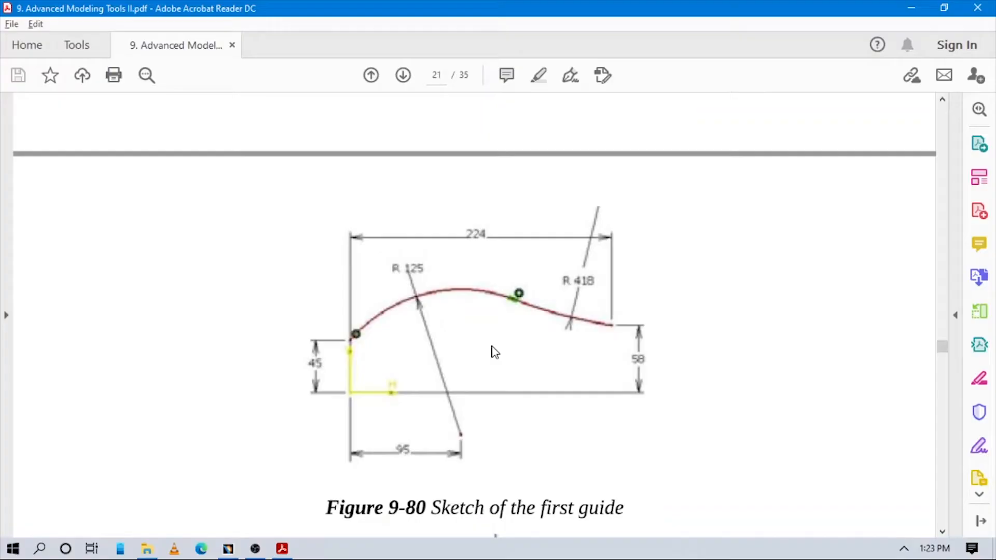
{"action": "key", "text": "alt+Tab"}
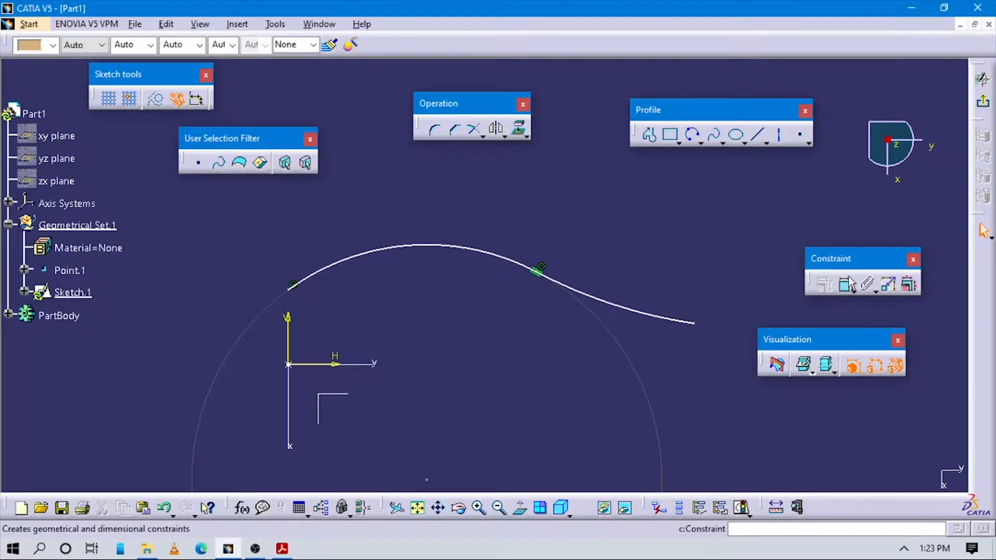
- Switch to CATIA and constrain the radius of the first arc, the one starting on the vertical axis, to 125 mm
{"action": "left_click", "coordinate": [843, 285]}
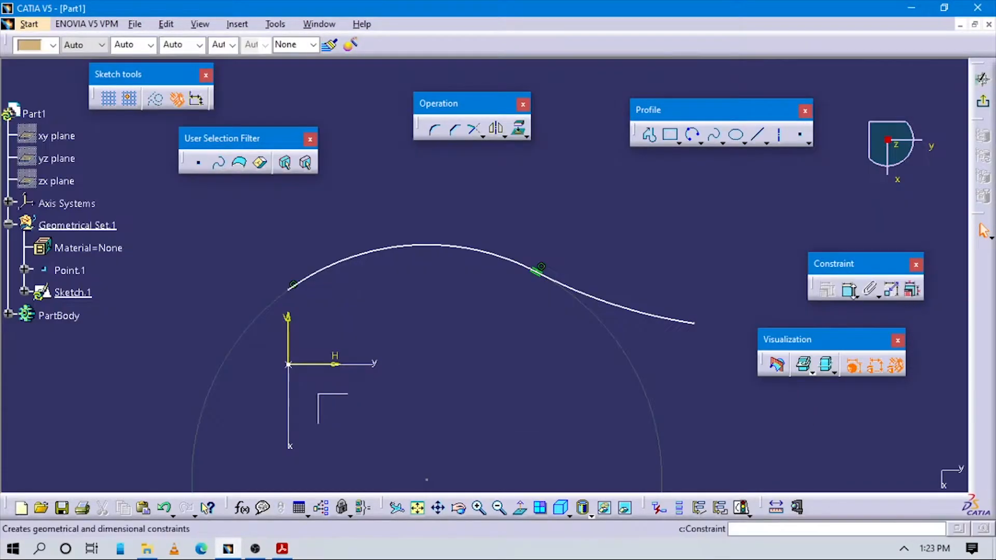
{"action": "left_click", "coordinate": [445, 246]}
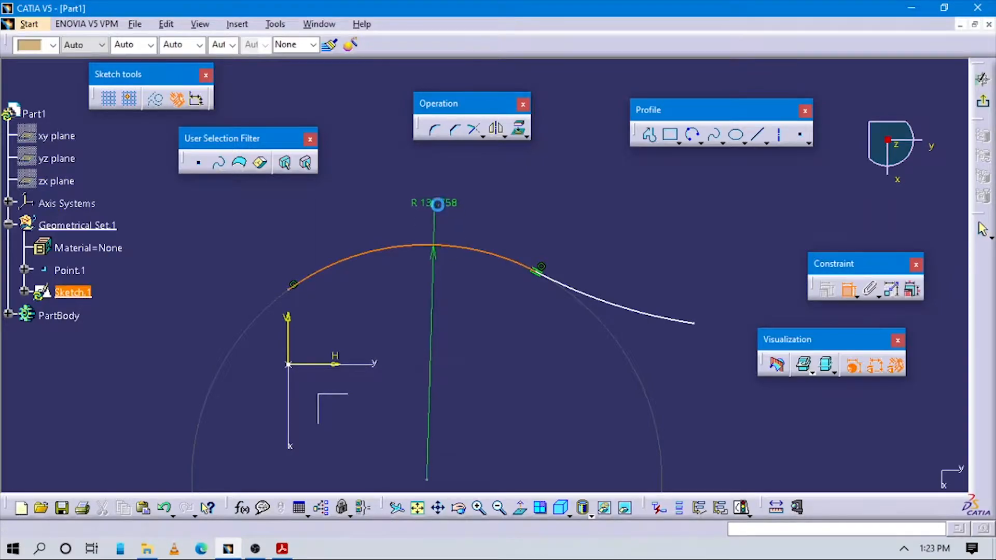
{"action": "left_click", "coordinate": [441, 203]}
{"action": "double_click", "coordinate": [442, 203]}
{"action": "type", "text": "15"}
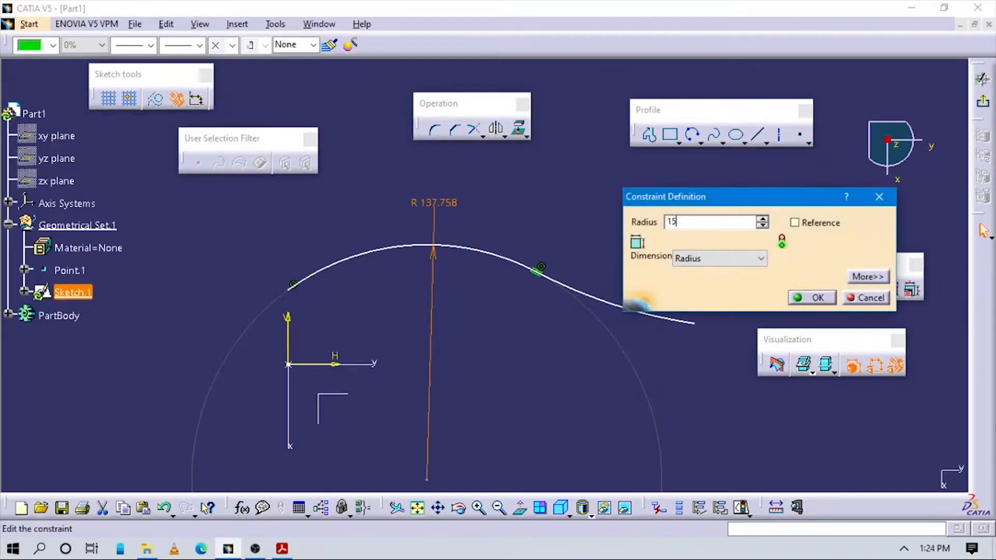
{"action": "type", "text": "5"}
{"action": "key", "text": "Return"}
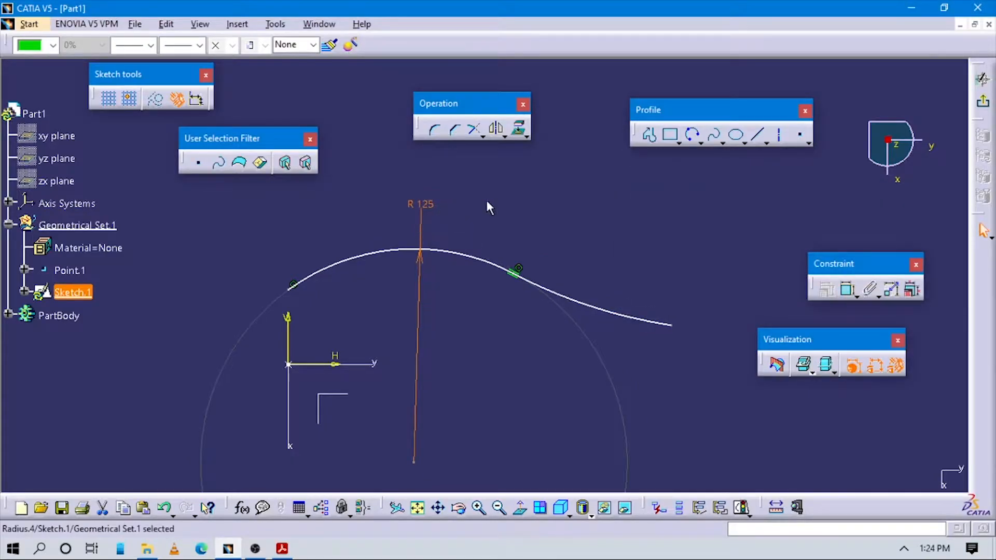
- Constrain the radius of the second, tangent arc to 418 mm, as in Figure 9-80
{"action": "key", "text": "alt+Tab"}
{"action": "key", "text": "alt+Tab"}
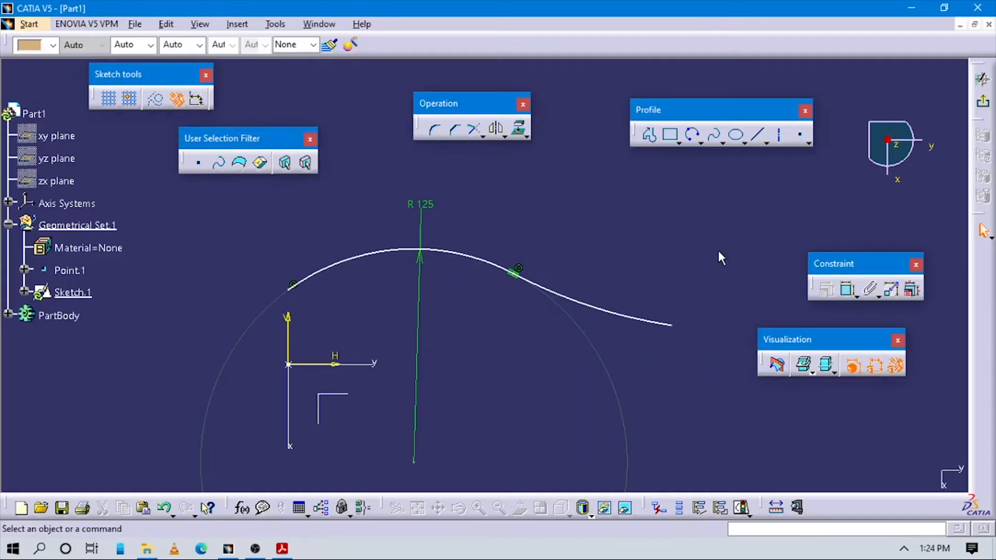
{"action": "left_click", "coordinate": [849, 290]}
{"action": "left_click", "coordinate": [596, 308]}
{"action": "left_click", "coordinate": [612, 267]}
{"action": "double_click", "coordinate": [614, 265]}
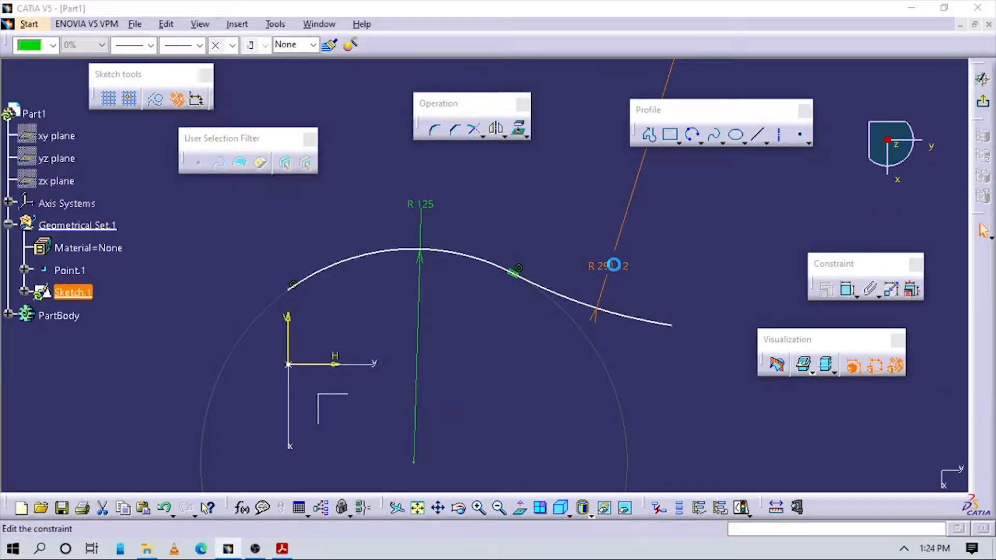
{"action": "type", "text": "418"}
{"action": "key", "text": "Return"}
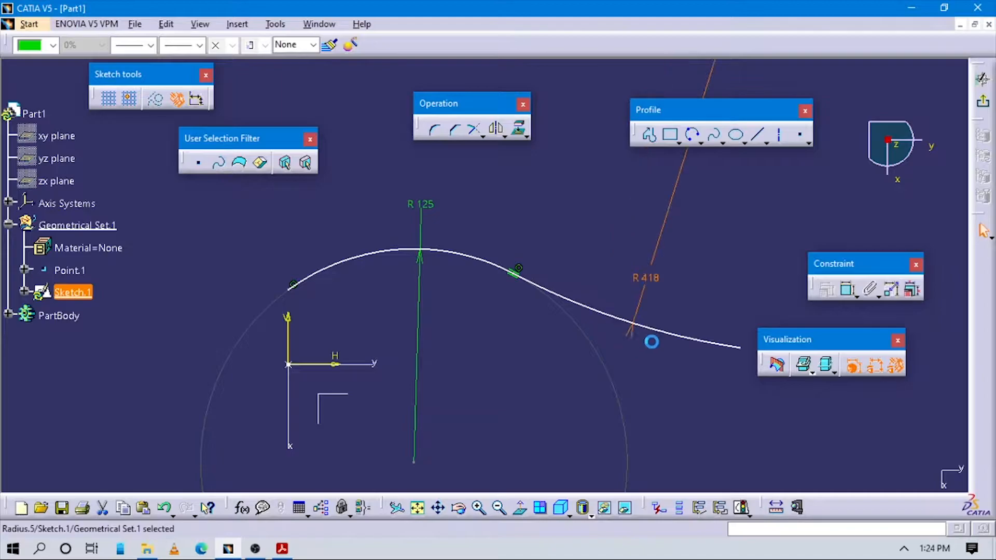
- Dimension the second arc's free end 58 mm above the horizontal sketch axis
{"action": "key", "text": "alt+Tab"}
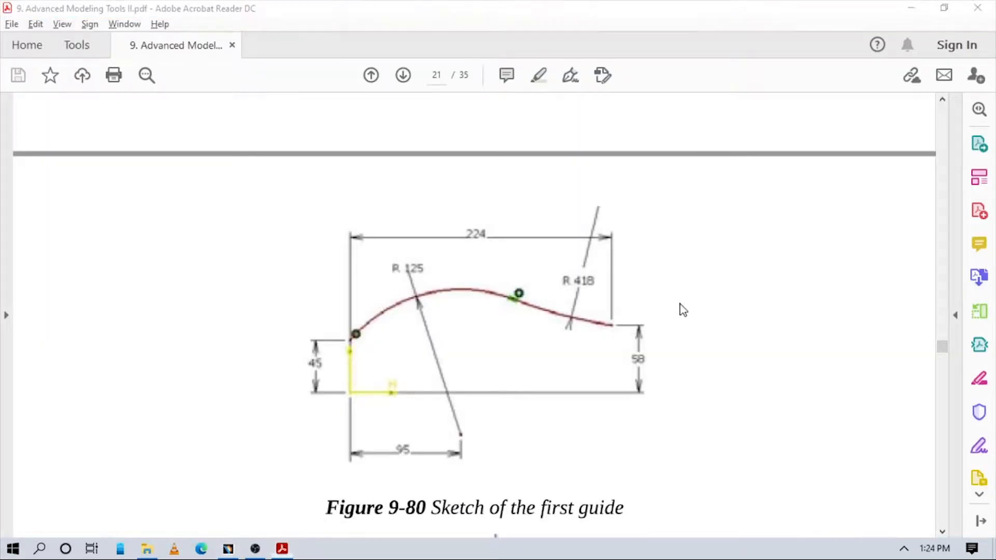
{"action": "key", "text": "alt+Tab"}
{"action": "left_click", "coordinate": [335, 365]}
{"action": "middle_click_drag", "start_coordinate": [624, 379], "coordinate": [508, 385]}
{"action": "left_click", "coordinate": [581, 356]}
{"action": "left_click", "coordinate": [618, 365]}
{"action": "double_click", "coordinate": [618, 353]}
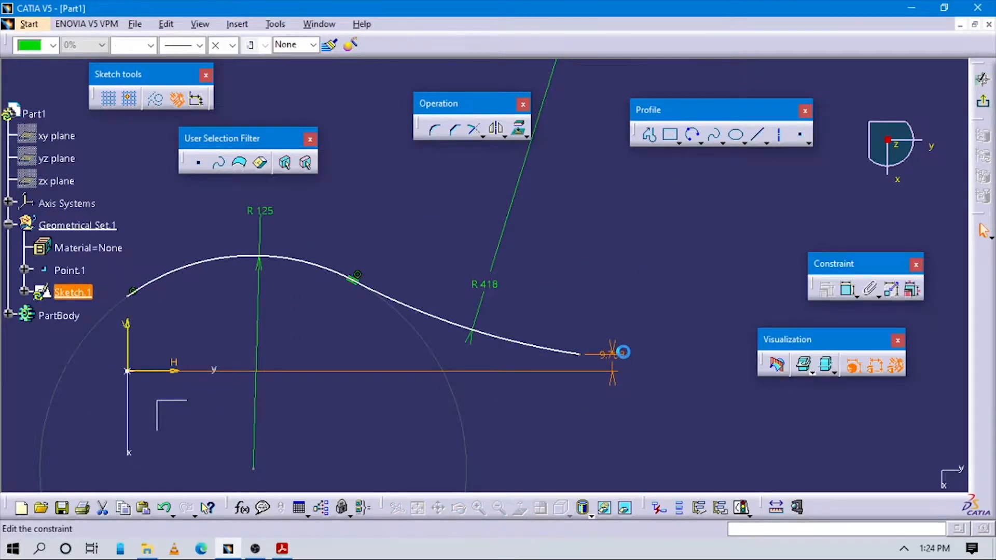
{"action": "type", "text": "58mm"}
{"action": "key", "text": "Return"}
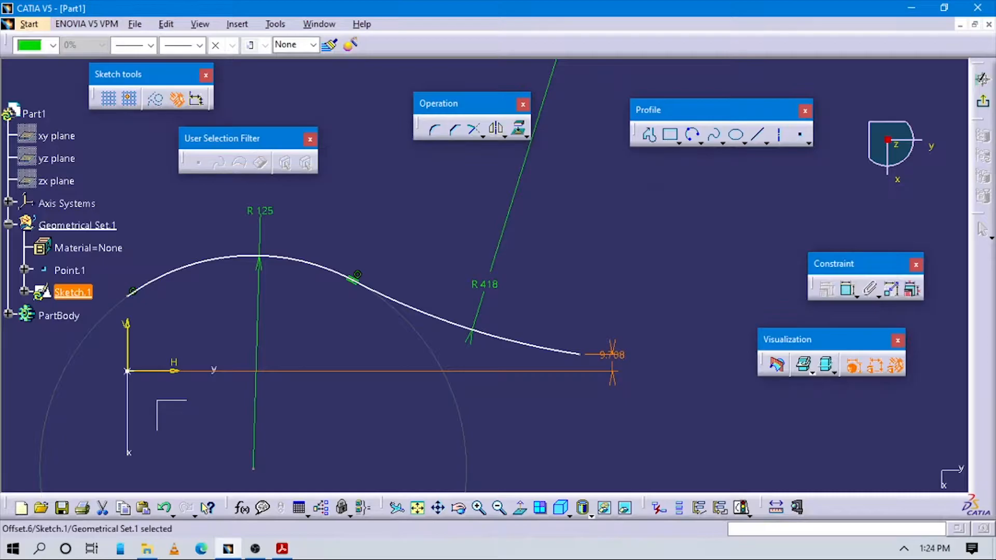
- Dimension the first arc's start point 45 mm above the horizontal axis
{"action": "key", "text": "alt+Tab"}
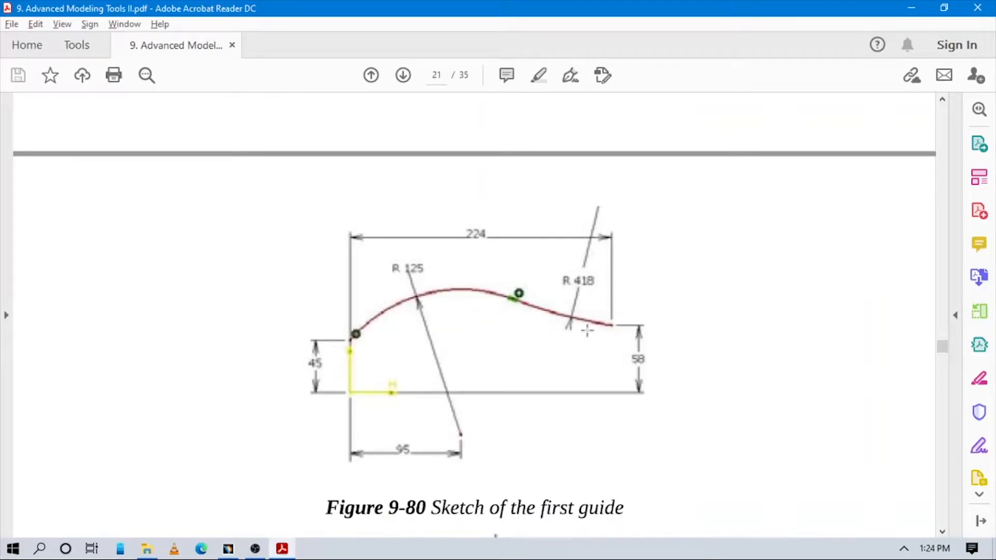
{"action": "key", "text": "alt+Tab"}
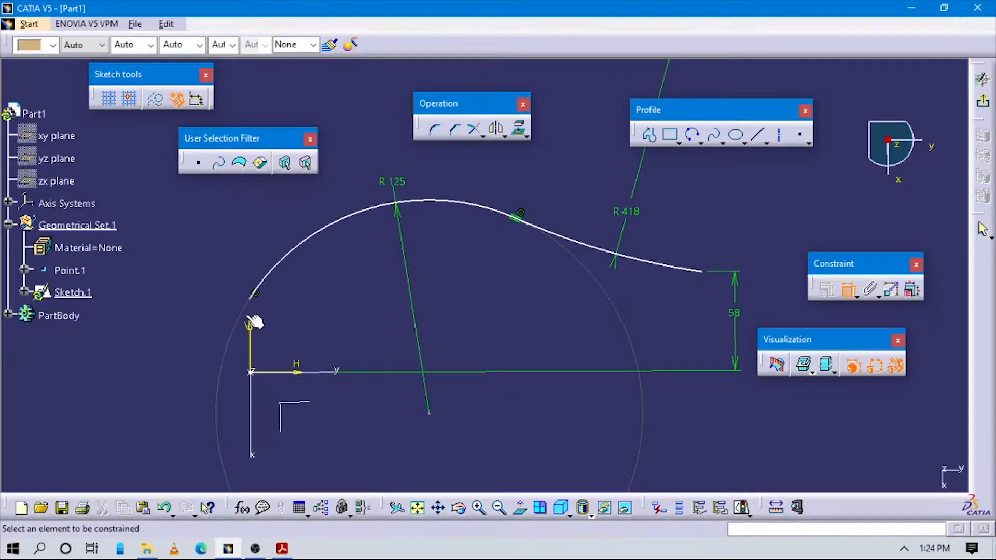
{"action": "left_click", "coordinate": [263, 372]}
{"action": "left_click", "coordinate": [252, 296]}
{"action": "left_click", "coordinate": [200, 334]}
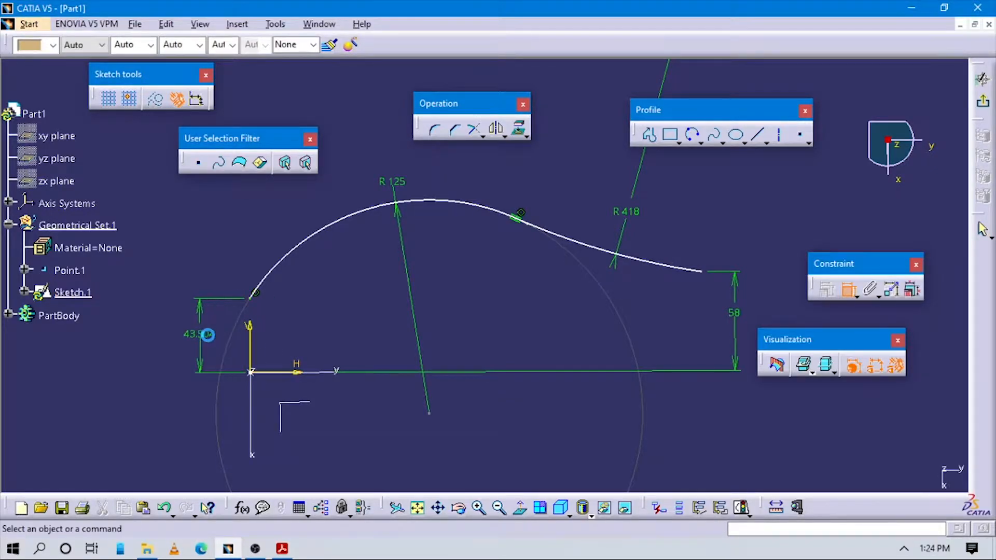
{"action": "double_click", "coordinate": [199, 333]}
{"action": "type", "text": "45"}
{"action": "key", "text": "Return"}
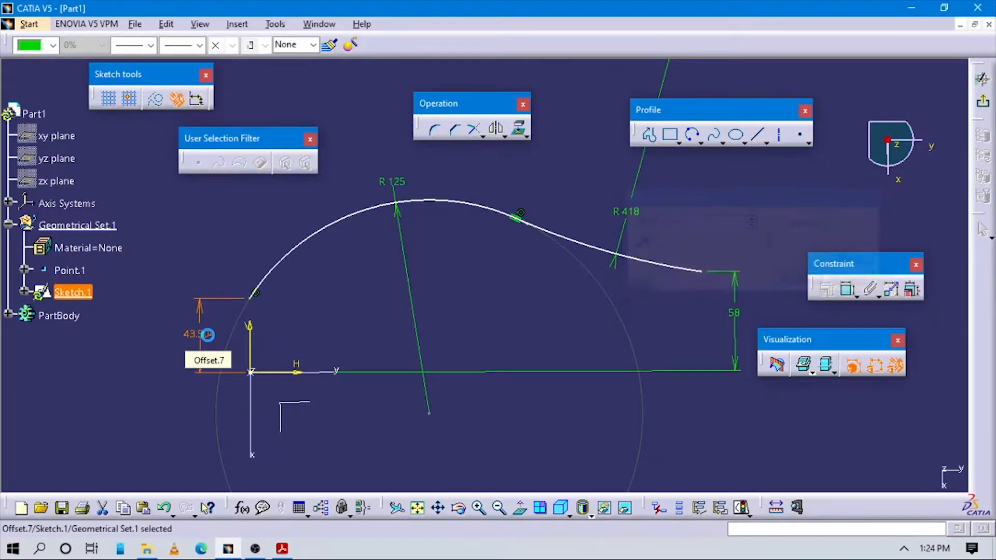
- Dimension the horizontal distance from the vertical axis to the first arc's centre as 95 mm
{"action": "key", "text": "alt+Tab"}
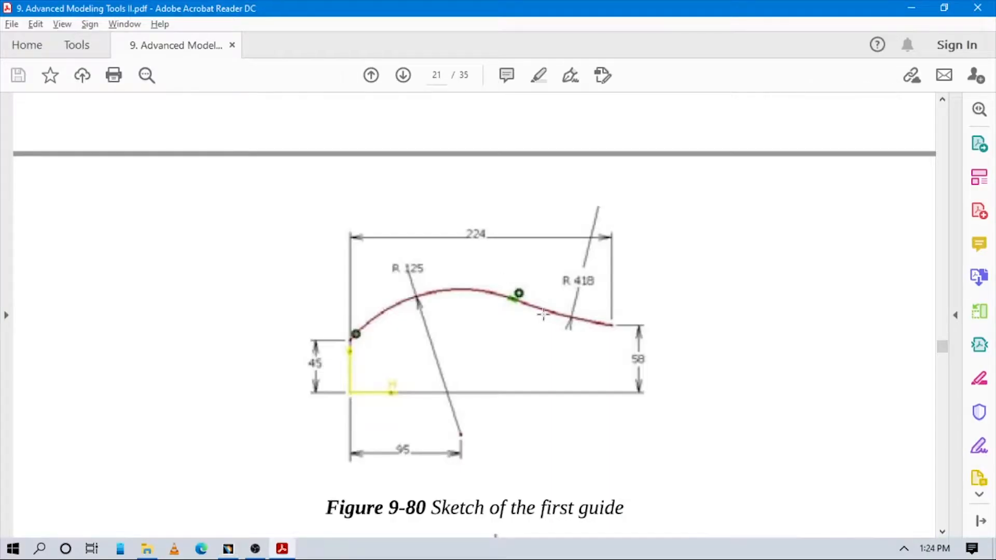
{"action": "key", "text": "alt+Tab"}
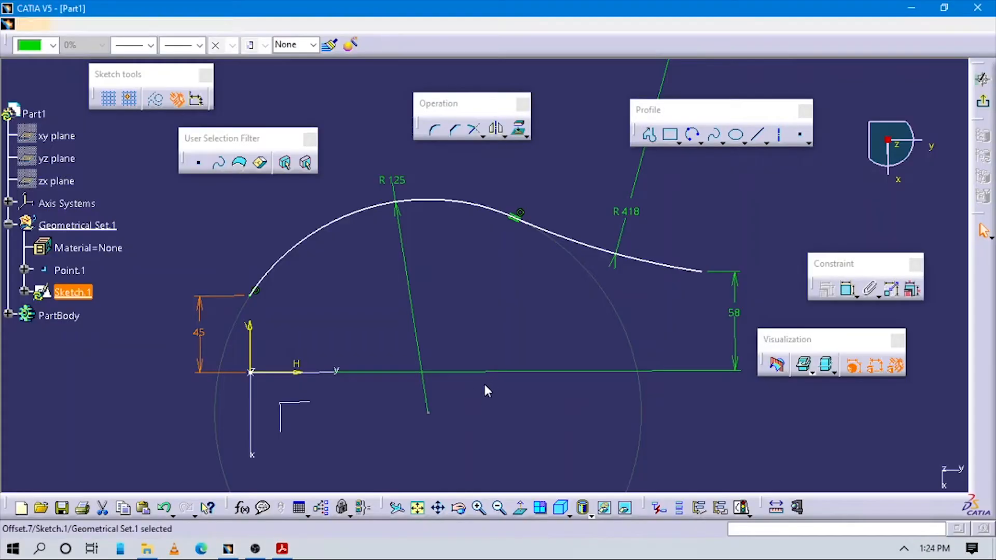
{"action": "left_click", "coordinate": [735, 425]}
{"action": "left_click", "coordinate": [848, 292]}
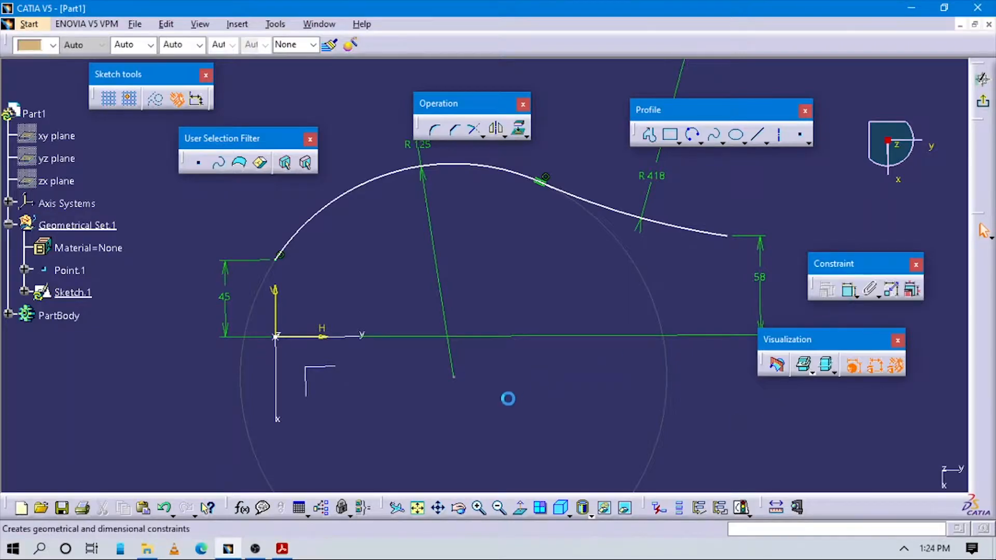
{"action": "left_click", "coordinate": [285, 336]}
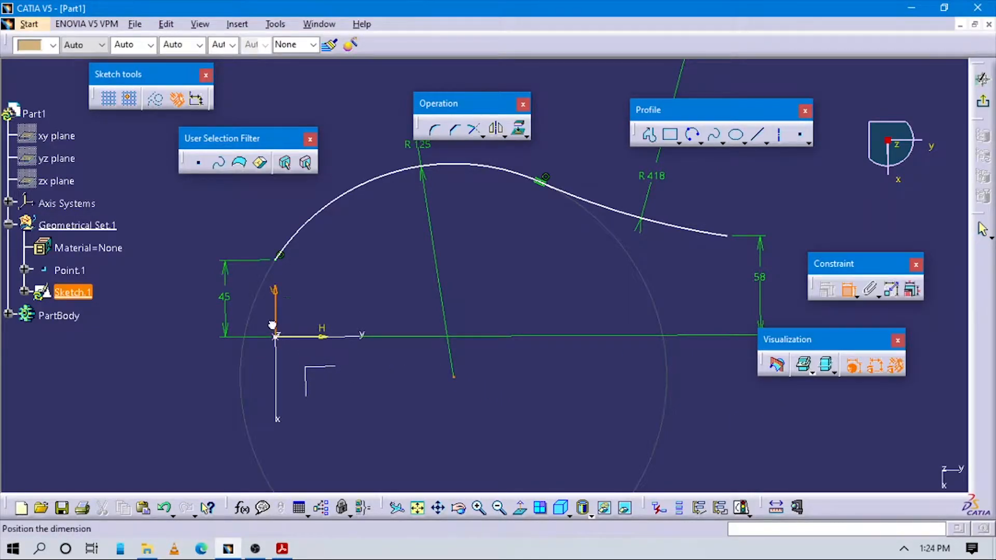
{"action": "left_click", "coordinate": [340, 415]}
{"action": "key", "text": "alt+Tab"}
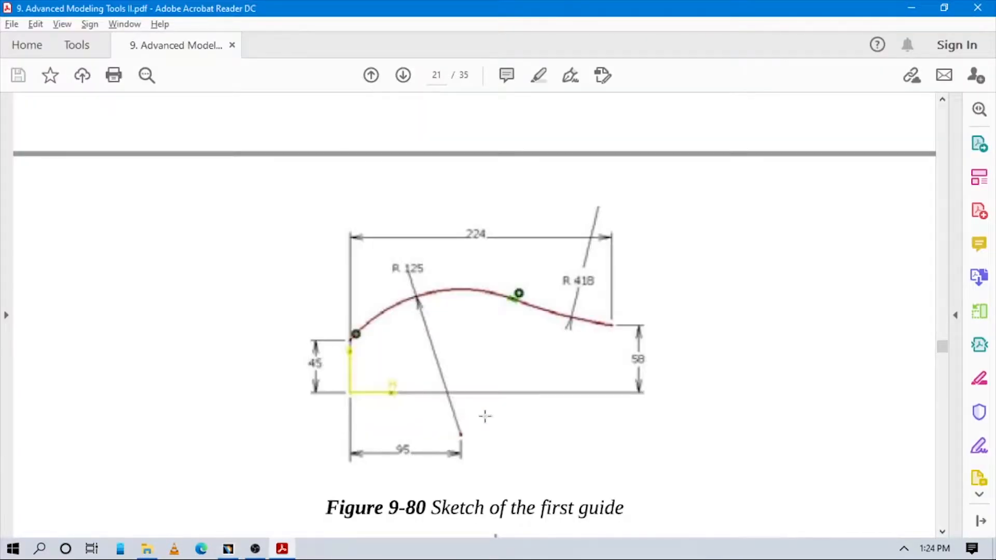
{"action": "key", "text": "alt+Tab"}
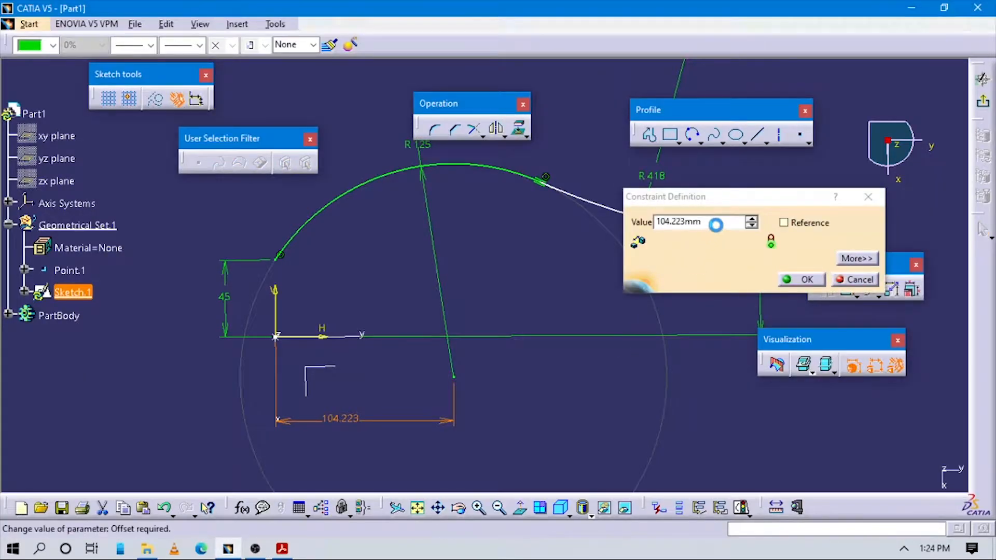
{"action": "key", "text": "Return"}
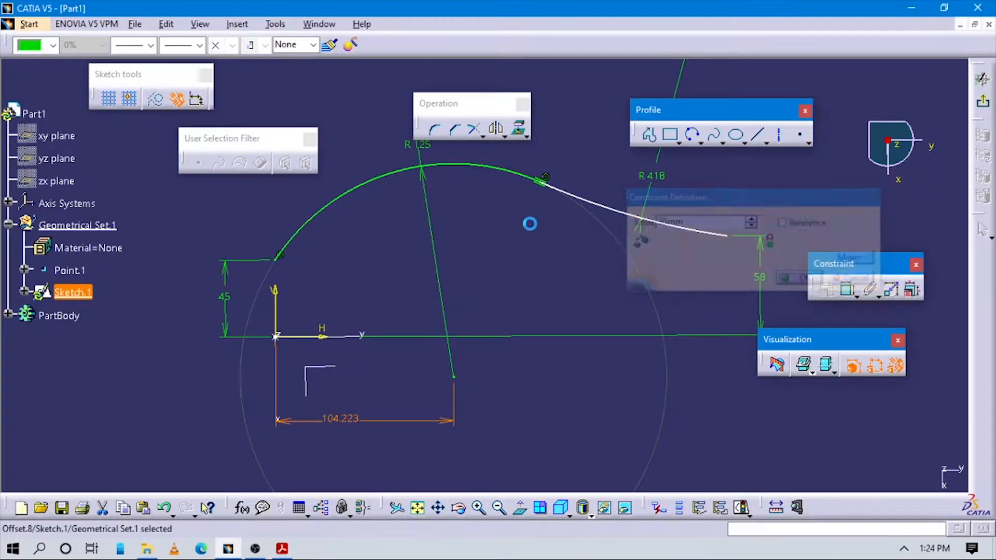
{"action": "left_click", "coordinate": [699, 427]}
- Add a dimension between the start and end points of the curve, measured in the horizontal direction, and place it above the arcs
{"action": "mouse_move", "coordinate": [625, 316]}
{"action": "middle_mouse_down"}
{"action": "mouse_move", "coordinate": [624, 325]}
{"action": "mouse_move", "coordinate": [618, 215]}
{"action": "mouse_move", "coordinate": [596, 473]}
{"action": "middle_mouse_up"}
{"action": "left_click", "coordinate": [624, 350]}
{"action": "left_click", "coordinate": [614, 332]}
{"action": "left_click", "coordinate": [532, 351]}
{"action": "mouse_move", "coordinate": [531, 352]}
{"action": "middle_mouse_down"}
{"action": "mouse_move", "coordinate": [515, 326]}
{"action": "mouse_move", "coordinate": [566, 338]}
{"action": "mouse_move", "coordinate": [660, 390]}
{"action": "middle_mouse_up"}
{"action": "key", "text": "alt+Tab"}
{"action": "key", "text": "alt+Tab"}
{"action": "left_click", "coordinate": [566, 337]}
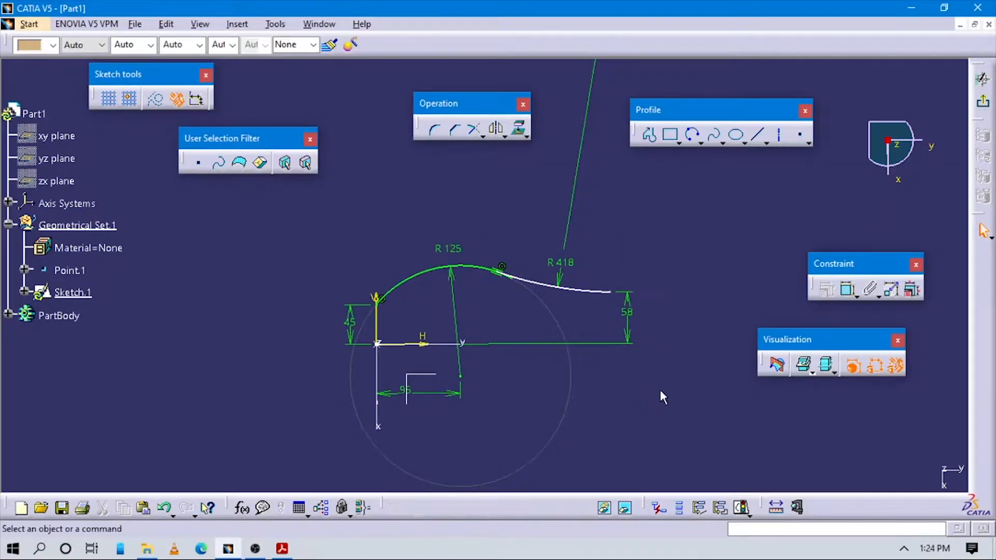
{"action": "left_click", "coordinate": [619, 296]}
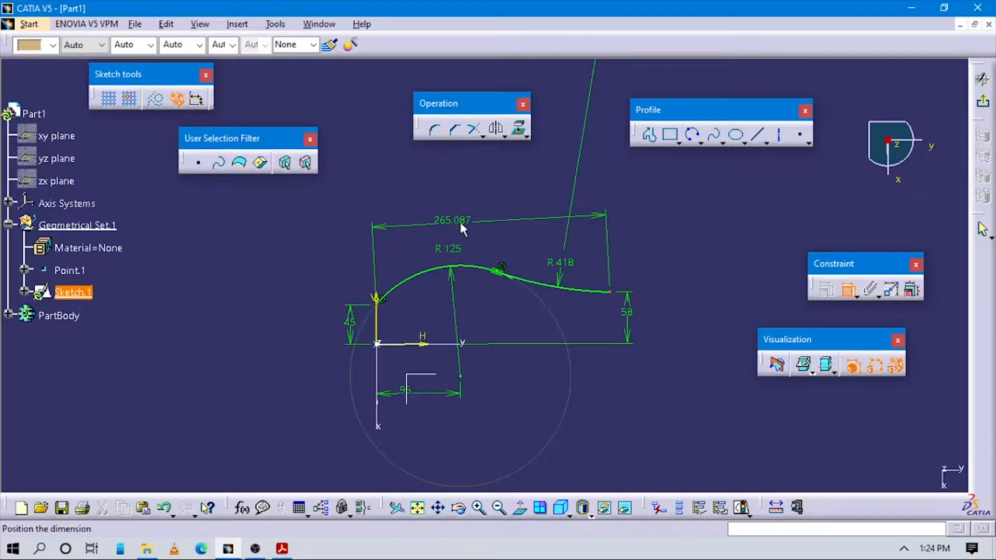
{"action": "right_click", "coordinate": [502, 203]}
{"action": "left_click", "coordinate": [538, 242]}
{"action": "left_click", "coordinate": [522, 218]}
- Set the overall horizontal length of the curve to 224 mm
{"action": "key", "text": "alt+Tab"}
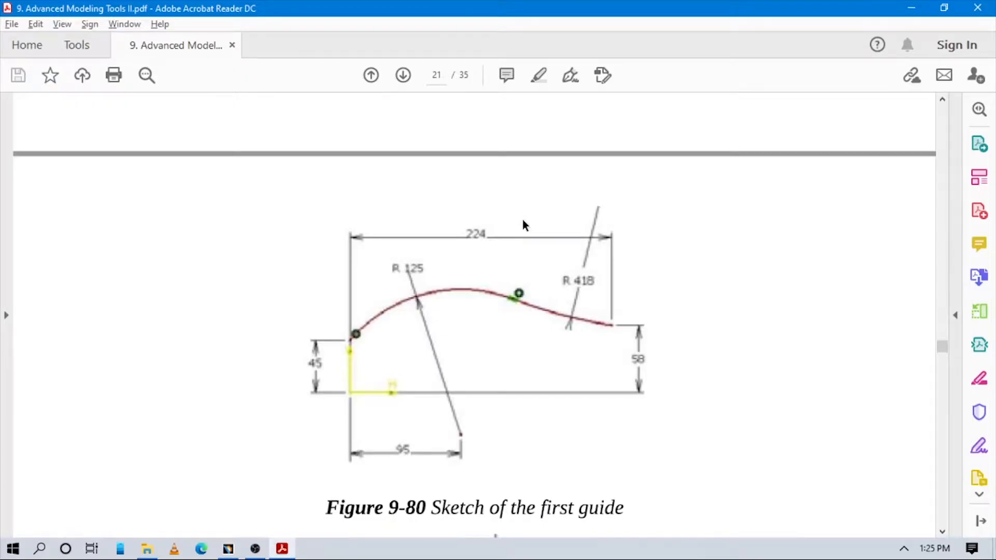
{"action": "key", "text": "alt+Tab"}
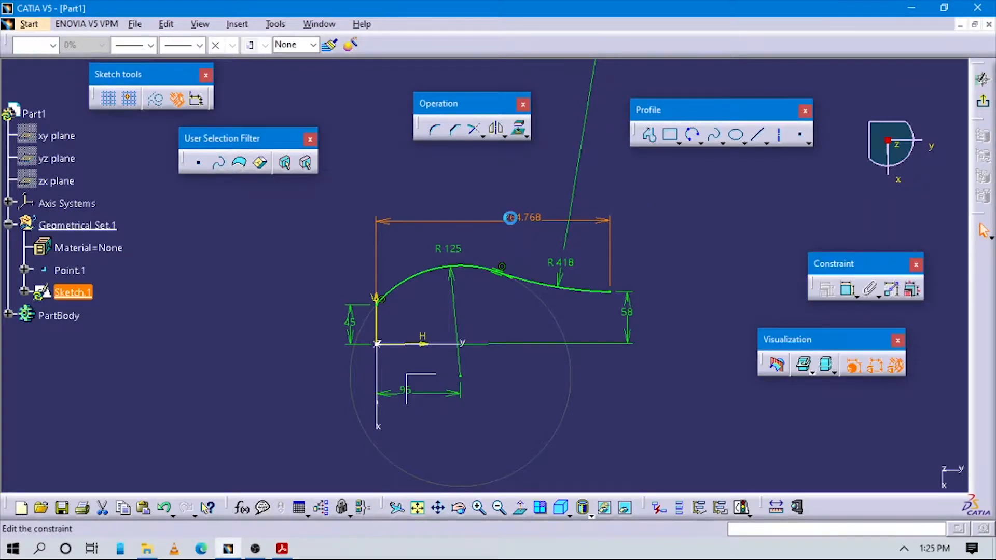
{"action": "double_click", "coordinate": [511, 218]}
{"action": "key", "text": "Return"}
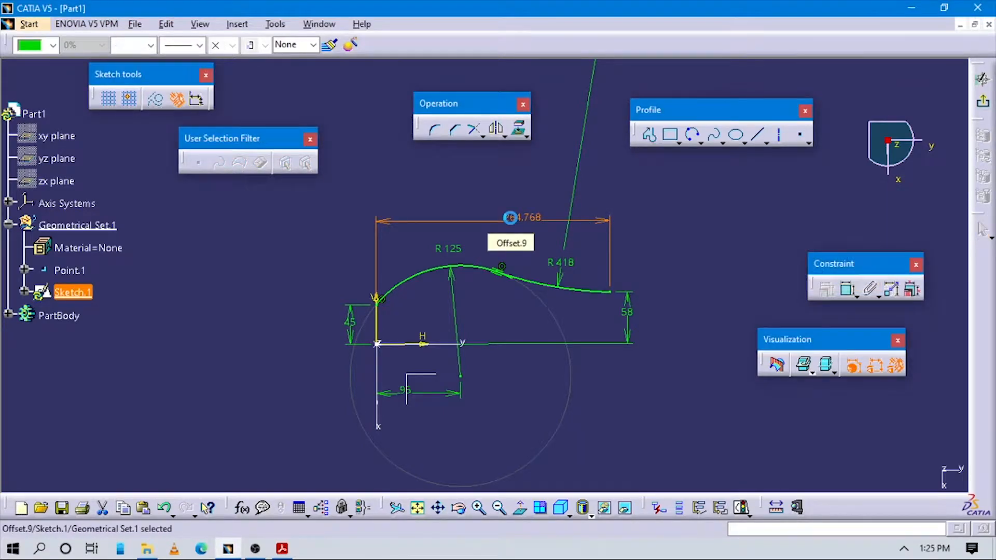
- Trim the two arcs against each other at their tangent point to remove the overhanging end of the first arc
{"action": "mouse_move", "coordinate": [607, 374]}
{"action": "middle_mouse_down", "text": "ctrl"}
{"action": "mouse_move", "coordinate": [633, 350]}
{"action": "mouse_move", "coordinate": [540, 246]}
{"action": "middle_mouse_up", "text": "ctrl"}
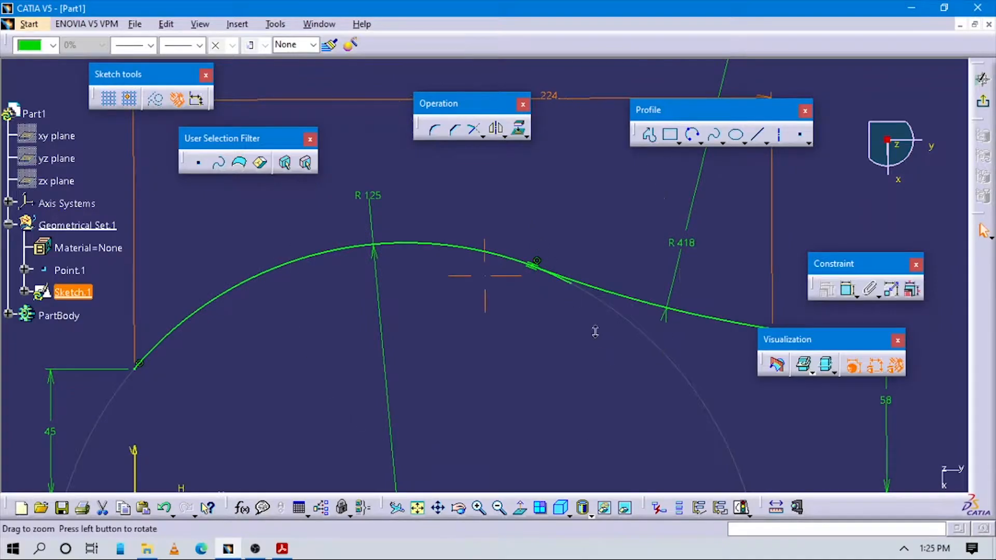
{"action": "middle_click_drag", "start_coordinate": [595, 331], "coordinate": [544, 261], "text": "ctrl"}
{"action": "middle_click_drag", "start_coordinate": [636, 340], "coordinate": [504, 352]}
{"action": "left_click", "coordinate": [630, 300]}
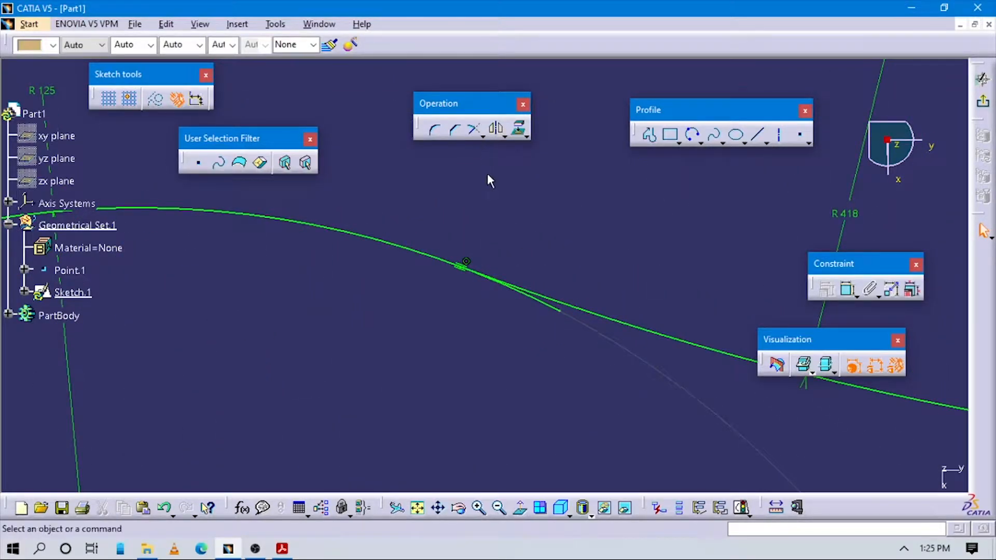
{"action": "left_click", "coordinate": [482, 136]}
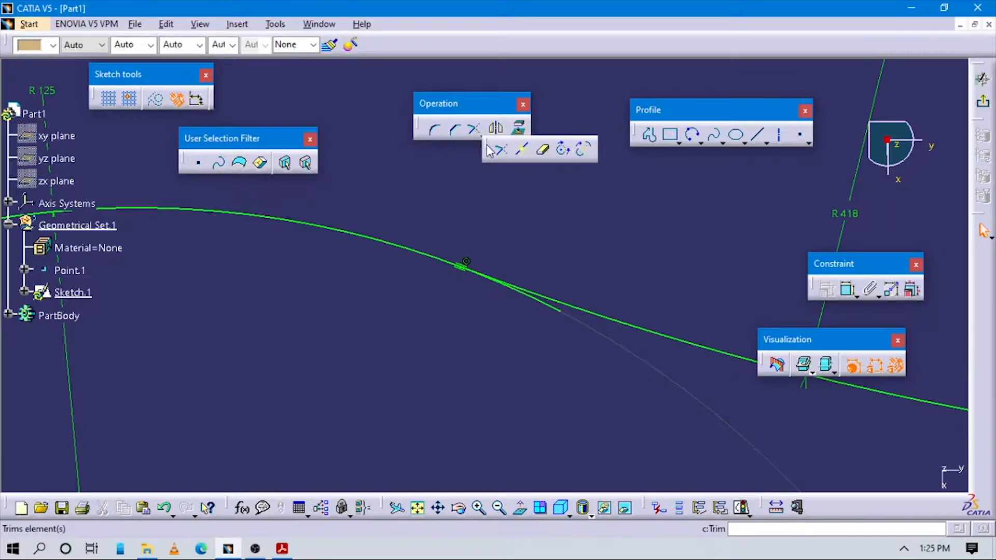
{"action": "left_click", "coordinate": [397, 244]}
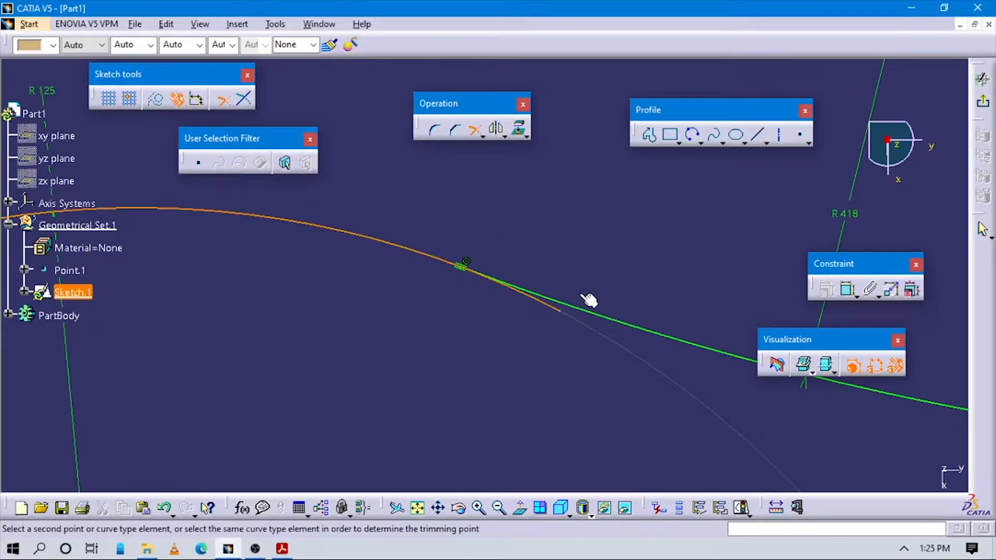
{"action": "left_click", "coordinate": [606, 317]}
{"action": "mouse_move", "coordinate": [601, 312]}
{"action": "middle_mouse_down"}
{"action": "mouse_move", "coordinate": [561, 262]}
{"action": "mouse_move", "coordinate": [514, 362]}
{"action": "mouse_move", "coordinate": [525, 386]}
{"action": "middle_mouse_up"}
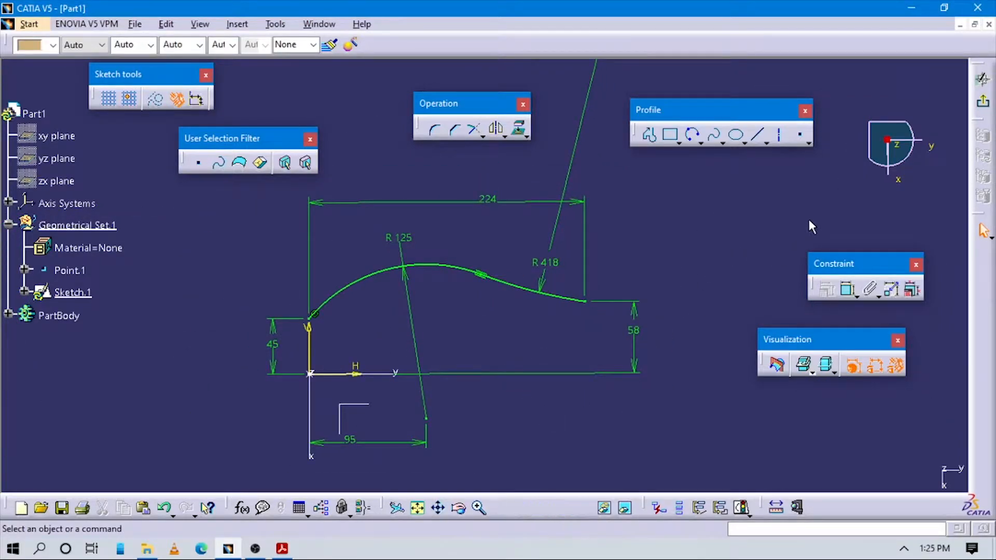
- Exit the first guide sketch and start a positioned sketch on the axis system's XY plane
{"action": "left_click", "coordinate": [981, 102]}
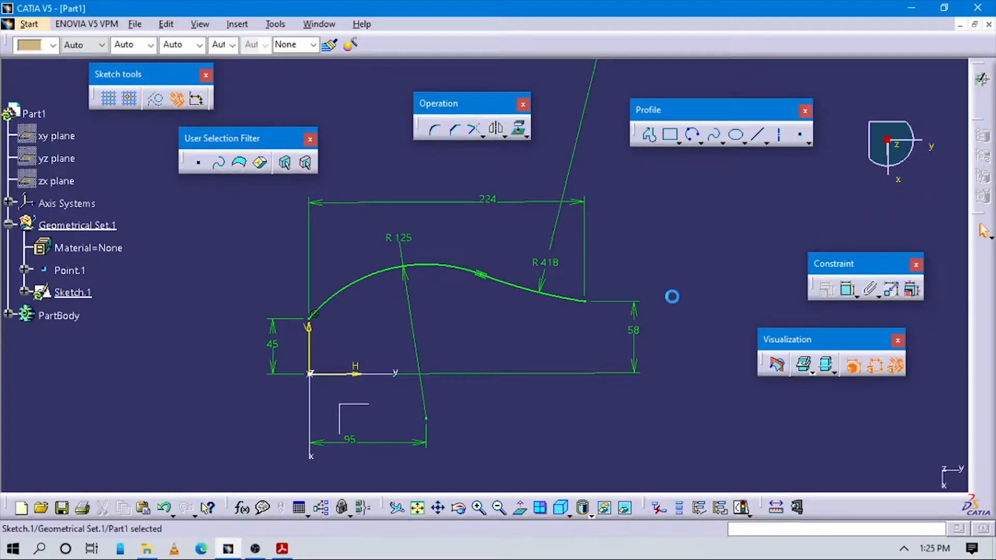
{"action": "mouse_move", "coordinate": [416, 340]}
{"action": "middle_mouse_down"}
{"action": "mouse_move", "coordinate": [482, 334]}
{"action": "mouse_move", "coordinate": [545, 254]}
{"action": "middle_mouse_up"}
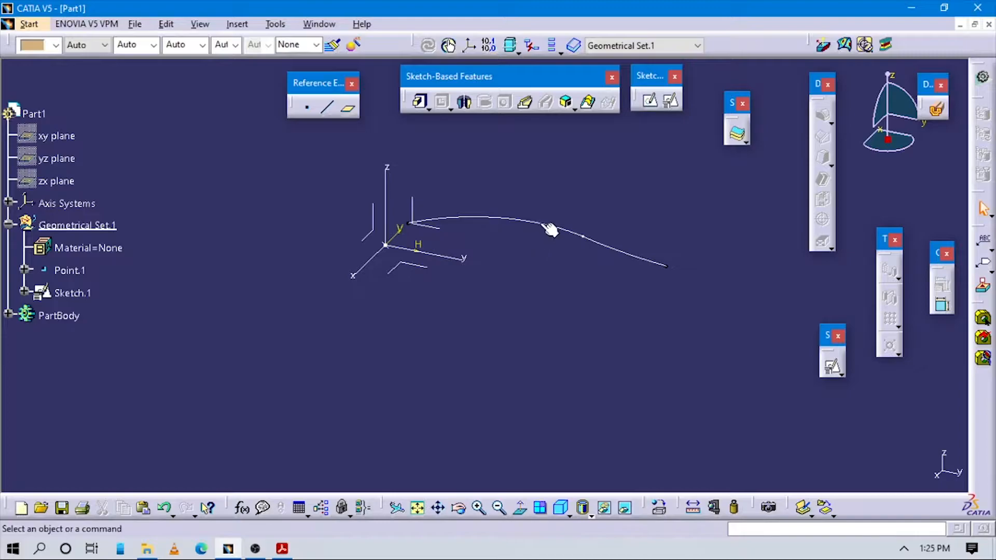
{"action": "left_click", "coordinate": [671, 101]}
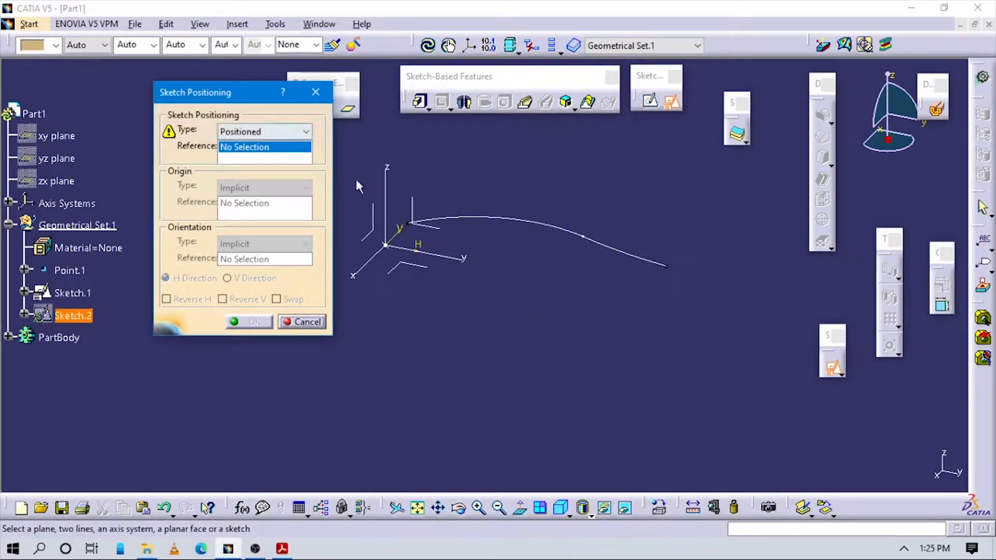
{"action": "left_click", "coordinate": [417, 267]}
- Position the sketch with Point.1 as projection-point origin and its H direction parallel to the axis system's Y axis, and confirm
{"action": "left_click", "coordinate": [254, 187]}
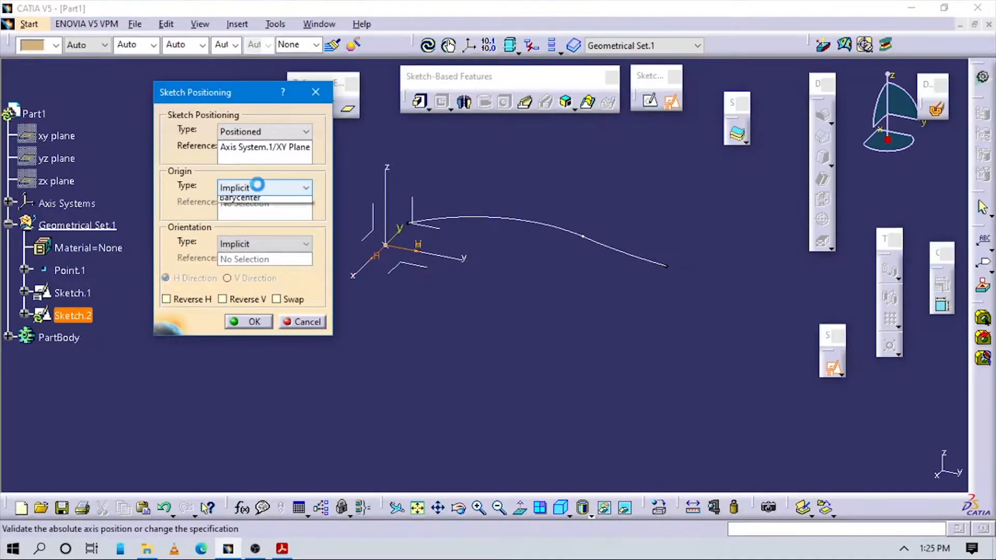
{"action": "left_click", "coordinate": [240, 224]}
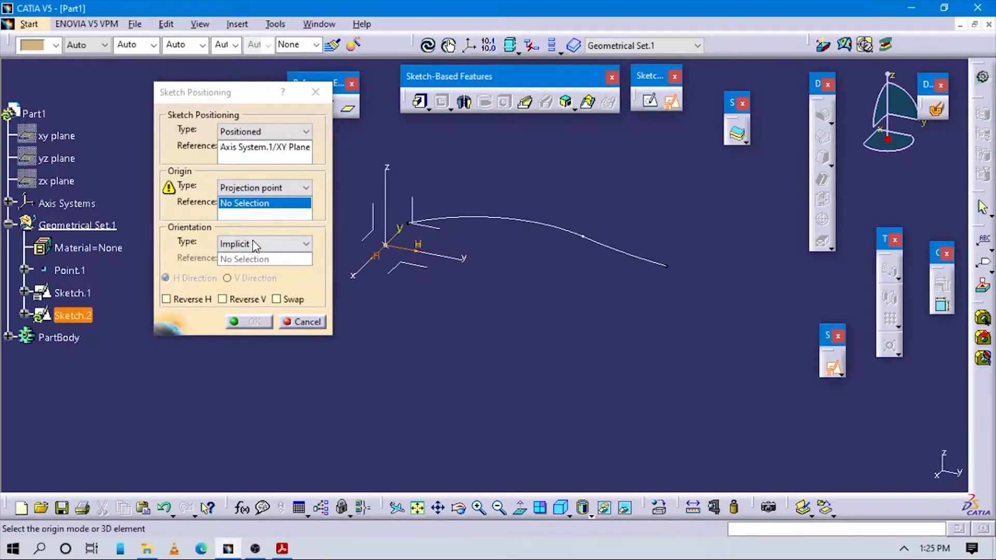
{"action": "left_click", "coordinate": [255, 244]}
{"action": "left_click", "coordinate": [246, 323]}
{"action": "left_click", "coordinate": [442, 255]}
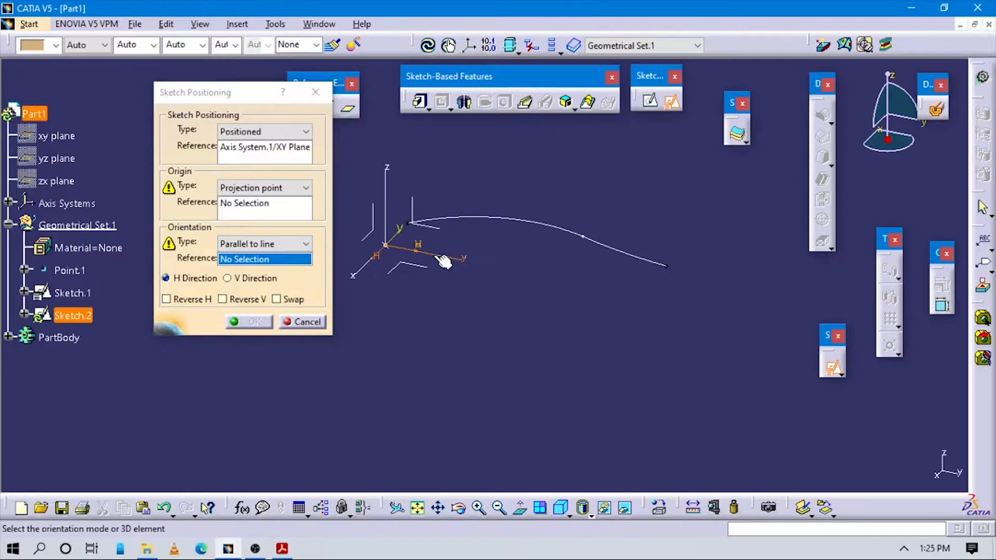
{"action": "left_click", "coordinate": [625, 312]}
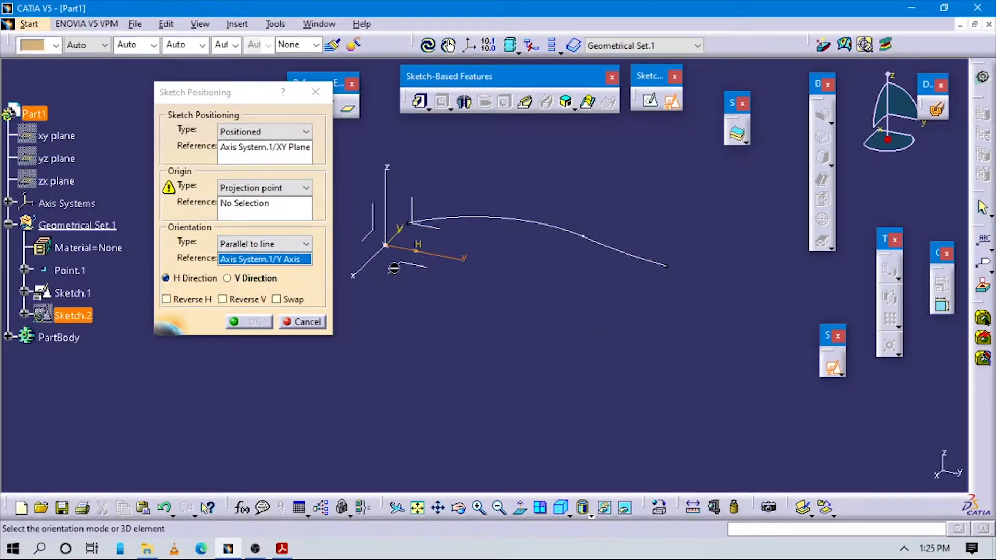
{"action": "left_click", "coordinate": [255, 193]}
{"action": "left_click", "coordinate": [240, 224]}
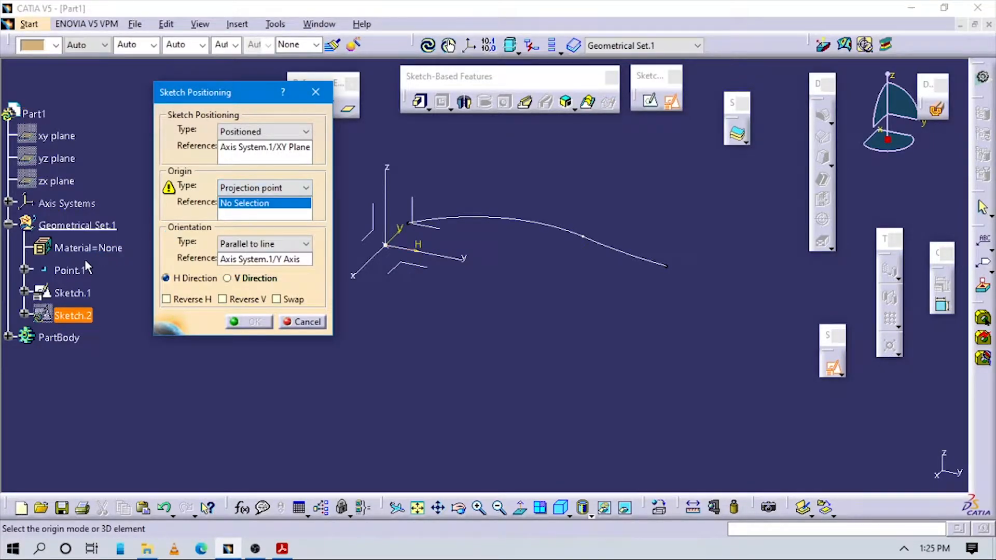
{"action": "left_click", "coordinate": [78, 268]}
{"action": "left_click", "coordinate": [250, 323]}
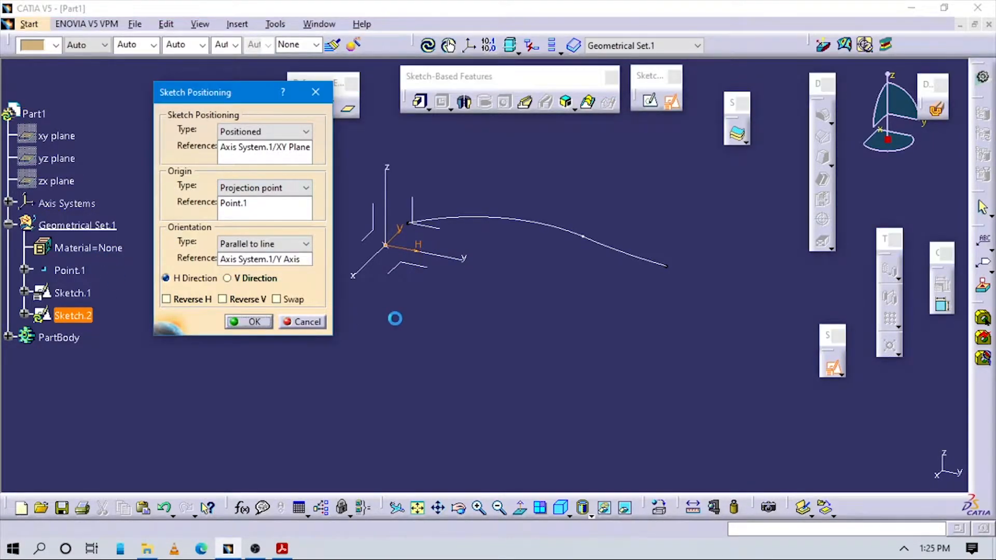
- Following Figure 9-81 in the PDF, draw a downward-bulging three-point arc starting on the vertical axis about 65 mm below the origin
{"action": "key", "text": "alt+Tab"}
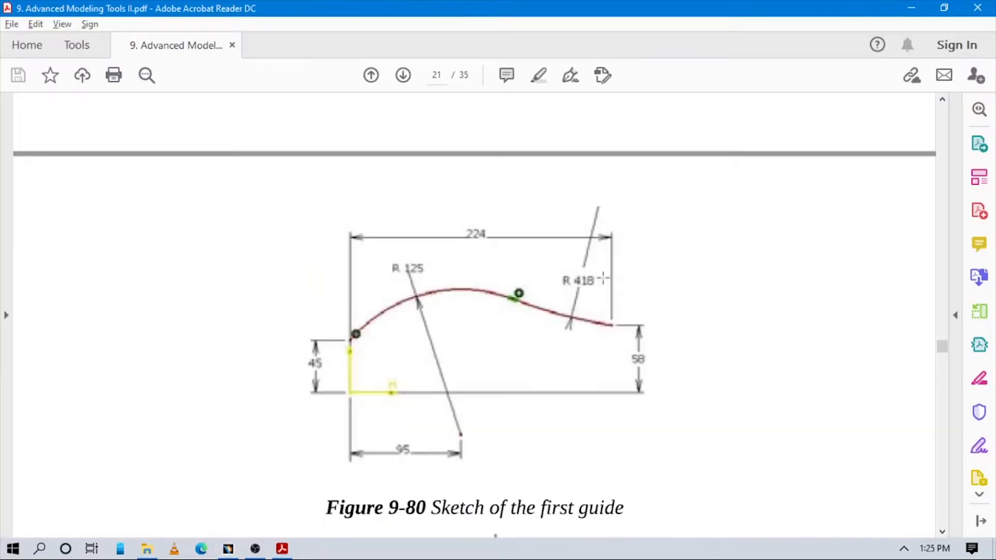
{"action": "scroll", "coordinate": [537, 278], "scroll_direction": "down", "scroll_amount": 15}
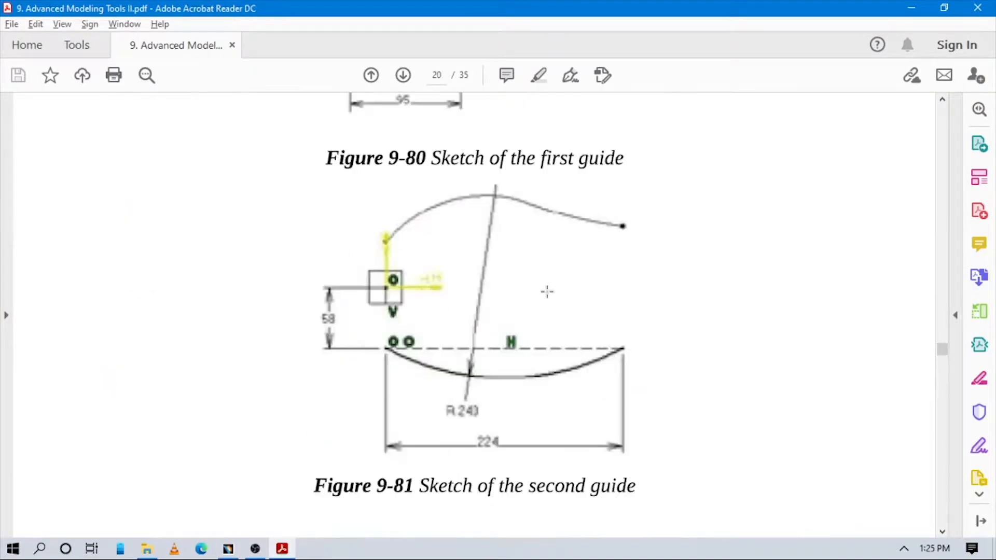
{"action": "scroll", "coordinate": [547, 292], "scroll_direction": "up", "scroll_amount": 10}
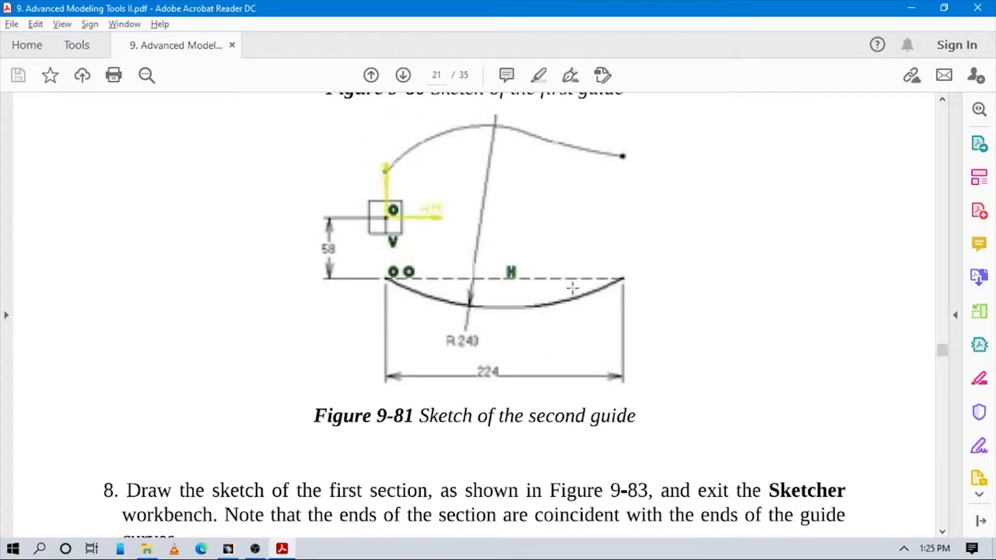
{"action": "key", "text": "alt+Tab"}
{"action": "left_click", "coordinate": [694, 135]}
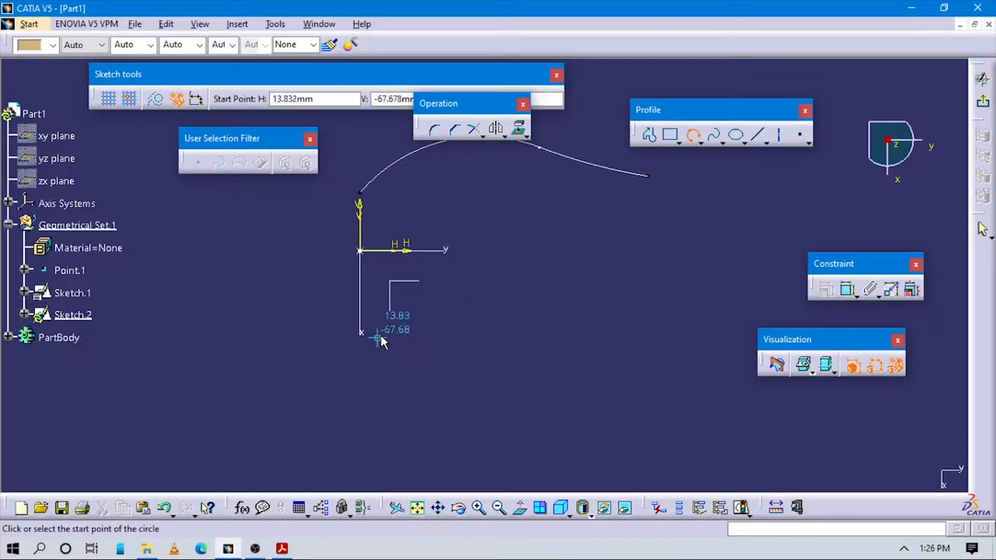
{"action": "key", "text": "alt+Tab"}
{"action": "key", "text": "alt+Tab"}
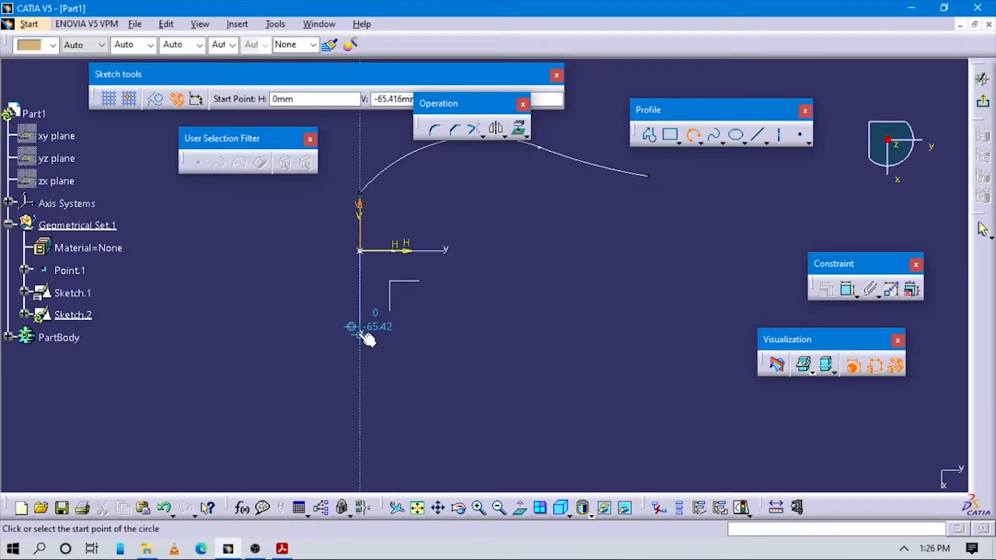
{"action": "left_click", "coordinate": [356, 335]}
{"action": "left_click", "coordinate": [541, 377]}
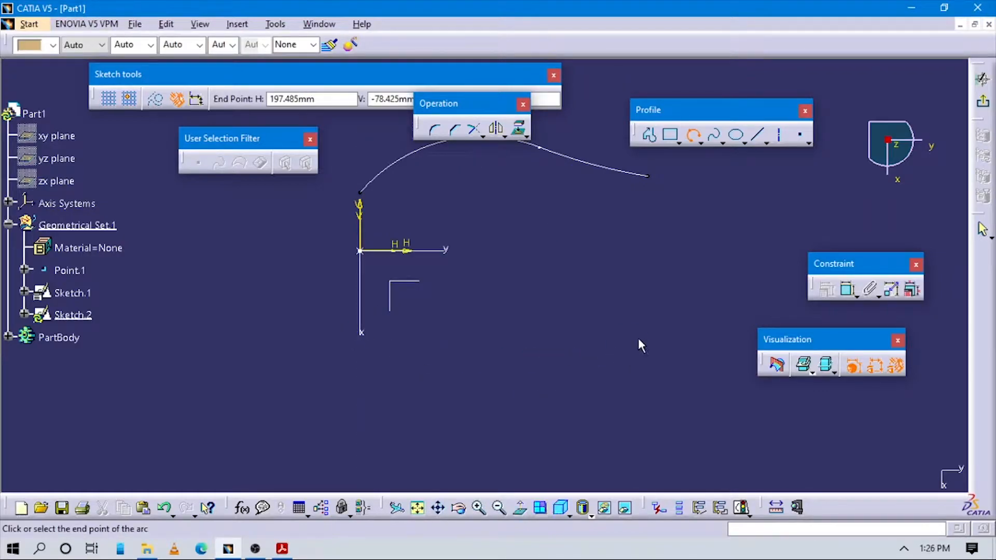
{"action": "left_click", "coordinate": [658, 337]}
- Dimension the new arc's radius as 243 mm, as given in Figure 9-81
{"action": "key", "text": "alt+Tab"}
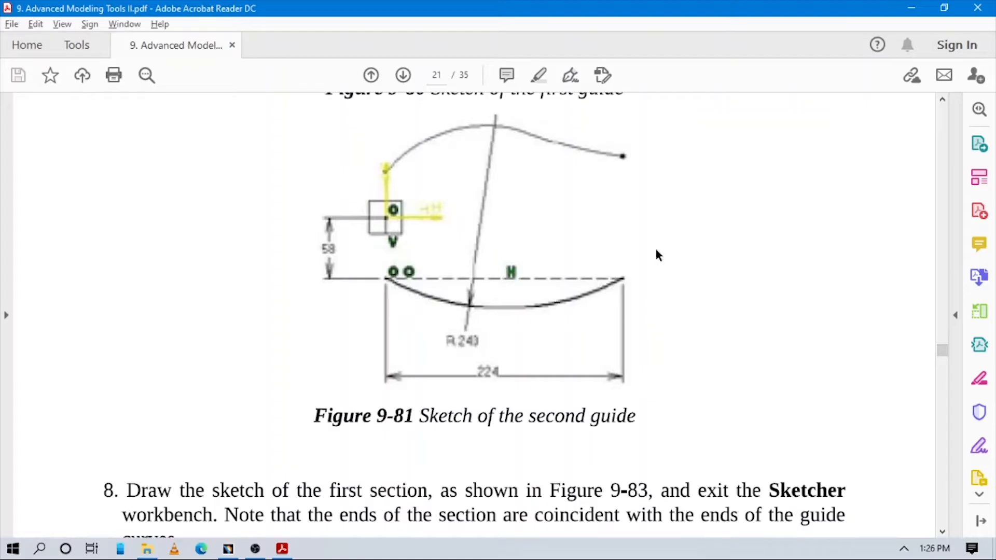
{"action": "key", "text": "alt+Tab"}
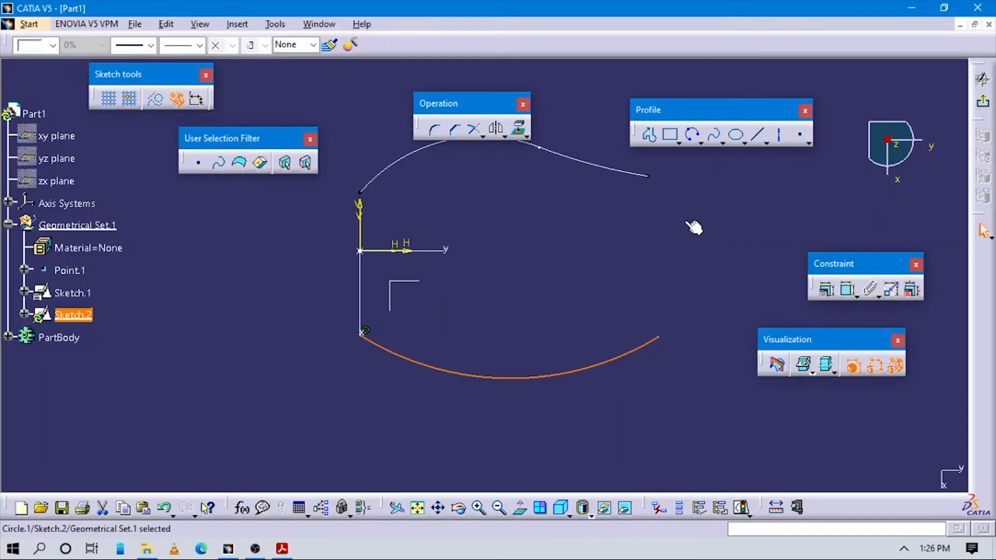
{"action": "left_click", "coordinate": [848, 289]}
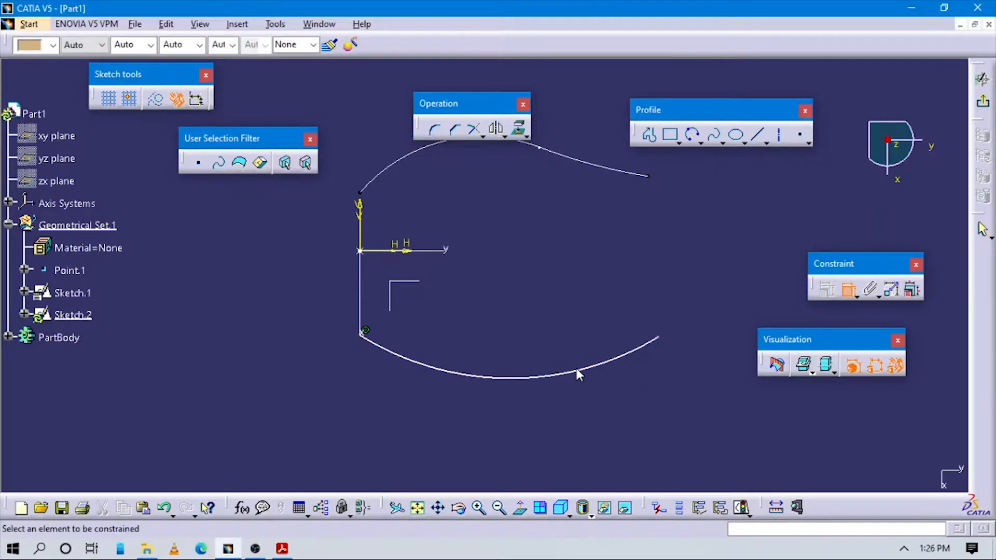
{"action": "left_click", "coordinate": [575, 370]}
{"action": "key", "text": "alt+Tab"}
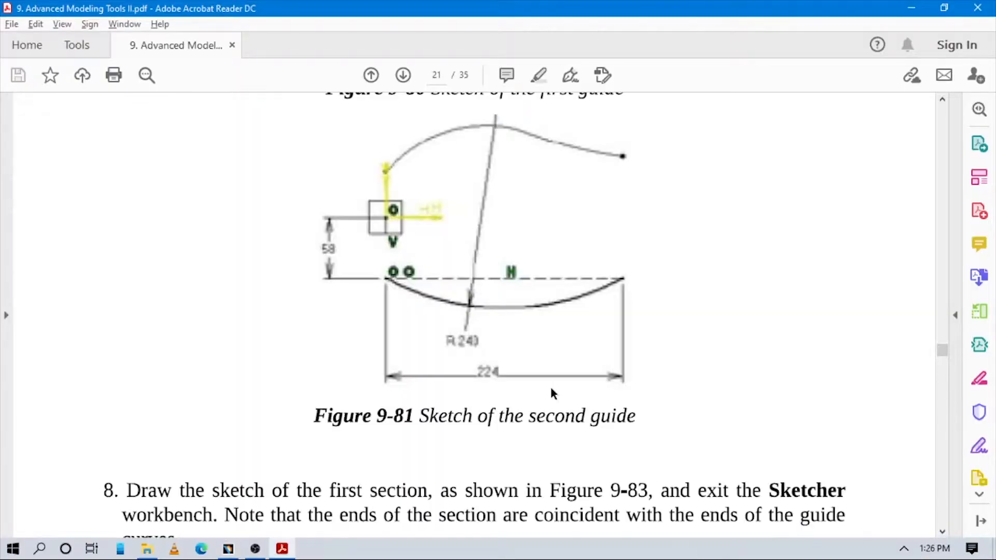
{"action": "key", "text": "alt+Tab"}
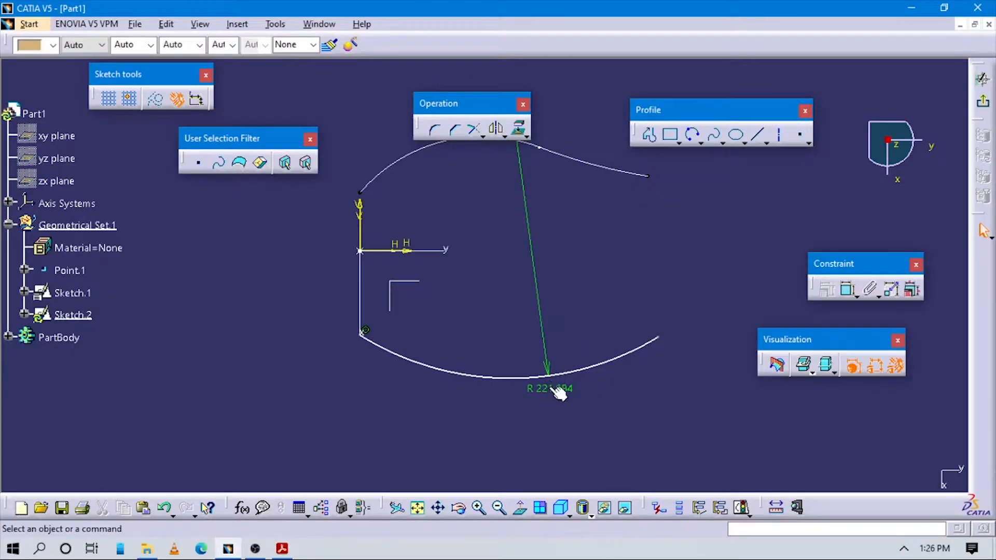
{"action": "left_click", "coordinate": [552, 389]}
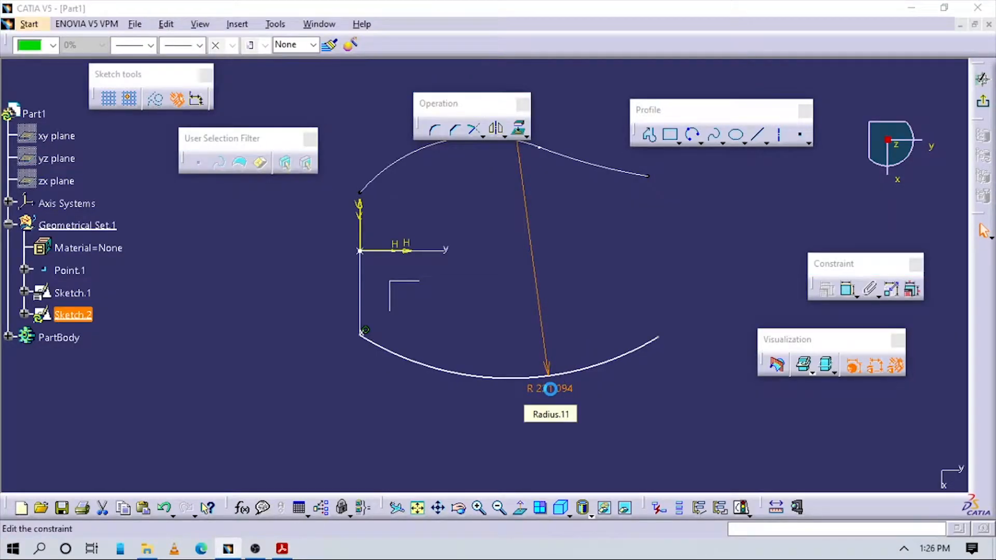
{"action": "double_click", "coordinate": [551, 390]}
{"action": "type", "text": "243"}
{"action": "key", "text": "Return"}
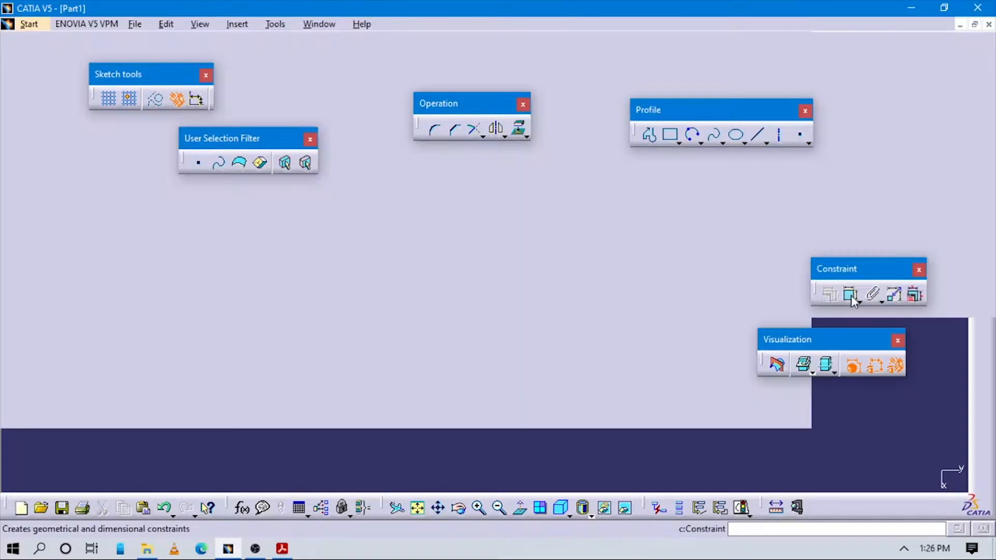
- Dimension the vertical distance from the horizontal axis to the arc's start point as 58 mm, following the PDF figure
{"action": "left_click", "coordinate": [848, 290]}
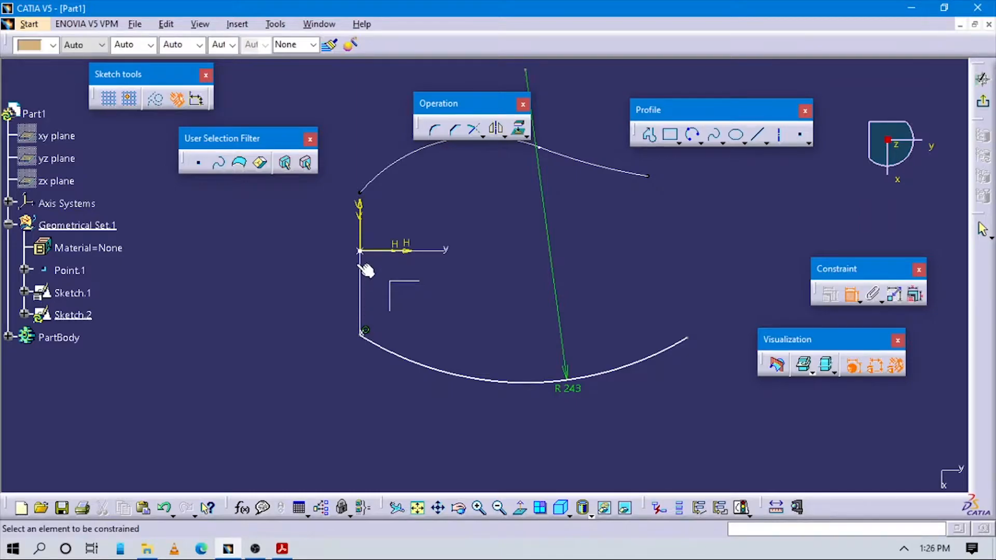
{"action": "left_click", "coordinate": [362, 250]}
{"action": "left_click", "coordinate": [361, 275]}
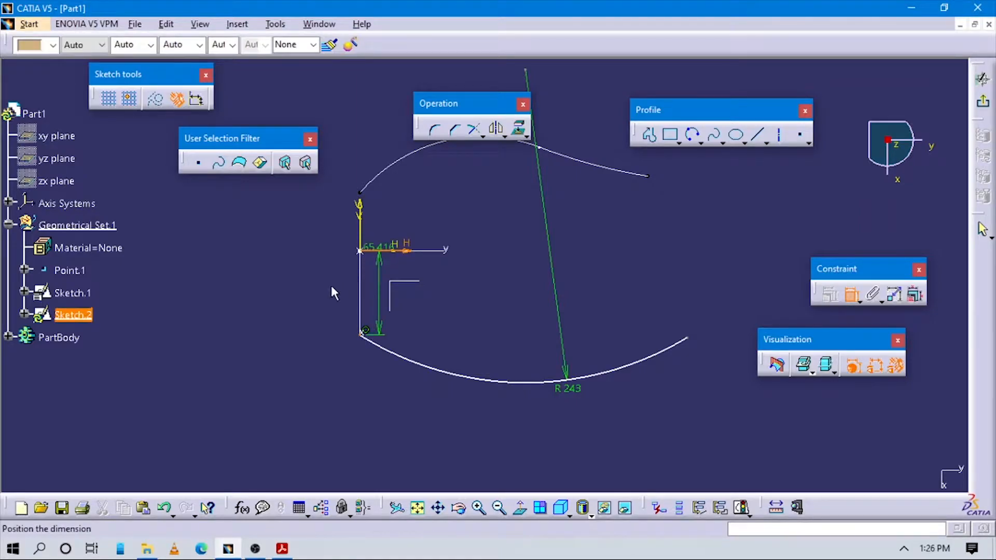
{"action": "left_click", "coordinate": [322, 283]}
{"action": "double_click", "coordinate": [329, 285]}
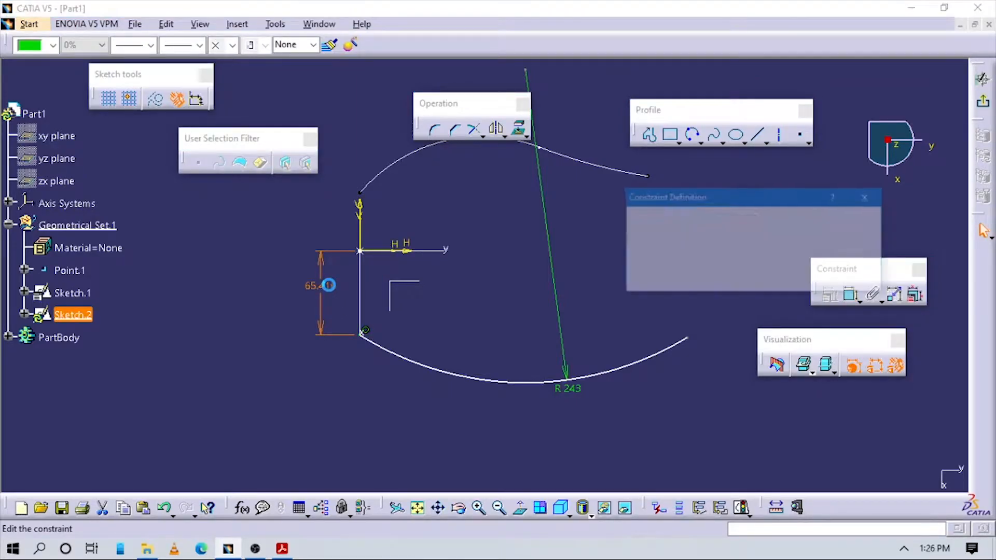
{"action": "key", "text": "alt+Tab"}
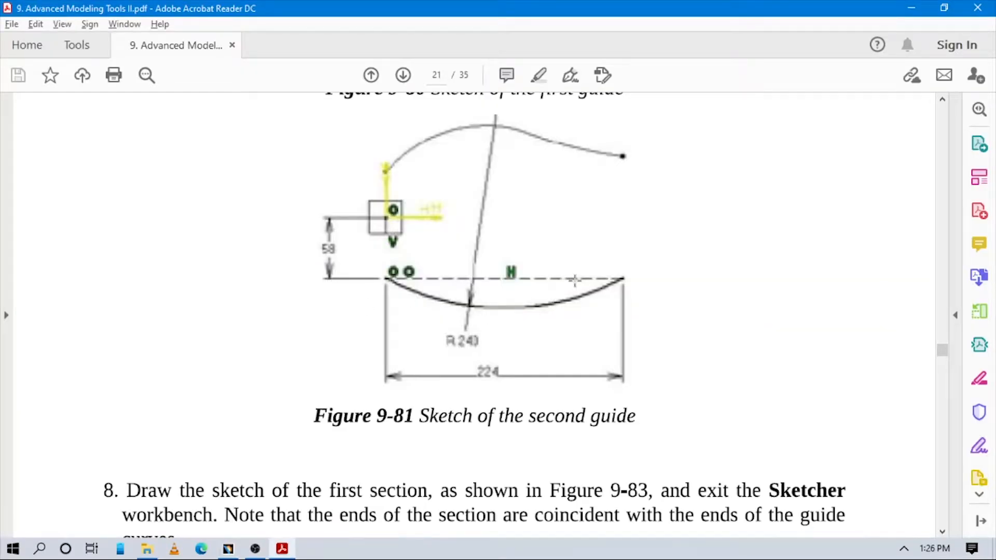
{"action": "key", "text": "alt+Tab"}
{"action": "left_click", "coordinate": [657, 261]}
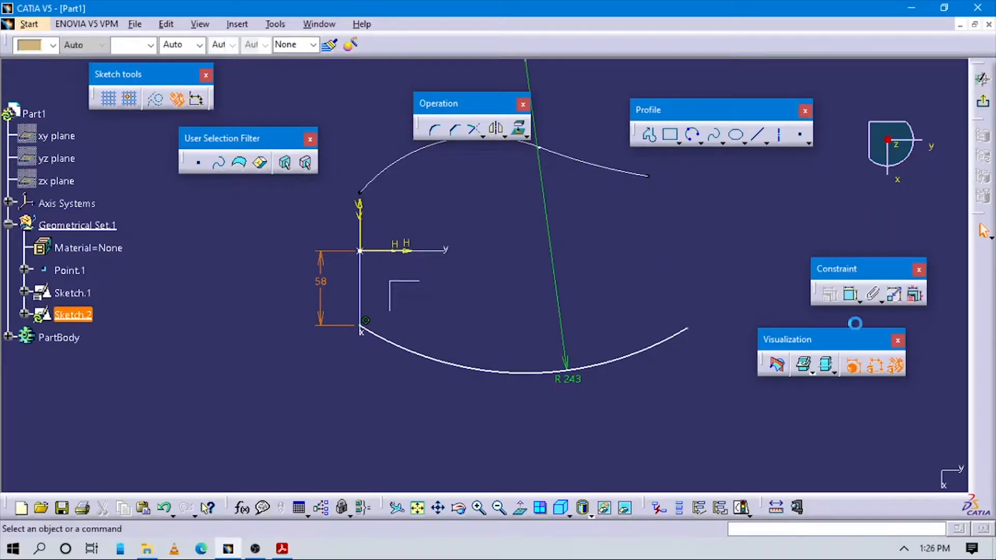
- Dimension the horizontal distance between the arc's two endpoints as 224 mm, placing the dimension below the arc
{"action": "left_click", "coordinate": [850, 296]}
{"action": "left_click", "coordinate": [361, 327]}
{"action": "left_click", "coordinate": [689, 329]}
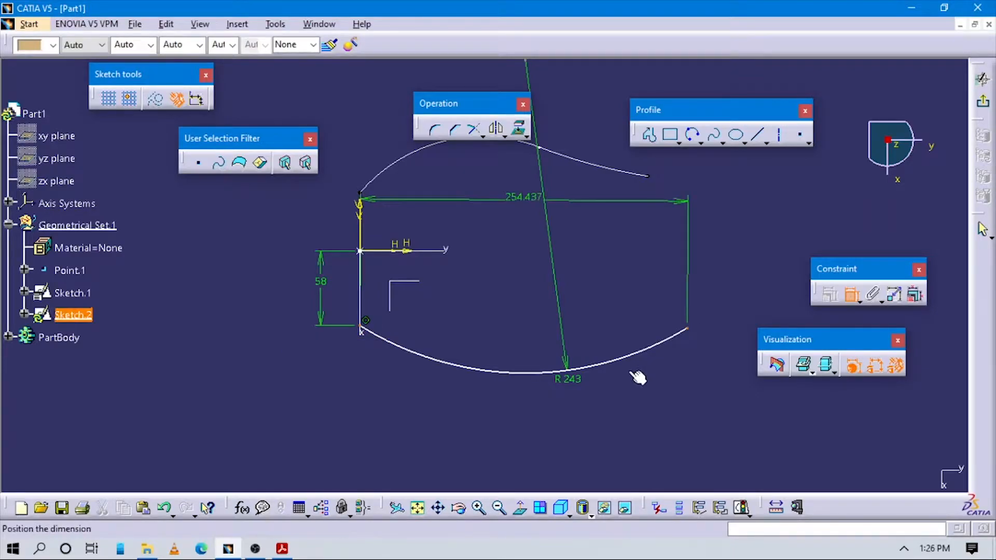
{"action": "right_click", "coordinate": [582, 390]}
{"action": "left_click", "coordinate": [622, 264]}
{"action": "left_click", "coordinate": [537, 422]}
{"action": "double_click", "coordinate": [540, 421]}
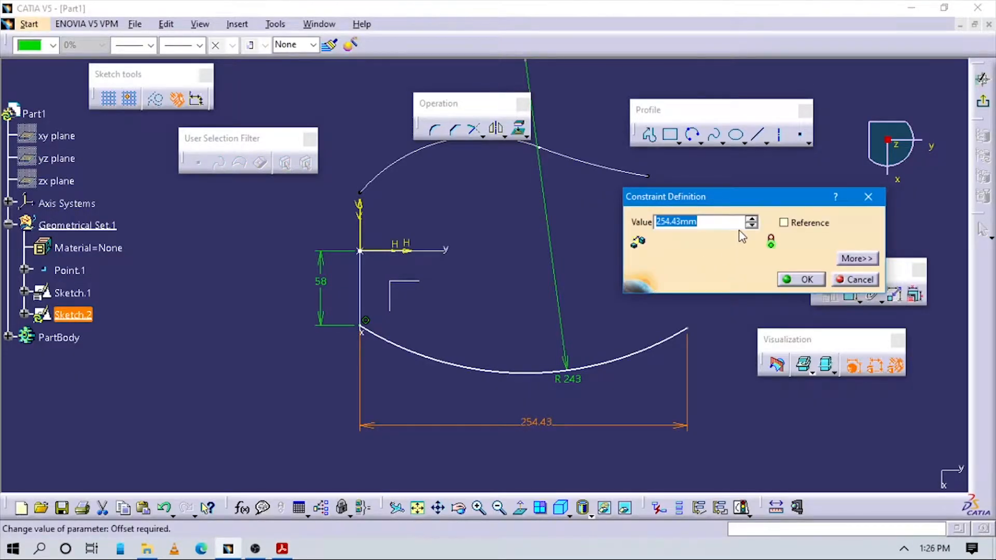
{"action": "key", "text": "Return"}
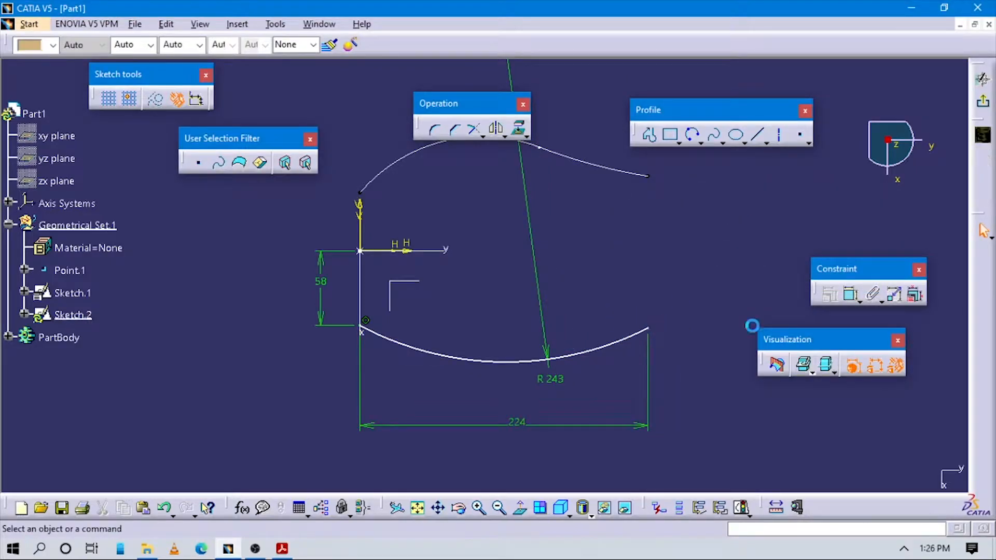
- Dimension the vertical offset between the arc's two endpoints as 0 mm and exit the second guide sketch
{"action": "left_click", "coordinate": [851, 293]}
{"action": "left_click", "coordinate": [650, 329]}
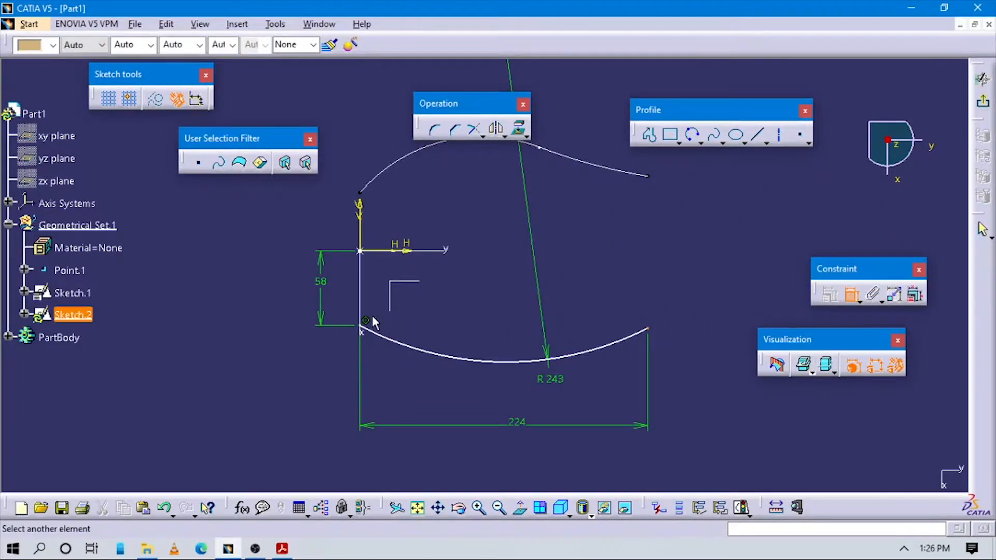
{"action": "left_click", "coordinate": [366, 324]}
{"action": "right_click", "coordinate": [543, 297]}
{"action": "left_click", "coordinate": [568, 338]}
{"action": "left_click", "coordinate": [573, 314]}
{"action": "double_click", "coordinate": [576, 312]}
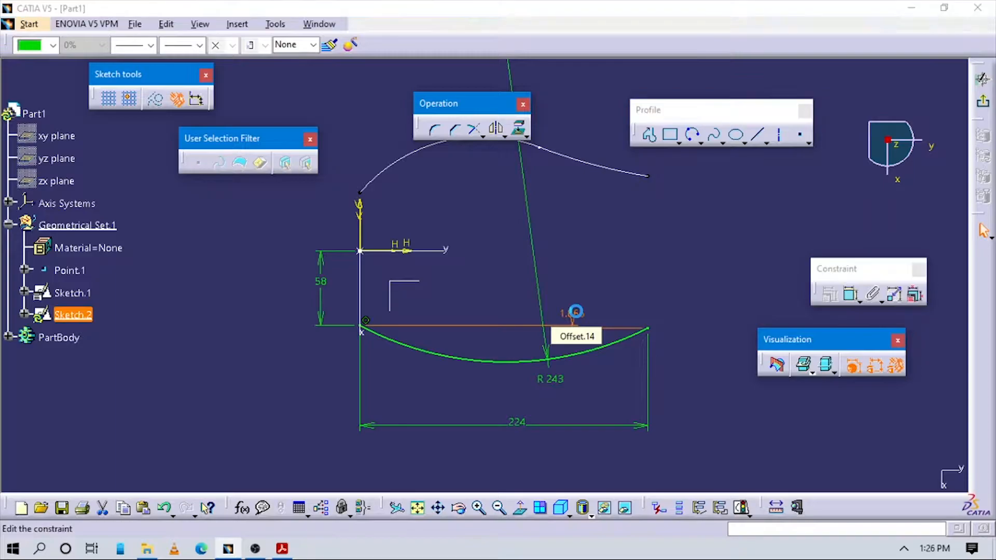
{"action": "type", "text": "0"}
{"action": "key", "text": "Return"}
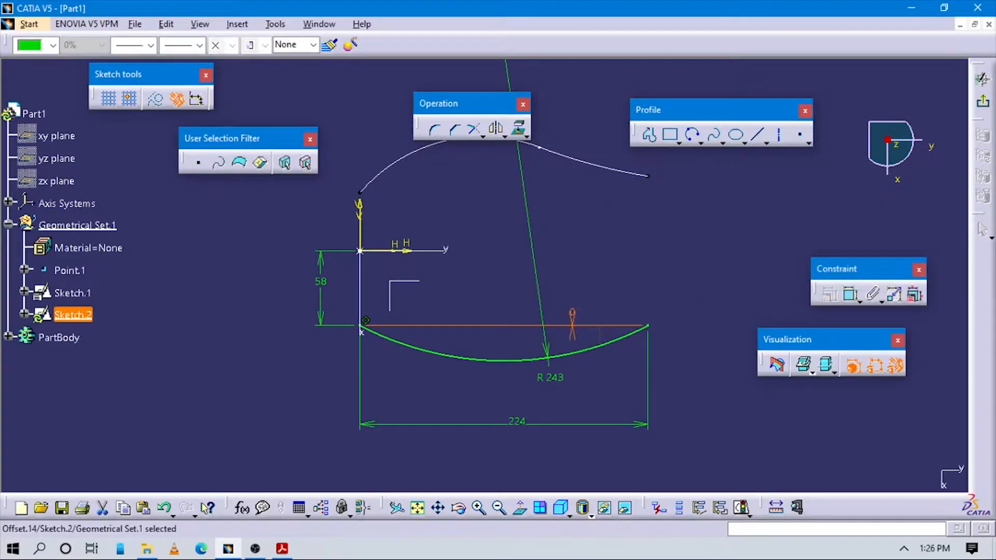
{"action": "left_click", "coordinate": [640, 268]}
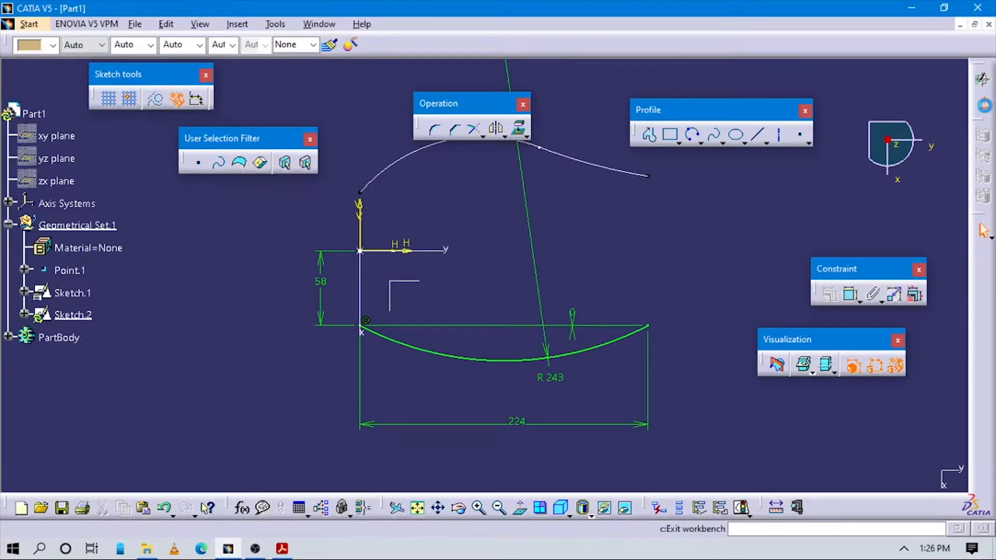
{"action": "left_click", "coordinate": [985, 230]}
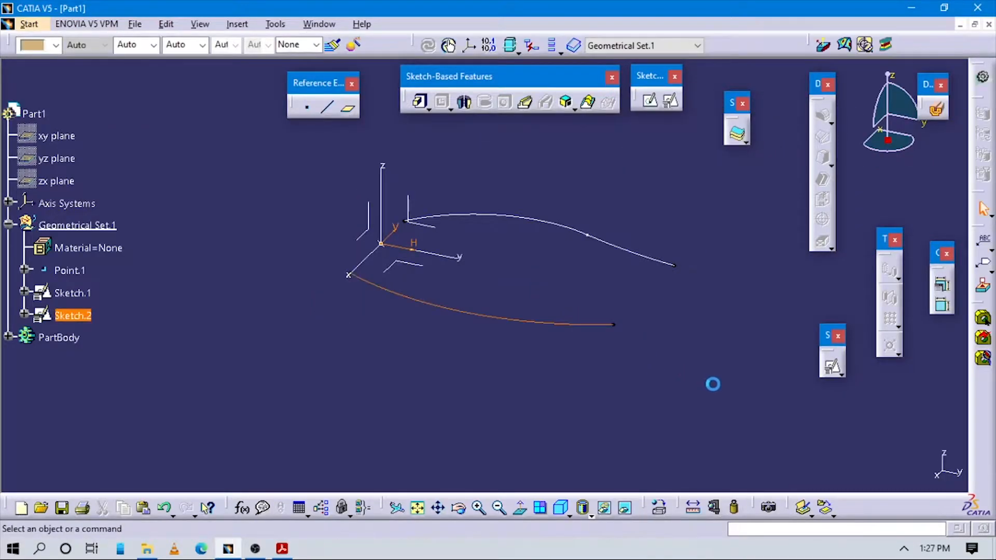
- Create a positioned sketch on the axis system's YZ plane, with Point.1 as projection-point origin and the H direction parallel to the y axis
{"action": "mouse_move", "coordinate": [399, 253]}
{"action": "middle_mouse_down"}
{"action": "mouse_move", "coordinate": [482, 327]}
{"action": "mouse_move", "coordinate": [539, 254]}
{"action": "mouse_move", "coordinate": [509, 378]}
{"action": "mouse_move", "coordinate": [615, 214]}
{"action": "middle_mouse_up"}
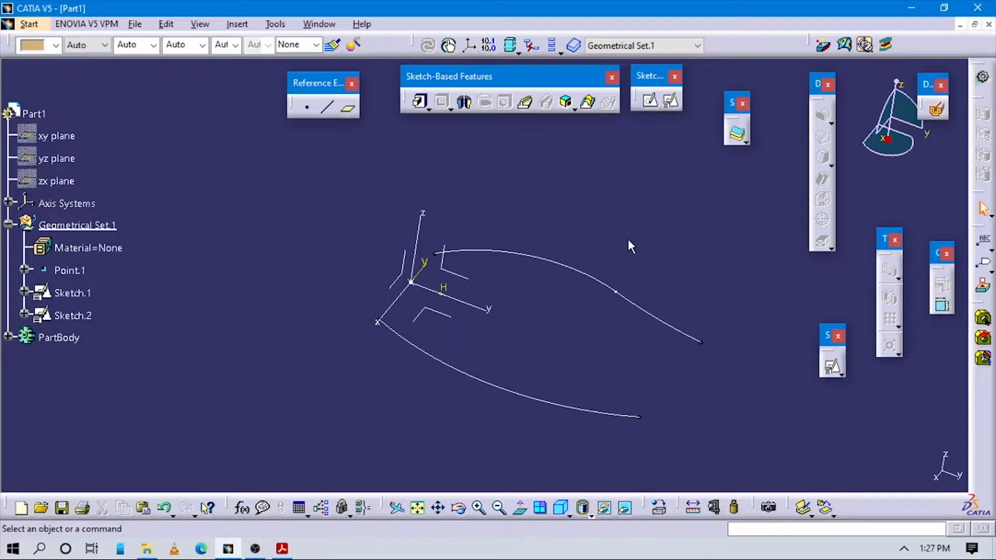
{"action": "left_click", "coordinate": [672, 105]}
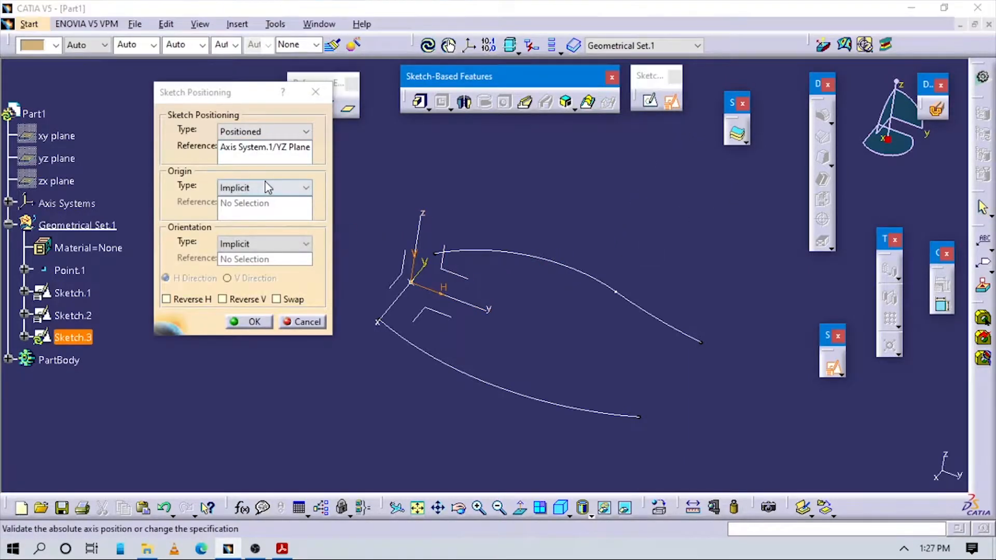
{"action": "left_click", "coordinate": [265, 187]}
{"action": "left_click", "coordinate": [243, 222]}
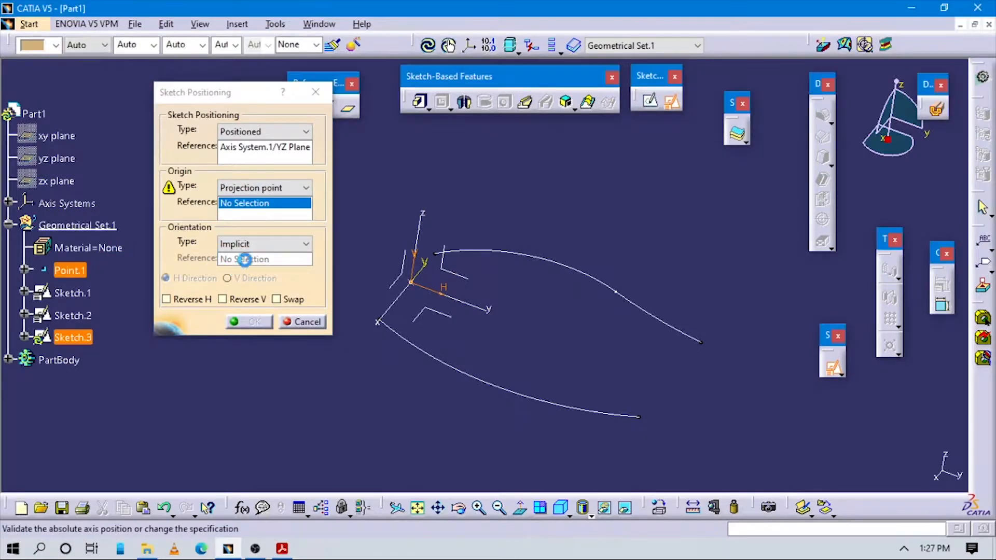
{"action": "left_click", "coordinate": [63, 270]}
{"action": "left_click", "coordinate": [264, 244]}
{"action": "left_click", "coordinate": [251, 324]}
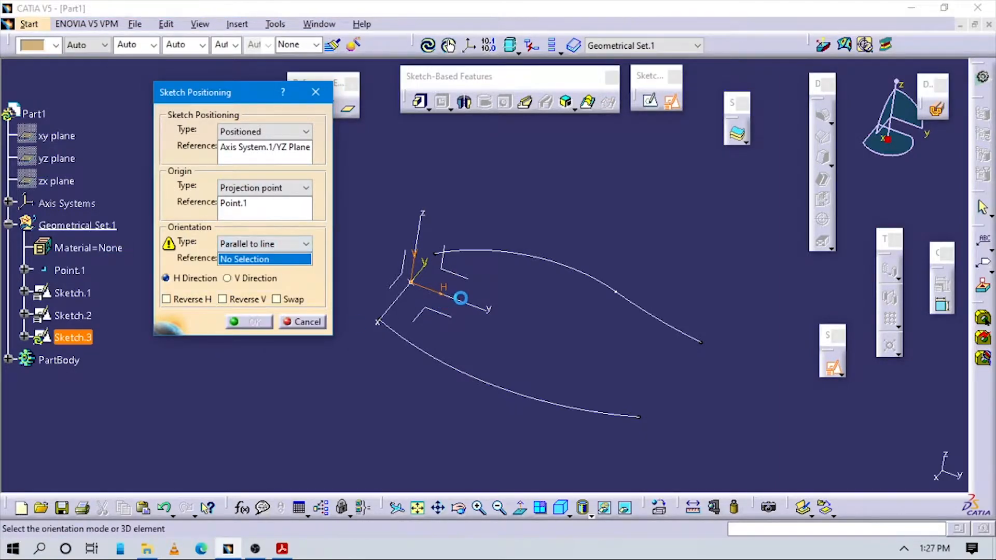
{"action": "left_click", "coordinate": [460, 298]}
{"action": "left_click", "coordinate": [251, 322]}
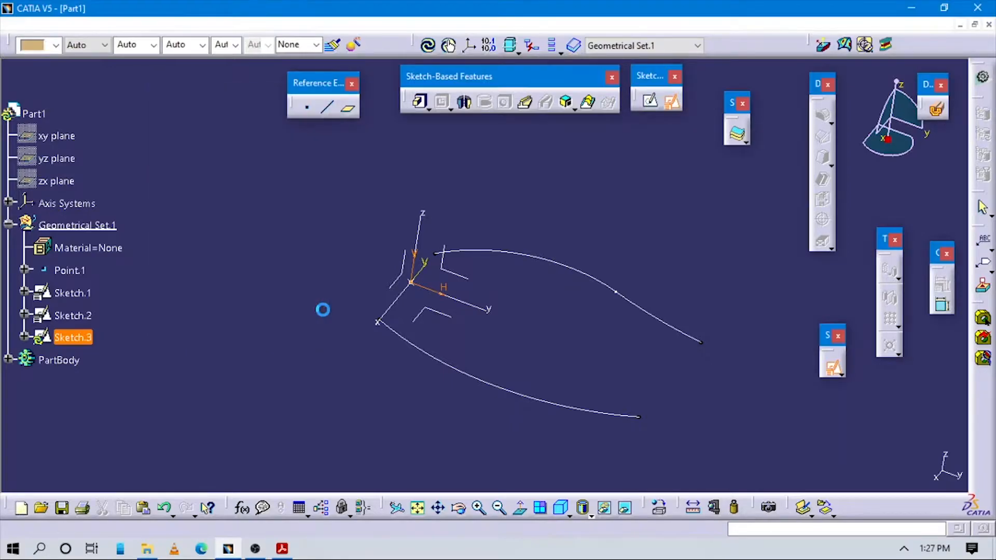
- Switch to the PDF in Acrobat Reader and examine the third guide in Figure 9-82 and the orthographic views in Figure 9-79
{"action": "left_click", "coordinate": [255, 549]}
{"action": "left_click", "coordinate": [280, 550]}
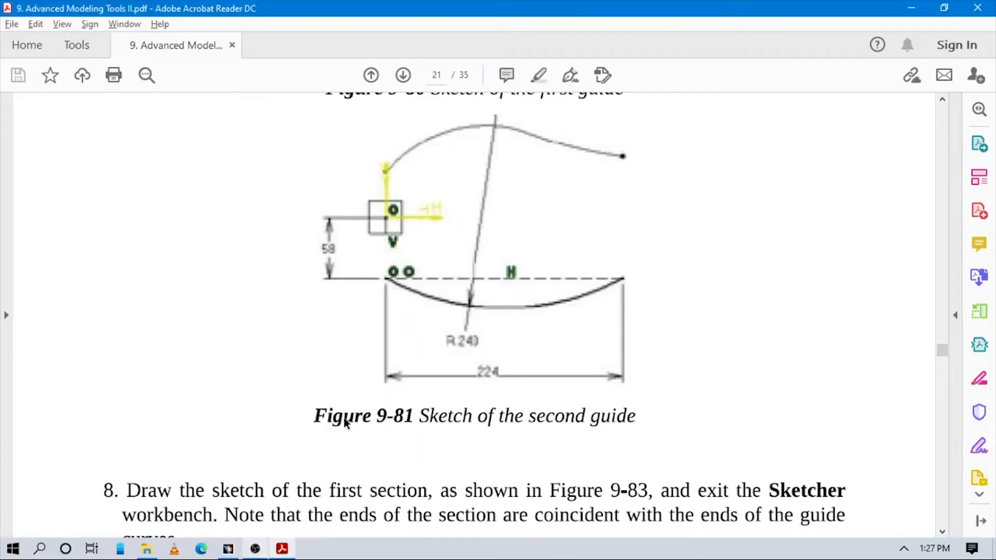
{"action": "scroll", "coordinate": [655, 343], "scroll_direction": "down", "scroll_amount": 10}
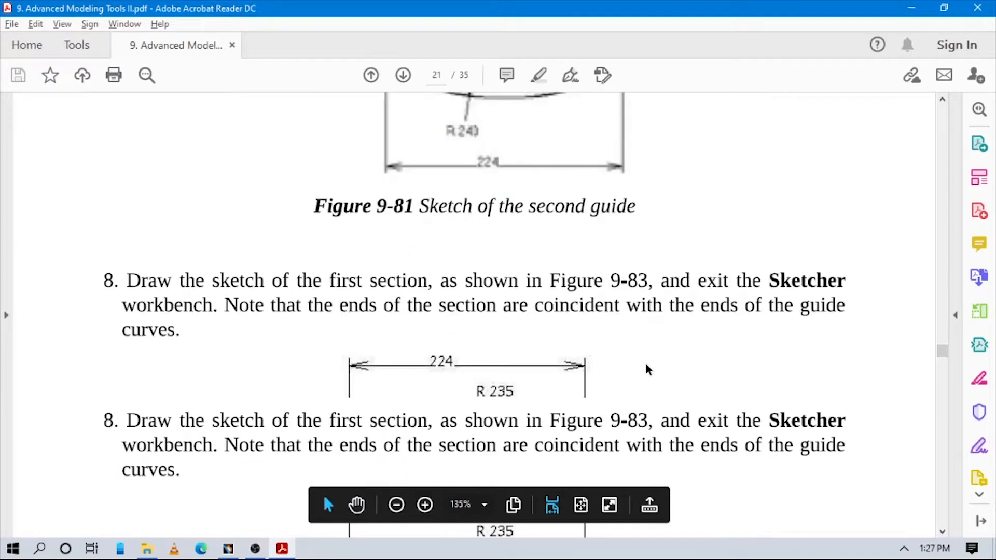
{"action": "scroll", "coordinate": [647, 356], "scroll_direction": "up", "scroll_amount": 1}
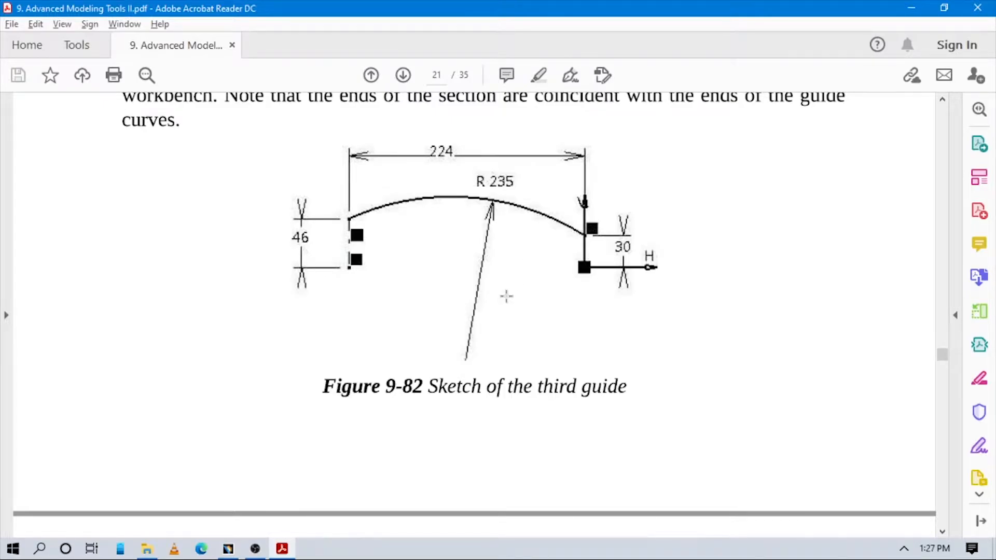
{"action": "scroll", "coordinate": [506, 296], "scroll_direction": "up", "scroll_amount": 15}
{"action": "scroll", "coordinate": [470, 321], "scroll_direction": "up", "scroll_amount": 15}
{"action": "scroll", "coordinate": [469, 322], "scroll_direction": "up", "scroll_amount": 4}
{"action": "scroll", "coordinate": [471, 341], "scroll_direction": "up", "scroll_amount": 3}
{"action": "scroll", "coordinate": [470, 341], "scroll_direction": "down", "scroll_amount": 3}
{"action": "scroll", "coordinate": [469, 345], "scroll_direction": "down", "scroll_amount": 3}
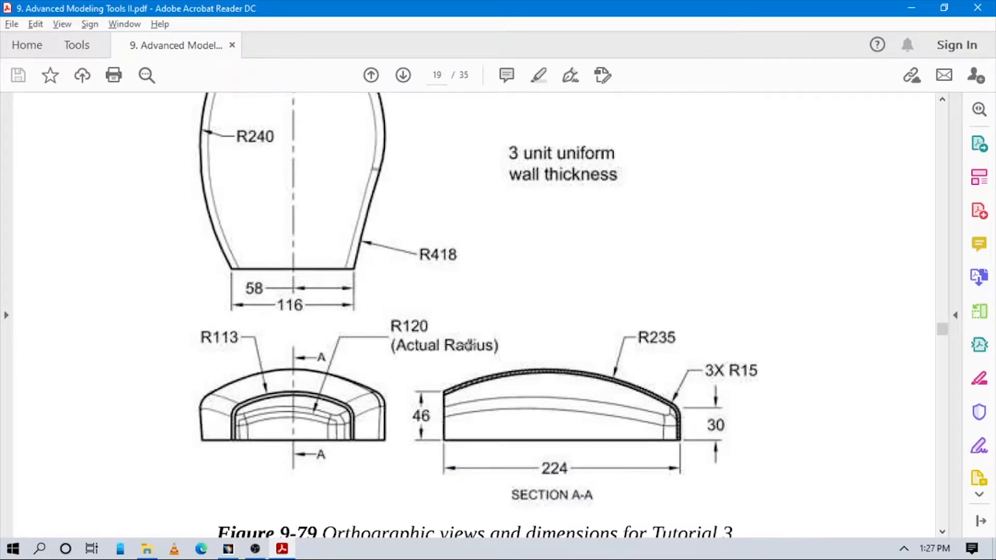
{"action": "scroll", "coordinate": [409, 353], "scroll_direction": "up", "scroll_amount": 6}
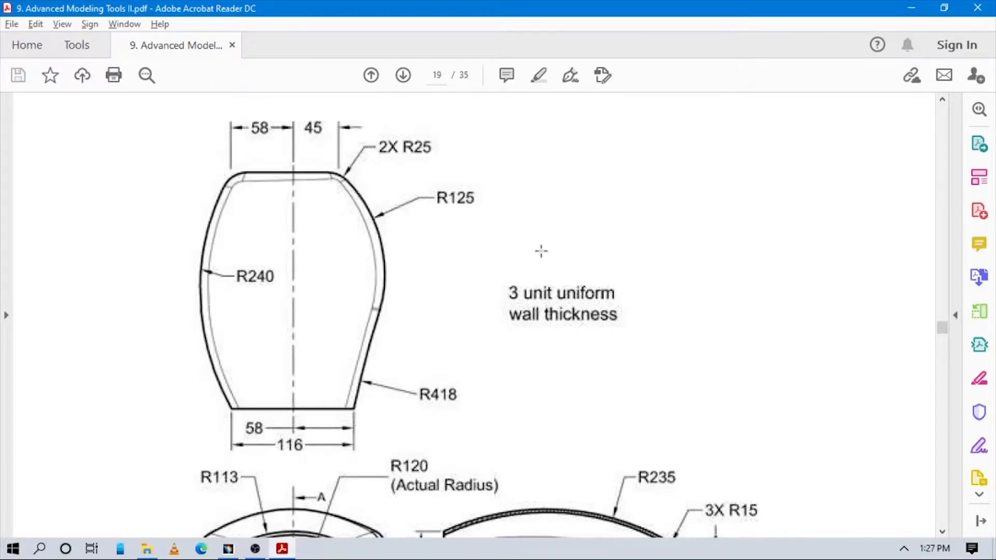
{"action": "scroll", "coordinate": [512, 299], "scroll_direction": "down", "scroll_amount": 3}
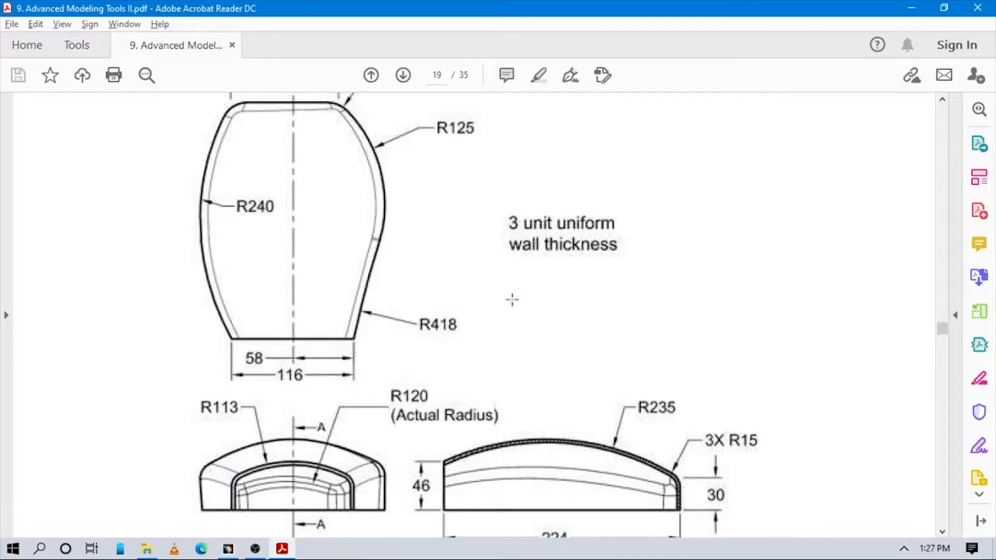
- Return to Figure 9-82 in the PDF, examine the third guide's dimensions and axis placement, and switch back to CATIA
{"action": "key", "text": "alt+Tab"}
{"action": "key", "text": "Tab"}
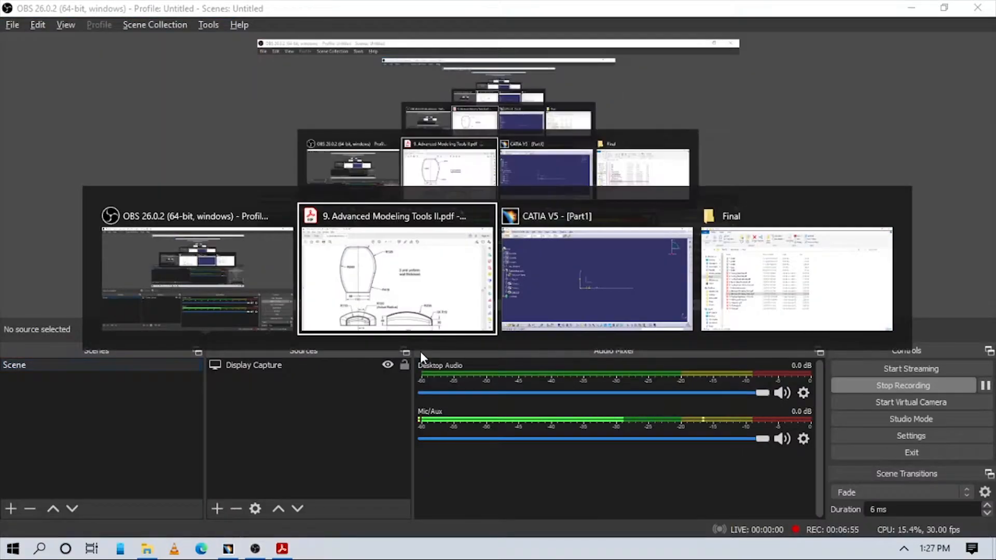
{"action": "key", "text": "alt+Tab"}
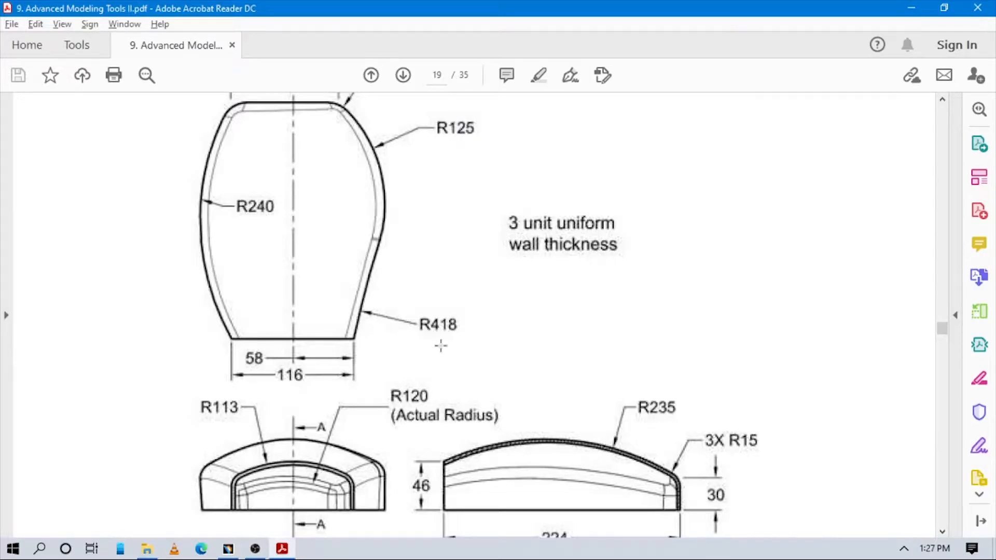
{"action": "scroll", "coordinate": [542, 327], "scroll_direction": "down", "scroll_amount": 3}
{"action": "scroll", "coordinate": [545, 326], "scroll_direction": "down", "scroll_amount": 20}
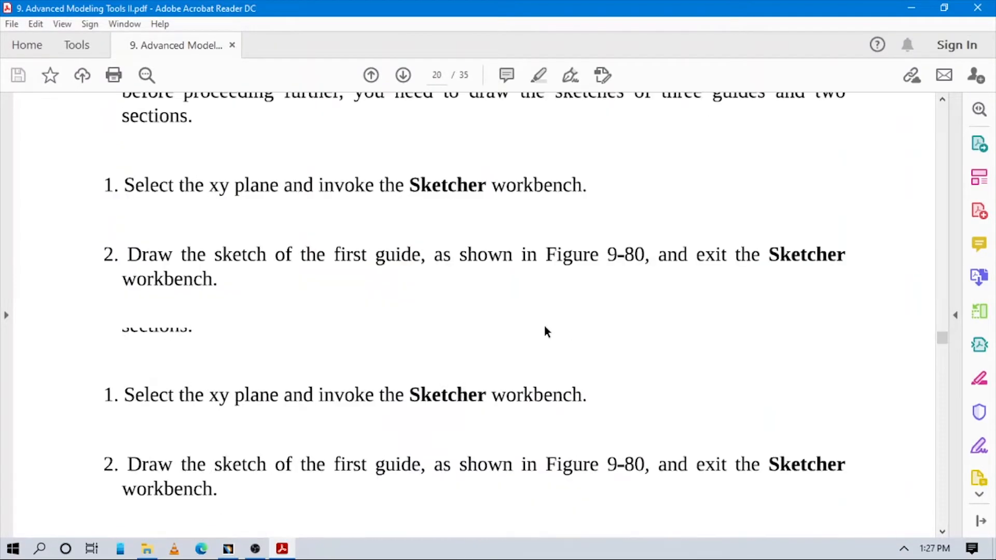
{"action": "scroll", "coordinate": [544, 326], "scroll_direction": "down", "scroll_amount": 20}
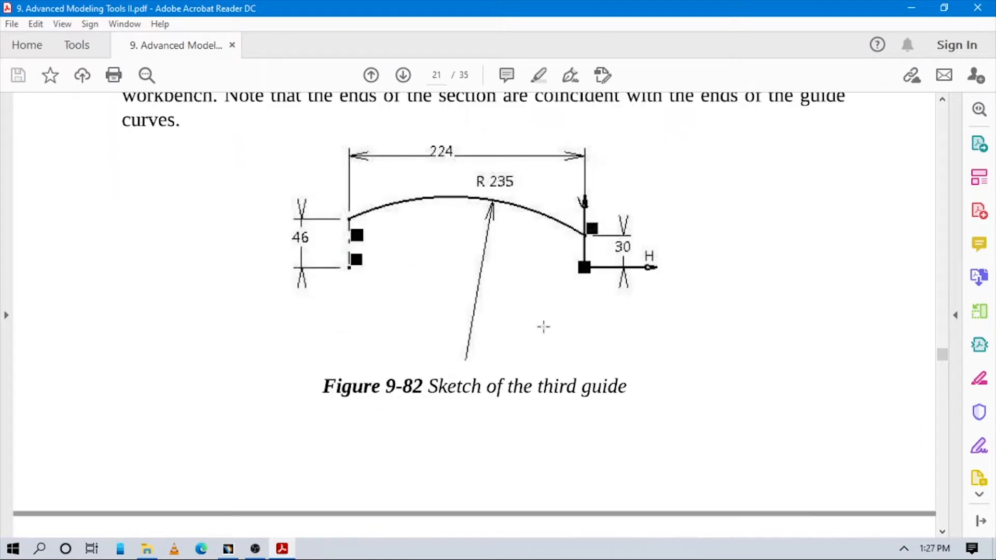
{"action": "scroll", "coordinate": [544, 326], "scroll_direction": "up", "scroll_amount": 3}
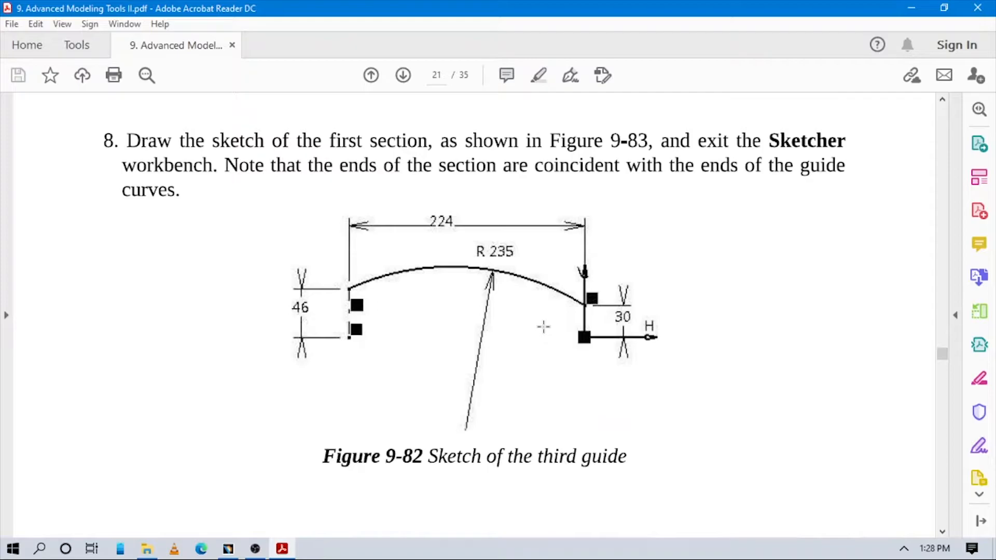
{"action": "scroll", "coordinate": [543, 326], "scroll_direction": "down", "scroll_amount": 6}
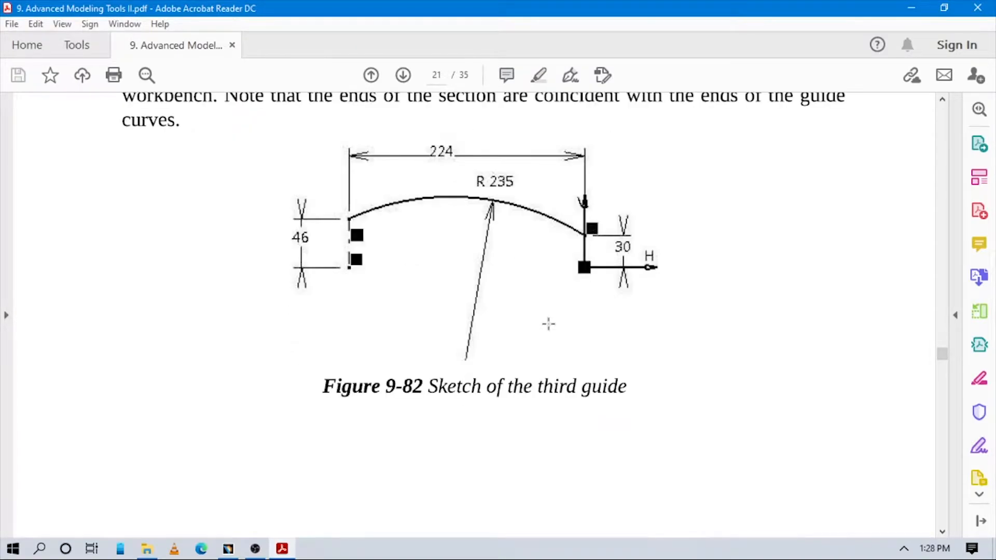
{"action": "scroll", "coordinate": [554, 323], "scroll_direction": "up", "scroll_amount": 6}
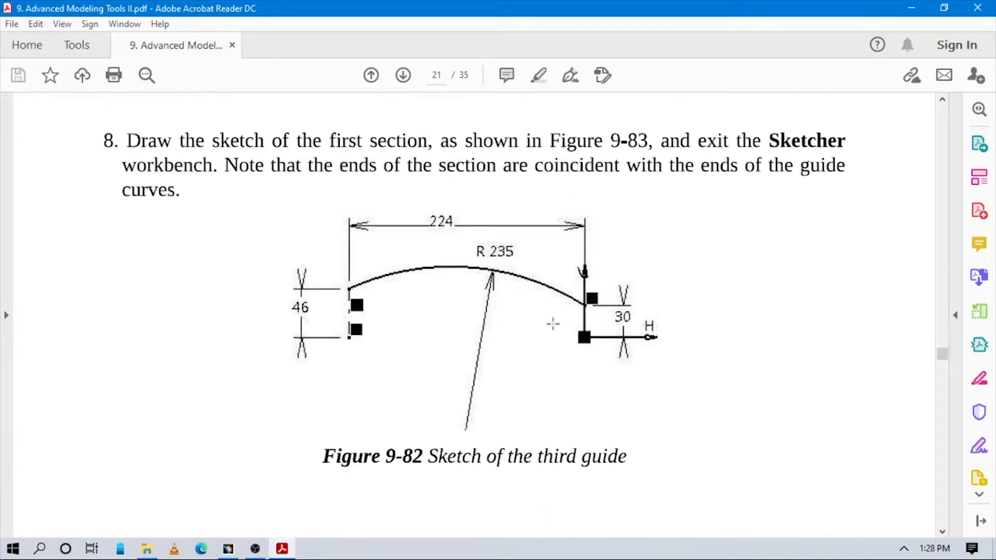
{"action": "scroll", "coordinate": [553, 323], "scroll_direction": "up", "scroll_amount": 3}
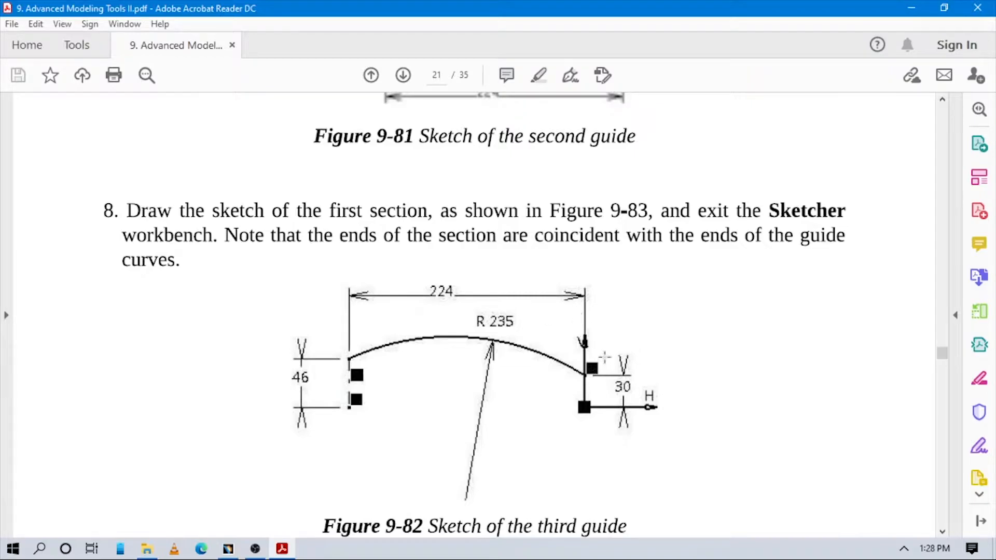
{"action": "scroll", "coordinate": [642, 335], "scroll_direction": "down", "scroll_amount": 3}
{"action": "key", "text": "alt+Tab"}
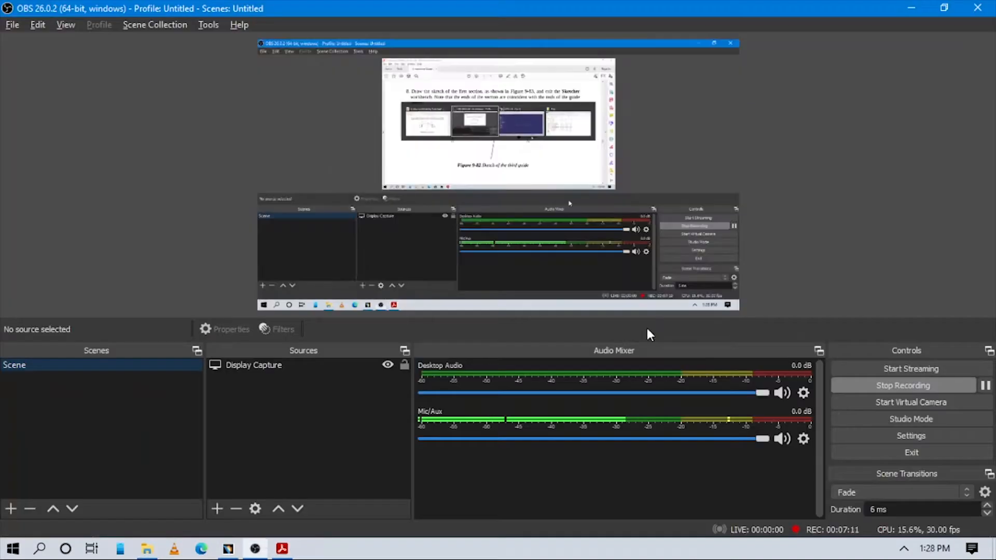
{"action": "left_click", "coordinate": [231, 549]}
{"action": "left_click", "coordinate": [280, 549]}
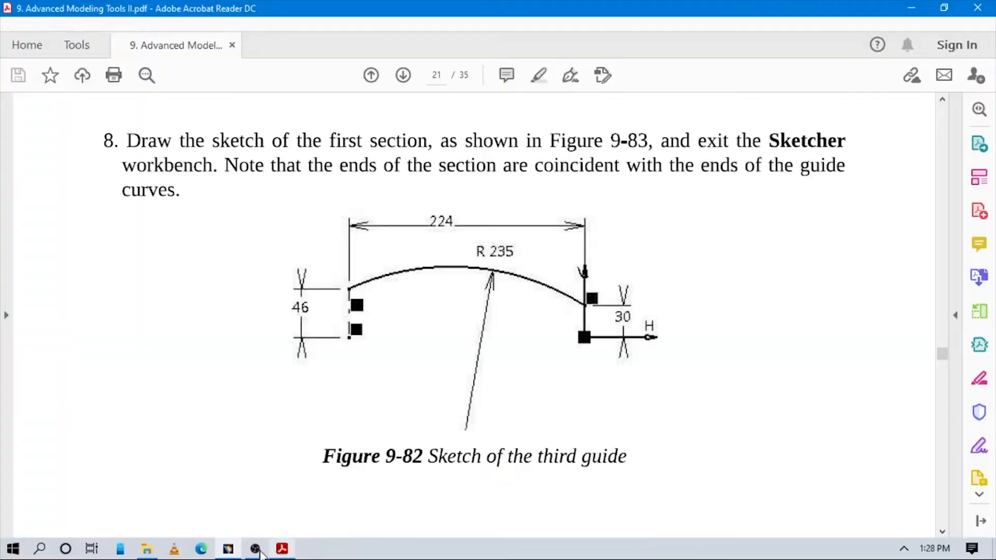
{"action": "left_click", "coordinate": [232, 549]}
- Sketch a three-point arc of about 196 mm radius above the horizontal axis, starting on the vertical axis
{"action": "middle_click_drag", "start_coordinate": [603, 266], "coordinate": [585, 292]}
{"action": "left_click", "coordinate": [693, 134]}
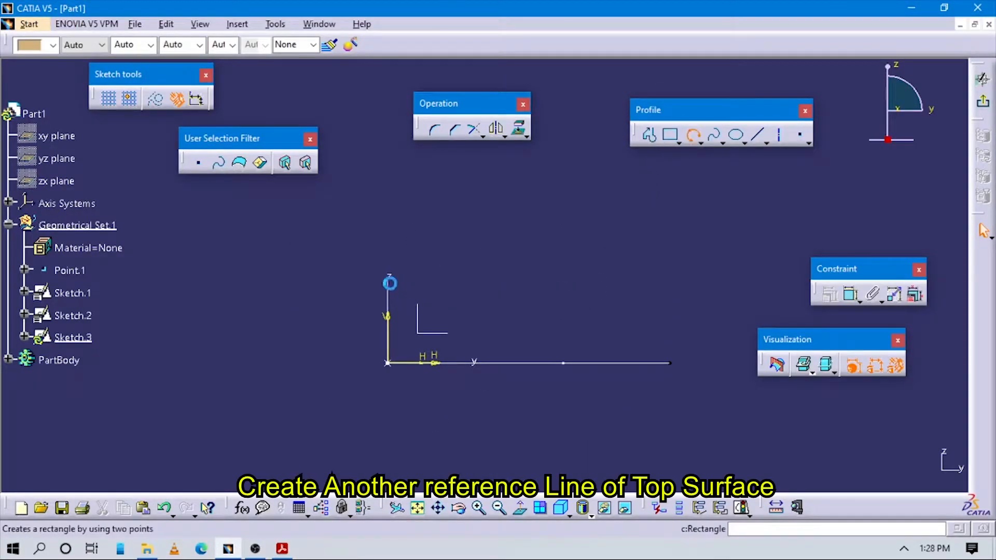
{"action": "left_click", "coordinate": [388, 264]}
{"action": "left_click", "coordinate": [529, 219]}
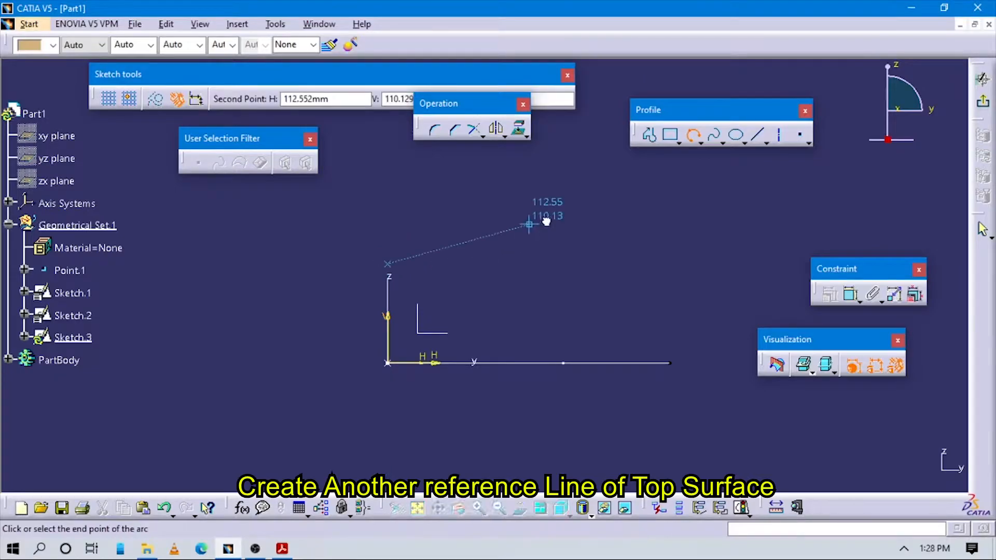
{"action": "key", "text": "alt+Tab"}
{"action": "key", "text": "alt+Tab"}
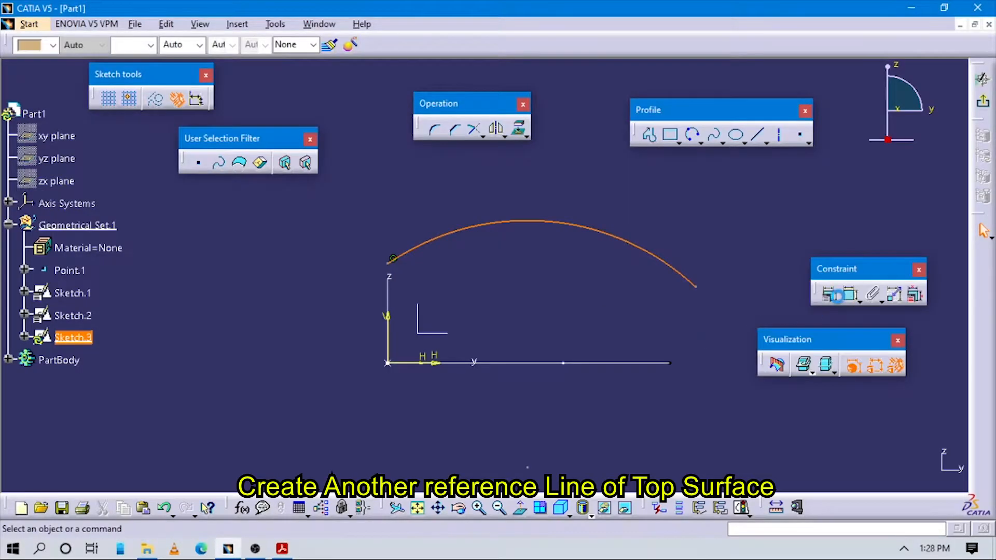
- Dimension the third guide arc's radius as 235 mm
{"action": "left_click", "coordinate": [852, 294]}
{"action": "left_click", "coordinate": [608, 229]}
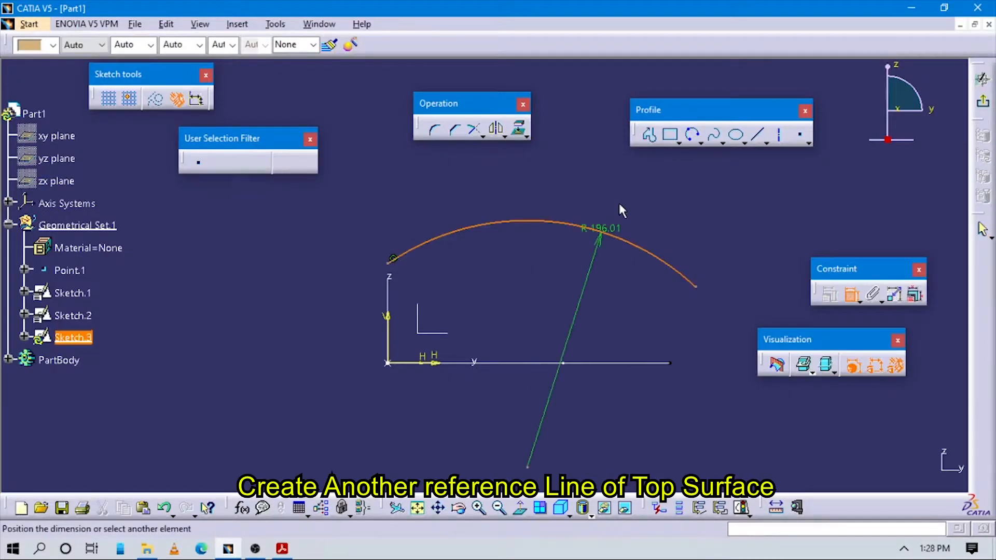
{"action": "left_click", "coordinate": [626, 198]}
{"action": "double_click", "coordinate": [646, 196]}
{"action": "type", "text": "235mm"}
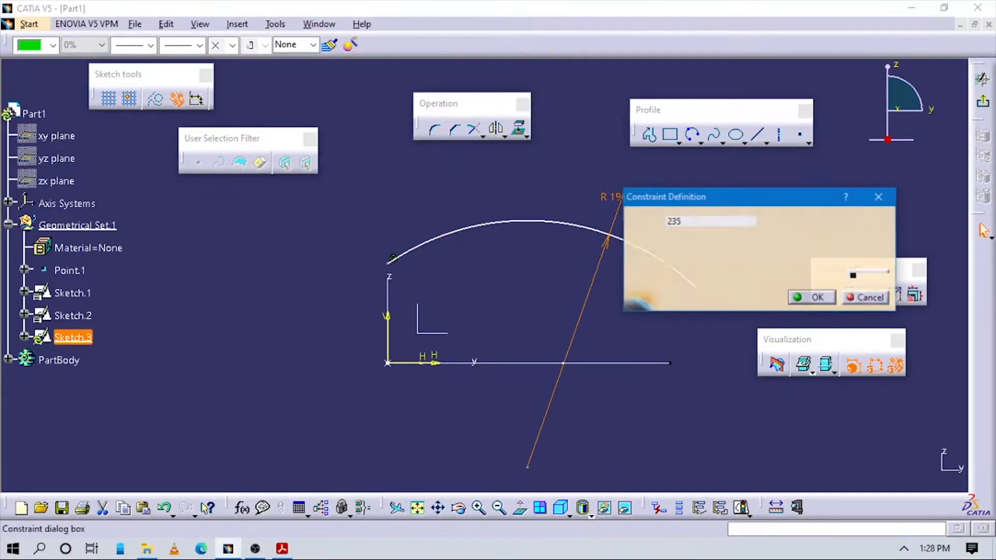
{"action": "key", "text": "Return"}
- Dimension the horizontal distance between the arc's endpoints as 224 mm, following Figure 9-82 and placing the dimension above the arc
{"action": "key", "text": "alt+Tab"}
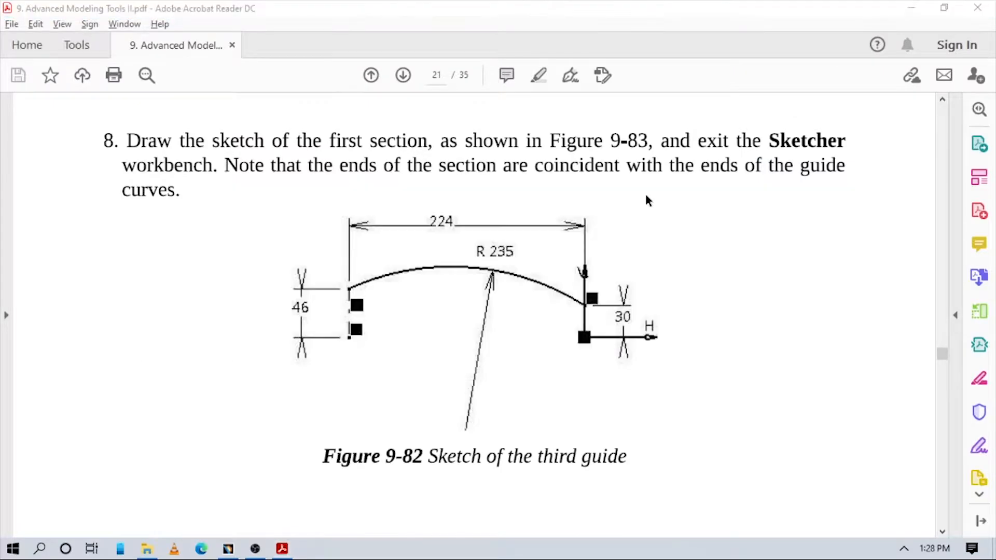
{"action": "key", "text": "alt+Tab"}
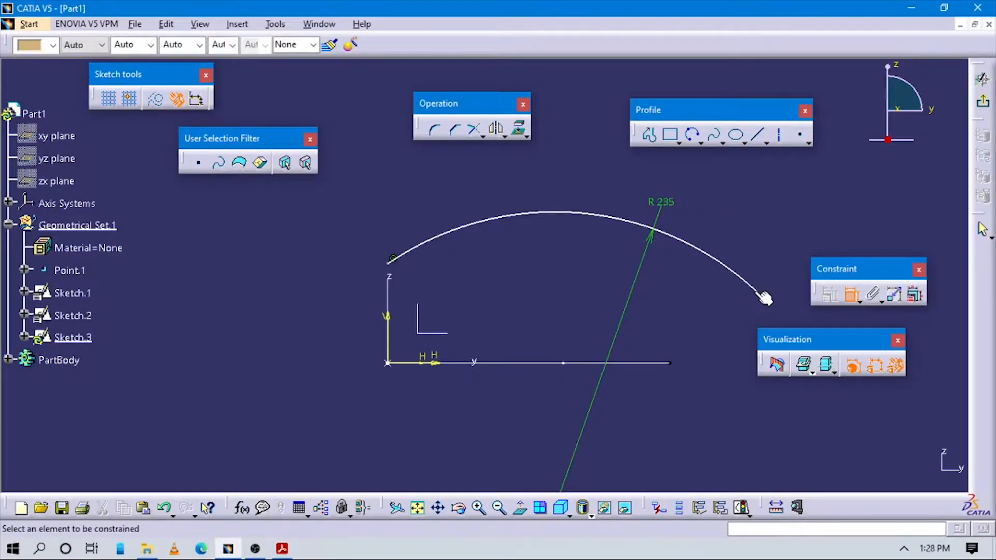
{"action": "left_click", "coordinate": [758, 289]}
{"action": "left_click", "coordinate": [389, 262]}
{"action": "right_click", "coordinate": [573, 176]}
{"action": "left_click", "coordinate": [586, 211]}
{"action": "left_click", "coordinate": [578, 183]}
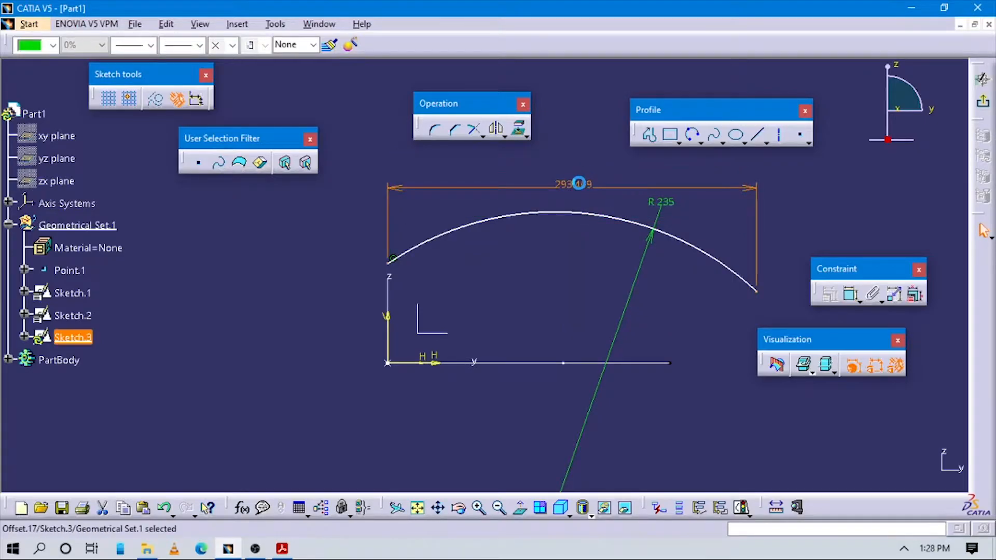
{"action": "key", "text": "alt+Tab"}
{"action": "key", "text": "alt+Tab"}
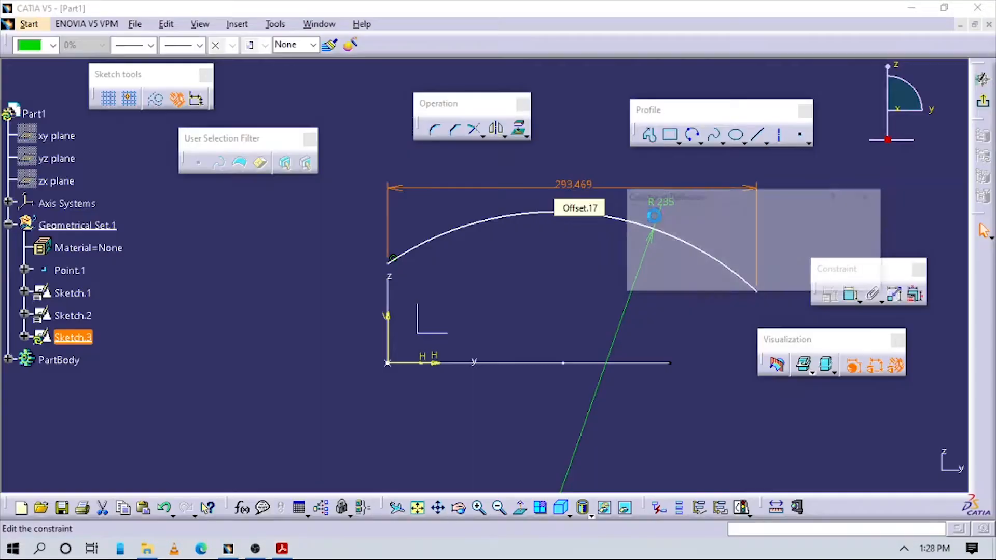
{"action": "double_click", "coordinate": [573, 185]}
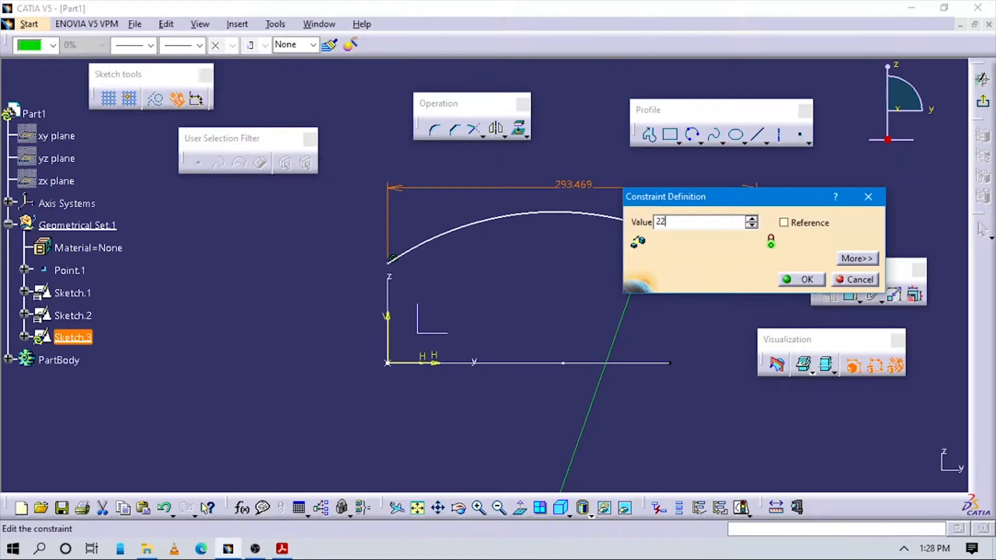
{"action": "type", "text": "224mm"}
{"action": "key", "text": "Return"}
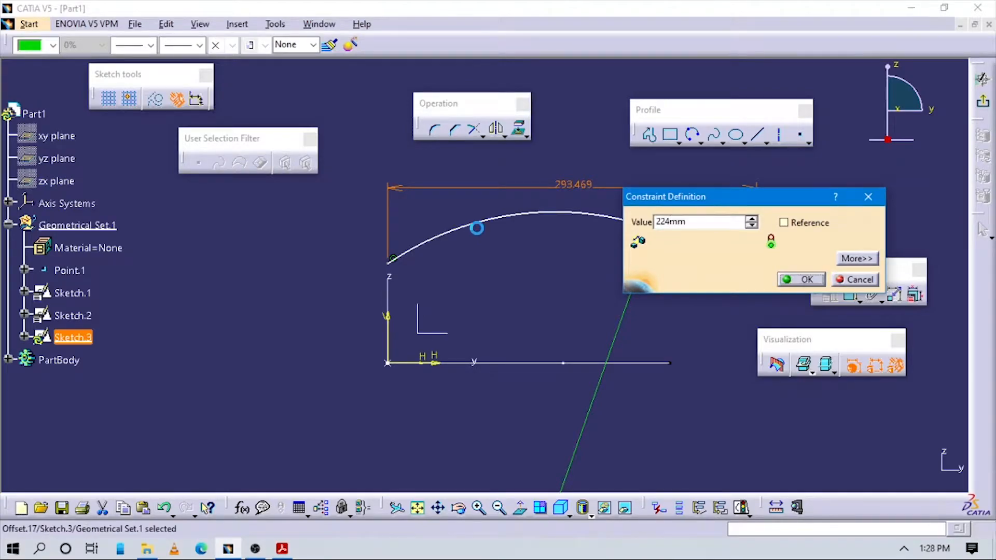
- Check Figure 9-82 and dimension the height of the arc's far endpoint above the horizontal axis as 30 mm
{"action": "key", "text": "alt+Tab"}
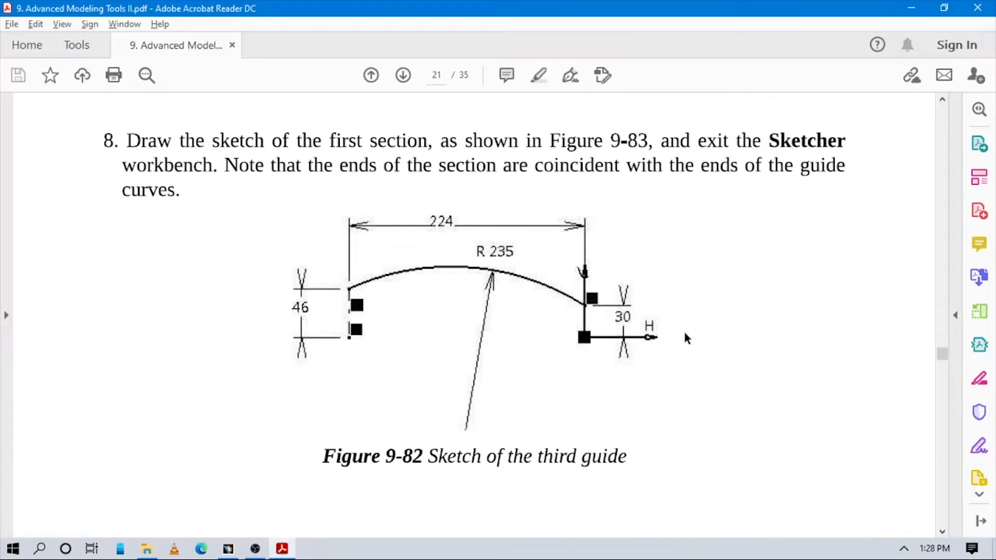
{"action": "key", "text": "alt+Tab"}
{"action": "left_click", "coordinate": [852, 294]}
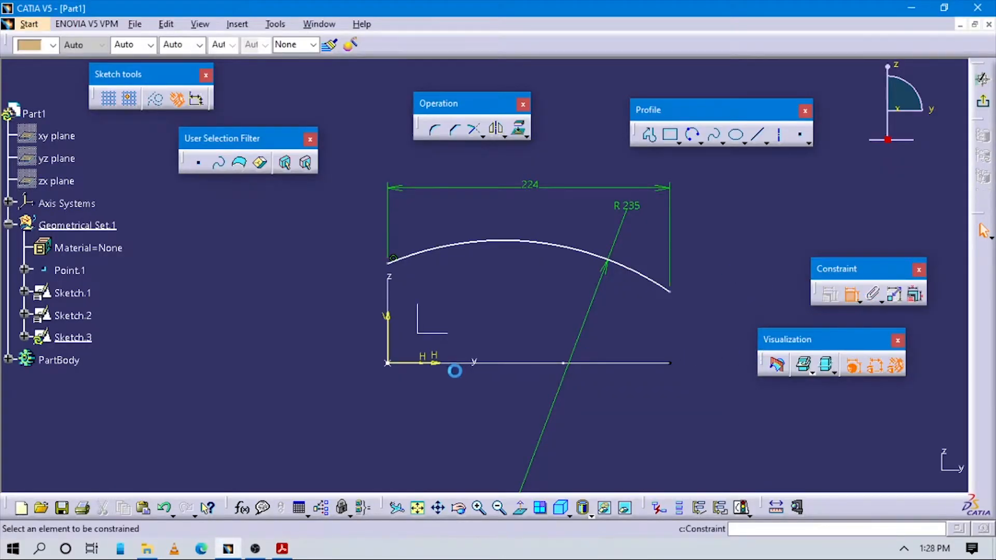
{"action": "left_click", "coordinate": [433, 363]}
{"action": "left_click", "coordinate": [670, 291]}
{"action": "left_click", "coordinate": [695, 320]}
{"action": "double_click", "coordinate": [697, 316]}
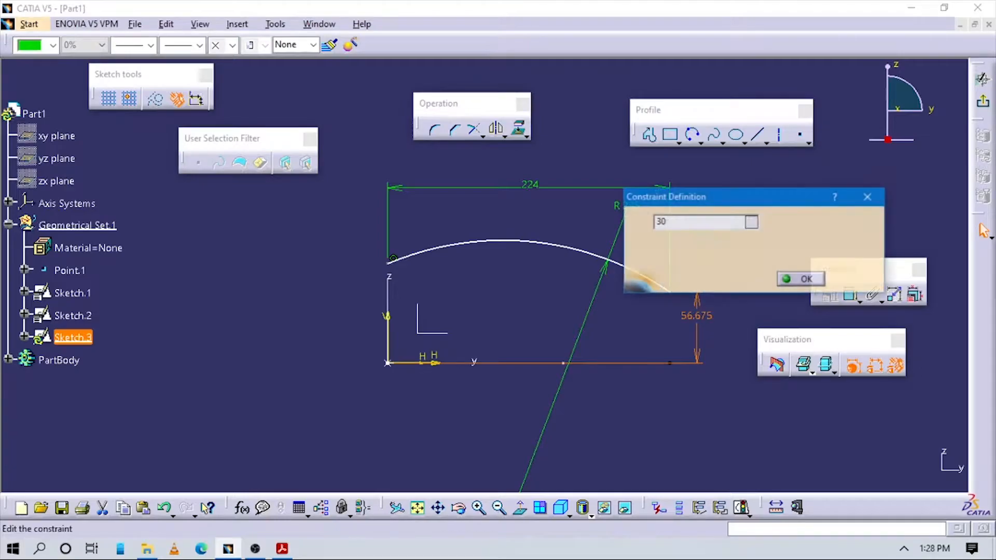
{"action": "key", "text": "Return"}
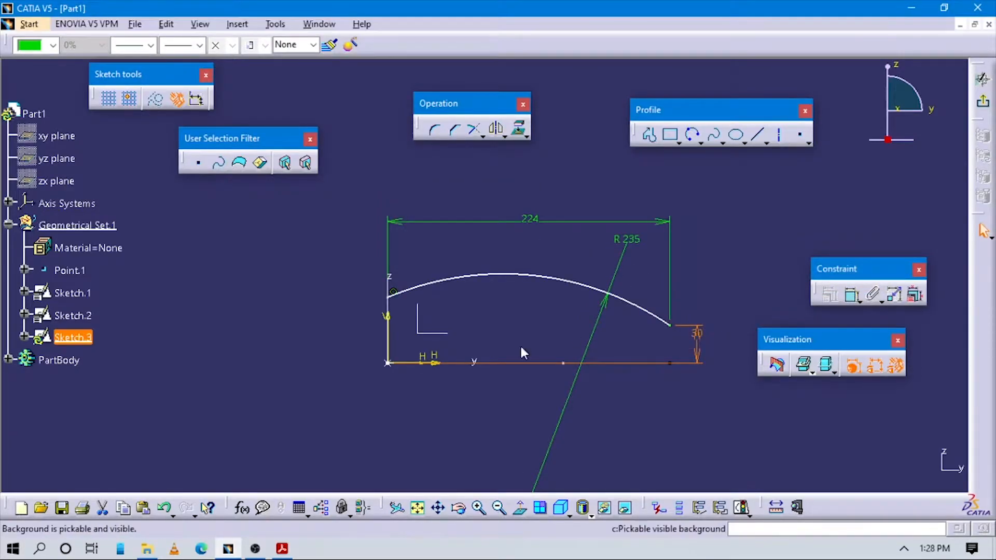
- Dimension the height of the arc's endpoint on the vertical axis as 46 mm above the horizontal axis, following Figure 9-82
{"action": "left_click", "coordinate": [387, 298]}
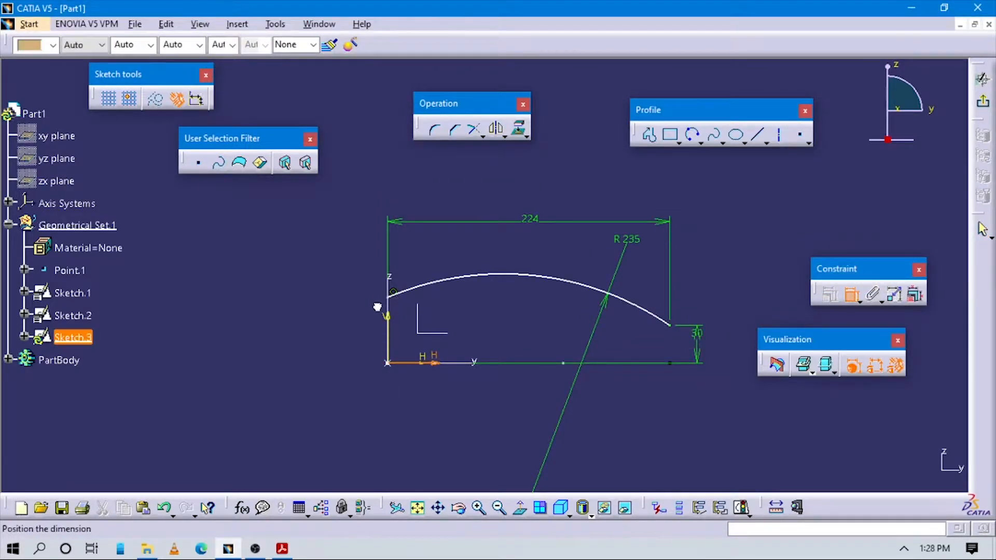
{"action": "left_click", "coordinate": [346, 325]}
{"action": "key", "text": "alt+Tab"}
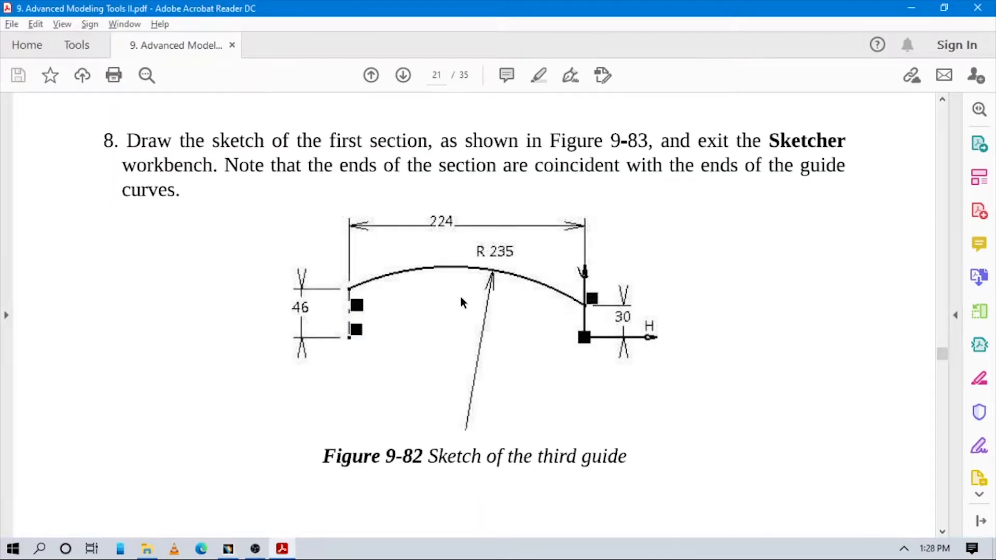
{"action": "key", "text": "alt+Tab"}
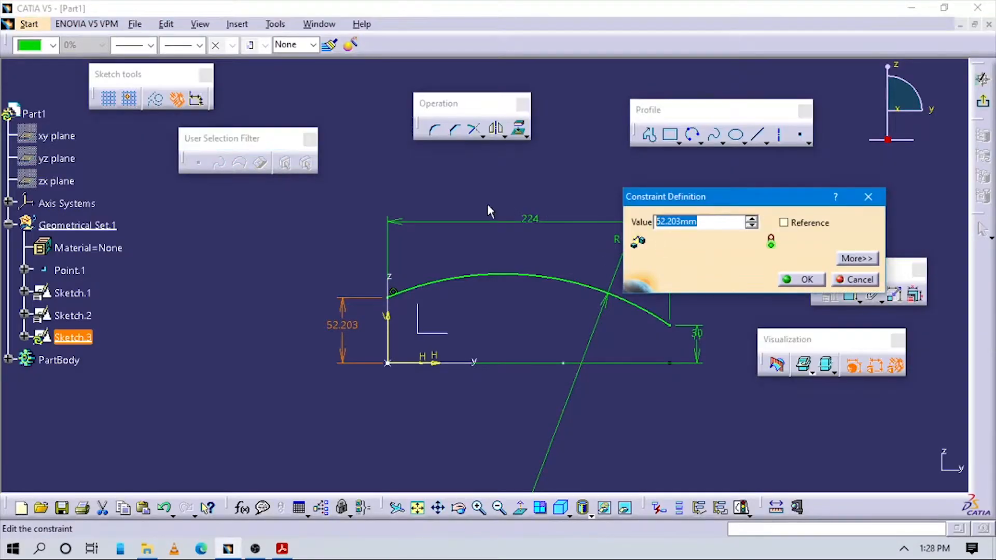
{"action": "key", "text": "Return"}
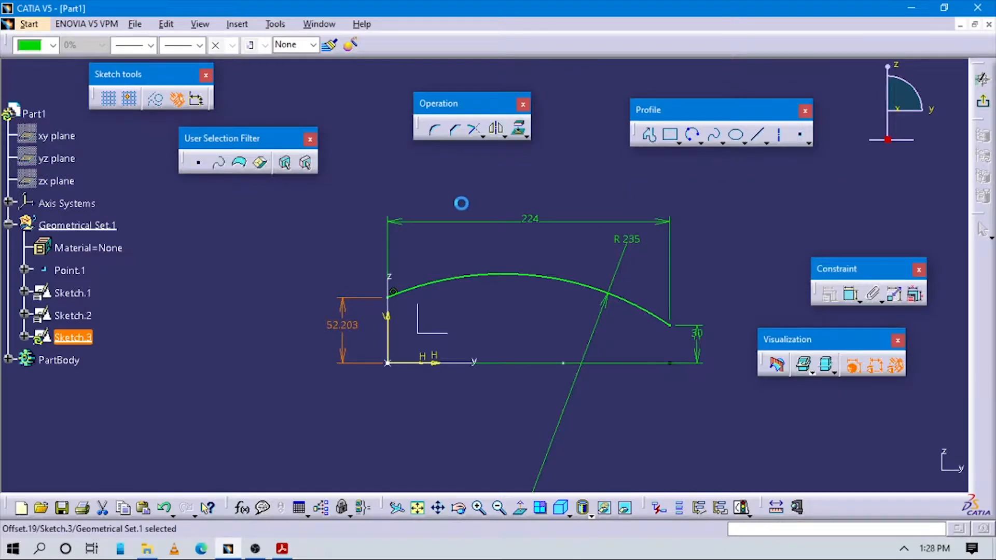
{"action": "middle_click_drag", "start_coordinate": [546, 251], "coordinate": [690, 267]}
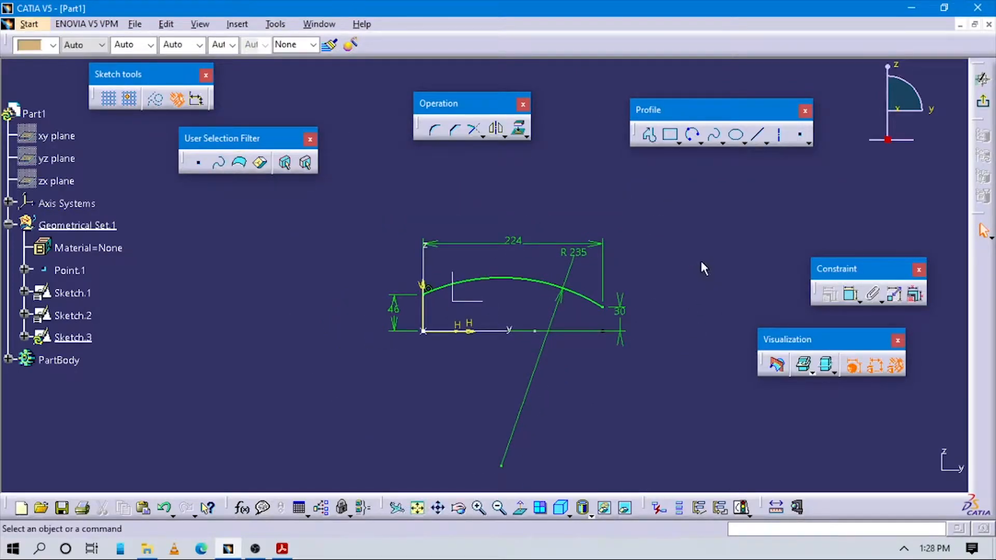
- Exit the third guide sketch and inspect the three guide curves in 3D from several angles
{"action": "left_click", "coordinate": [985, 104]}
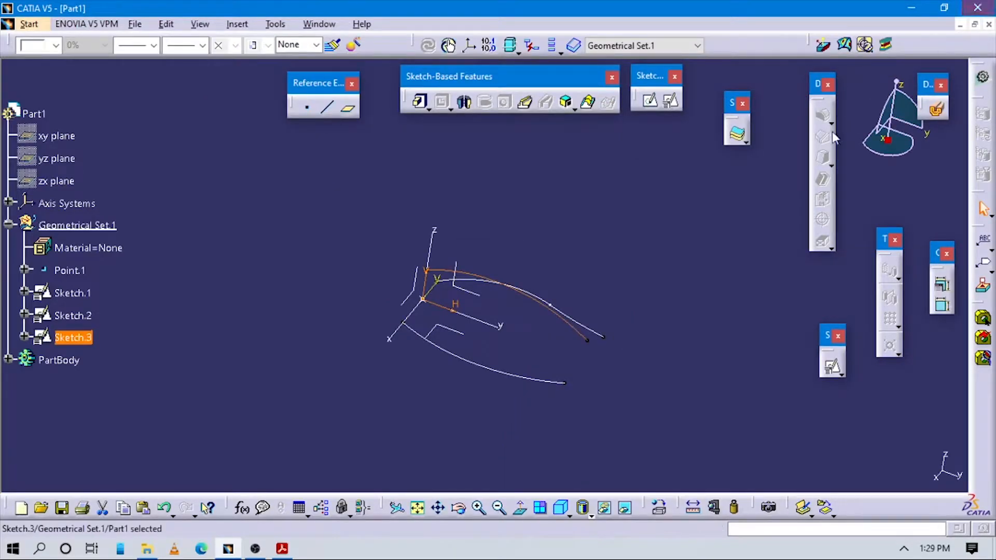
{"action": "left_click", "coordinate": [538, 293]}
{"action": "left_click", "coordinate": [624, 322]}
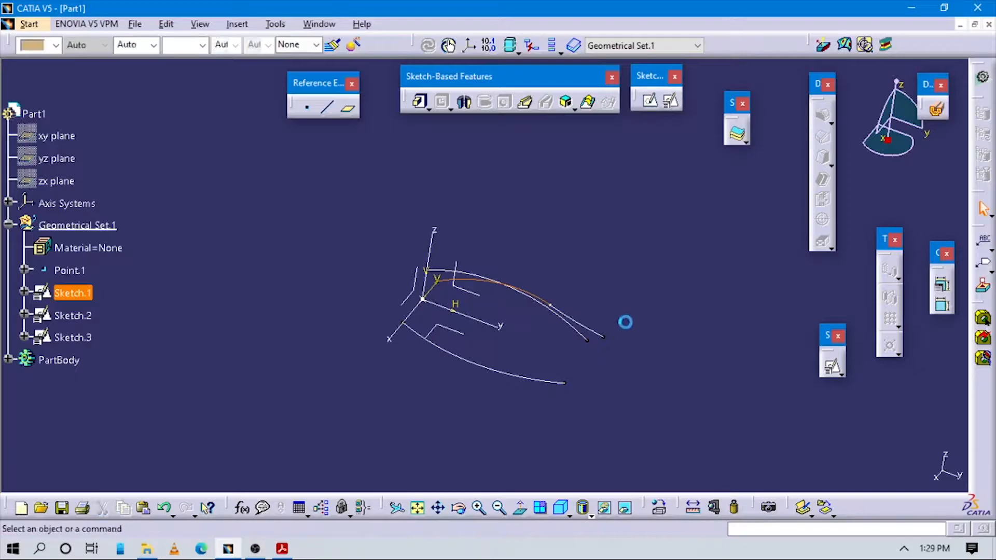
{"action": "mouse_move", "coordinate": [533, 337]}
{"action": "middle_mouse_down"}
{"action": "mouse_move", "coordinate": [654, 298]}
{"action": "mouse_move", "coordinate": [473, 280]}
{"action": "mouse_move", "coordinate": [500, 318]}
{"action": "mouse_move", "coordinate": [600, 367]}
{"action": "mouse_move", "coordinate": [433, 256]}
{"action": "mouse_move", "coordinate": [485, 274]}
{"action": "middle_mouse_up"}
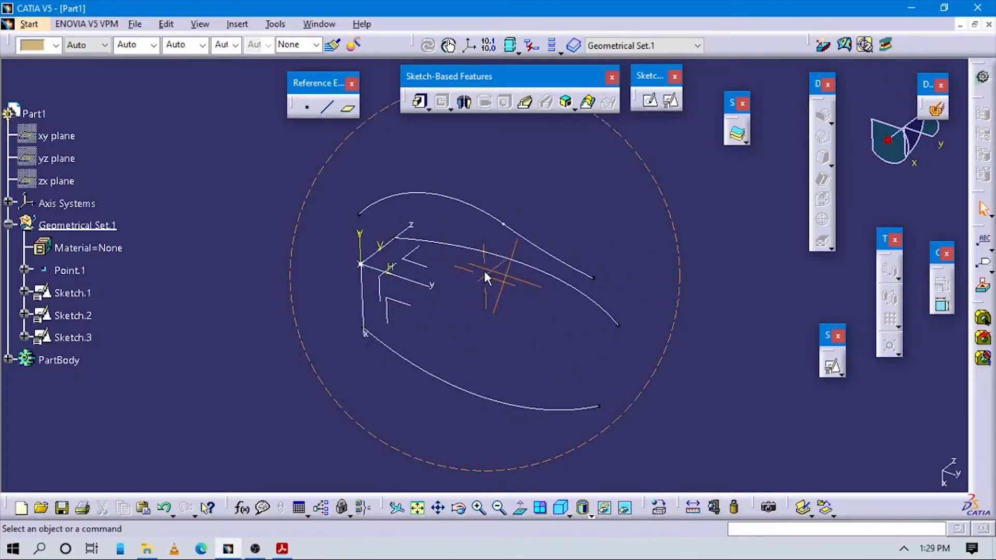
{"action": "mouse_move", "coordinate": [687, 340]}
{"action": "middle_mouse_down"}
{"action": "mouse_move", "coordinate": [665, 333]}
{"action": "mouse_move", "coordinate": [660, 318]}
{"action": "middle_mouse_up"}
{"action": "middle_click_drag", "start_coordinate": [597, 163], "coordinate": [675, 152]}
- Create a positioned sketch on the axis system's ZX plane, with Point.1 as projection-point origin and H direction parallel to the X axis
{"action": "left_click", "coordinate": [671, 100]}
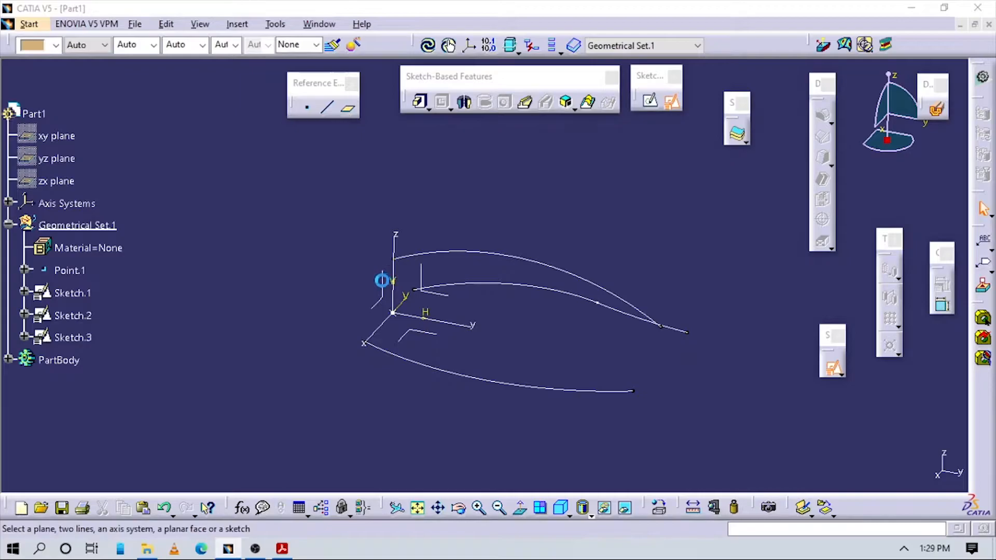
{"action": "left_click", "coordinate": [381, 281]}
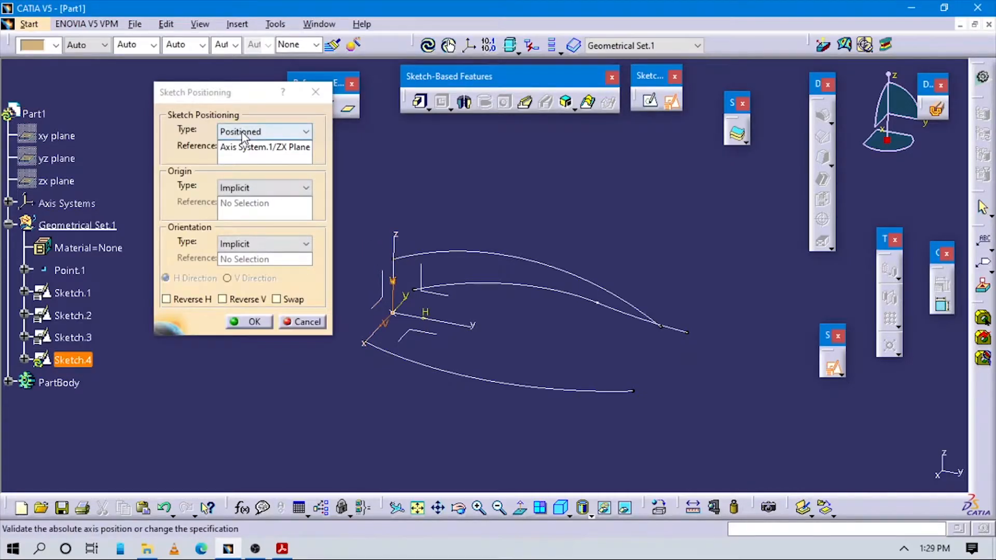
{"action": "left_click", "coordinate": [254, 188]}
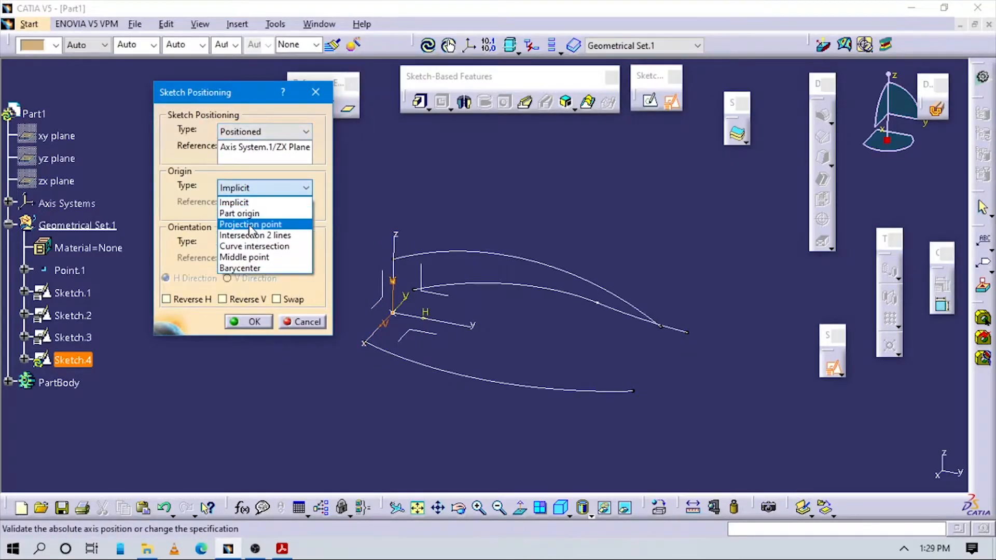
{"action": "left_click", "coordinate": [248, 227]}
{"action": "left_click", "coordinate": [69, 270]}
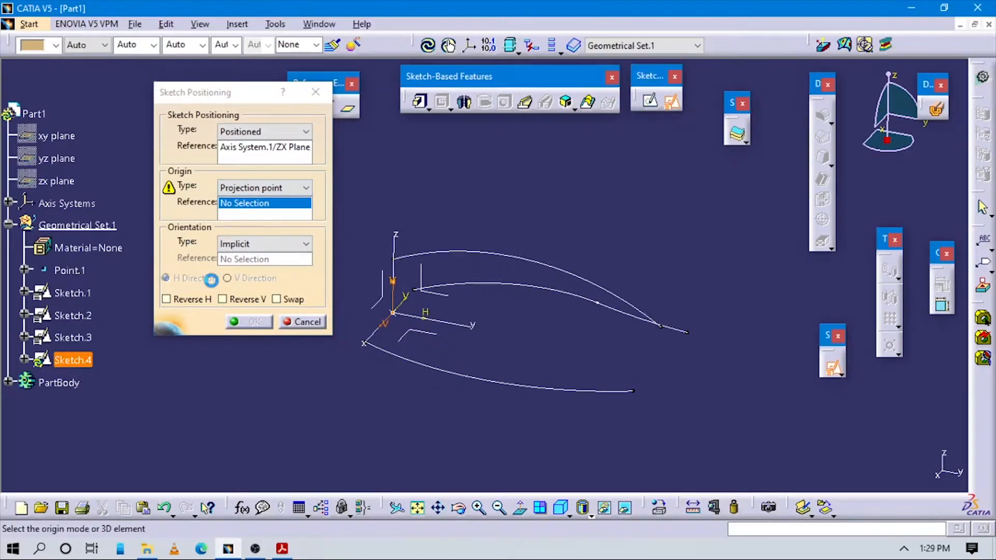
{"action": "left_click", "coordinate": [257, 244]}
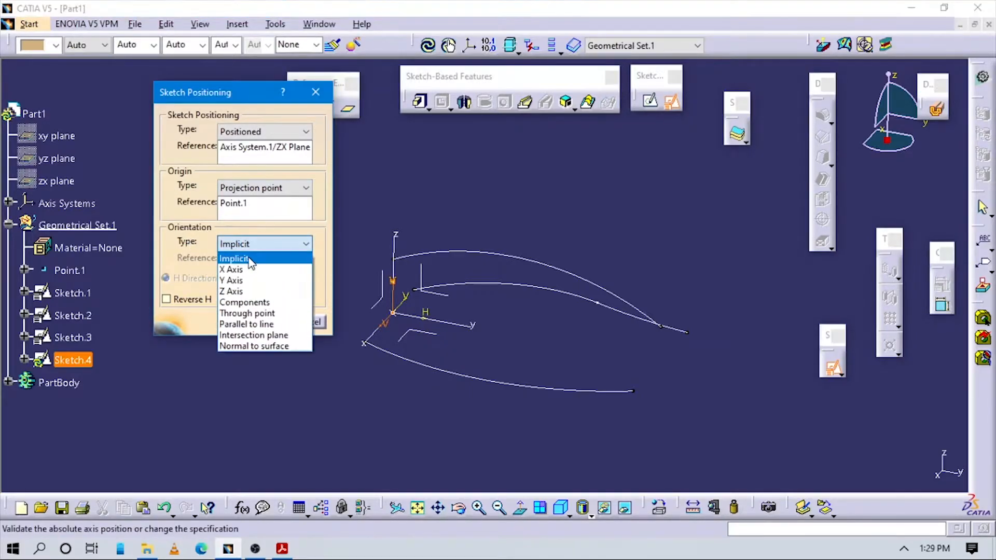
{"action": "left_click", "coordinate": [258, 324]}
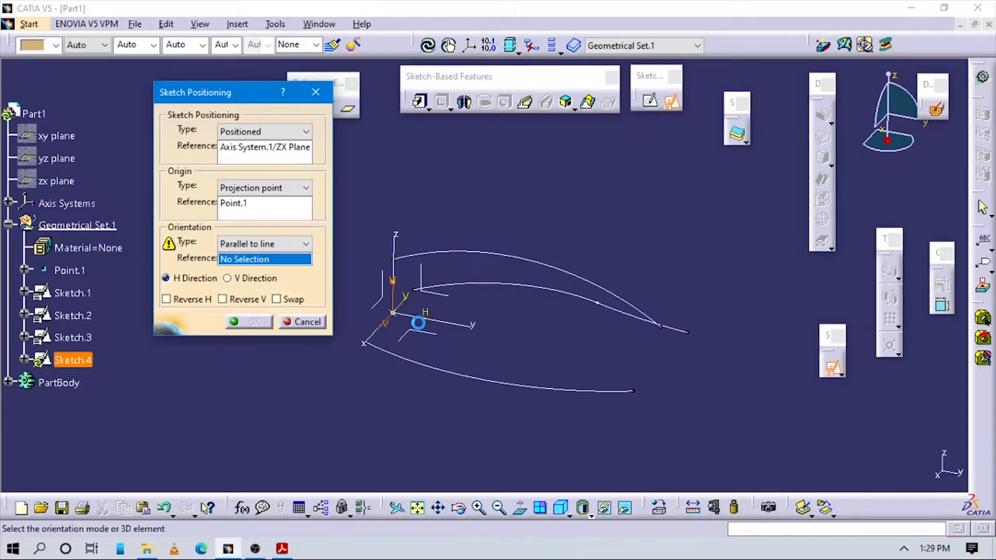
{"action": "left_click", "coordinate": [378, 329]}
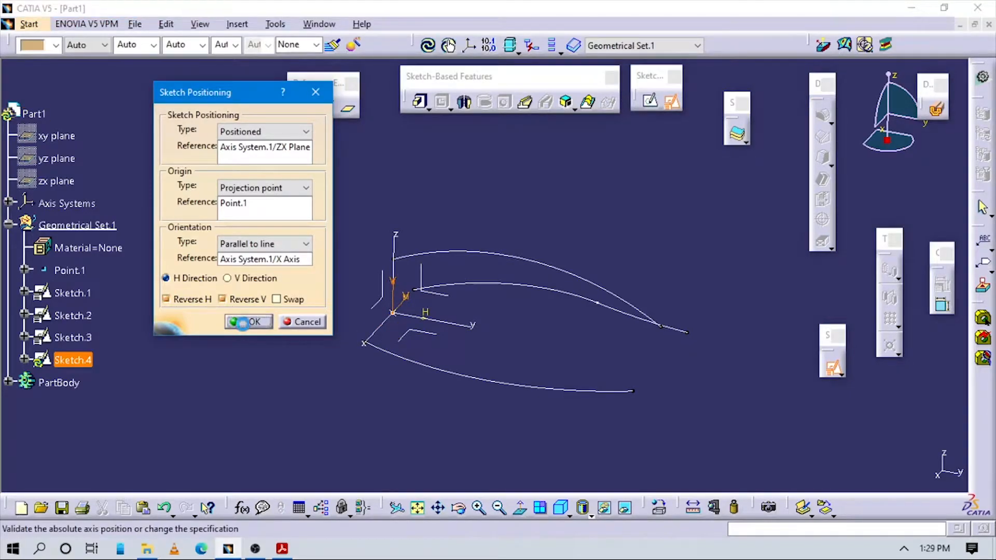
{"action": "left_click", "coordinate": [249, 322]}
- Switch to the PDF and examine the first section sketch in Figure 9-83 and the orthographic views and dimensions in Figure 9-79
{"action": "key", "text": "alt+Tab"}
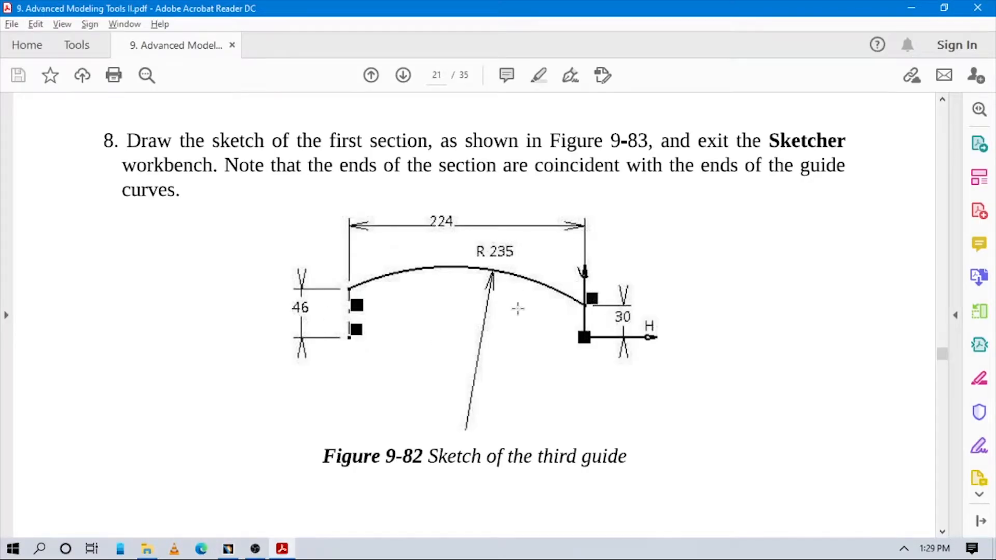
{"action": "scroll", "coordinate": [517, 309], "scroll_direction": "down", "scroll_amount": 10}
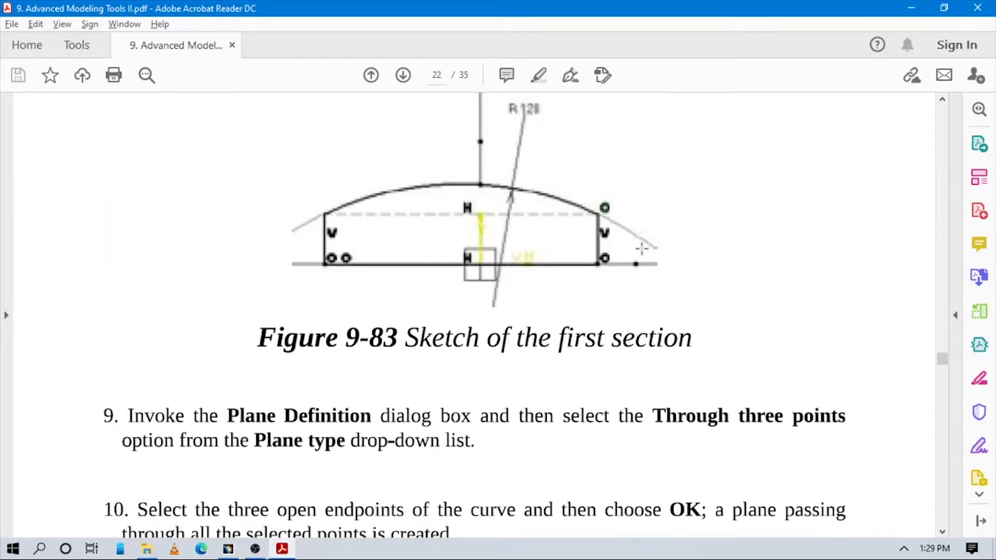
{"action": "scroll", "coordinate": [649, 246], "scroll_direction": "up", "scroll_amount": 12}
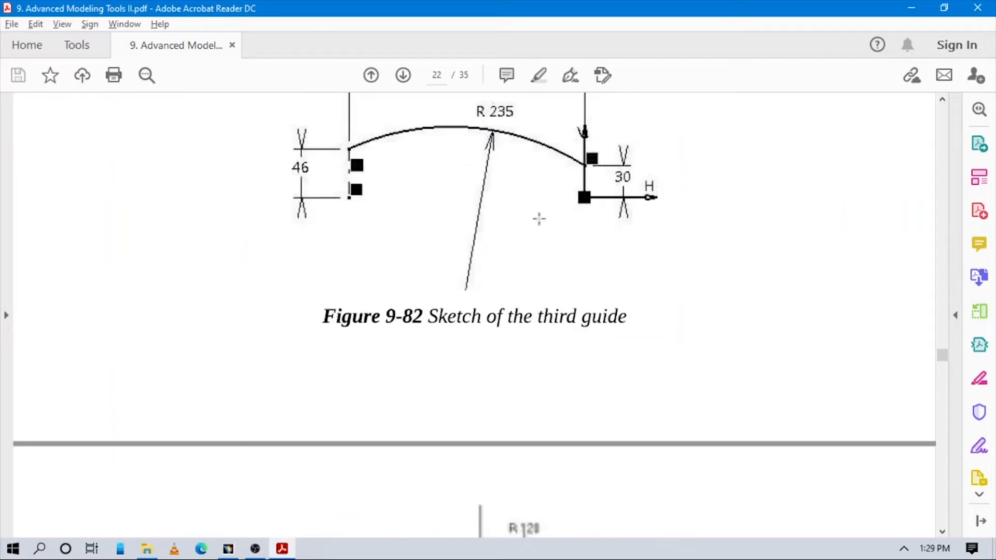
{"action": "scroll", "coordinate": [511, 219], "scroll_direction": "up", "scroll_amount": 10}
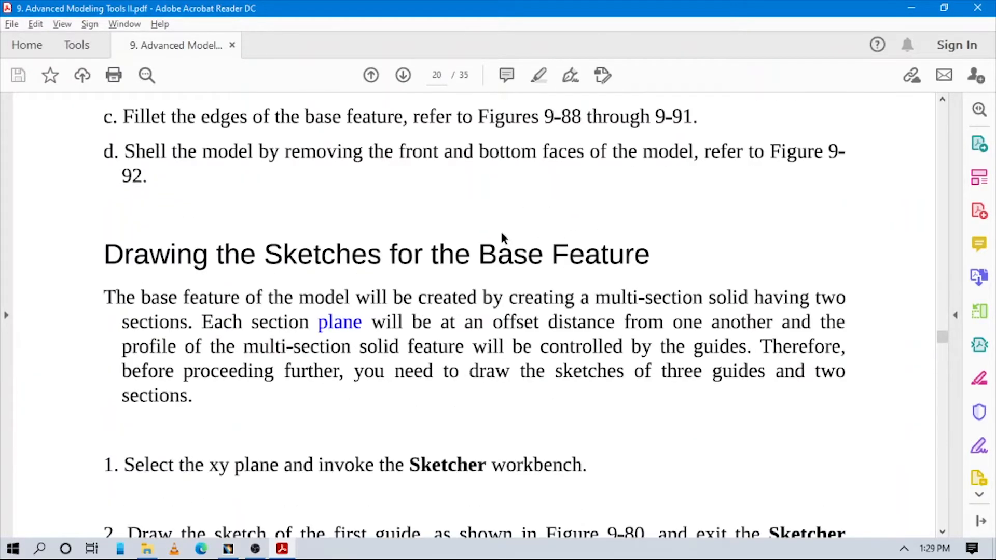
{"action": "scroll", "coordinate": [501, 237], "scroll_direction": "up", "scroll_amount": 8}
{"action": "scroll", "coordinate": [501, 237], "scroll_direction": "down", "scroll_amount": 2}
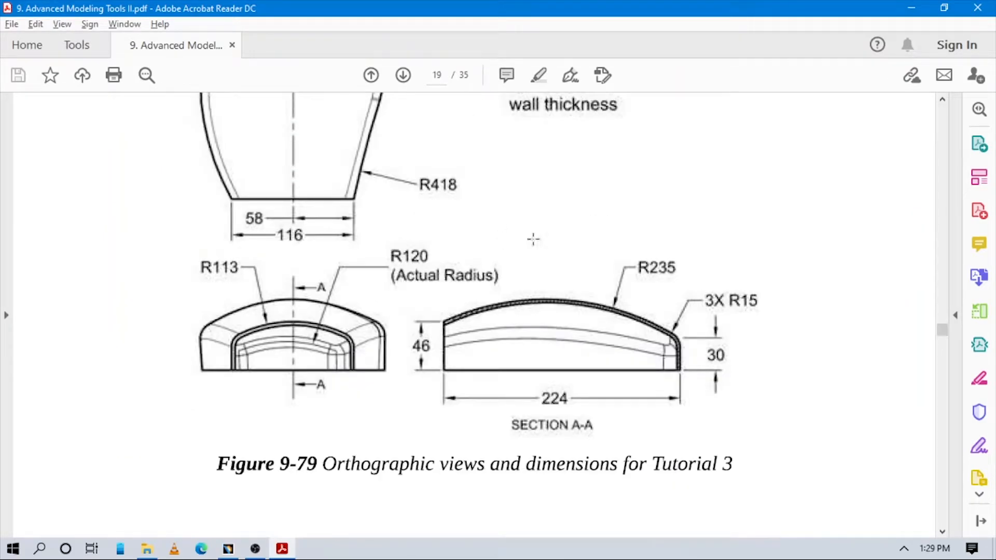
{"action": "scroll", "coordinate": [657, 296], "scroll_direction": "up", "scroll_amount": 3}
{"action": "scroll", "coordinate": [658, 297], "scroll_direction": "up", "scroll_amount": 5}
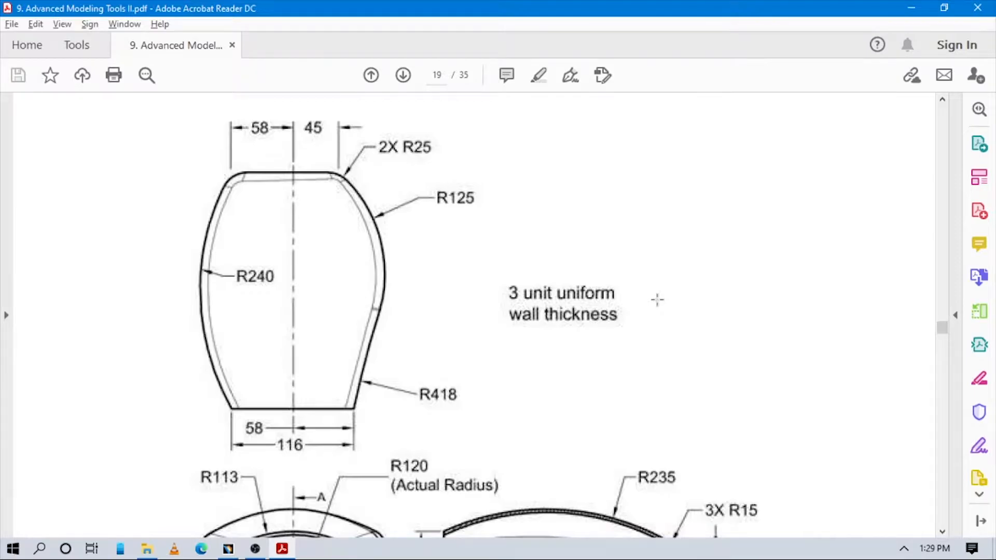
{"action": "scroll", "coordinate": [657, 300], "scroll_direction": "down", "scroll_amount": 5}
{"action": "scroll", "coordinate": [657, 300], "scroll_direction": "down", "scroll_amount": 3}
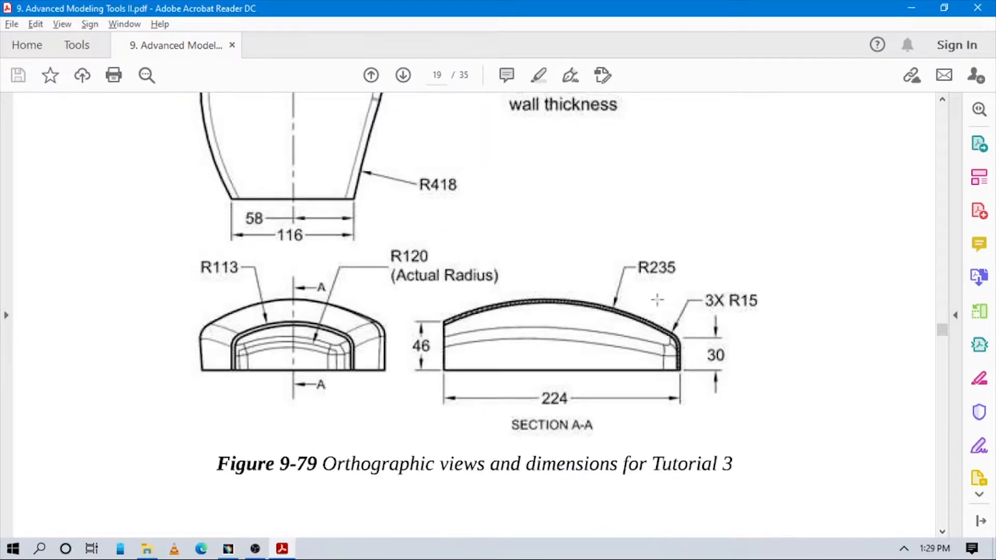
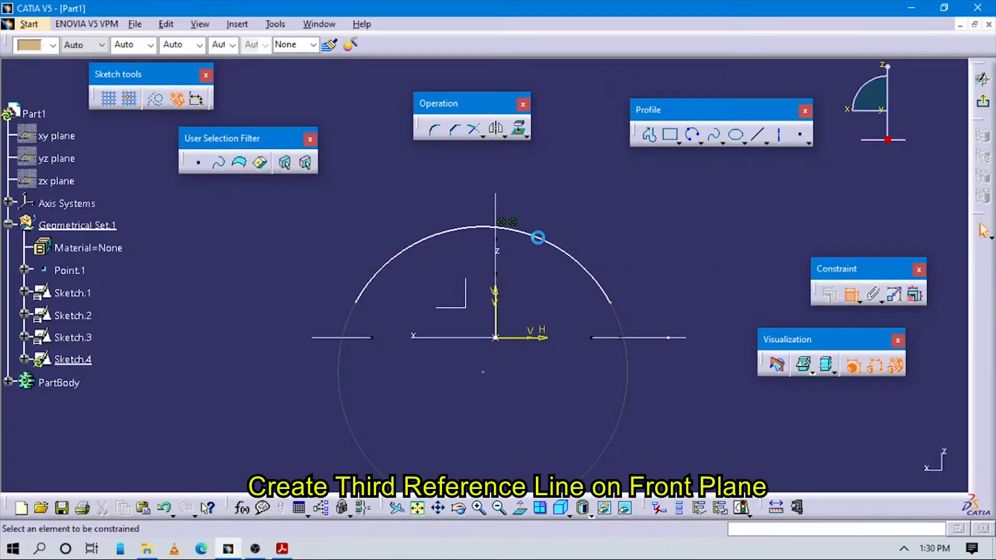
- Dimension the section arc's radius as 113 mm and check it against the front view in Figure 9-79 of the PDF
{"action": "left_click", "coordinate": [538, 238]}
{"action": "left_click", "coordinate": [583, 196]}
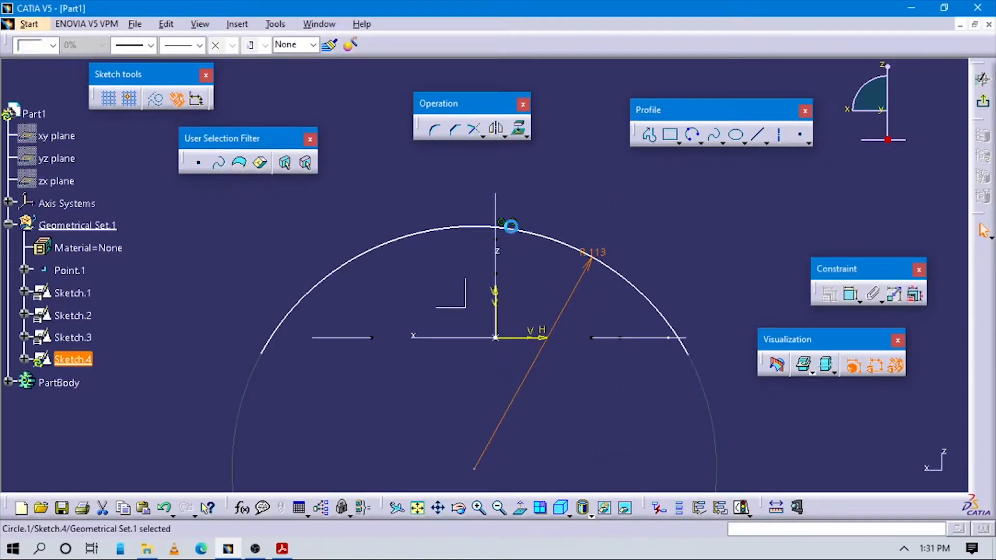
{"action": "key", "text": "alt+Tab"}
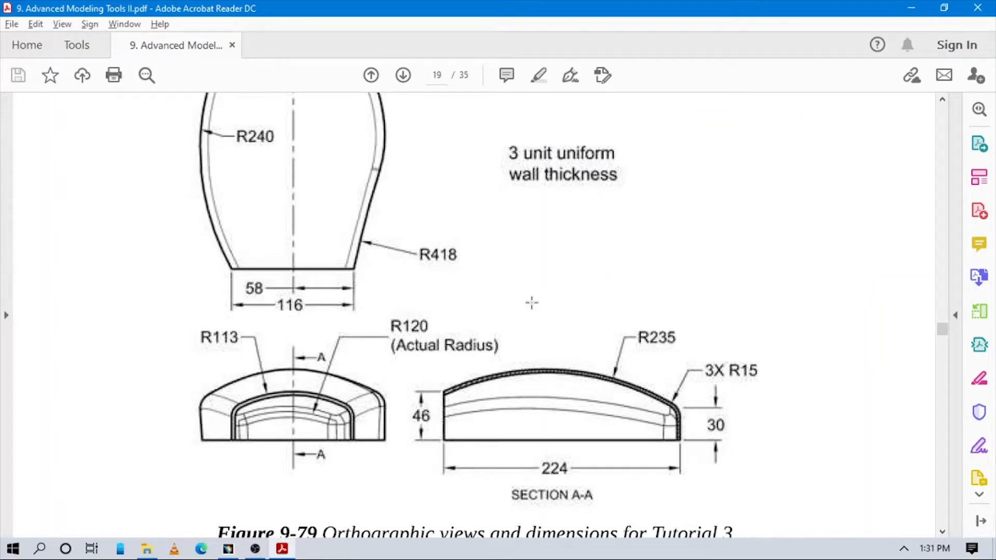
{"action": "scroll", "coordinate": [532, 303], "scroll_direction": "down", "scroll_amount": 3}
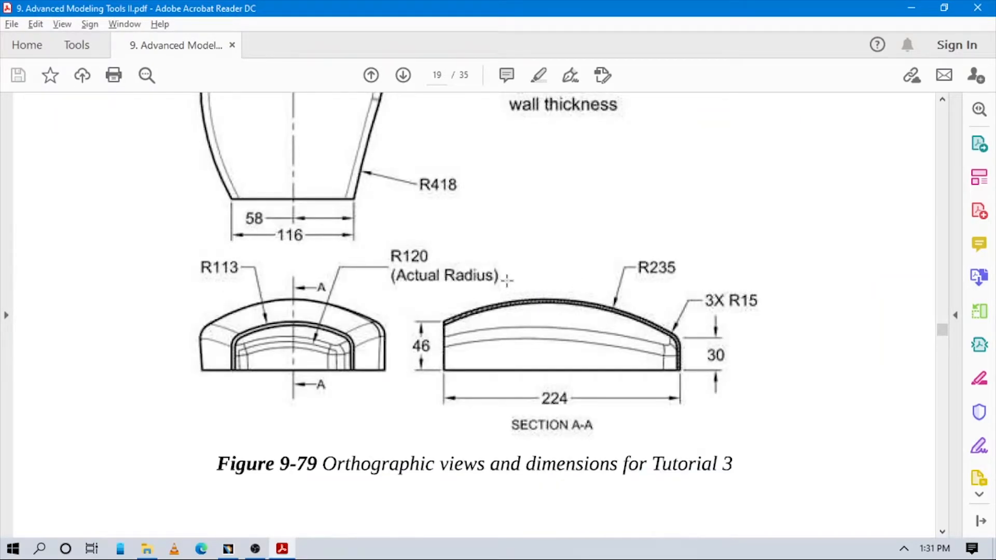
- Compare the CATIA section sketch with the PDF's Figures 9-79 and 9-82, its sketching instructions and the figure showing all sketches together
{"action": "key", "text": "alt+Tab"}
{"action": "key", "text": "alt+Tab"}
{"action": "key", "text": "alt+Tab"}
{"action": "key", "text": "alt+Tab"}
{"action": "scroll", "coordinate": [589, 351], "scroll_direction": "down", "scroll_amount": 15}
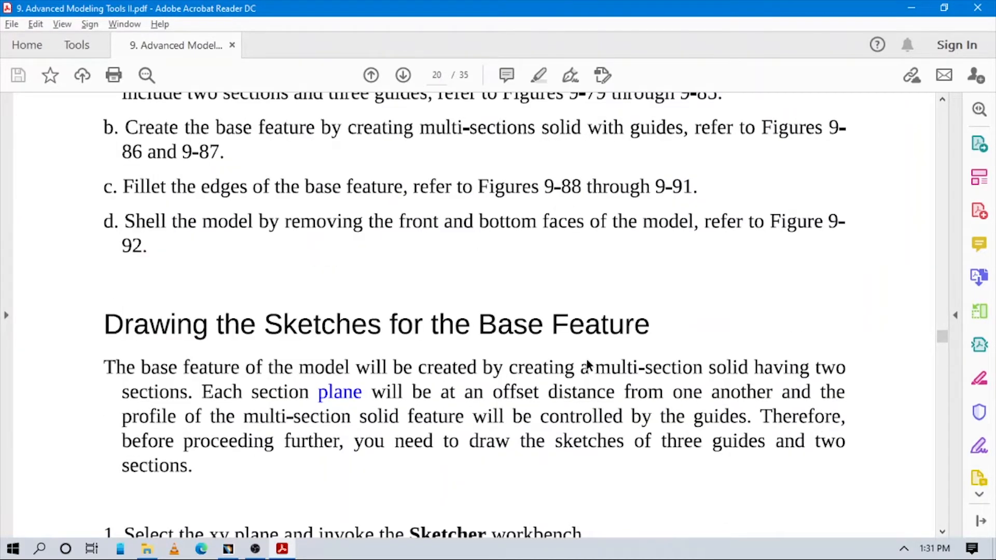
{"action": "scroll", "coordinate": [588, 365], "scroll_direction": "up", "scroll_amount": 4}
{"action": "key", "text": "alt+Tab"}
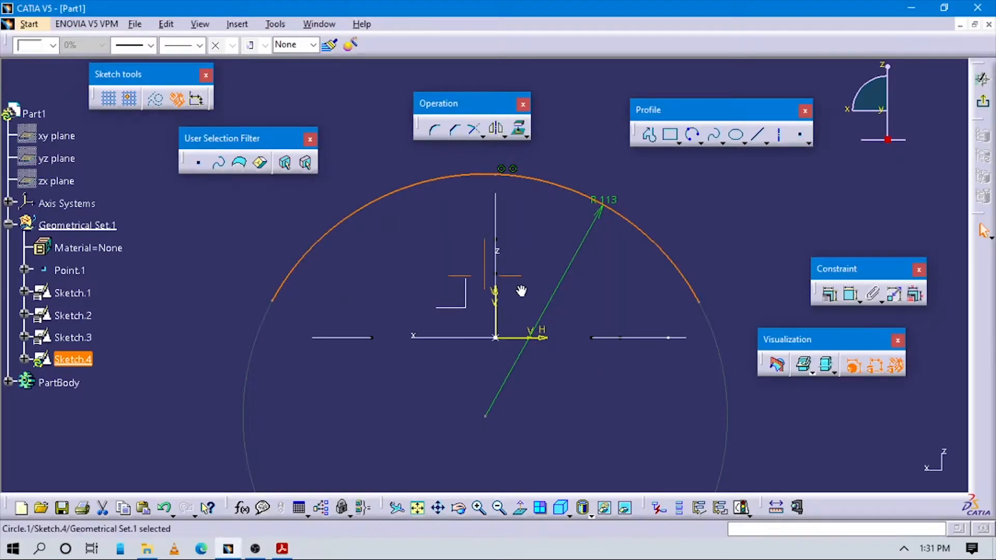
{"action": "mouse_move", "coordinate": [522, 291]}
{"action": "left_mouse_down"}
{"action": "mouse_move", "coordinate": [563, 301]}
{"action": "mouse_move", "coordinate": [521, 284]}
{"action": "left_mouse_up"}
{"action": "key", "text": "alt+Tab"}
{"action": "scroll", "coordinate": [521, 292], "scroll_direction": "down", "scroll_amount": 10}
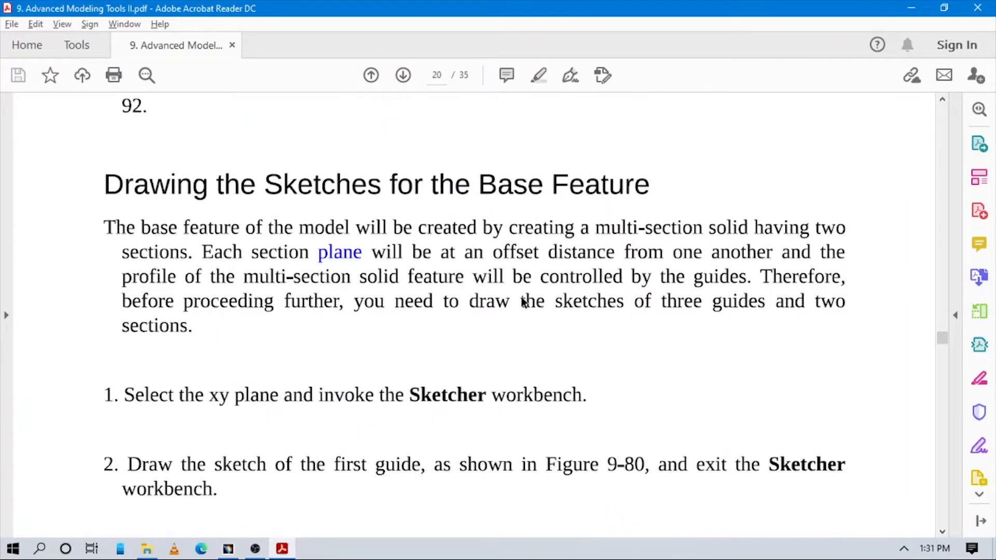
{"action": "scroll", "coordinate": [525, 301], "scroll_direction": "up", "scroll_amount": 10}
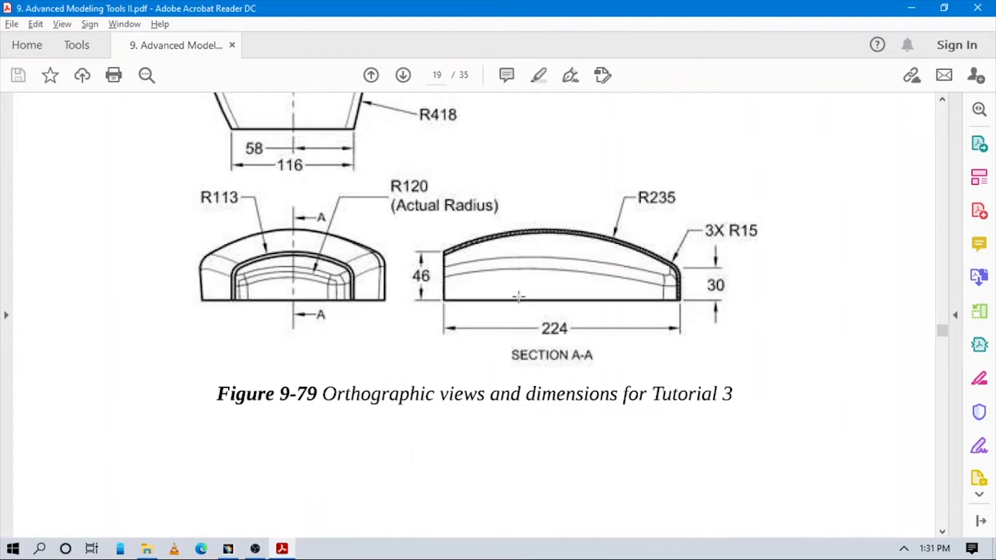
{"action": "scroll", "coordinate": [519, 295], "scroll_direction": "down", "scroll_amount": 15}
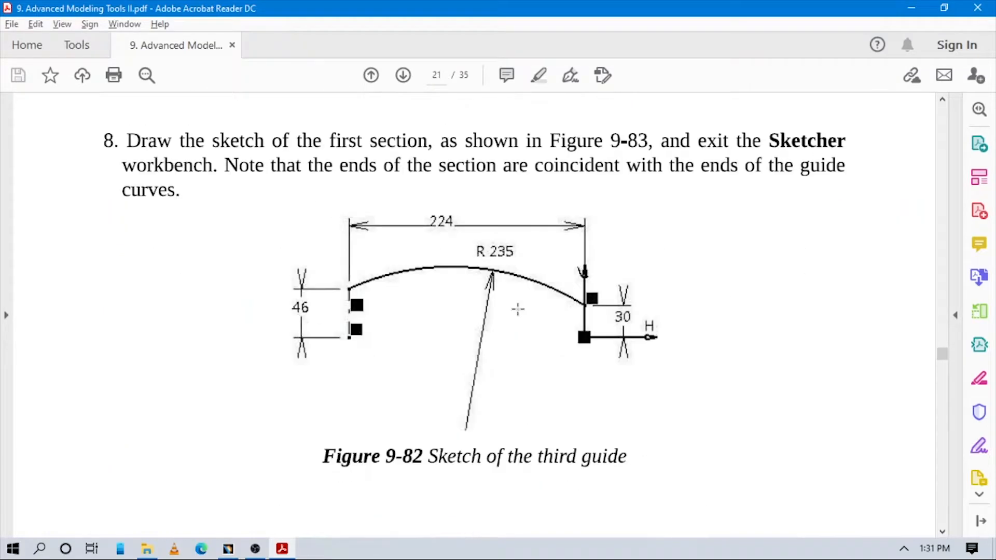
{"action": "scroll", "coordinate": [518, 309], "scroll_direction": "up", "scroll_amount": 12}
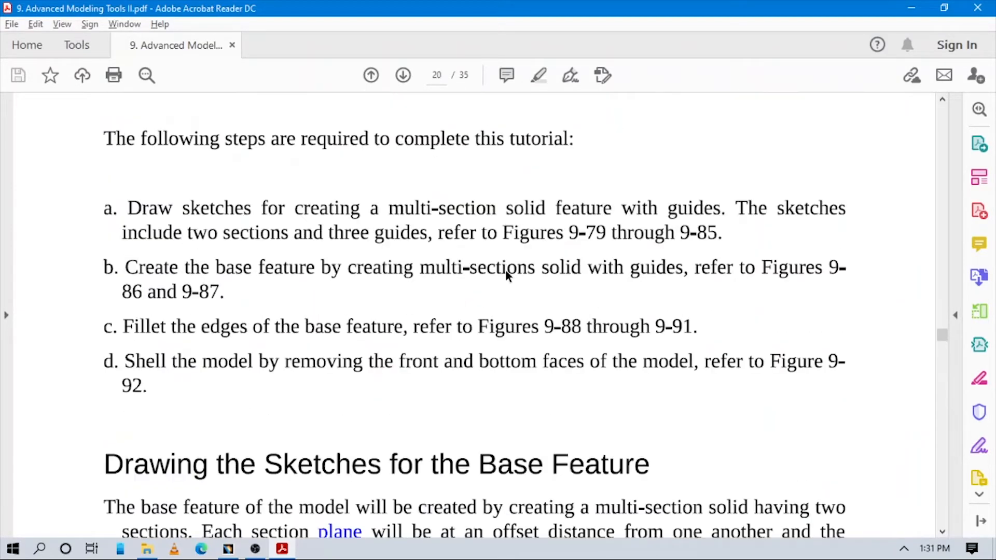
{"action": "scroll", "coordinate": [505, 269], "scroll_direction": "up", "scroll_amount": 8}
{"action": "scroll", "coordinate": [474, 306], "scroll_direction": "down", "scroll_amount": 10}
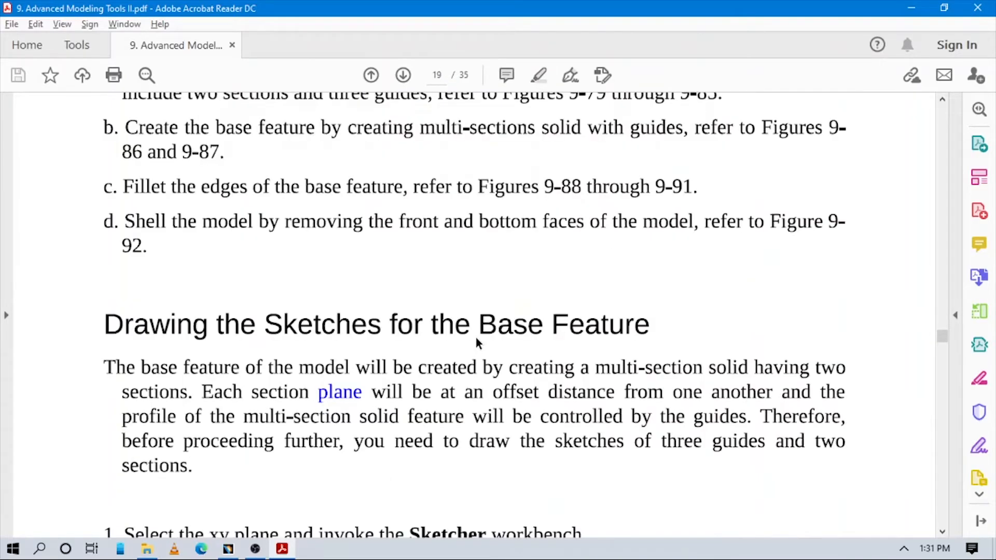
{"action": "scroll", "coordinate": [477, 343], "scroll_direction": "down", "scroll_amount": 15}
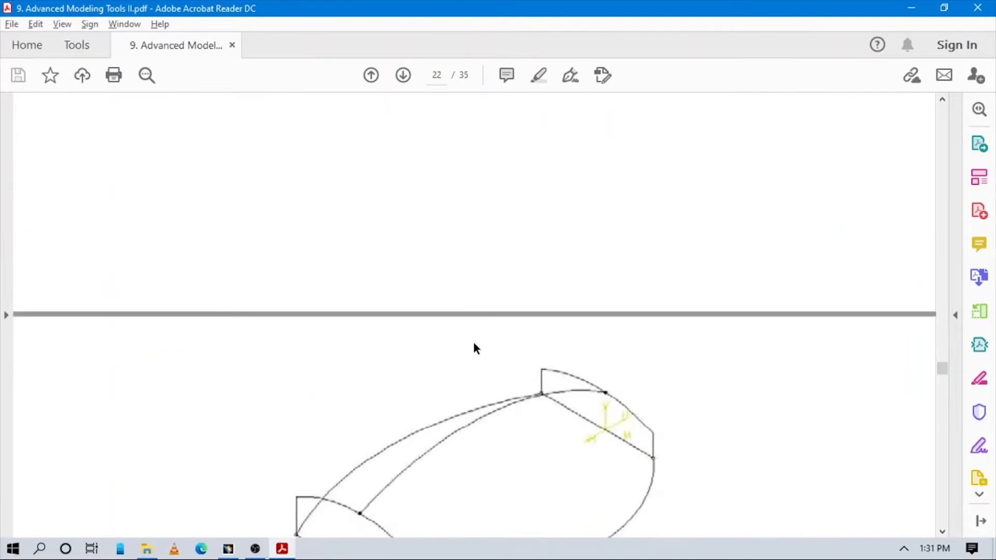
{"action": "scroll", "coordinate": [474, 345], "scroll_direction": "down", "scroll_amount": 10}
{"action": "scroll", "coordinate": [472, 345], "scroll_direction": "up", "scroll_amount": 6}
{"action": "key", "text": "alt+Tab"}
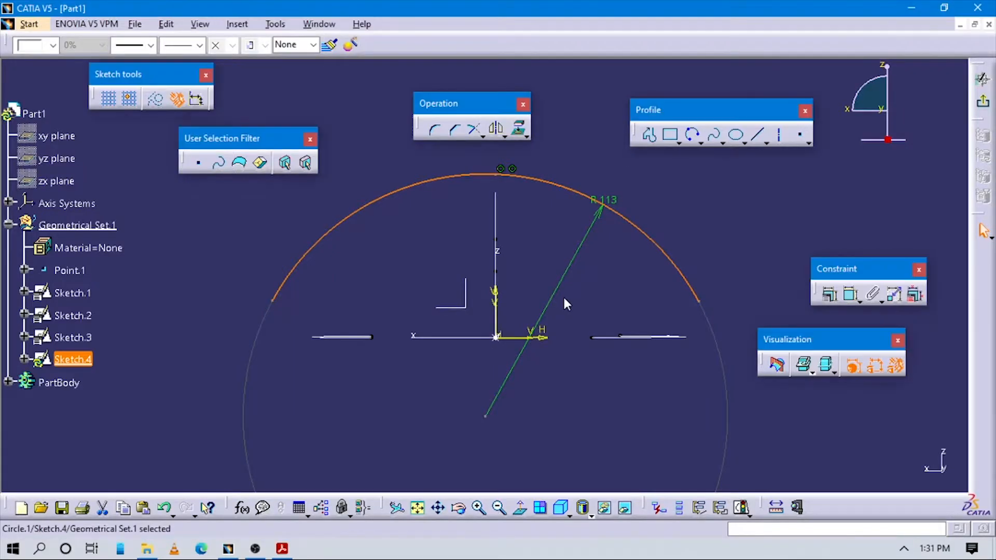
- Try to make the 113 mm arc coincident with the third guide curve's endpoint, and undo the coincidence constraint
{"action": "middle_click_drag", "start_coordinate": [564, 298], "coordinate": [567, 314]}
{"action": "left_click", "coordinate": [530, 232]}
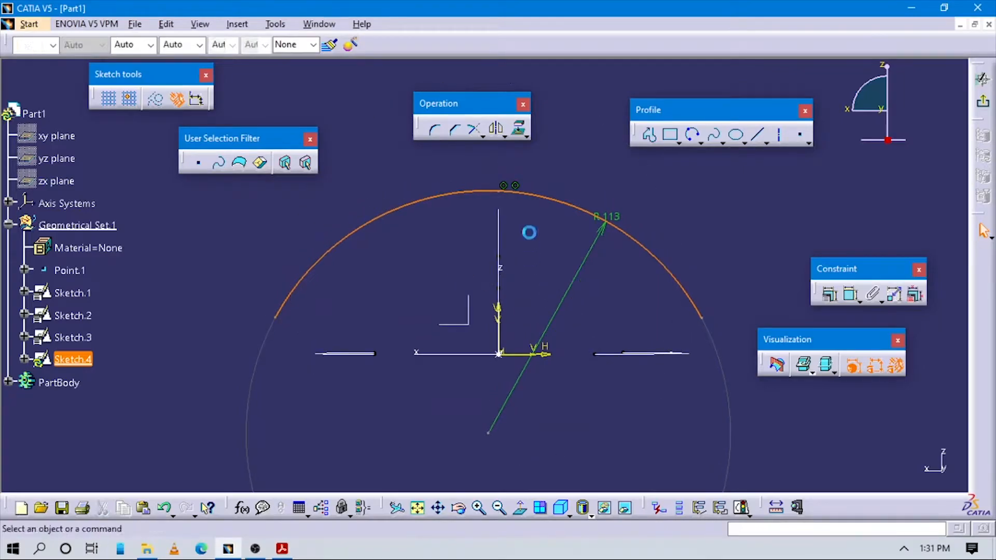
{"action": "left_click", "coordinate": [507, 193]}
{"action": "left_click", "coordinate": [851, 295]}
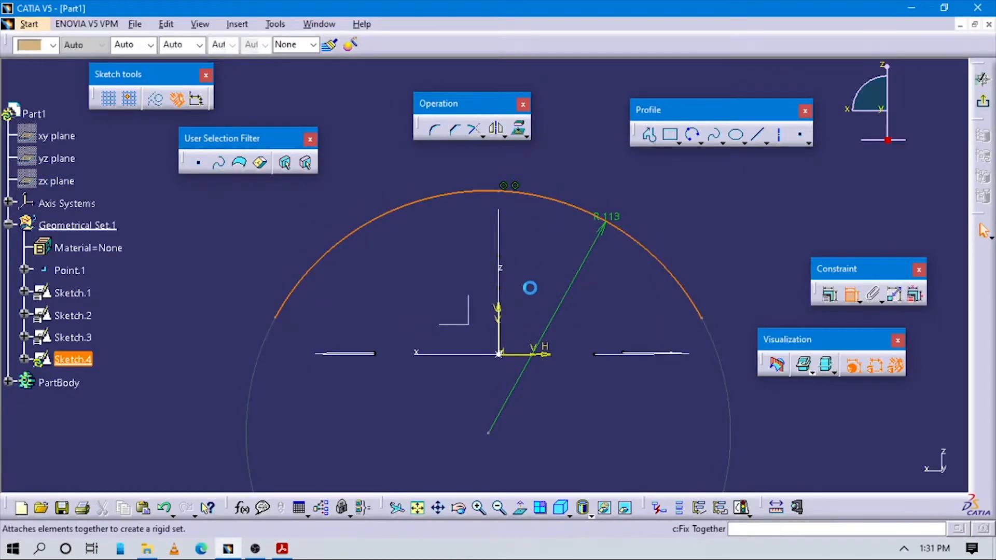
{"action": "middle_click_drag", "start_coordinate": [560, 293], "coordinate": [722, 347]}
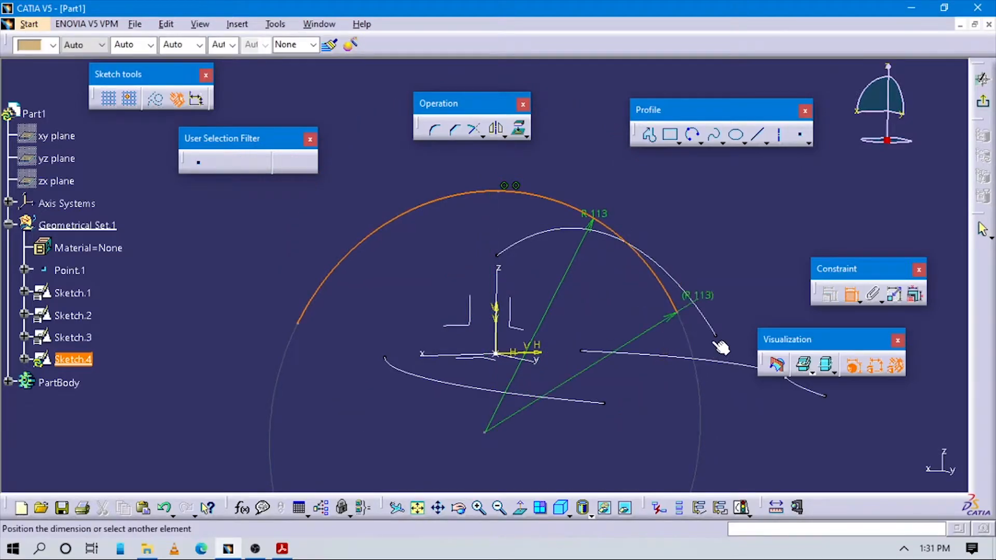
{"action": "left_click", "coordinate": [502, 256]}
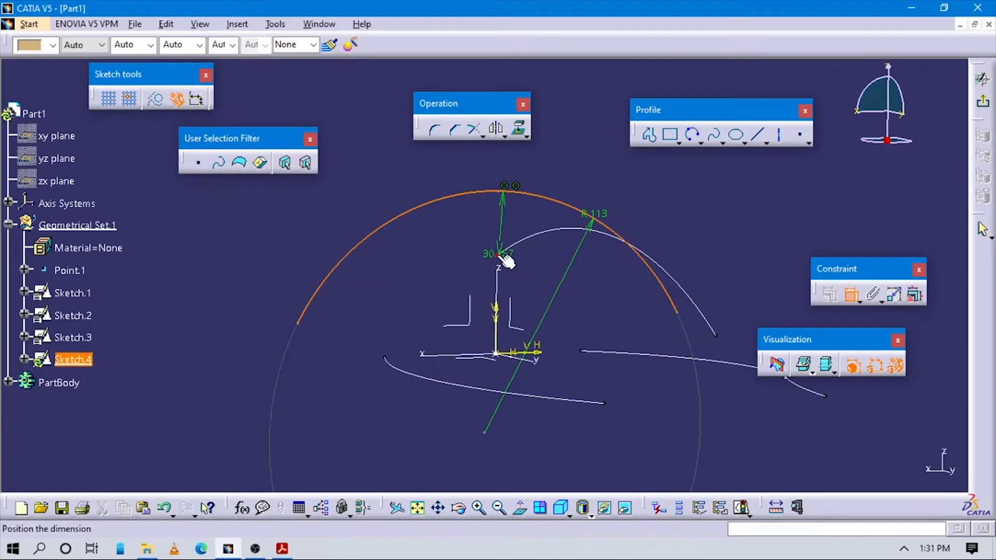
{"action": "right_click", "coordinate": [445, 177]}
{"action": "left_click", "coordinate": [488, 281]}
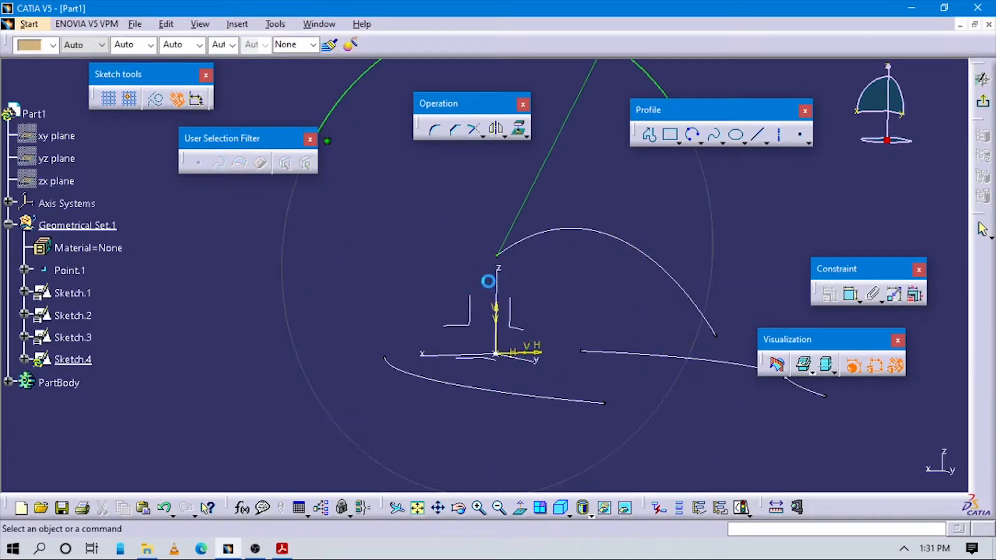
{"action": "mouse_move", "coordinate": [571, 221]}
{"action": "middle_mouse_down"}
{"action": "mouse_move", "coordinate": [569, 284]}
{"action": "mouse_move", "coordinate": [630, 341]}
{"action": "middle_mouse_up"}
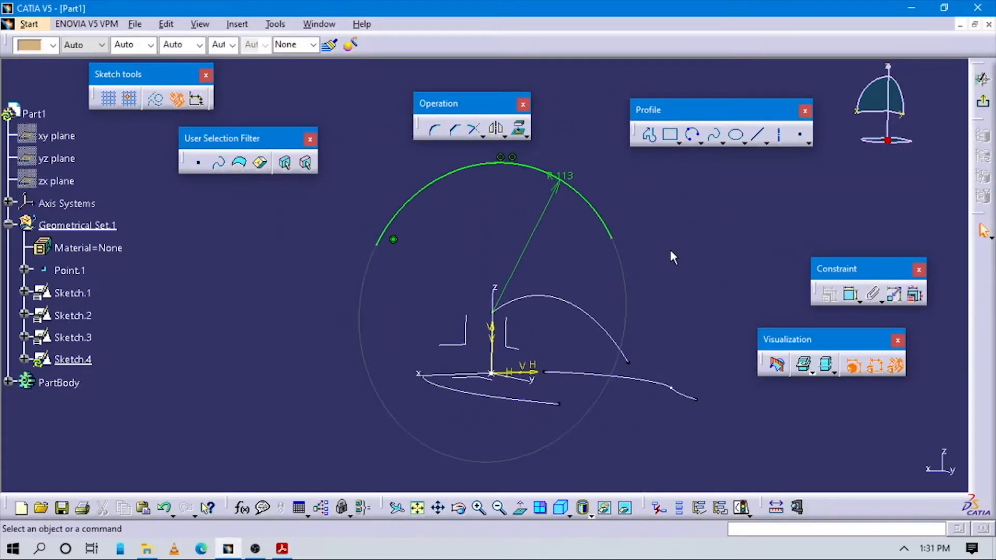
{"action": "key", "text": "ctrl+z"}
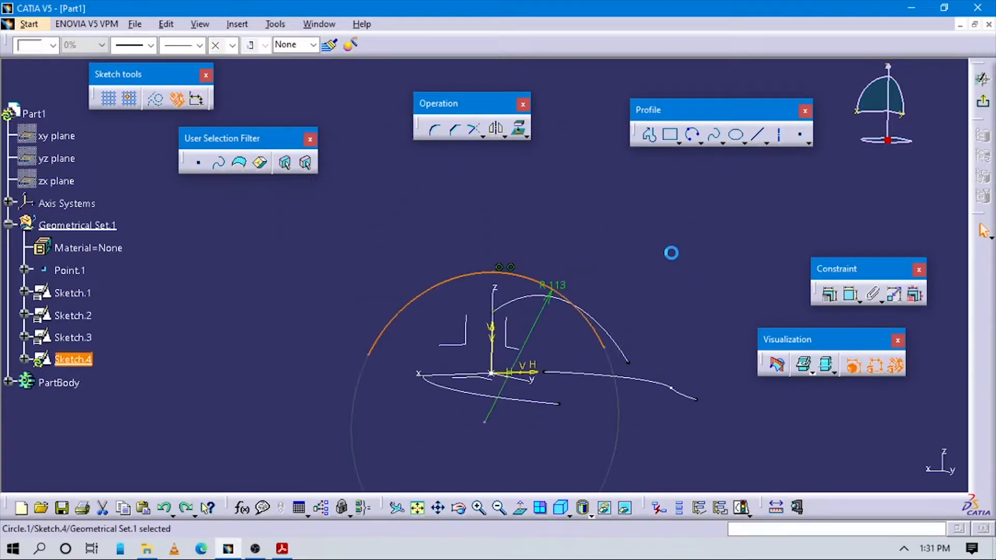
- Constrain the 113 mm arc to be coincident with the third guide curve's endpoint on the vertical axis
{"action": "left_click", "coordinate": [850, 295]}
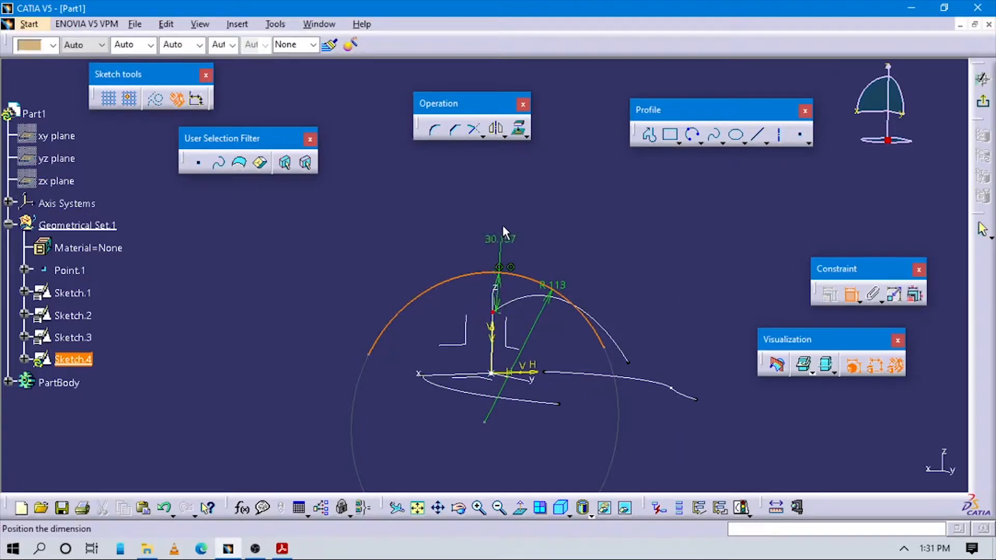
{"action": "right_click", "coordinate": [496, 204]}
{"action": "left_click", "coordinate": [552, 334]}
{"action": "mouse_move", "coordinate": [545, 334]}
{"action": "middle_mouse_down"}
{"action": "mouse_move", "coordinate": [497, 303]}
{"action": "mouse_move", "coordinate": [419, 311]}
{"action": "mouse_move", "coordinate": [469, 341]}
{"action": "mouse_move", "coordinate": [487, 368]}
{"action": "mouse_move", "coordinate": [488, 395]}
{"action": "mouse_move", "coordinate": [537, 378]}
{"action": "mouse_move", "coordinate": [528, 351]}
{"action": "mouse_move", "coordinate": [530, 371]}
{"action": "middle_mouse_up"}
- Following Figure 9-85, draw vertical lines up through the arc from the two side guides' endpoints, about 51 mm and 55 mm high
{"action": "key", "text": "alt+Tab"}
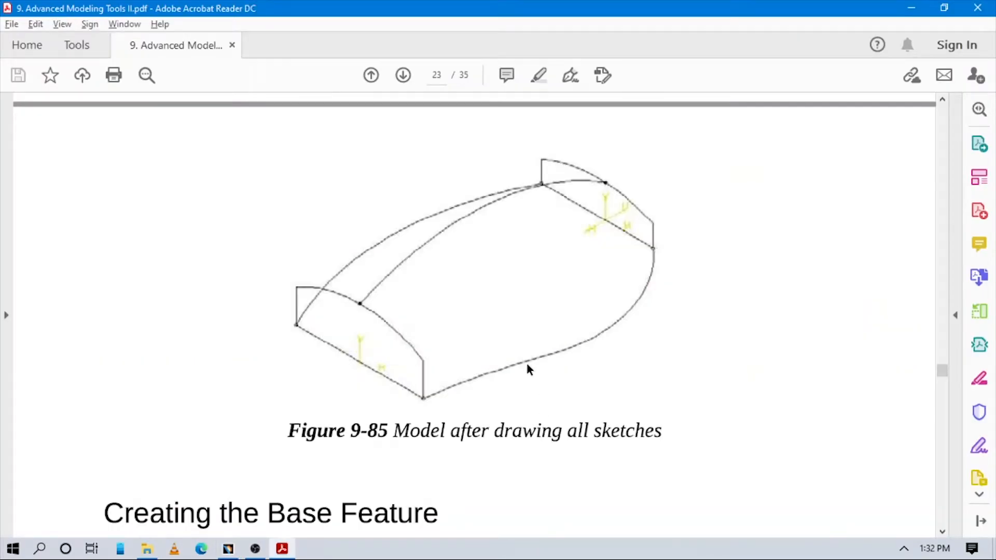
{"action": "key", "text": "alt+Tab"}
{"action": "mouse_move", "coordinate": [488, 366]}
{"action": "middle_mouse_down"}
{"action": "mouse_move", "coordinate": [506, 329]}
{"action": "mouse_move", "coordinate": [520, 349]}
{"action": "mouse_move", "coordinate": [357, 418]}
{"action": "middle_mouse_up"}
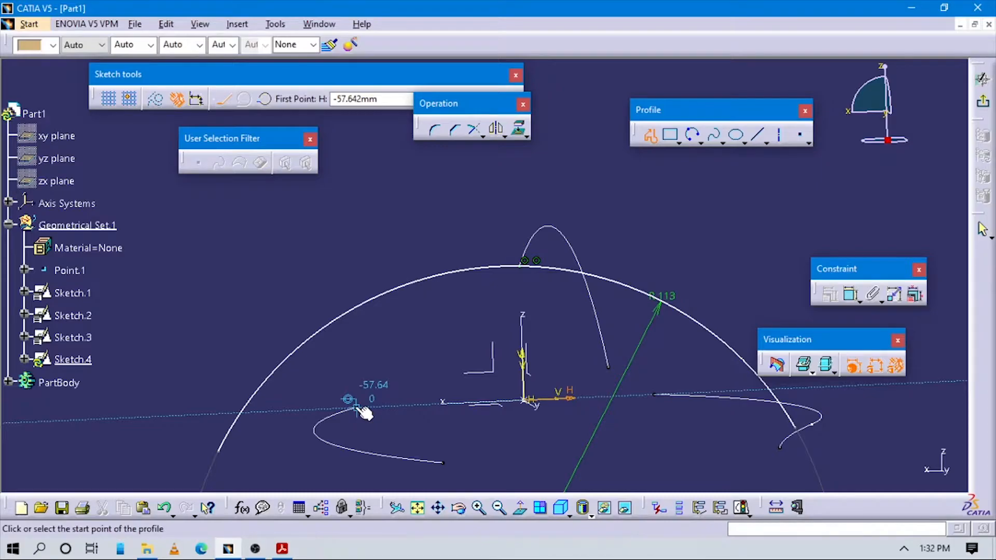
{"action": "left_click", "coordinate": [358, 367]}
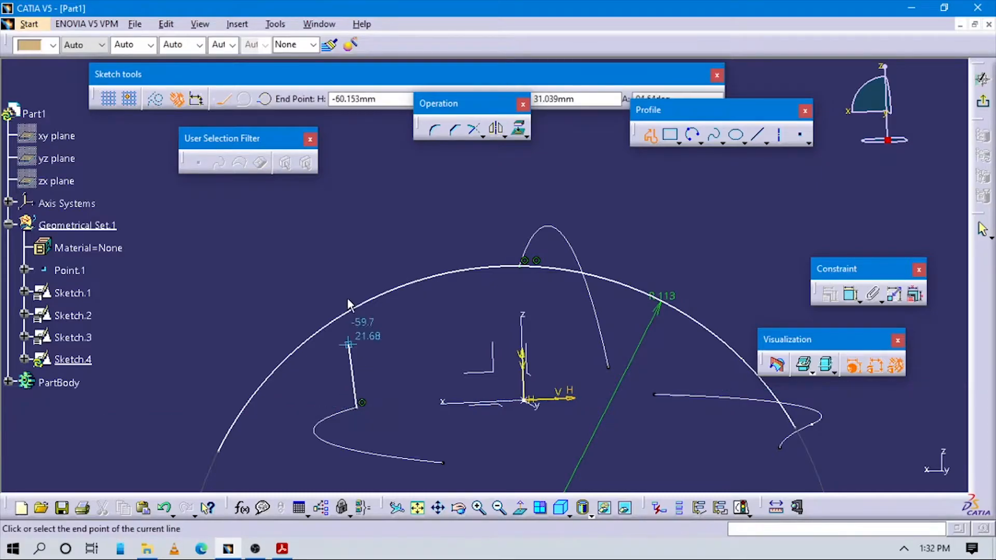
{"action": "left_click", "coordinate": [352, 260]}
{"action": "left_click", "coordinate": [652, 137]}
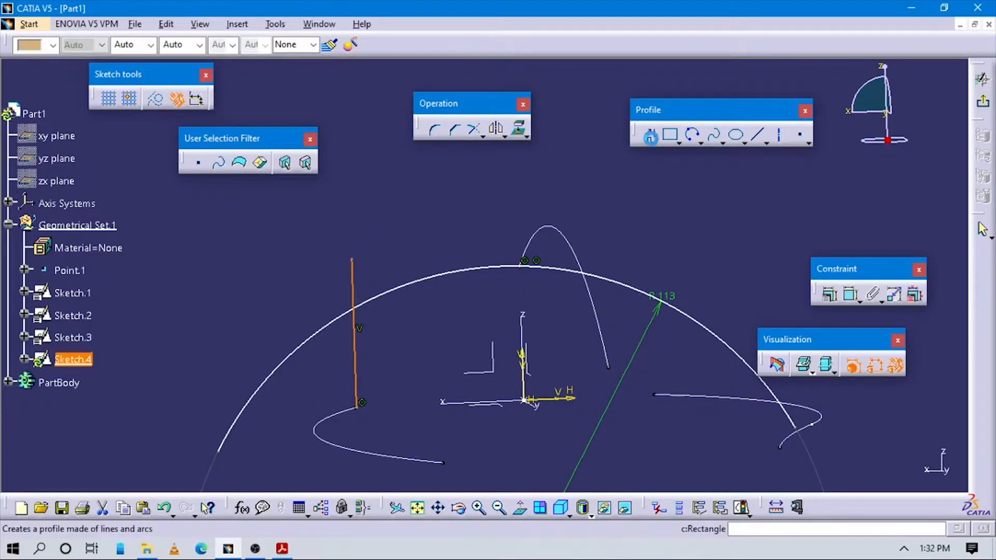
{"action": "left_click", "coordinate": [656, 393]}
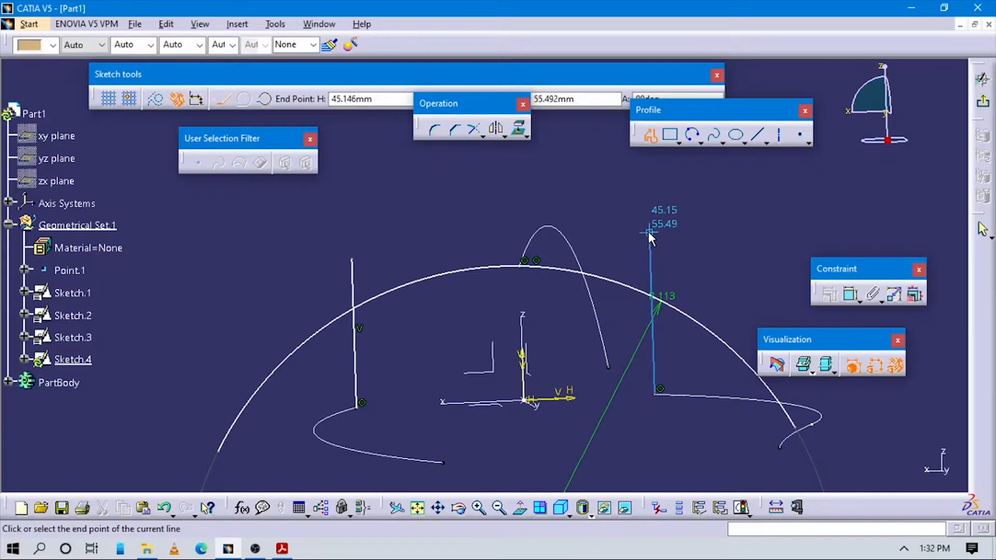
{"action": "left_click", "coordinate": [650, 233]}
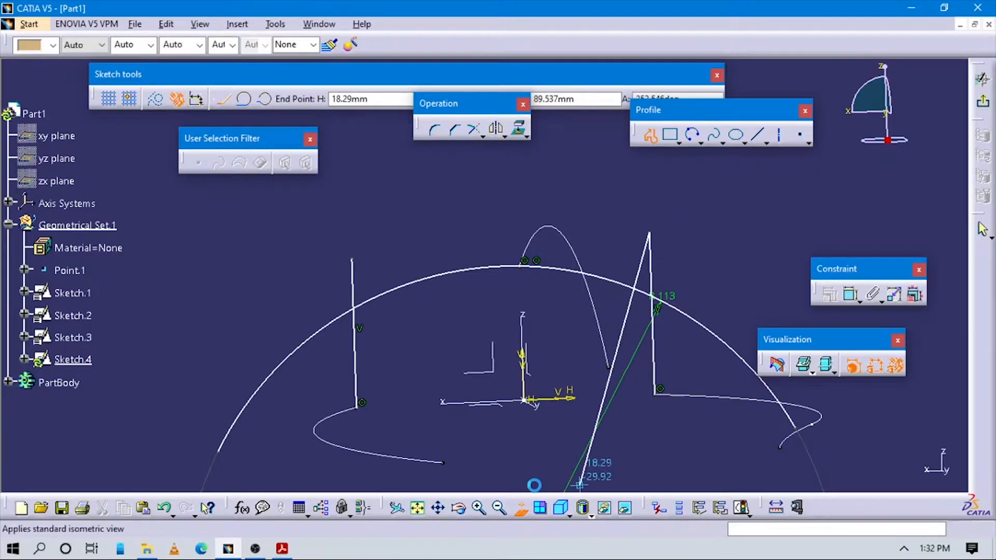
{"action": "key", "text": "Escape"}
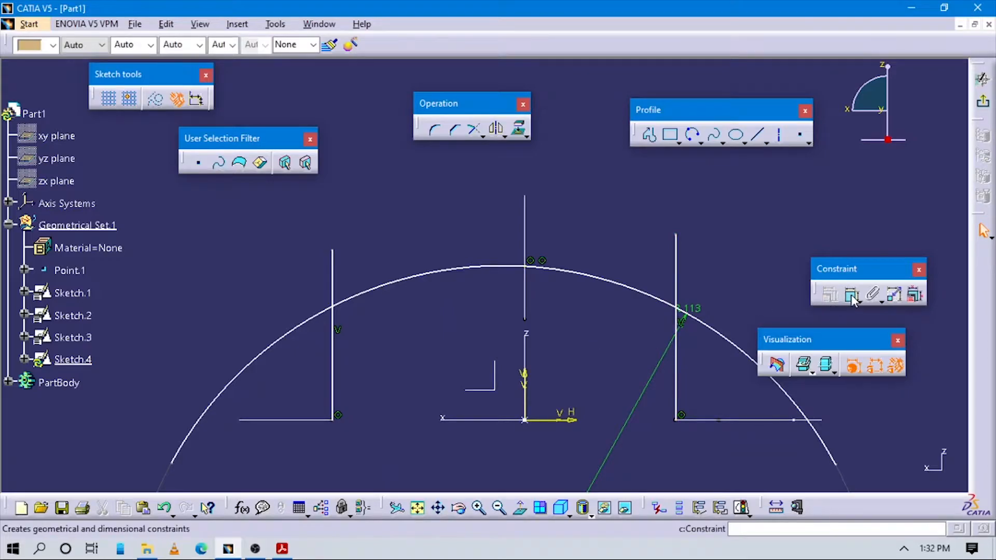
- Dimension the vertical offset between the arc's two endpoints and set it to 0 mm
{"action": "middle_click_drag", "start_coordinate": [436, 430], "coordinate": [287, 403]}
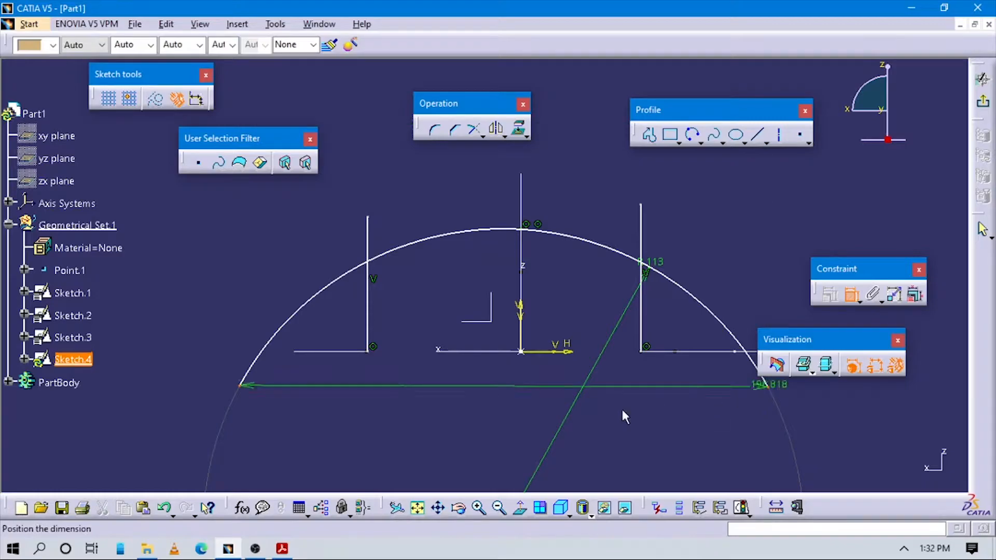
{"action": "right_click", "coordinate": [550, 412]}
{"action": "left_click", "coordinate": [593, 307]}
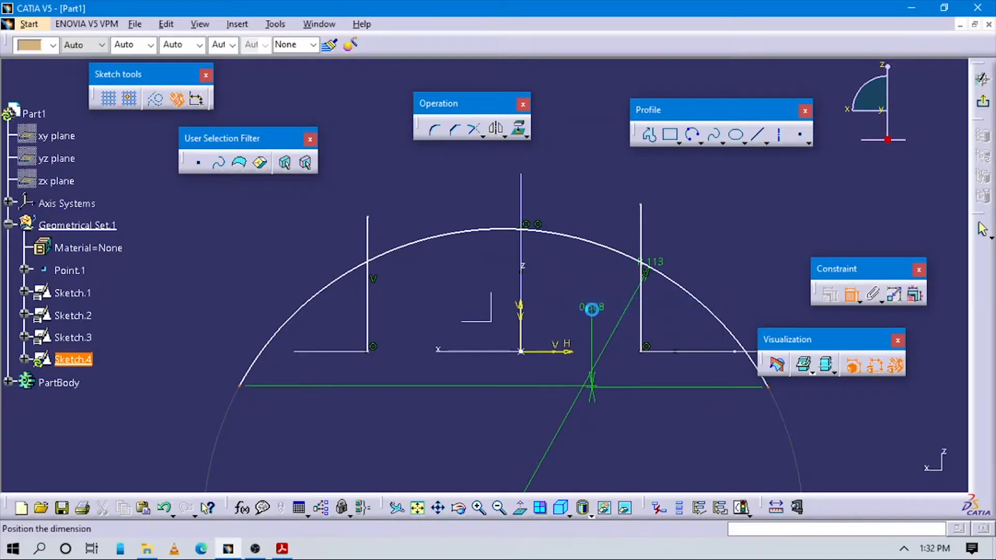
{"action": "left_click", "coordinate": [592, 309]}
{"action": "left_click", "coordinate": [595, 310]}
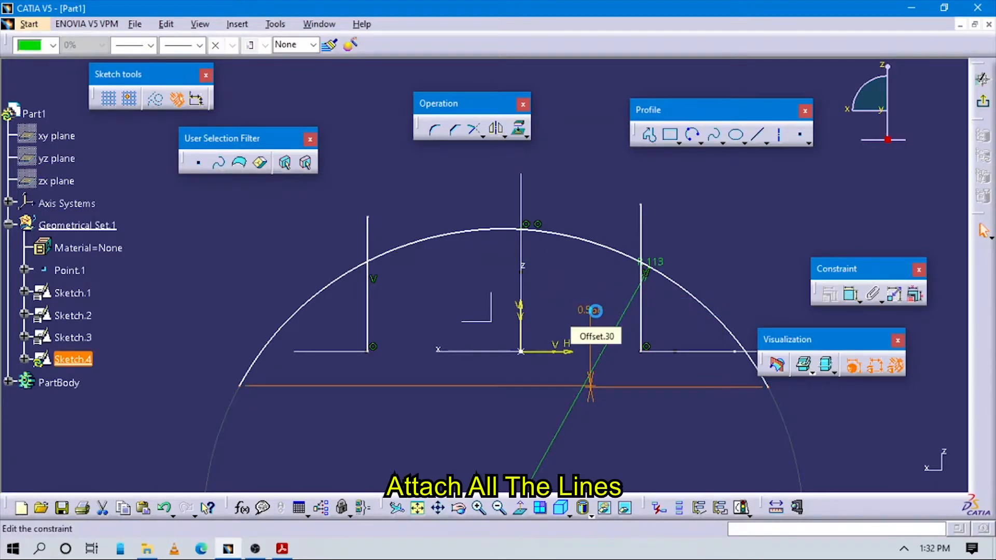
{"action": "type", "text": "0mm"}
{"action": "key", "text": "Return"}
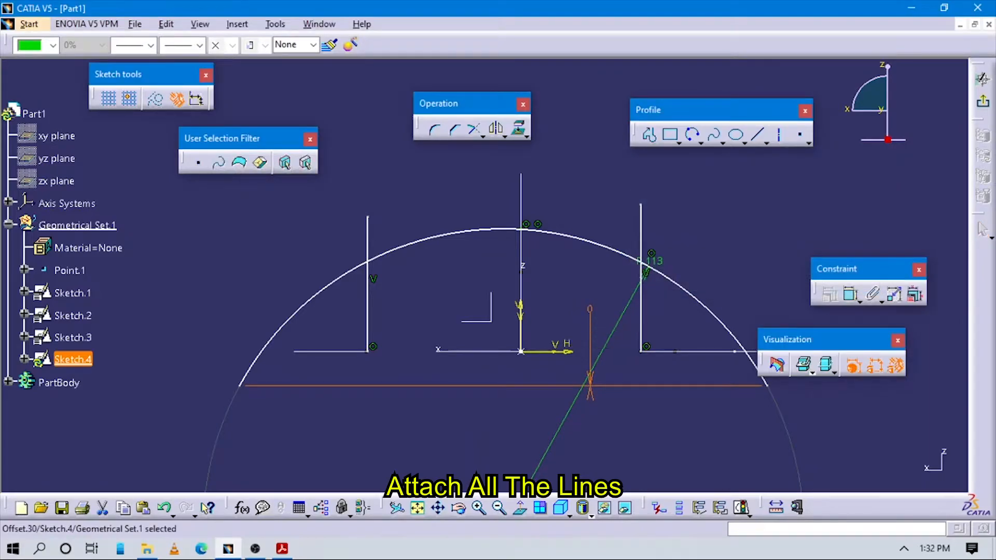
- Shift the arc slightly sideways and make its two endpoints symmetric about the vertical axis
{"action": "left_click", "coordinate": [554, 230]}
{"action": "mouse_move", "coordinate": [554, 229]}
{"action": "left_mouse_down"}
{"action": "mouse_move", "coordinate": [543, 231]}
{"action": "mouse_move", "coordinate": [568, 238]}
{"action": "left_mouse_up"}
{"action": "left_click", "coordinate": [851, 294]}
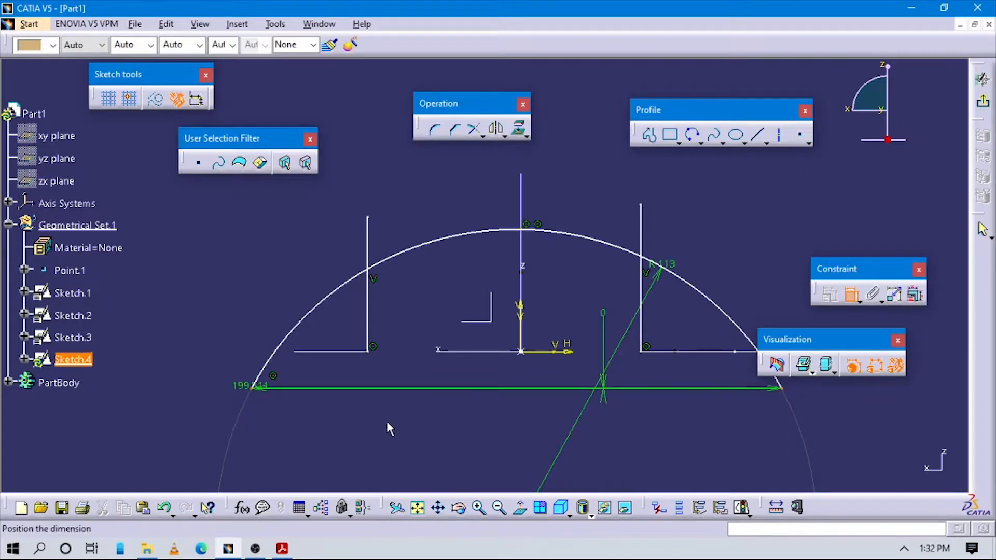
{"action": "right_click", "coordinate": [432, 423]}
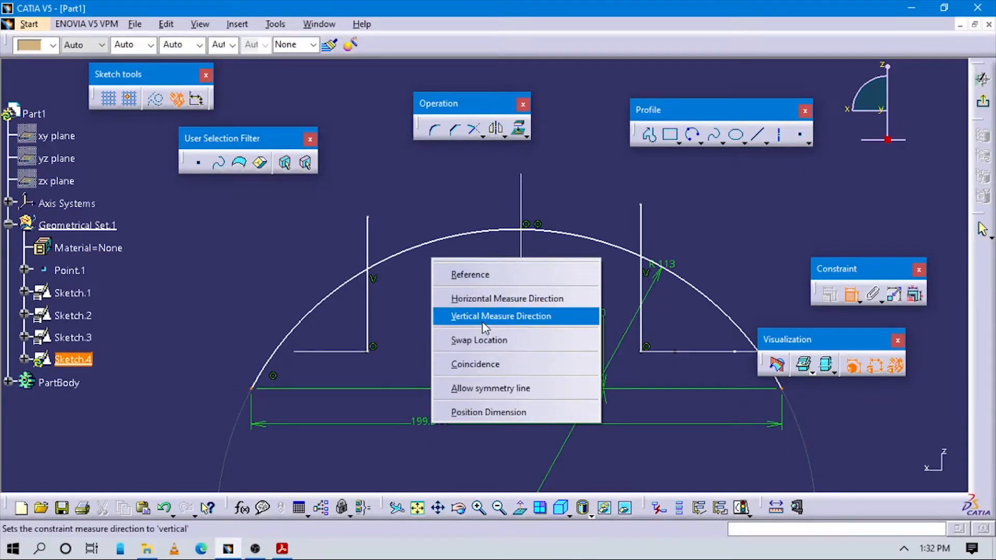
{"action": "left_click", "coordinate": [492, 391]}
{"action": "left_click", "coordinate": [522, 311]}
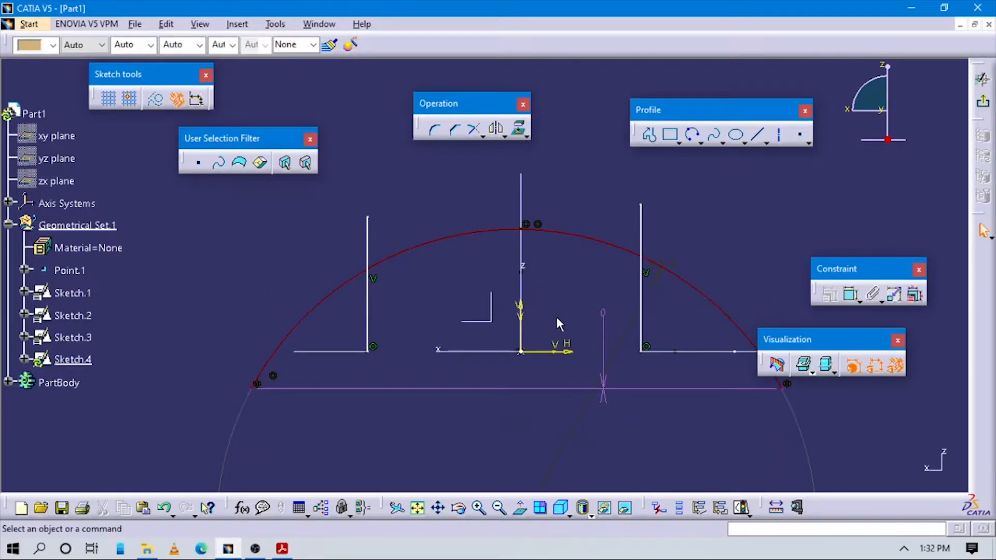
{"action": "middle_click_drag", "start_coordinate": [616, 335], "coordinate": [608, 318]}
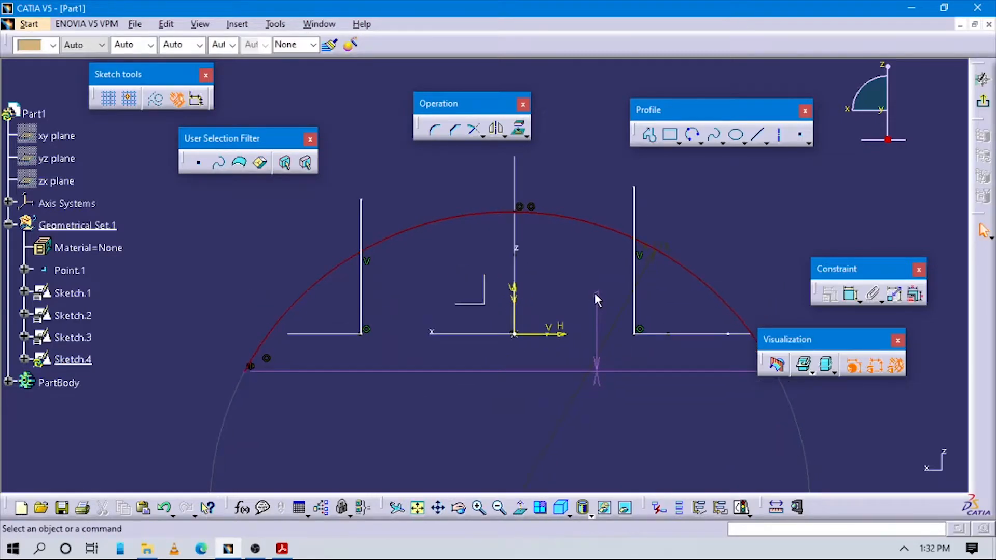
- Delete the vertical offset dimension between the arc's two endpoints
{"action": "left_click", "coordinate": [596, 295]}
{"action": "key", "text": "Delete"}
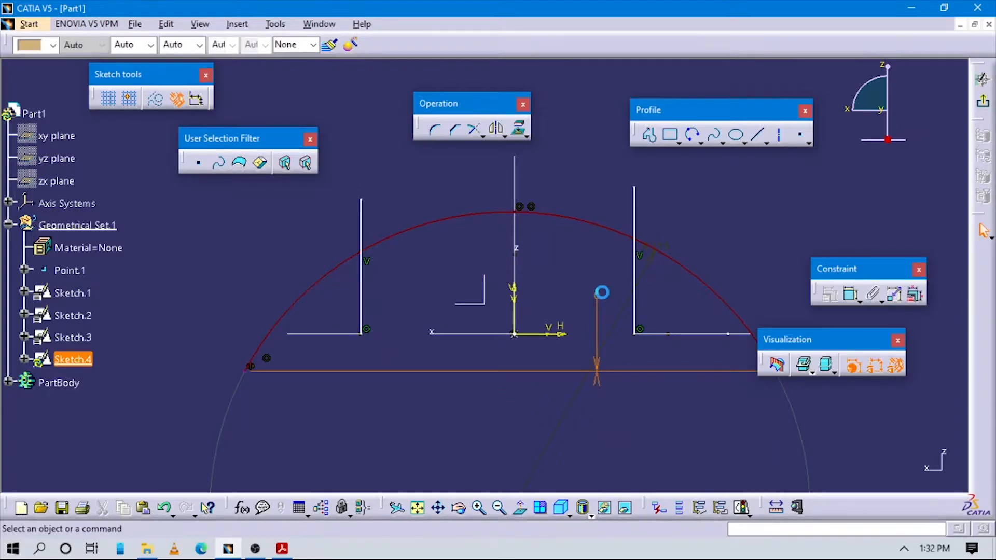
{"action": "middle_click_drag", "start_coordinate": [589, 353], "coordinate": [591, 372]}
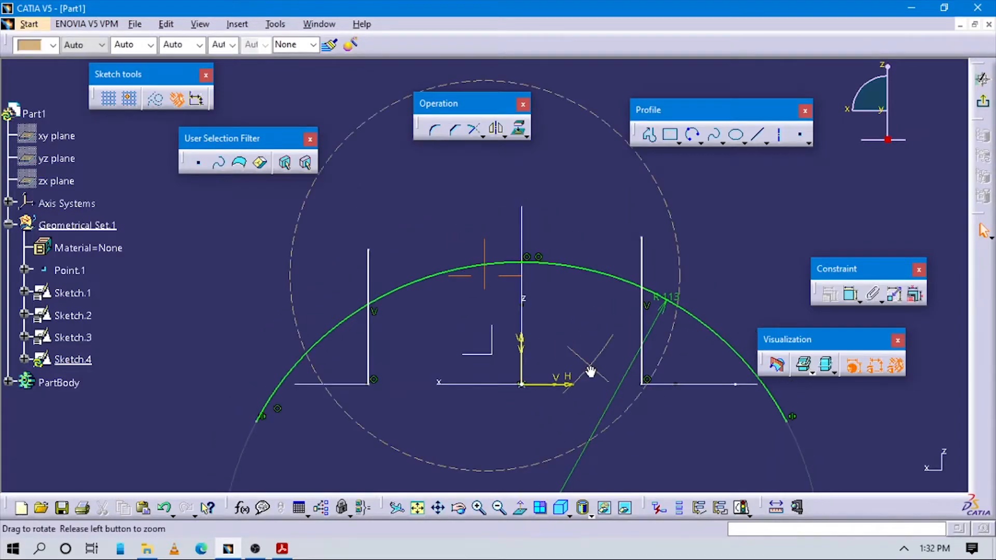
- Quick-trim the vertical lines above the 113 mm arc and the arc portions extending outside both lines
{"action": "left_click", "coordinate": [484, 135]}
{"action": "left_click", "coordinate": [548, 151]}
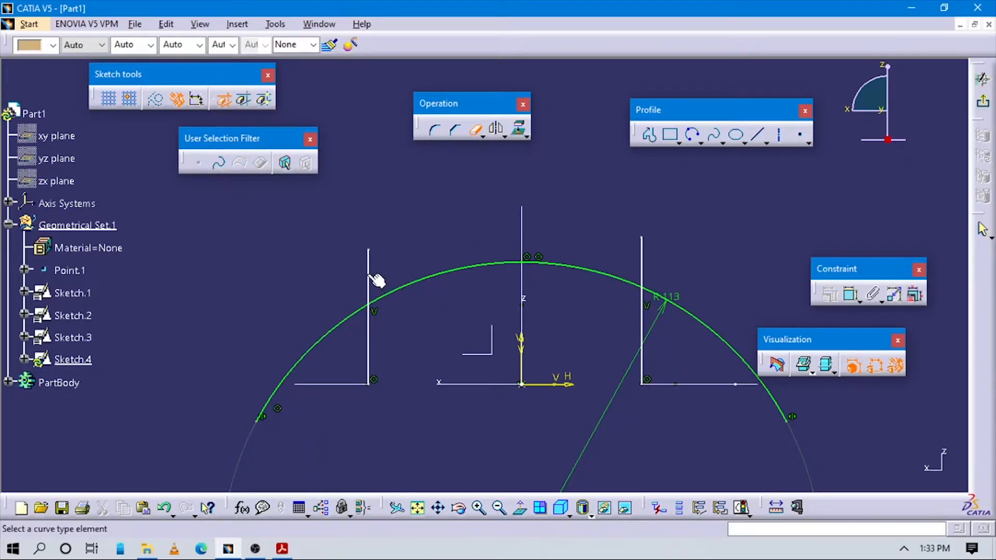
{"action": "left_click", "coordinate": [641, 255]}
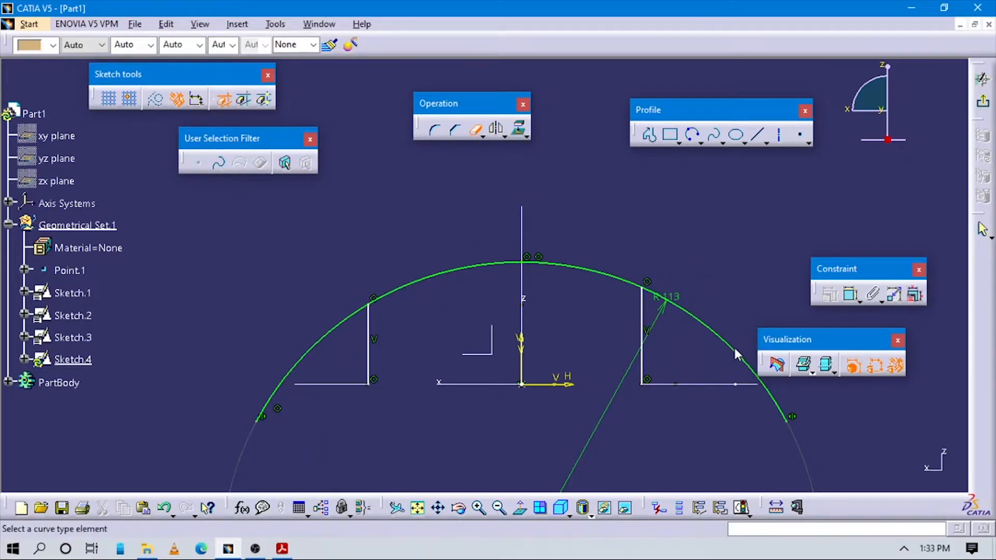
{"action": "left_click", "coordinate": [726, 337]}
{"action": "left_click", "coordinate": [328, 330]}
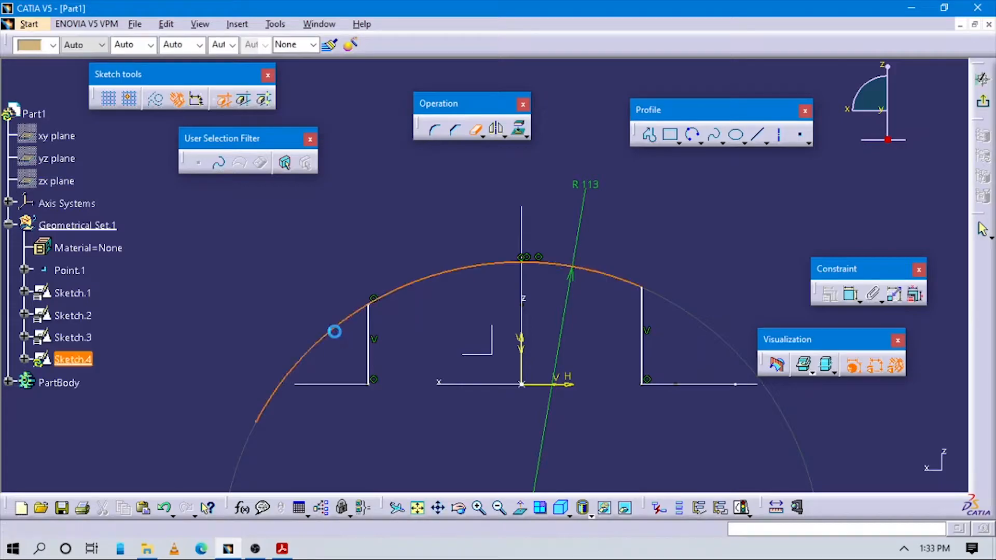
{"action": "mouse_move", "coordinate": [446, 333]}
{"action": "middle_mouse_down"}
{"action": "mouse_move", "coordinate": [453, 371]}
{"action": "mouse_move", "coordinate": [483, 393]}
{"action": "mouse_move", "coordinate": [426, 340]}
{"action": "middle_mouse_up"}
{"action": "key", "text": "Escape"}
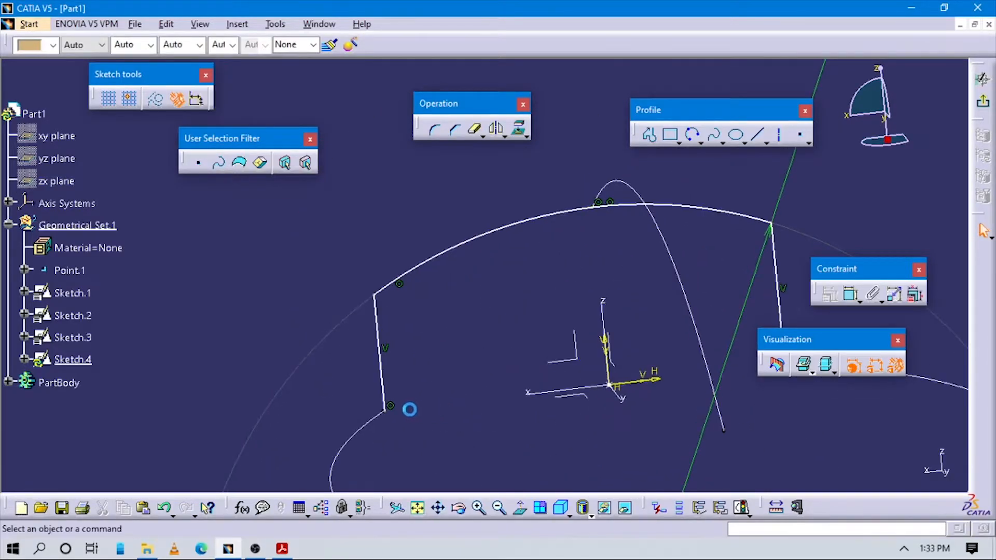
- Make the lower endpoint of the vertical line on the x-axis side coincident with its guide curve's endpoint
{"action": "mouse_move", "coordinate": [413, 436]}
{"action": "middle_mouse_down"}
{"action": "mouse_move", "coordinate": [537, 300]}
{"action": "mouse_move", "coordinate": [445, 167]}
{"action": "middle_mouse_up"}
{"action": "mouse_move", "coordinate": [592, 314]}
{"action": "middle_mouse_down"}
{"action": "mouse_move", "coordinate": [453, 346]}
{"action": "mouse_move", "coordinate": [485, 417]}
{"action": "middle_mouse_up"}
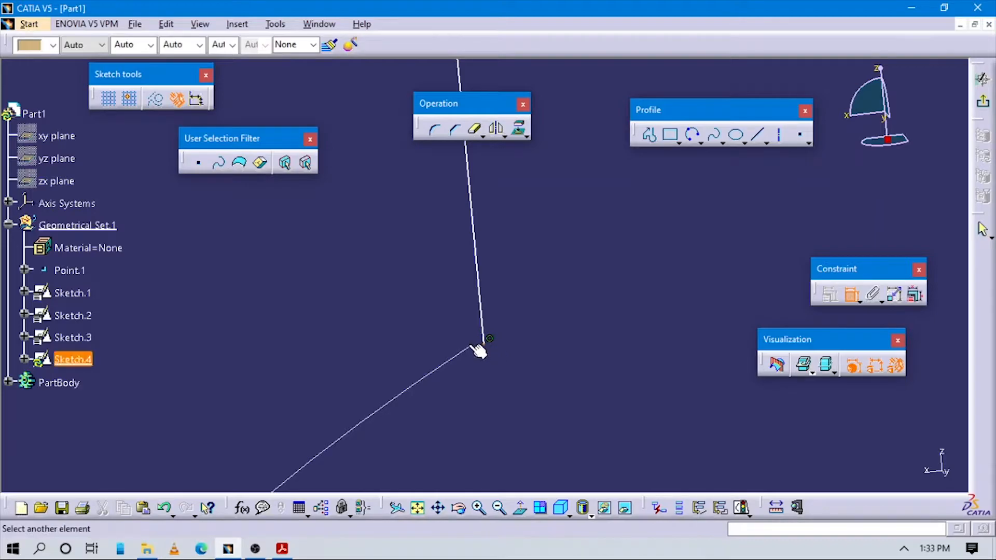
{"action": "right_click", "coordinate": [510, 370]}
{"action": "left_click", "coordinate": [562, 478]}
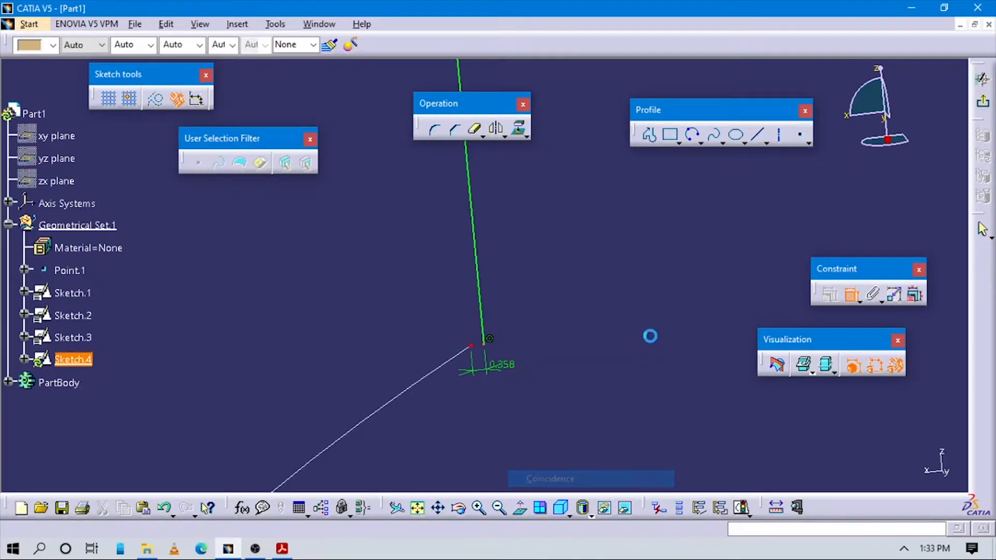
- Make the opposite vertical line's lower endpoint coincident with the endpoint of the guide curve beside it
{"action": "mouse_move", "coordinate": [649, 336]}
{"action": "middle_mouse_down"}
{"action": "mouse_move", "coordinate": [280, 421]}
{"action": "mouse_move", "coordinate": [441, 358]}
{"action": "mouse_move", "coordinate": [614, 350]}
{"action": "mouse_move", "coordinate": [306, 409]}
{"action": "mouse_move", "coordinate": [522, 349]}
{"action": "mouse_move", "coordinate": [326, 343]}
{"action": "middle_mouse_up"}
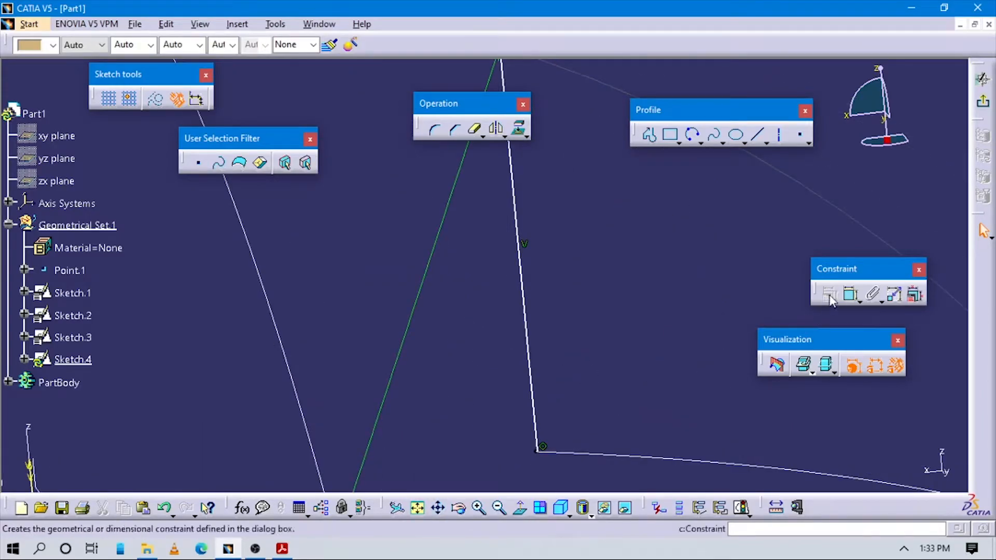
{"action": "mouse_move", "coordinate": [550, 470]}
{"action": "middle_mouse_down"}
{"action": "mouse_move", "coordinate": [627, 317]}
{"action": "mouse_move", "coordinate": [639, 259]}
{"action": "middle_mouse_up"}
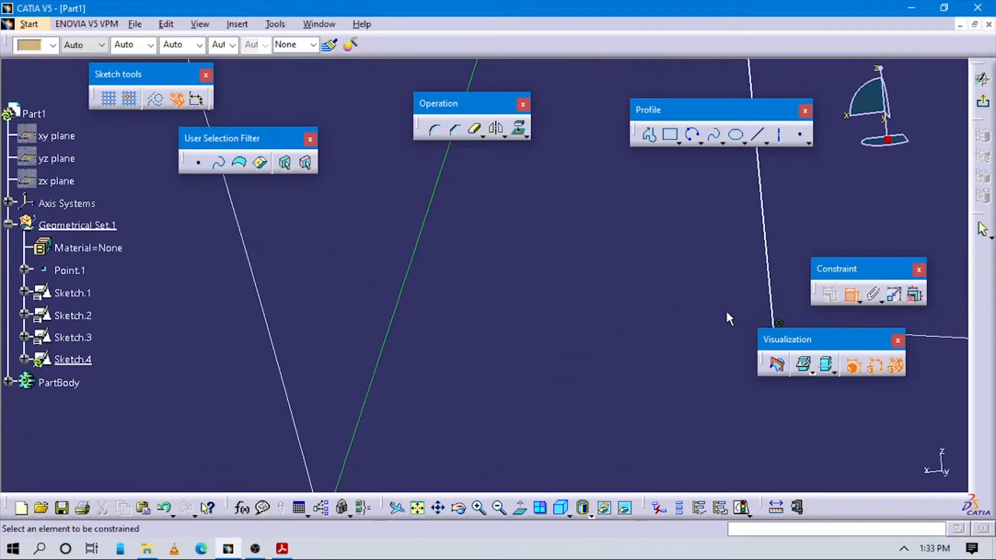
{"action": "middle_click_drag", "start_coordinate": [707, 344], "coordinate": [507, 378]}
{"action": "left_click", "coordinate": [570, 368]}
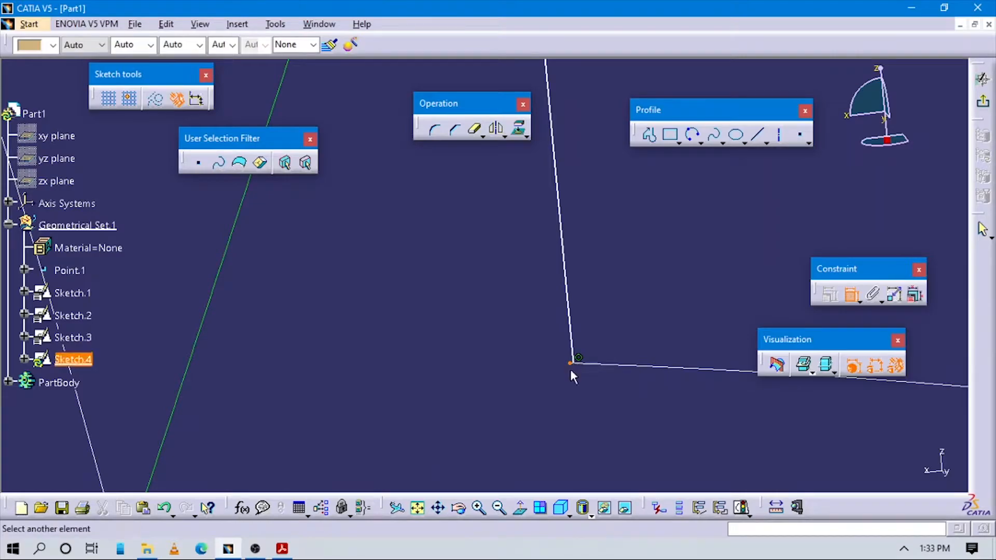
{"action": "mouse_move", "coordinate": [585, 383]}
{"action": "middle_mouse_down"}
{"action": "mouse_move", "coordinate": [585, 325]}
{"action": "mouse_move", "coordinate": [600, 294]}
{"action": "middle_mouse_up"}
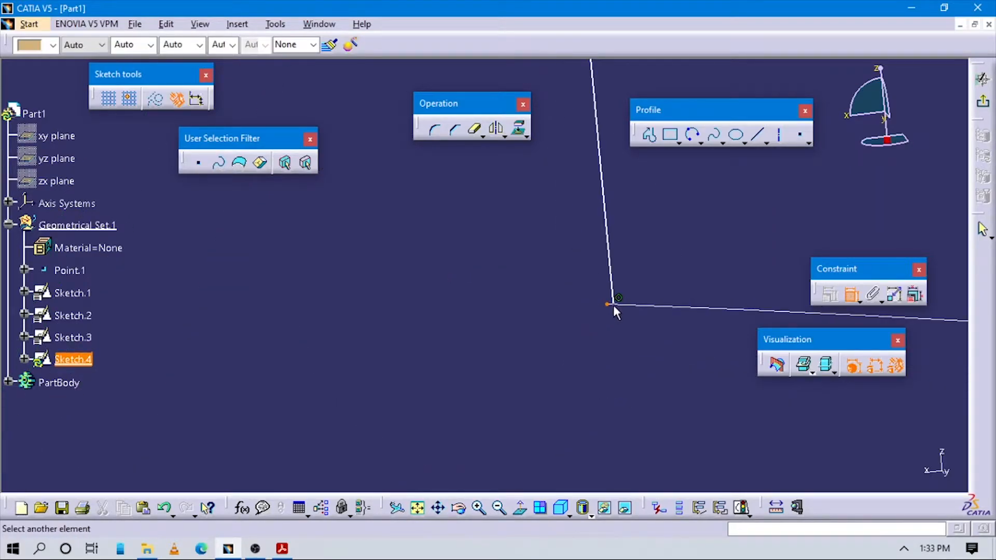
{"action": "left_click", "coordinate": [614, 305]}
{"action": "right_click", "coordinate": [633, 352]}
{"action": "left_click", "coordinate": [667, 457]}
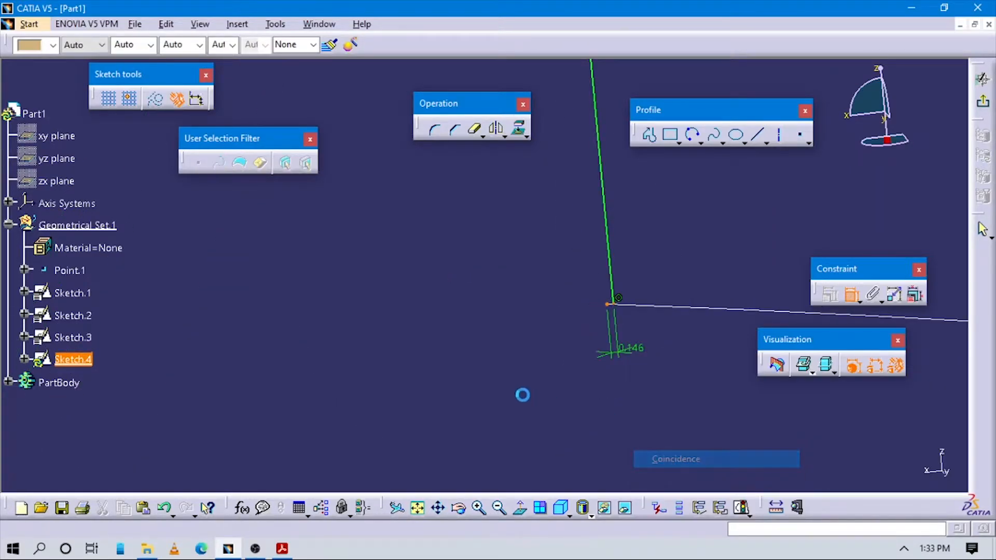
- Dimension the height of the arc above the sketch's horizontal axis
{"action": "mouse_move", "coordinate": [495, 331]}
{"action": "middle_mouse_down"}
{"action": "mouse_move", "coordinate": [496, 317]}
{"action": "mouse_move", "coordinate": [441, 380]}
{"action": "mouse_move", "coordinate": [449, 367]}
{"action": "middle_mouse_up"}
{"action": "scroll", "coordinate": [497, 305], "scroll_direction": "down", "scroll_amount": 1}
{"action": "mouse_move", "coordinate": [497, 306]}
{"action": "middle_mouse_down"}
{"action": "mouse_move", "coordinate": [545, 410]}
{"action": "mouse_move", "coordinate": [538, 396]}
{"action": "mouse_move", "coordinate": [593, 425]}
{"action": "mouse_move", "coordinate": [512, 220]}
{"action": "middle_mouse_up"}
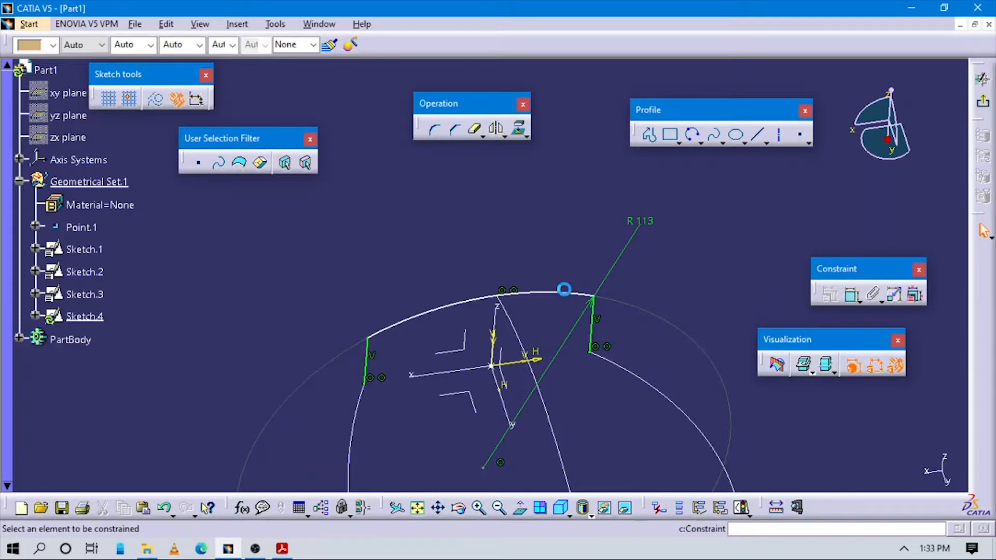
{"action": "left_click", "coordinate": [564, 293]}
{"action": "left_click", "coordinate": [540, 360]}
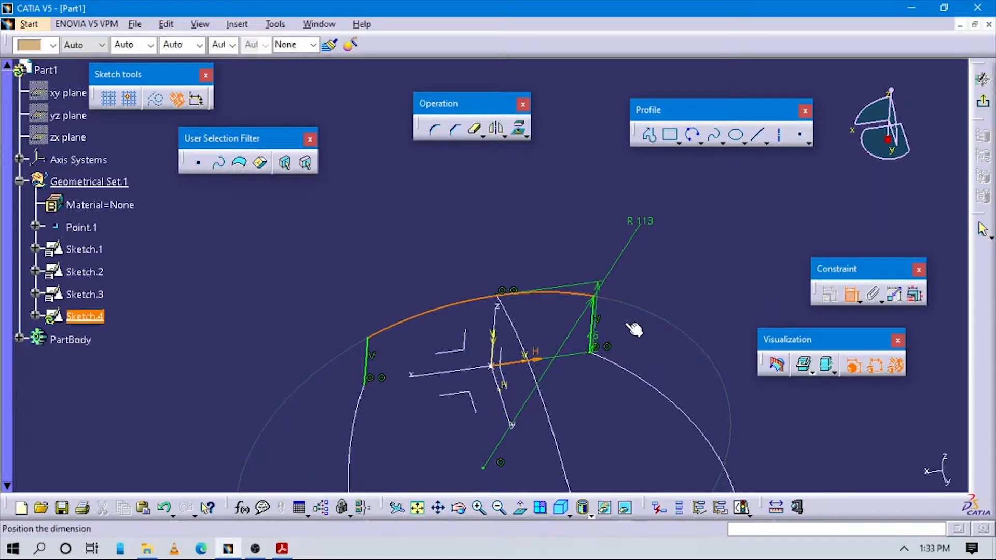
{"action": "left_click", "coordinate": [673, 284]}
{"action": "middle_click_drag", "start_coordinate": [714, 285], "coordinate": [732, 325]}
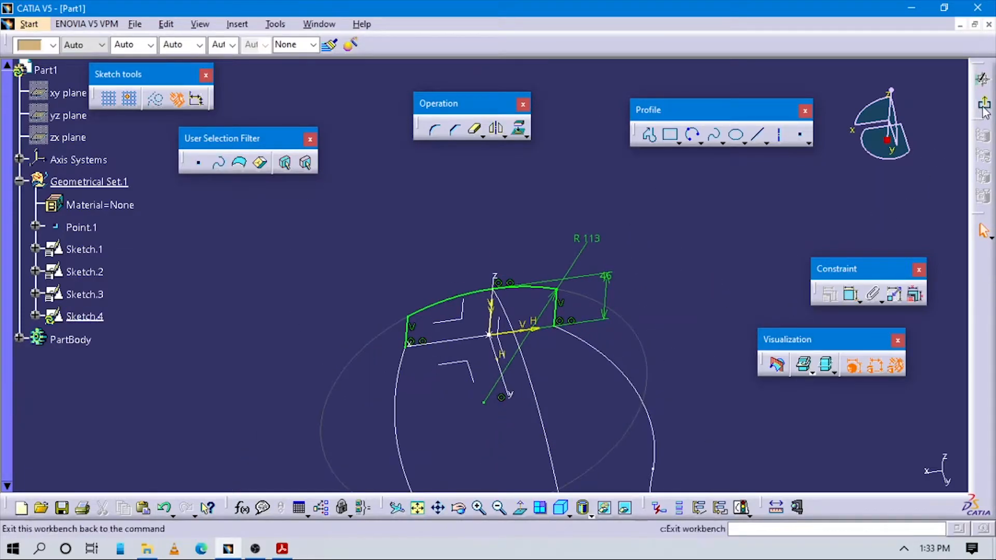
- Check Figure 9-85 in the Acrobat Reader PDF, return to CATIA and exit the first section sketch
{"action": "key", "text": "alt+Tab"}
{"action": "scroll", "coordinate": [645, 280], "scroll_direction": "up", "scroll_amount": 1}
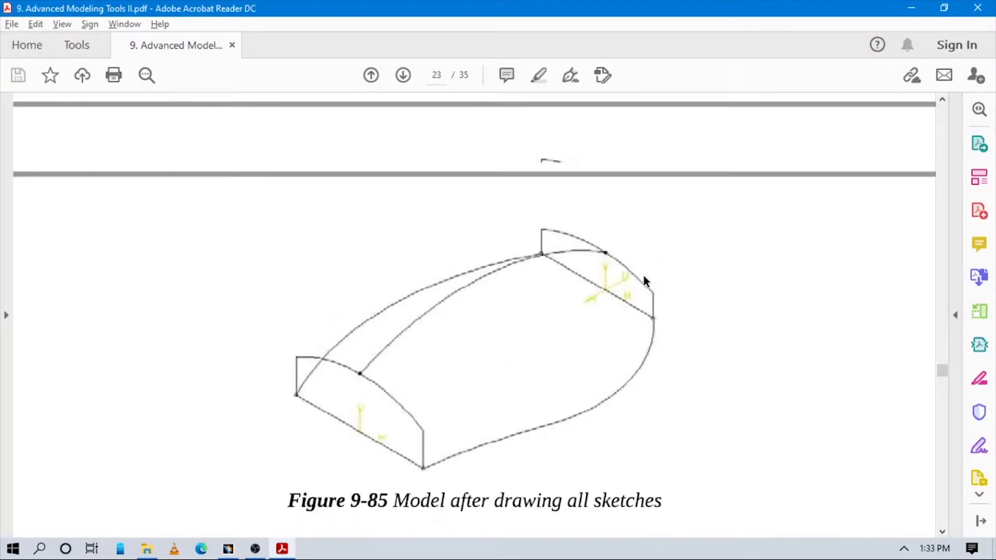
{"action": "scroll", "coordinate": [643, 277], "scroll_direction": "down", "scroll_amount": 1}
{"action": "key", "text": "alt+Tab"}
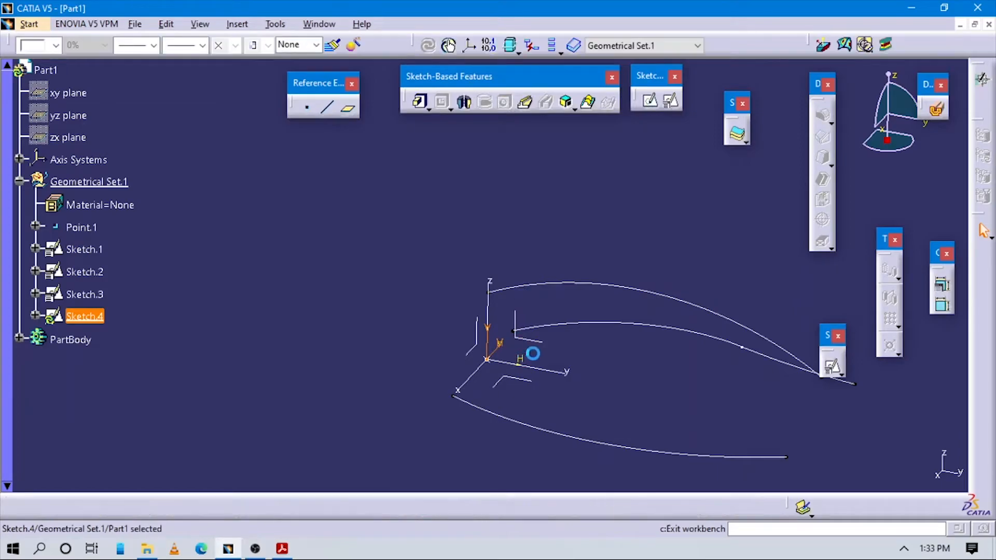
{"action": "middle_click_drag", "start_coordinate": [595, 307], "coordinate": [498, 208]}
{"action": "left_click", "coordinate": [663, 323]}
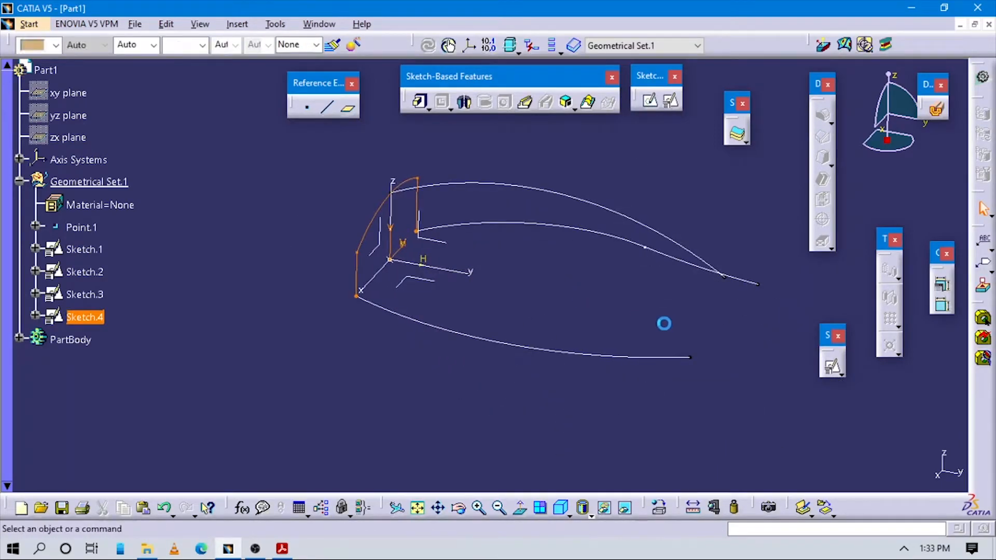
{"action": "mouse_move", "coordinate": [596, 320]}
{"action": "middle_mouse_down"}
{"action": "mouse_move", "coordinate": [584, 325]}
{"action": "mouse_move", "coordinate": [634, 245]}
{"action": "mouse_move", "coordinate": [574, 238]}
{"action": "mouse_move", "coordinate": [580, 207]}
{"action": "mouse_move", "coordinate": [569, 215]}
{"action": "middle_mouse_up"}
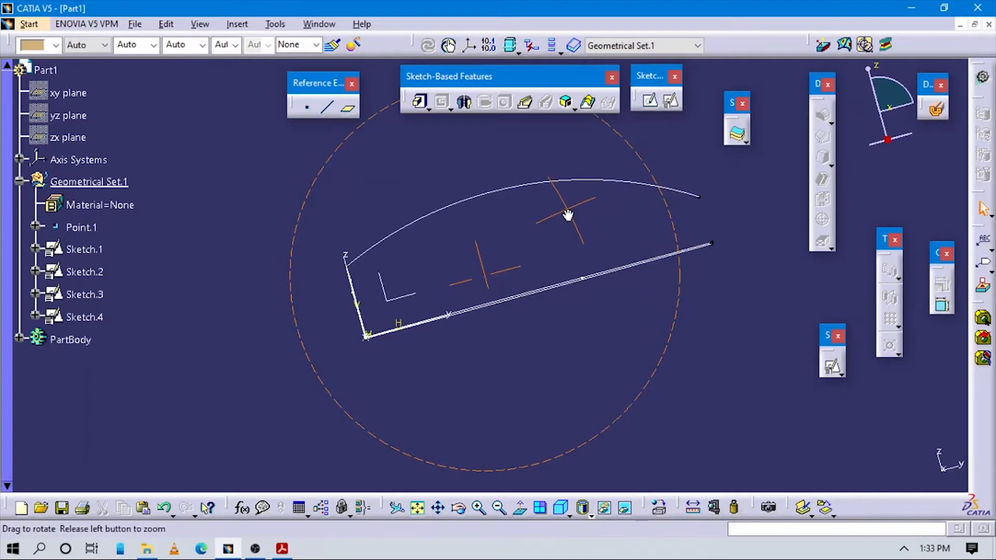
{"action": "middle_click_drag", "start_coordinate": [632, 223], "coordinate": [614, 378]}
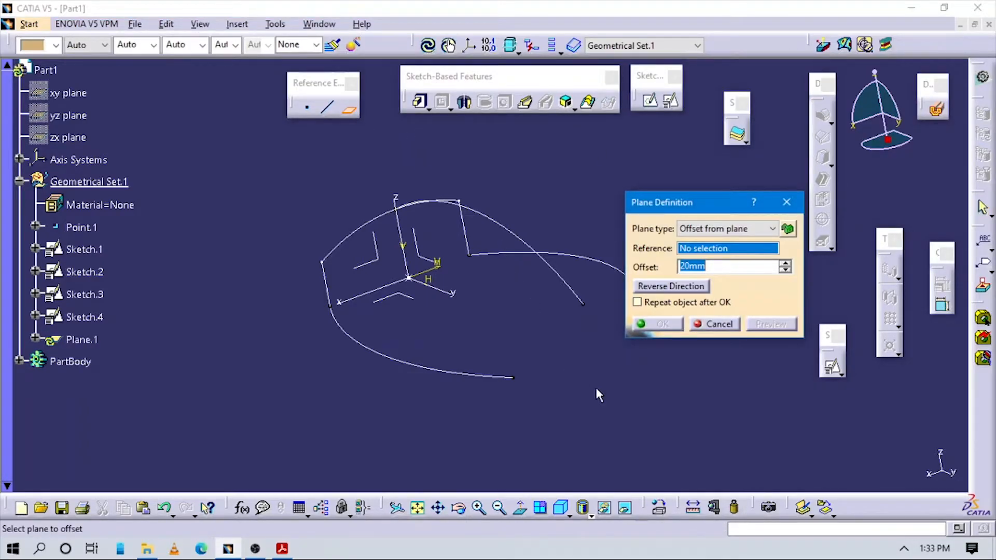
{"action": "middle_click_drag", "start_coordinate": [580, 372], "coordinate": [537, 326]}
{"action": "left_click", "coordinate": [725, 228]}
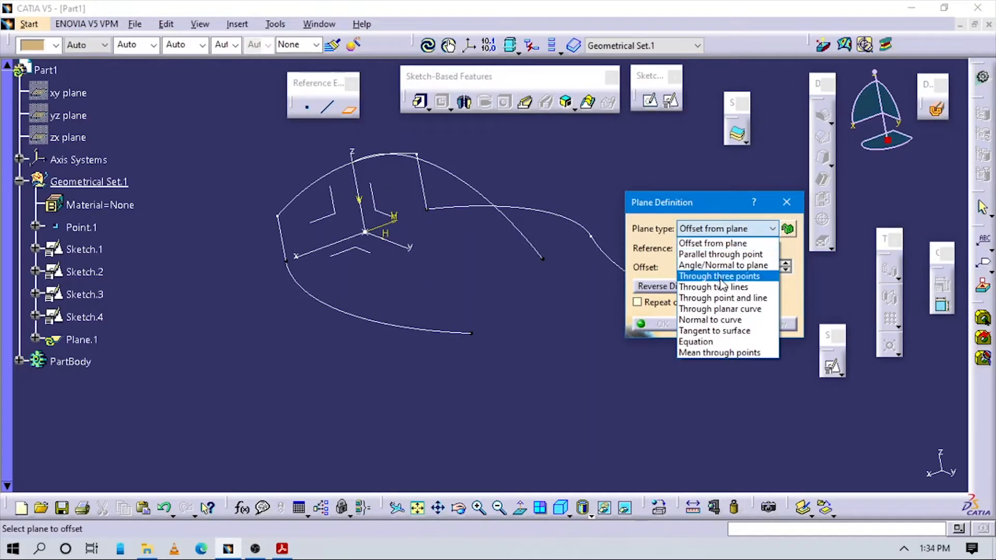
{"action": "left_click", "coordinate": [721, 320]}
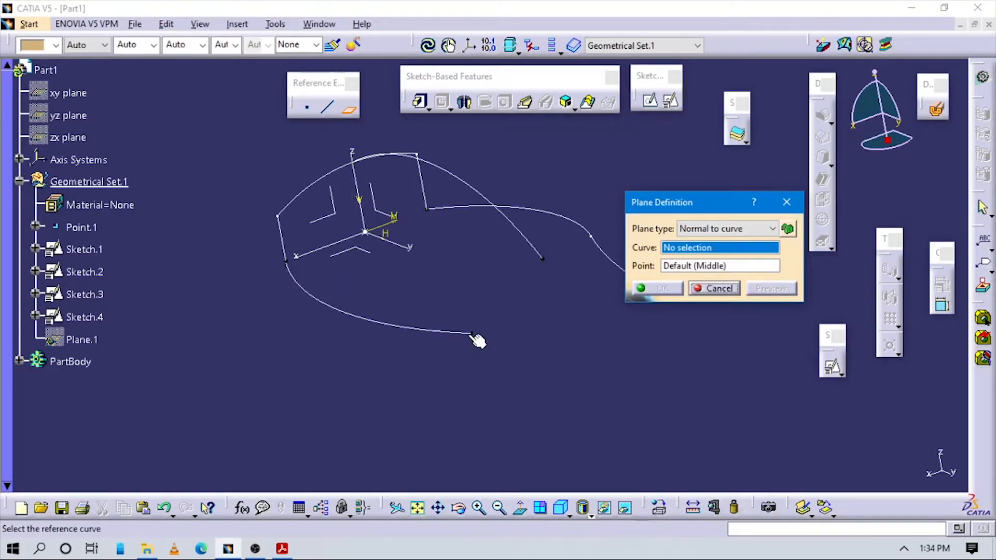
{"action": "middle_click_drag", "start_coordinate": [627, 332], "coordinate": [545, 354]}
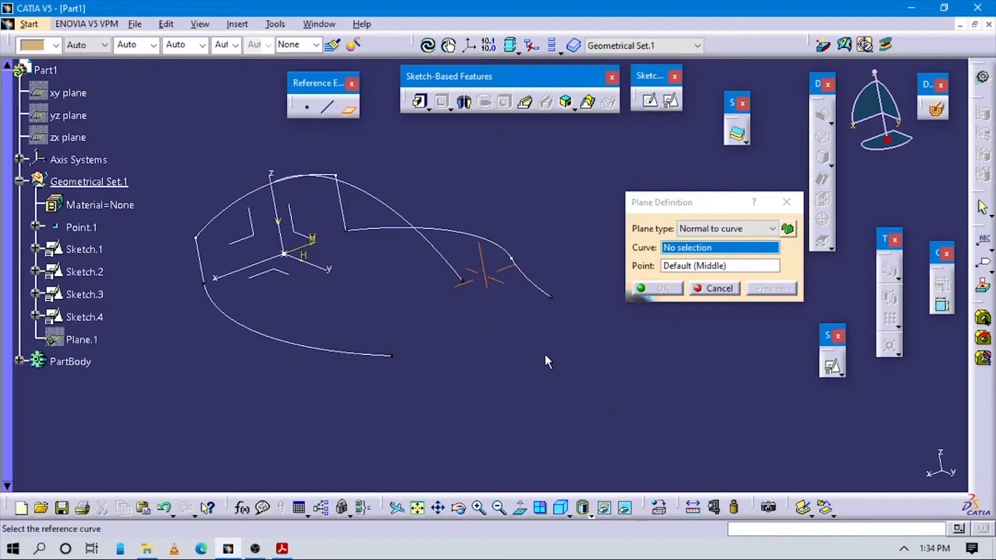
{"action": "left_click", "coordinate": [718, 230]}
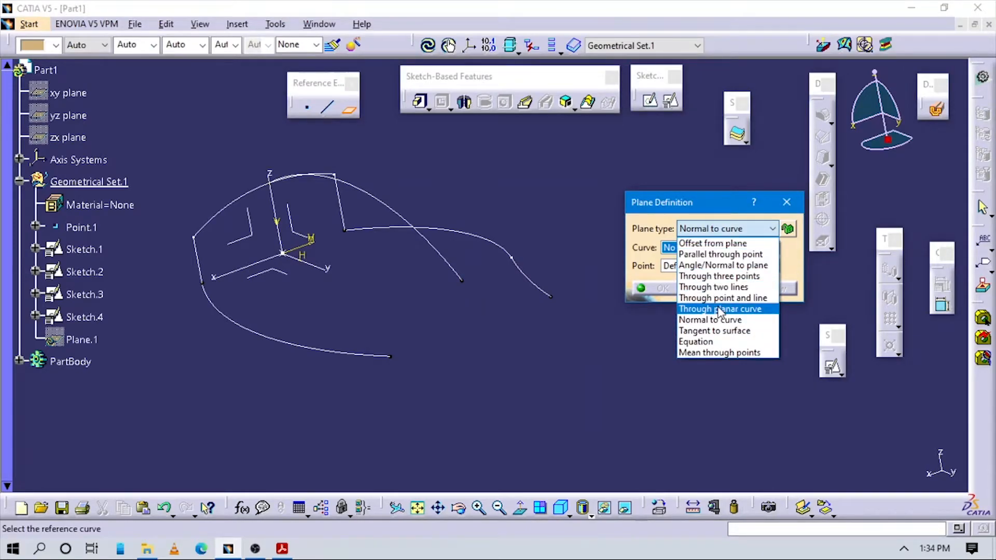
{"action": "left_click", "coordinate": [721, 298]}
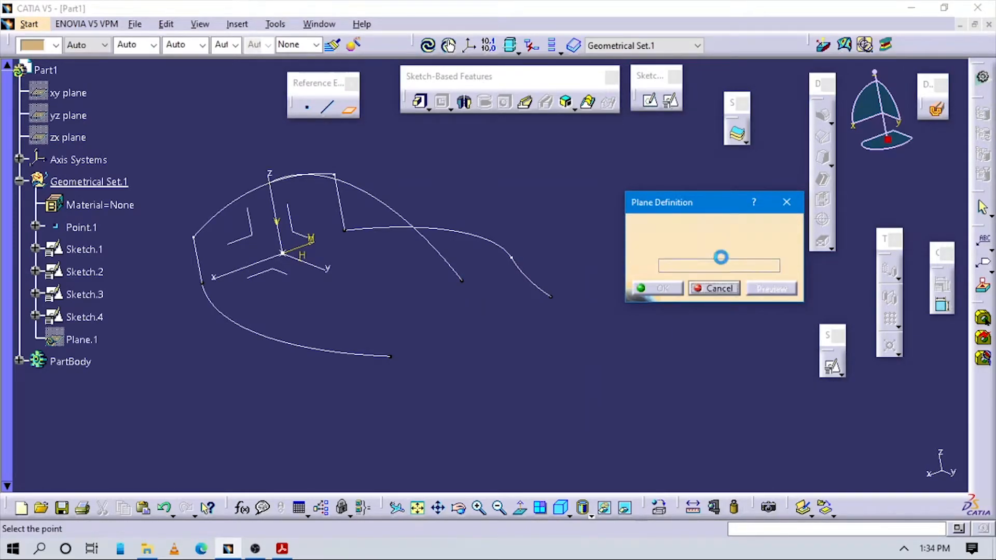
{"action": "left_click", "coordinate": [727, 229]}
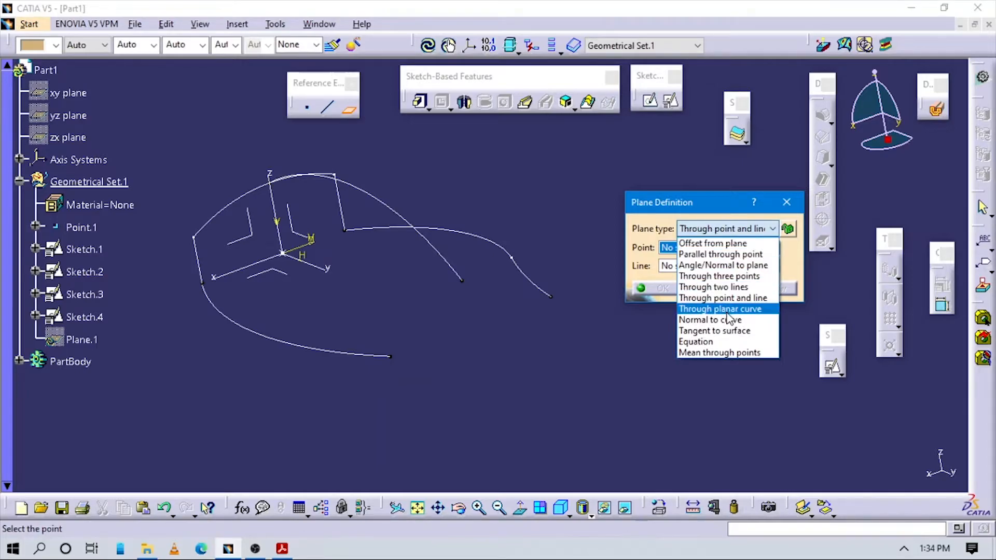
{"action": "left_click", "coordinate": [736, 288]}
- Create a reference plane of type Through three points, using the free end vertices of the three guide curves
{"action": "left_click", "coordinate": [727, 229]}
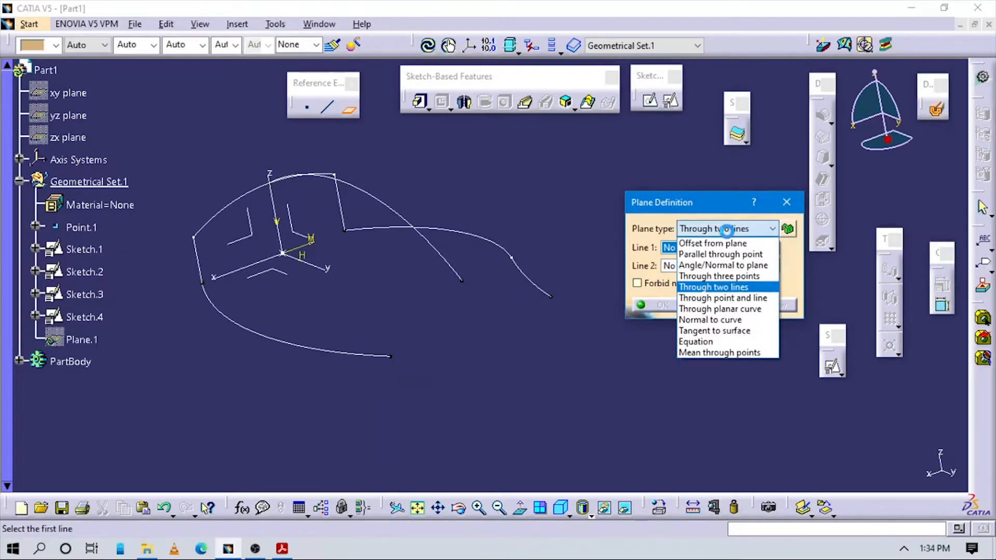
{"action": "left_click", "coordinate": [719, 291]}
{"action": "left_click", "coordinate": [392, 357]}
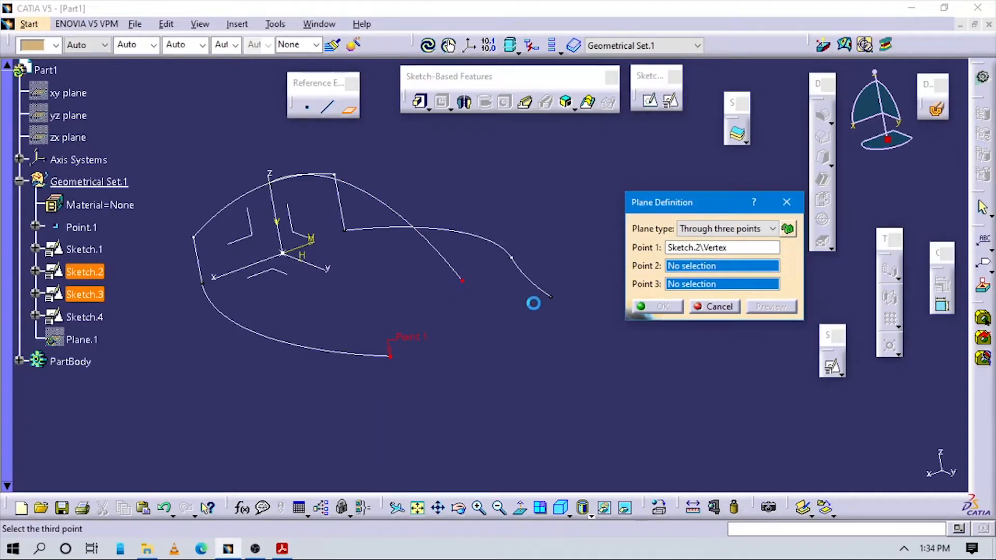
{"action": "left_click", "coordinate": [462, 281]}
{"action": "left_click", "coordinate": [551, 297]}
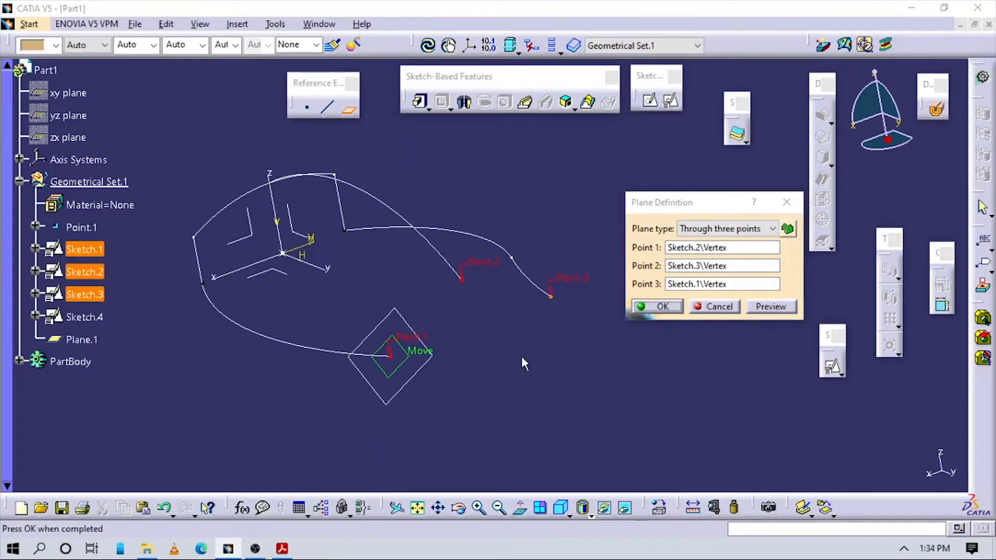
{"action": "middle_click_drag", "start_coordinate": [521, 355], "coordinate": [597, 307]}
{"action": "left_click", "coordinate": [660, 307]}
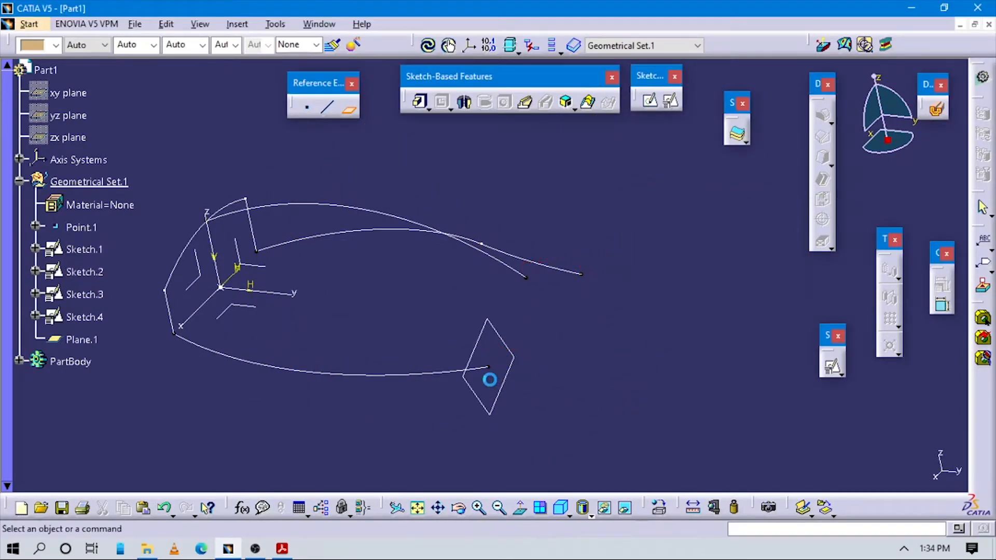
- Create a positioned sketch on Plane.1 with its origin as a projection point from Point.1 and H direction parallel to the x axis
{"action": "left_click", "coordinate": [671, 100]}
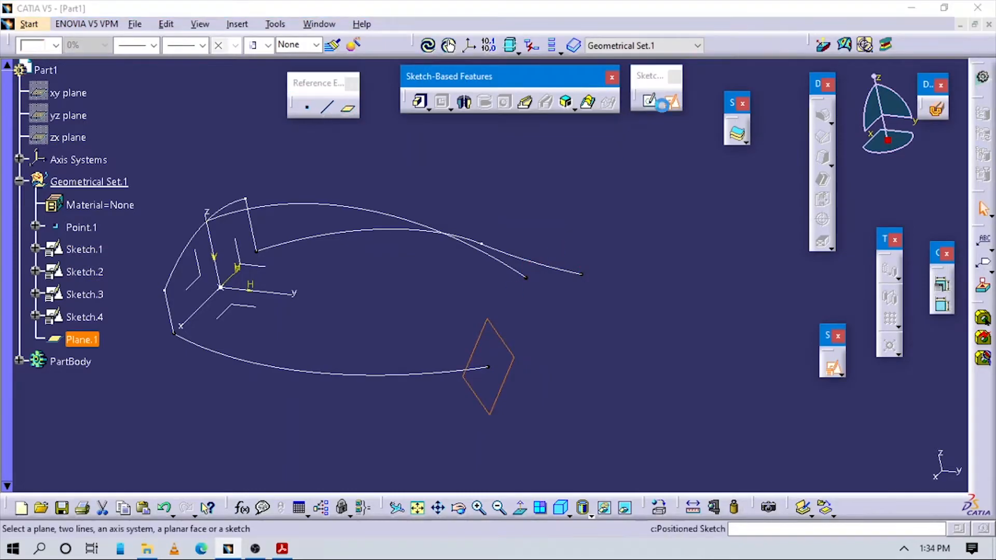
{"action": "left_click", "coordinate": [268, 188]}
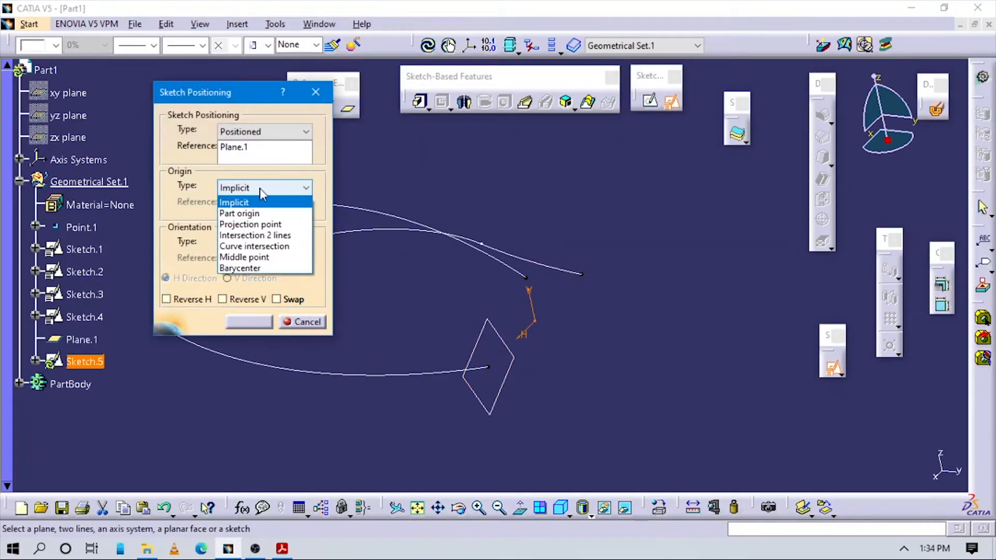
{"action": "left_click", "coordinate": [251, 225]}
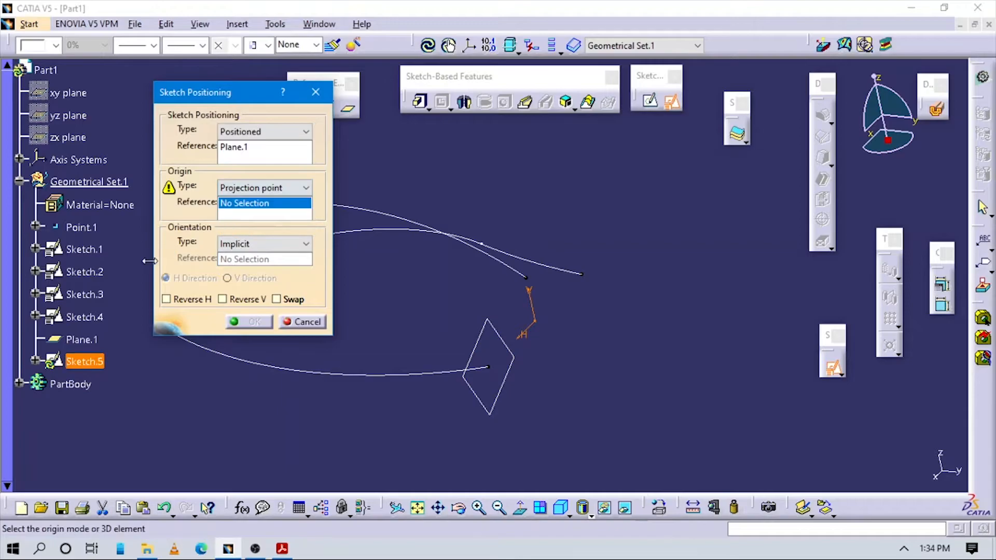
{"action": "left_click", "coordinate": [89, 229]}
{"action": "left_click", "coordinate": [268, 245]}
{"action": "left_click", "coordinate": [251, 320]}
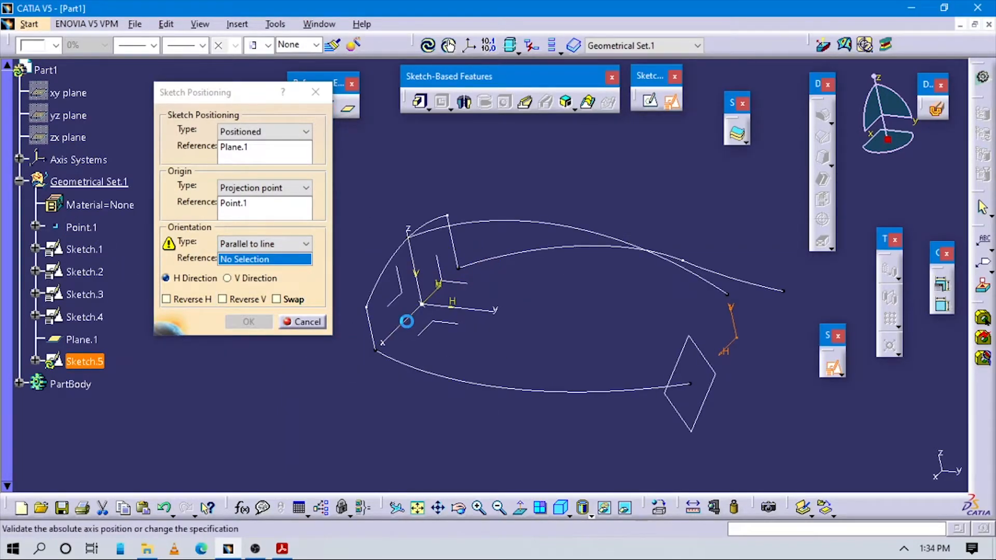
{"action": "left_click", "coordinate": [407, 321]}
{"action": "left_click", "coordinate": [248, 322]}
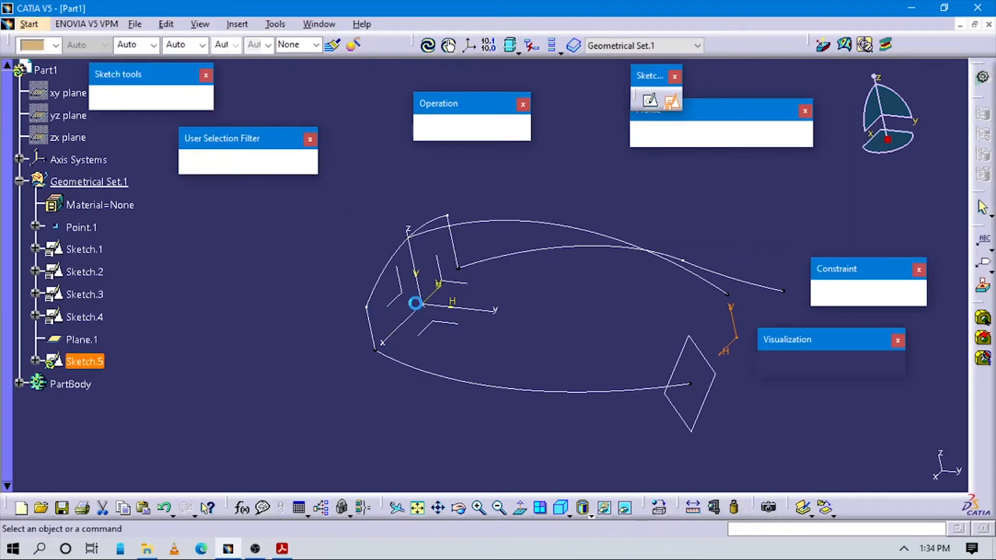
{"action": "left_click", "coordinate": [421, 507]}
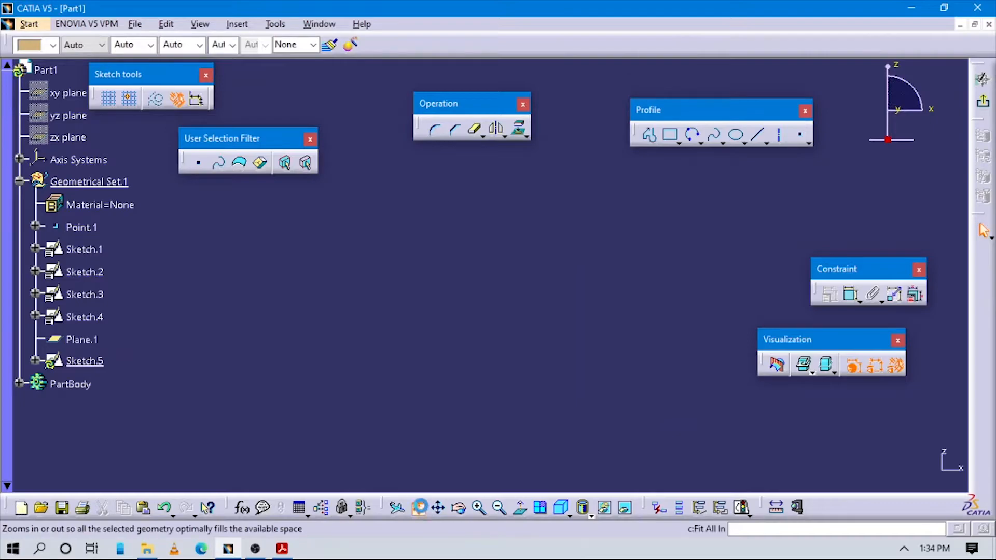
{"action": "mouse_move", "coordinate": [494, 310]}
{"action": "middle_mouse_down"}
{"action": "mouse_move", "coordinate": [509, 362]}
{"action": "mouse_move", "coordinate": [469, 278]}
{"action": "mouse_move", "coordinate": [481, 291]}
{"action": "mouse_move", "coordinate": [484, 275]}
{"action": "middle_mouse_up"}
{"action": "middle_click_drag", "start_coordinate": [460, 308], "coordinate": [492, 328]}
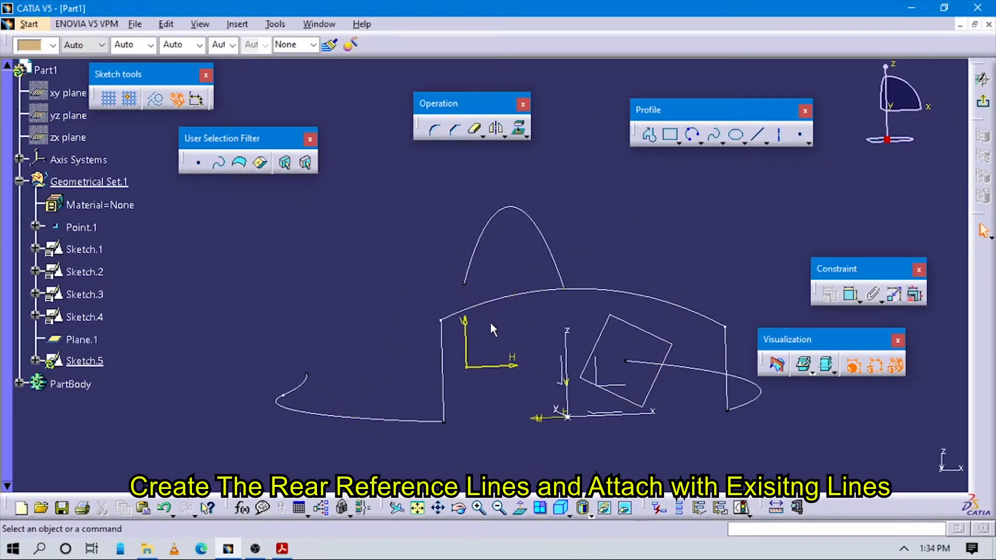
{"action": "left_click", "coordinate": [521, 510]}
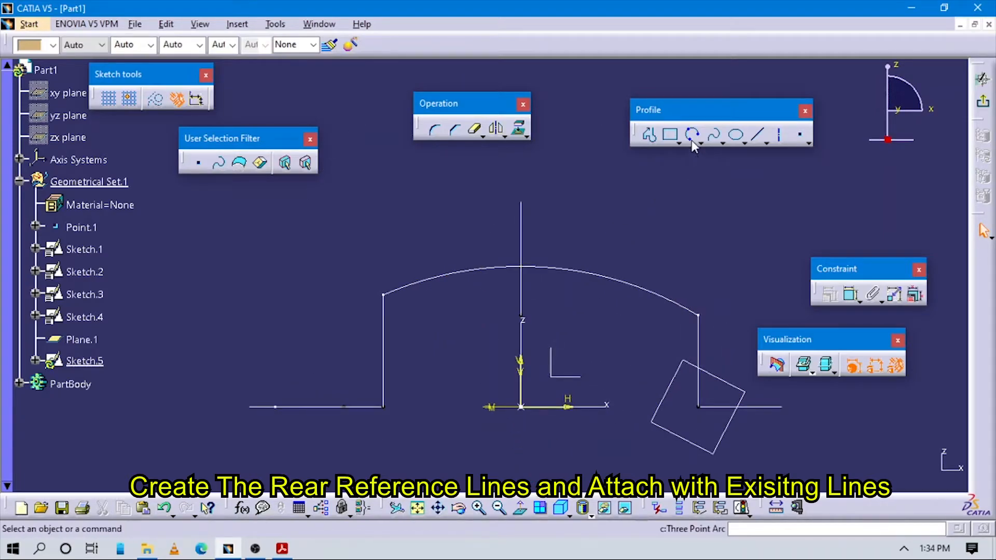
{"action": "left_click", "coordinate": [348, 302]}
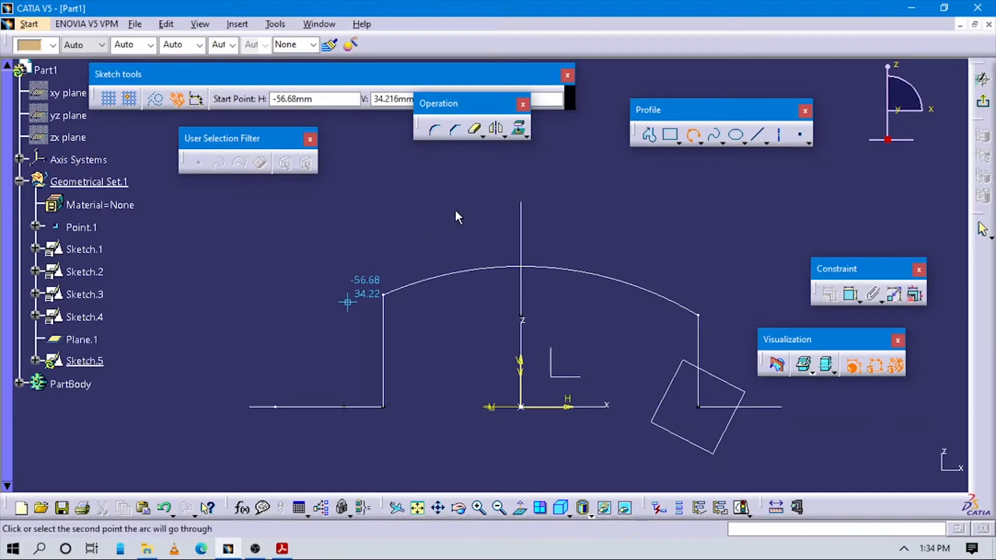
{"action": "left_click", "coordinate": [525, 190]}
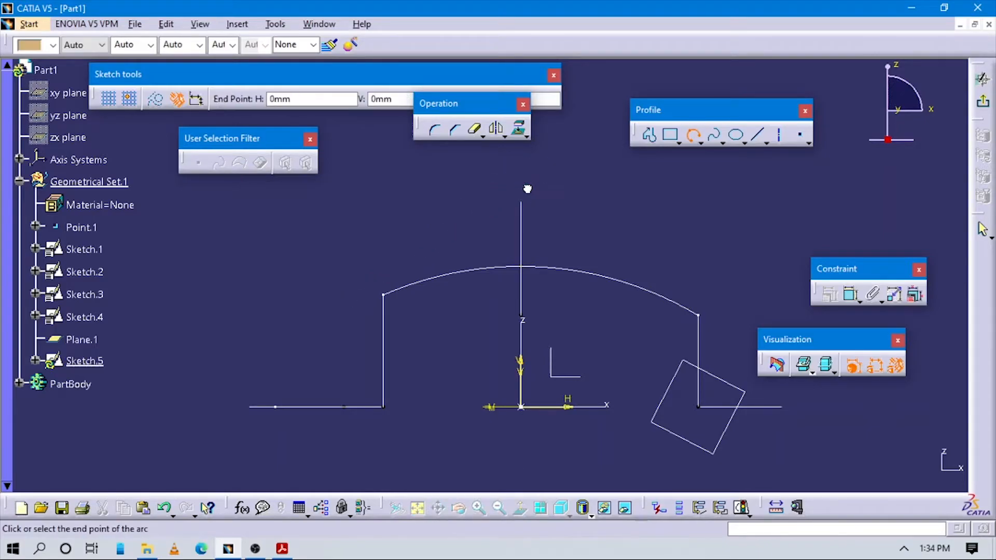
{"action": "key", "text": "Escape"}
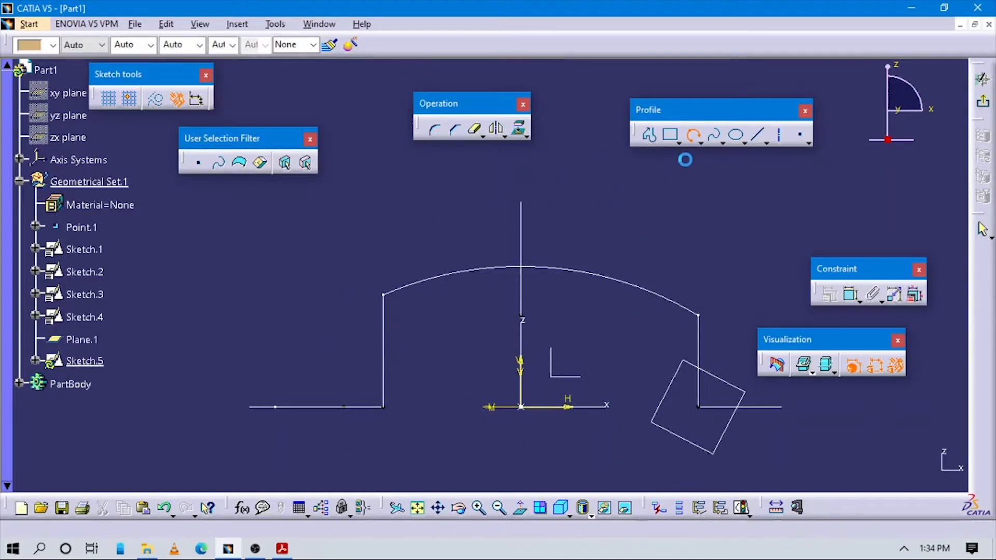
- Draw a three-point arc of about 69 mm radius above the first section, arching over the vertical axis
{"action": "left_click", "coordinate": [457, 258]}
{"action": "left_click", "coordinate": [522, 186]}
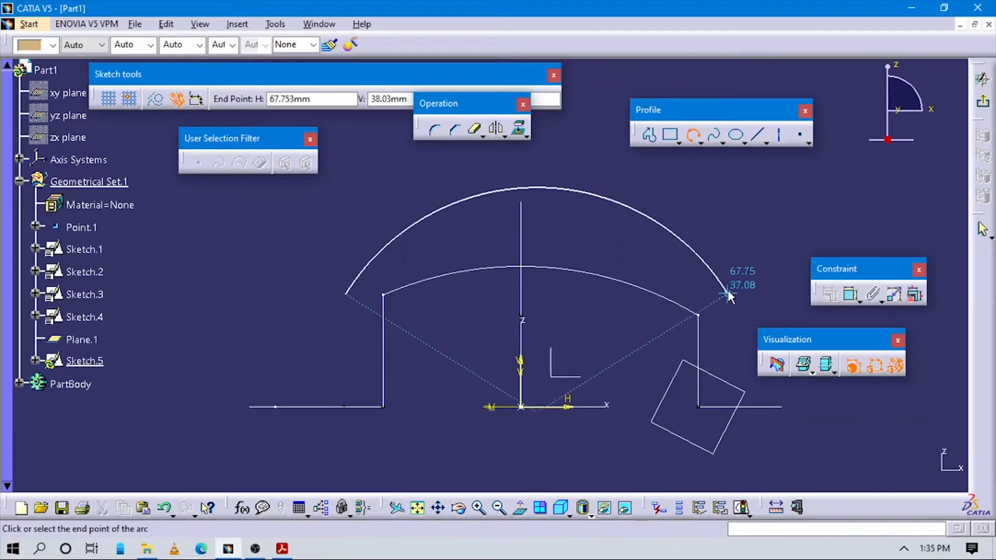
{"action": "left_click", "coordinate": [712, 289]}
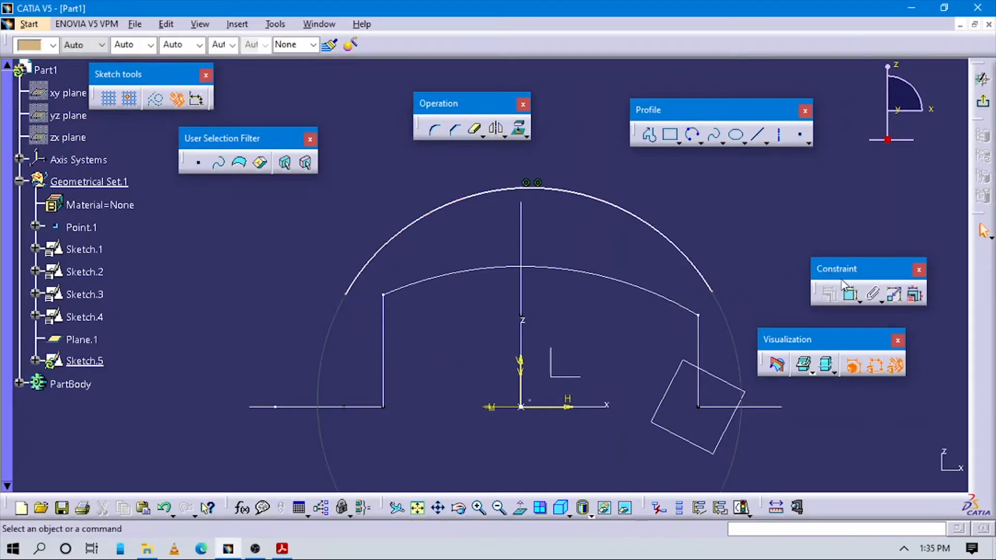
- Dimension the arc's radius, look up its value in the Acrobat Reader PDF, return to CATIA and set it to 120 mm
{"action": "left_click", "coordinate": [851, 294]}
{"action": "left_click", "coordinate": [684, 176]}
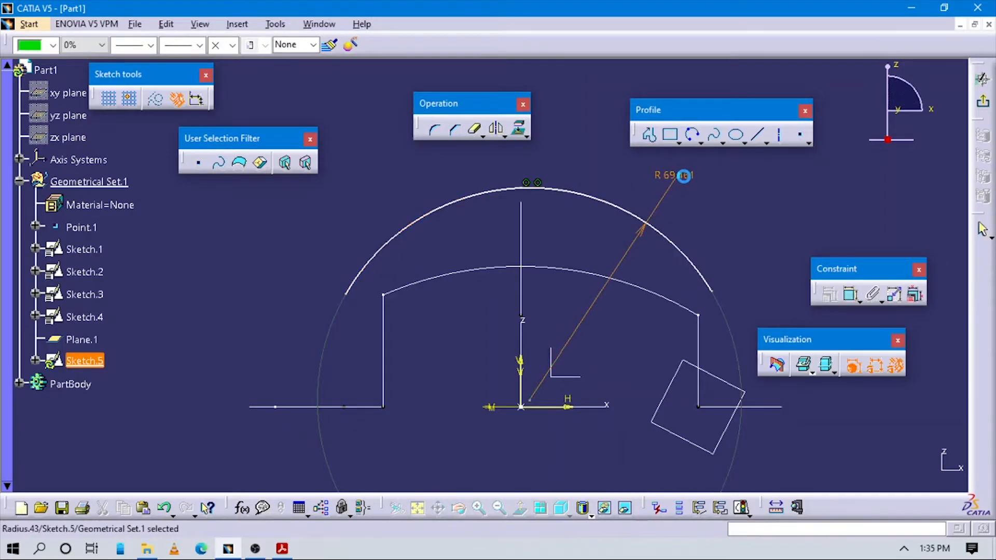
{"action": "key", "text": "alt+Tab"}
{"action": "scroll", "coordinate": [613, 214], "scroll_direction": "up", "scroll_amount": 5}
{"action": "scroll", "coordinate": [536, 242], "scroll_direction": "up", "scroll_amount": 20}
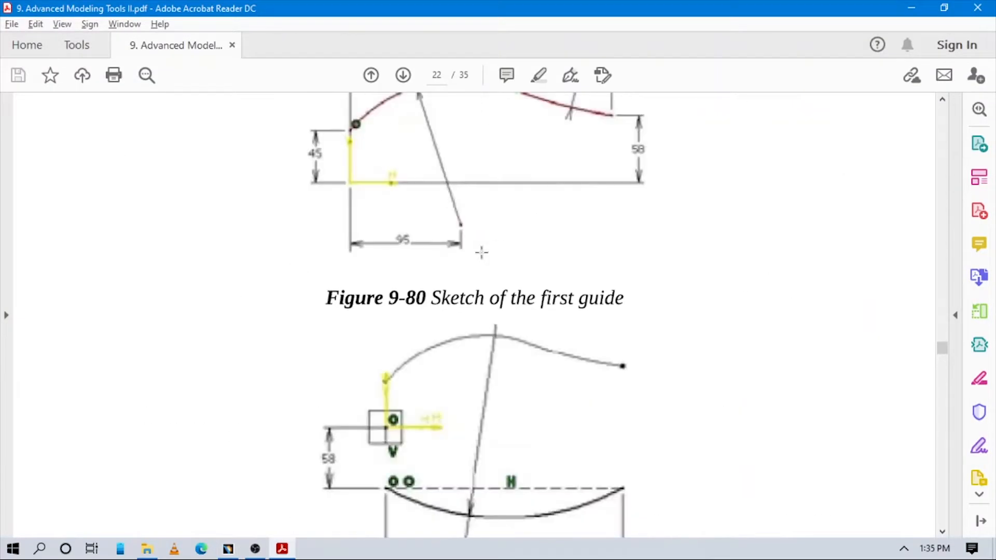
{"action": "scroll", "coordinate": [467, 262], "scroll_direction": "up", "scroll_amount": 10}
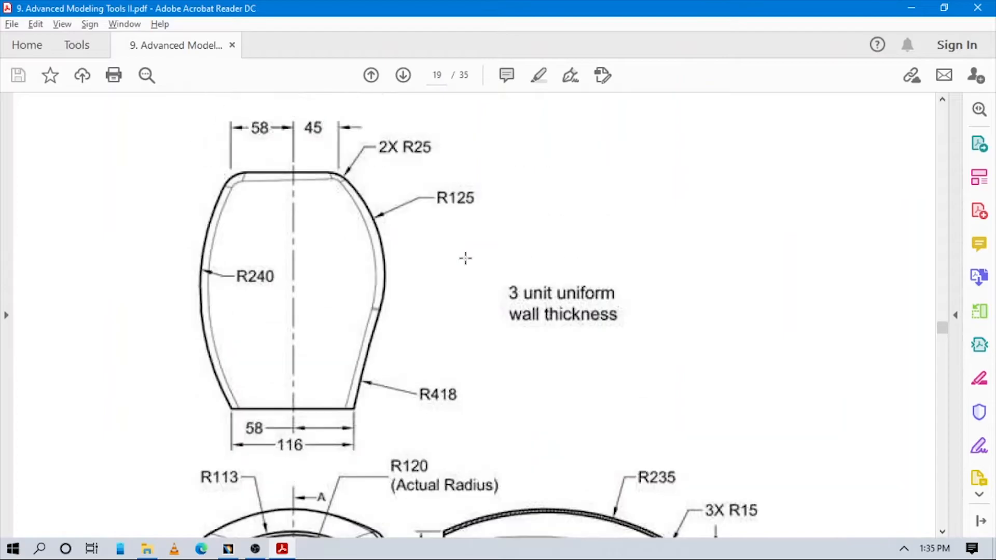
{"action": "key", "text": "alt+Tab"}
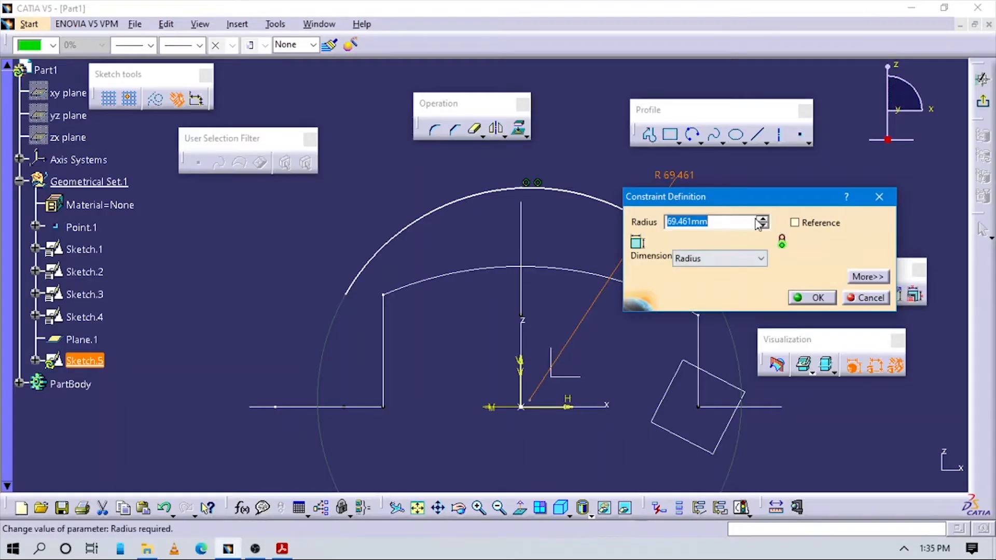
{"action": "key", "text": "Return"}
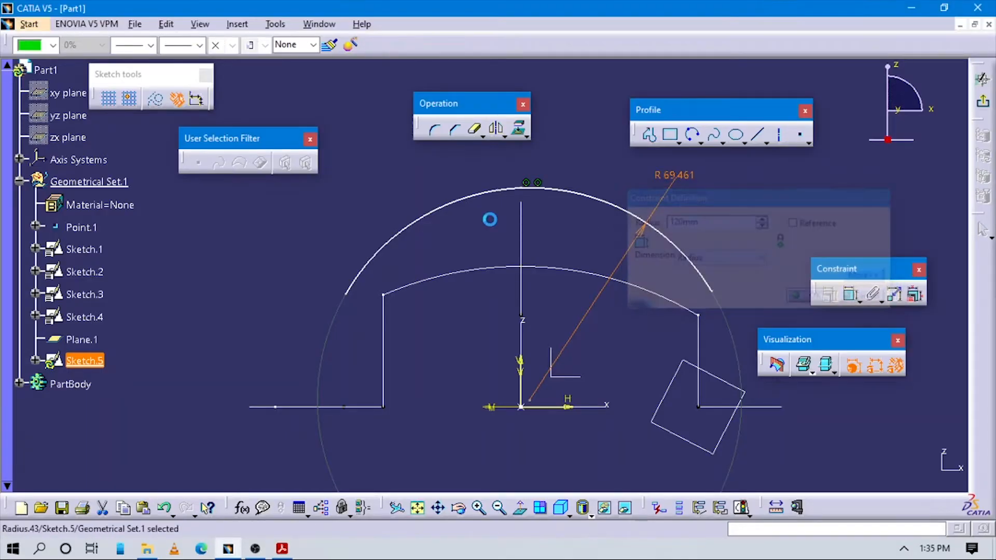
- Make the arc coincident with the free endpoint of the upper guide curve
{"action": "mouse_move", "coordinate": [496, 231]}
{"action": "middle_mouse_down"}
{"action": "mouse_move", "coordinate": [558, 258]}
{"action": "mouse_move", "coordinate": [602, 238]}
{"action": "mouse_move", "coordinate": [643, 256]}
{"action": "mouse_move", "coordinate": [580, 299]}
{"action": "mouse_move", "coordinate": [790, 241]}
{"action": "middle_mouse_up"}
{"action": "left_click", "coordinate": [852, 294]}
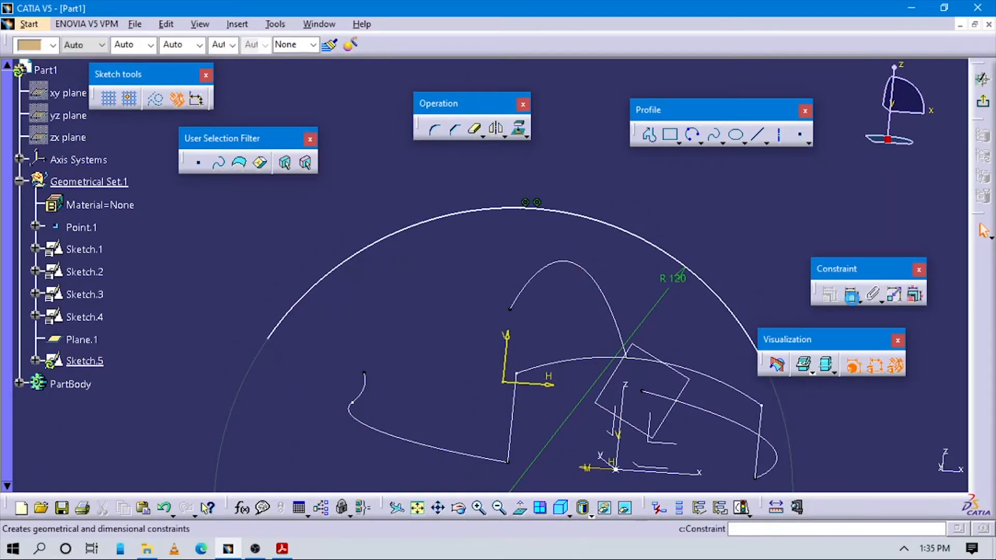
{"action": "left_click", "coordinate": [508, 221]}
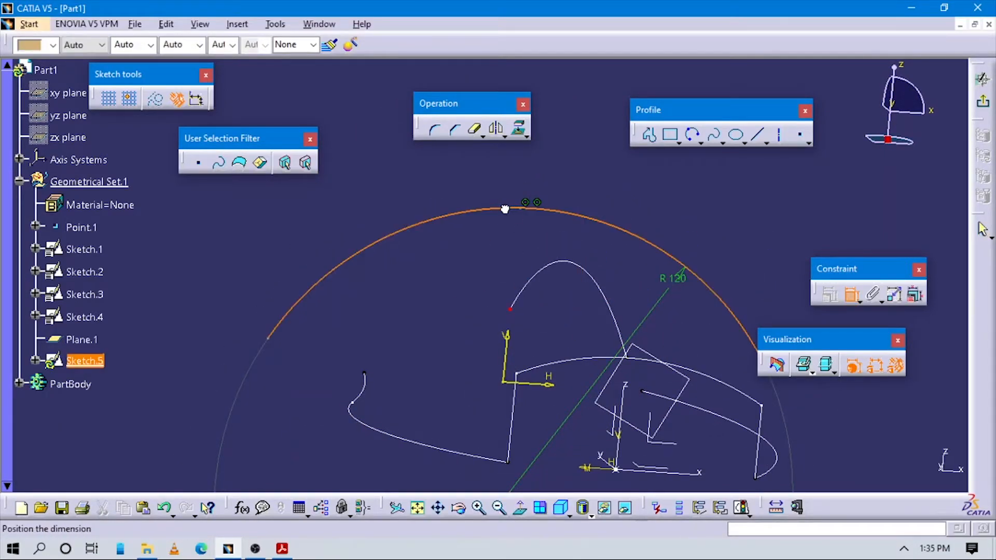
{"action": "left_click", "coordinate": [510, 310]}
{"action": "right_click", "coordinate": [566, 151]}
{"action": "left_click", "coordinate": [605, 275]}
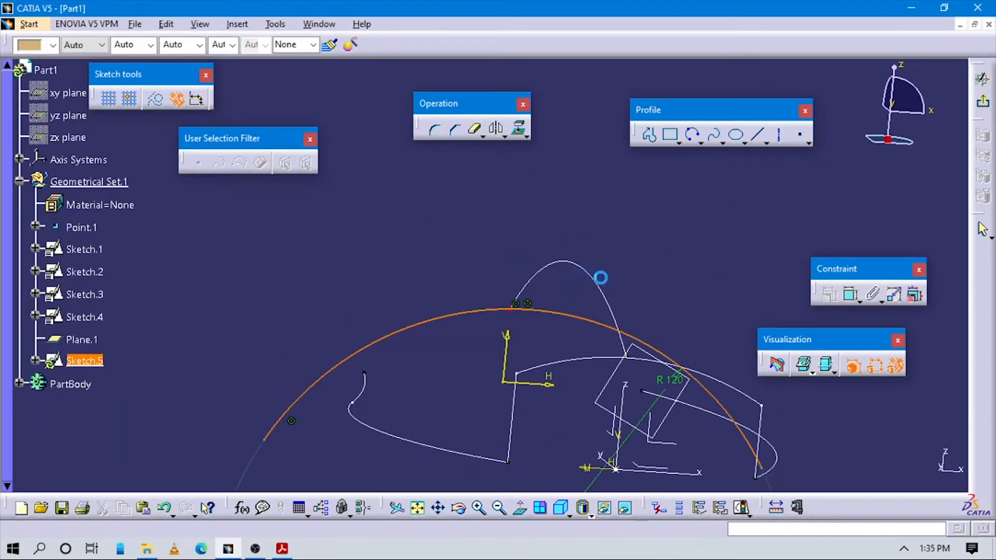
- Sketch two upright Profile lines about 44 mm tall from the horizontal axis, near the two side guide curve ends, crossing the arc
{"action": "middle_click_drag", "start_coordinate": [663, 278], "coordinate": [650, 258]}
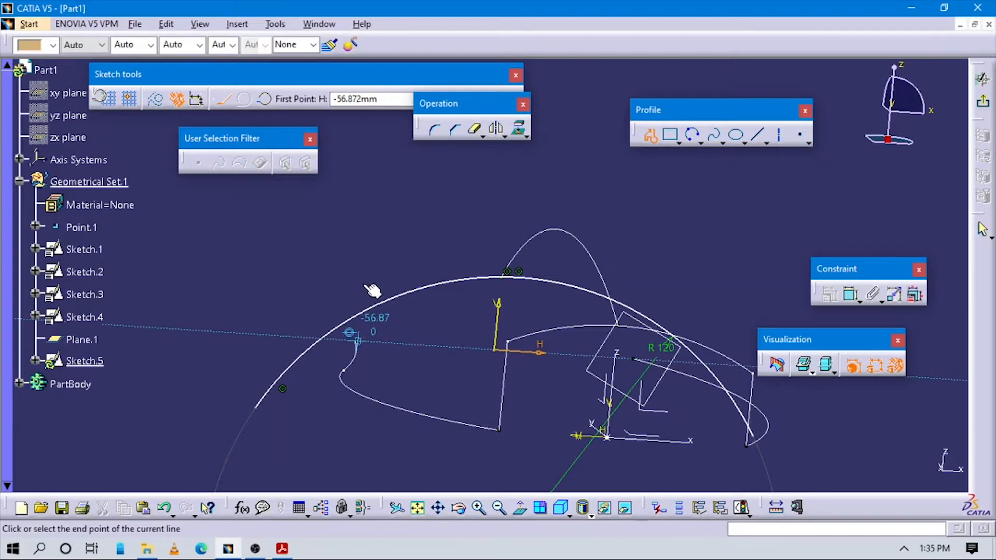
{"action": "left_click", "coordinate": [357, 339]}
{"action": "left_click", "coordinate": [369, 237]}
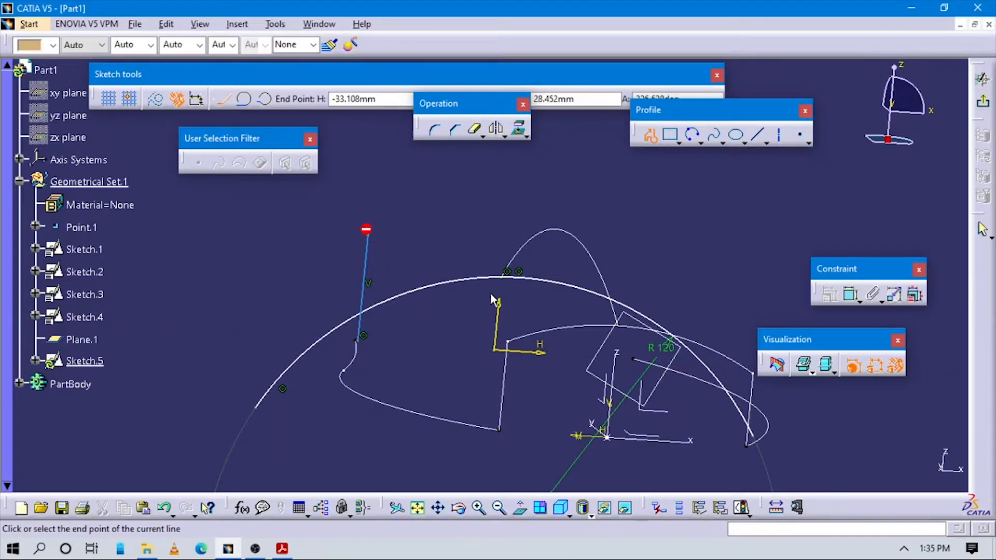
{"action": "mouse_move", "coordinate": [638, 288]}
{"action": "middle_mouse_down"}
{"action": "mouse_move", "coordinate": [596, 231]}
{"action": "mouse_move", "coordinate": [540, 289]}
{"action": "mouse_move", "coordinate": [612, 267]}
{"action": "middle_mouse_up"}
{"action": "left_click", "coordinate": [655, 140]}
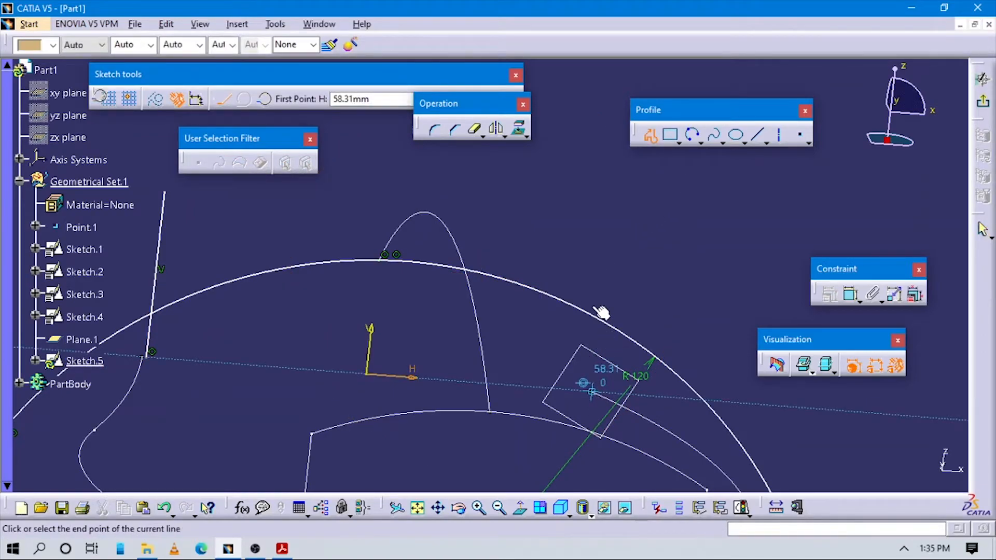
{"action": "left_click", "coordinate": [591, 392]}
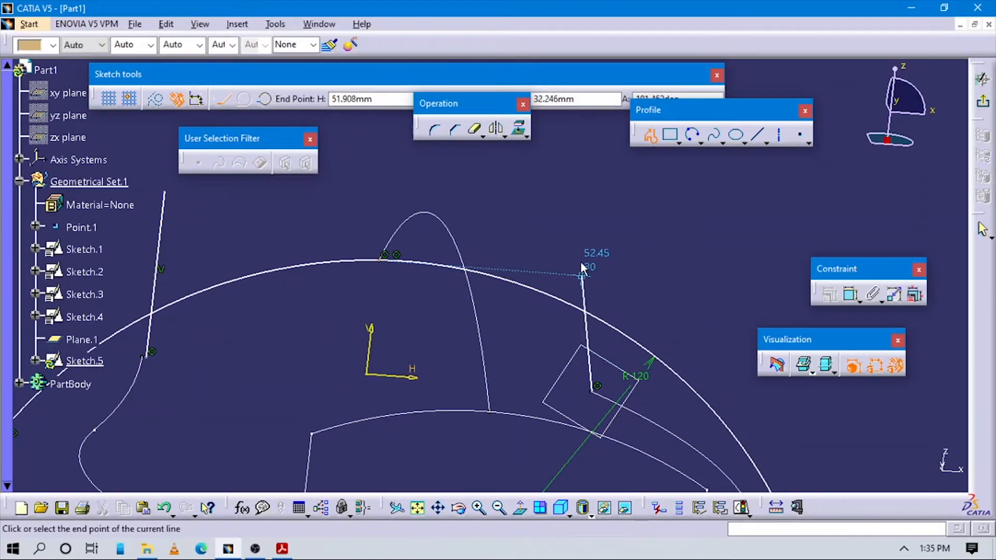
{"action": "double_click", "coordinate": [604, 225]}
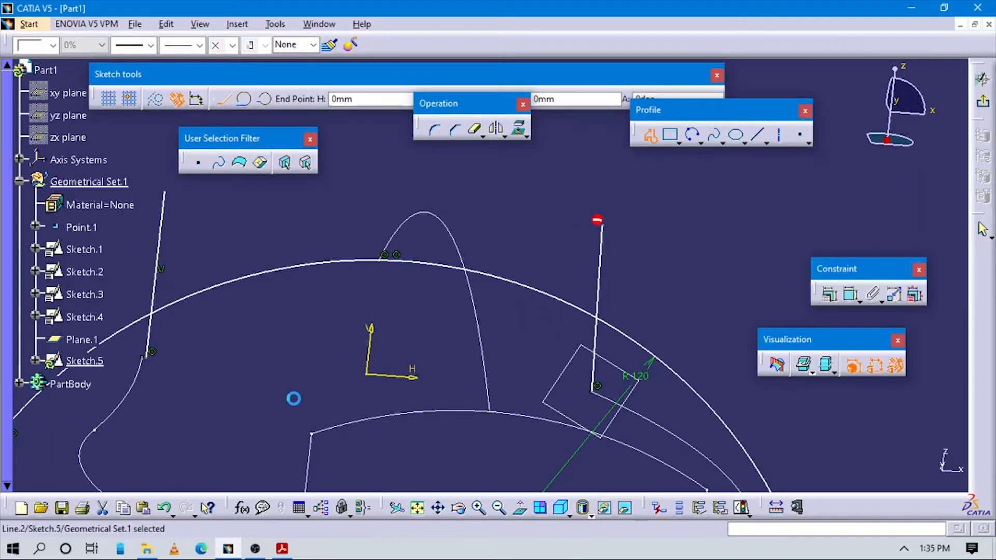
- Make the vertical line on the negative H side coincident with the endpoint of the guide curve beside it
{"action": "mouse_move", "coordinate": [236, 426]}
{"action": "middle_mouse_down"}
{"action": "mouse_move", "coordinate": [558, 325]}
{"action": "mouse_move", "coordinate": [342, 307]}
{"action": "mouse_move", "coordinate": [498, 363]}
{"action": "middle_mouse_up"}
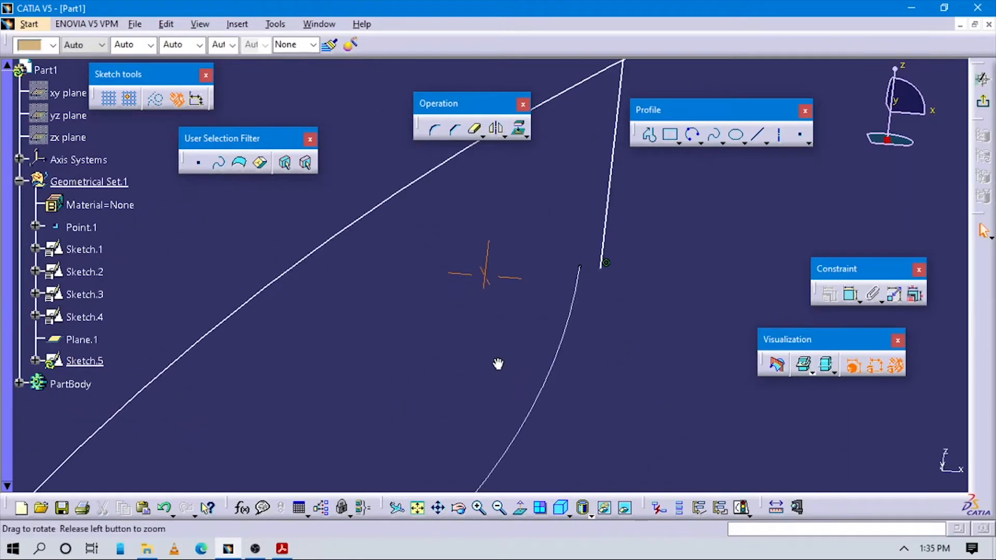
{"action": "left_click", "coordinate": [850, 294]}
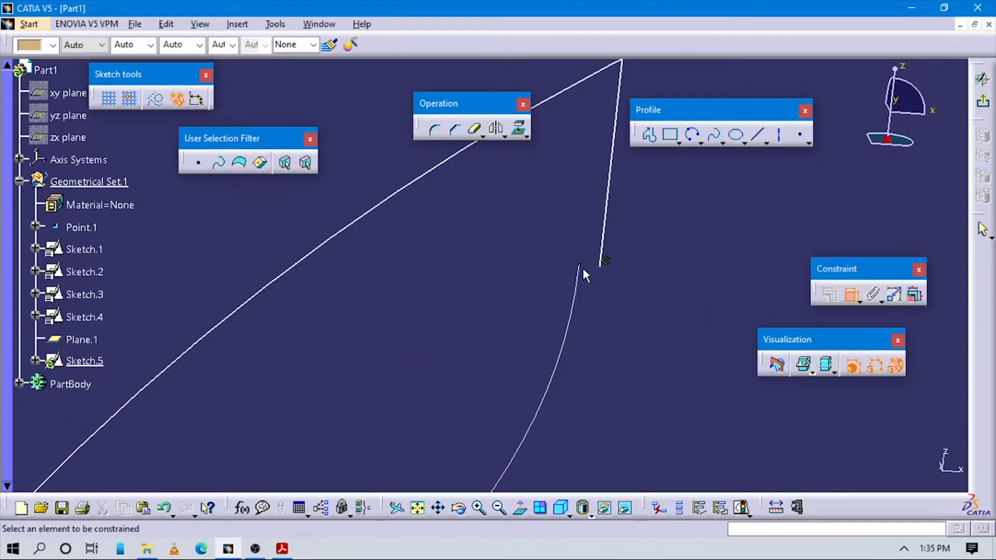
{"action": "right_click", "coordinate": [611, 319]}
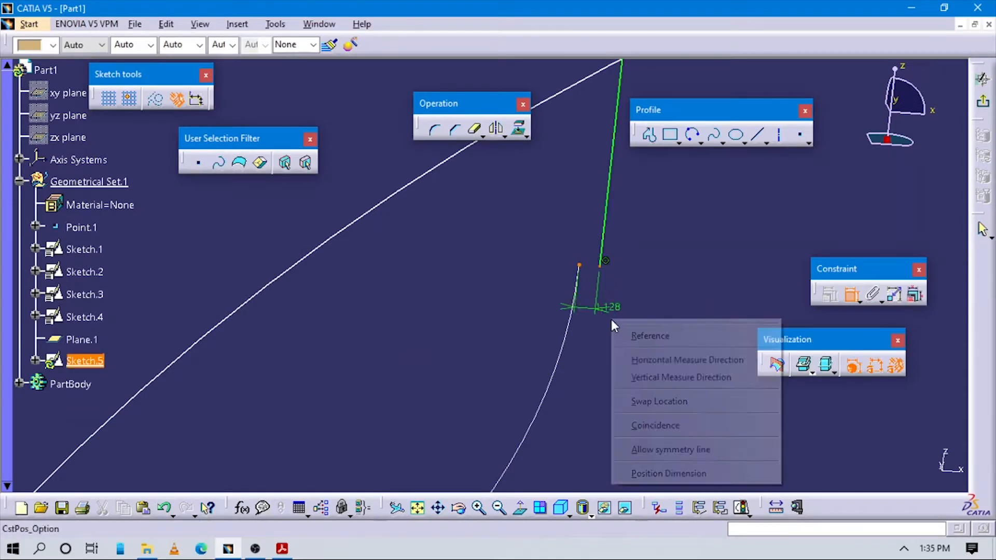
{"action": "left_click", "coordinate": [653, 434]}
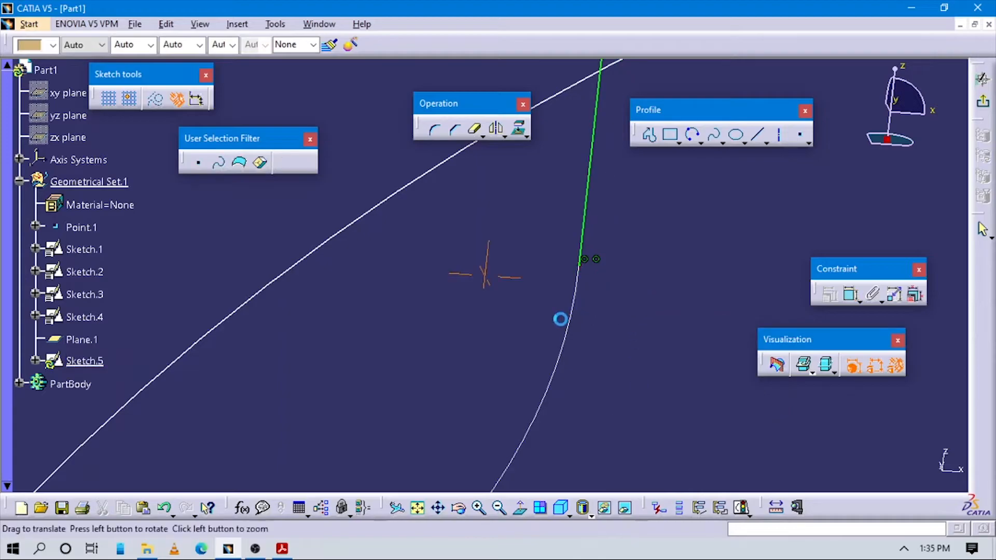
- Make the other upright line coincident with the guide curve endpoint at the Plane.1 symbol
{"action": "middle_click_drag", "start_coordinate": [561, 320], "coordinate": [413, 345]}
{"action": "middle_click_drag", "start_coordinate": [706, 311], "coordinate": [289, 441]}
{"action": "middle_click_drag", "start_coordinate": [420, 334], "coordinate": [103, 330]}
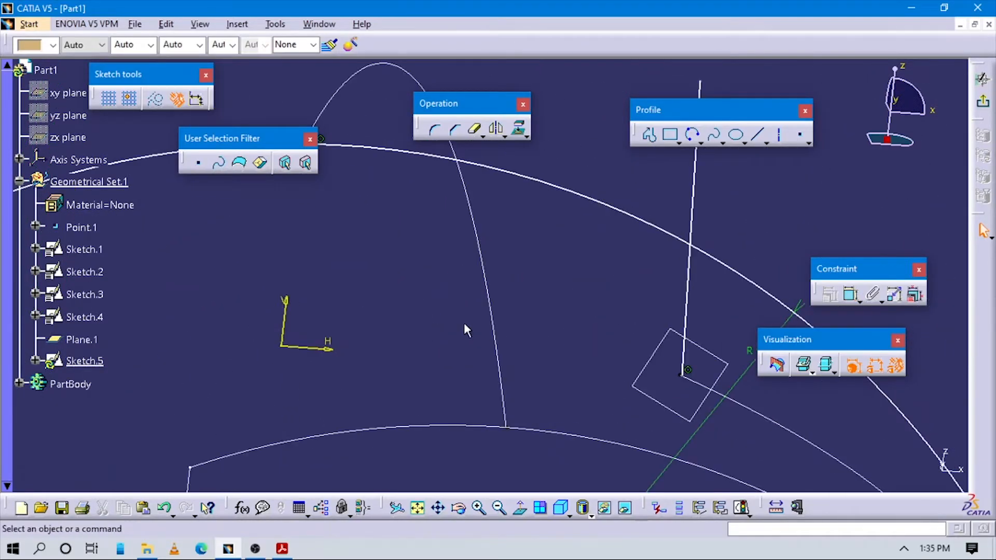
{"action": "mouse_move", "coordinate": [455, 320]}
{"action": "middle_mouse_down"}
{"action": "mouse_move", "coordinate": [269, 303]}
{"action": "mouse_move", "coordinate": [269, 291]}
{"action": "middle_mouse_up"}
{"action": "mouse_move", "coordinate": [503, 352]}
{"action": "middle_mouse_down"}
{"action": "mouse_move", "coordinate": [449, 205]}
{"action": "mouse_move", "coordinate": [519, 333]}
{"action": "middle_mouse_up"}
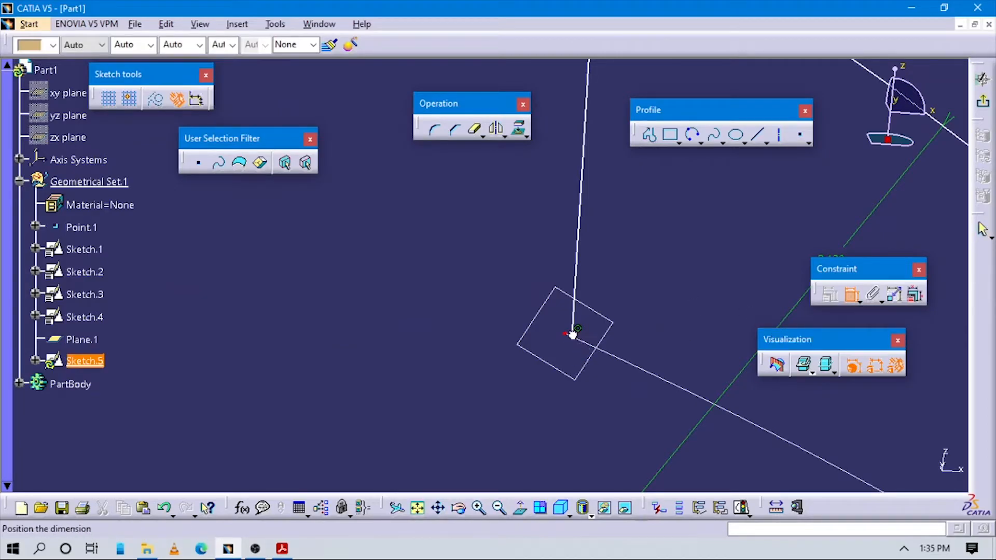
{"action": "right_click", "coordinate": [643, 262]}
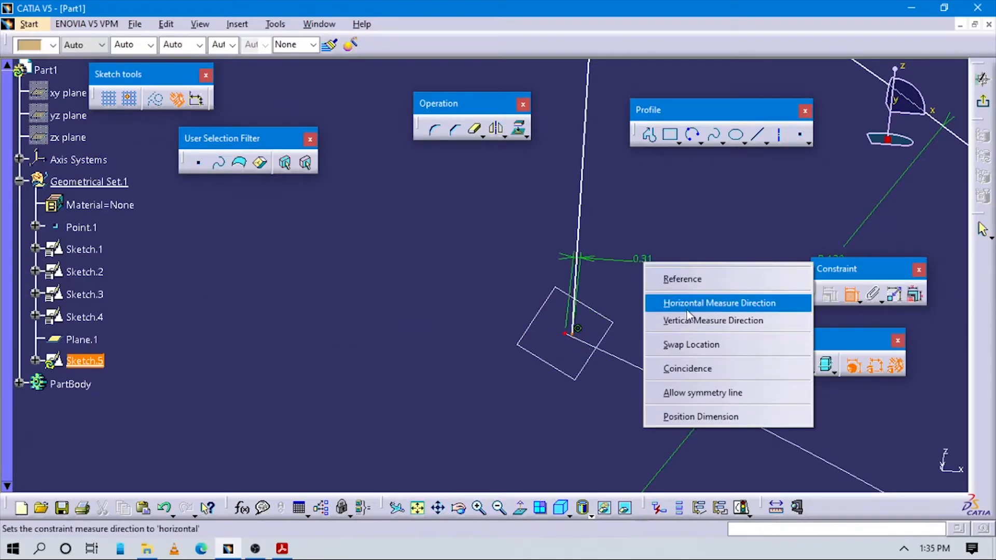
{"action": "left_click", "coordinate": [690, 372]}
- Constrain the upright line beside the Plane.1 symbol to be vertical
{"action": "mouse_move", "coordinate": [644, 313]}
{"action": "middle_mouse_down"}
{"action": "mouse_move", "coordinate": [581, 321]}
{"action": "mouse_move", "coordinate": [489, 372]}
{"action": "mouse_move", "coordinate": [372, 342]}
{"action": "mouse_move", "coordinate": [378, 350]}
{"action": "mouse_move", "coordinate": [349, 371]}
{"action": "mouse_move", "coordinate": [275, 366]}
{"action": "mouse_move", "coordinate": [436, 363]}
{"action": "mouse_move", "coordinate": [486, 350]}
{"action": "middle_mouse_up"}
{"action": "left_click", "coordinate": [566, 280]}
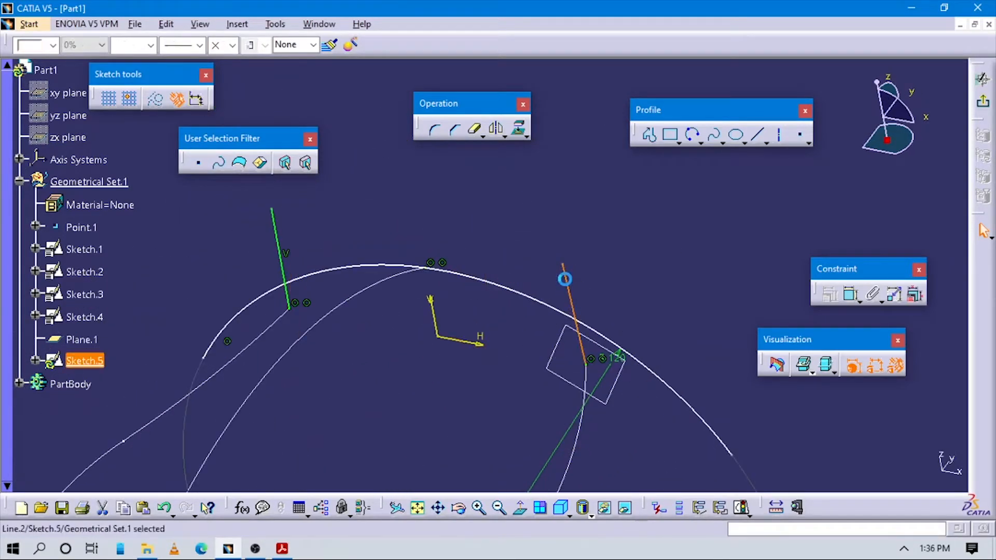
{"action": "right_click", "coordinate": [565, 279]}
{"action": "mouse_move", "coordinate": [633, 501]}
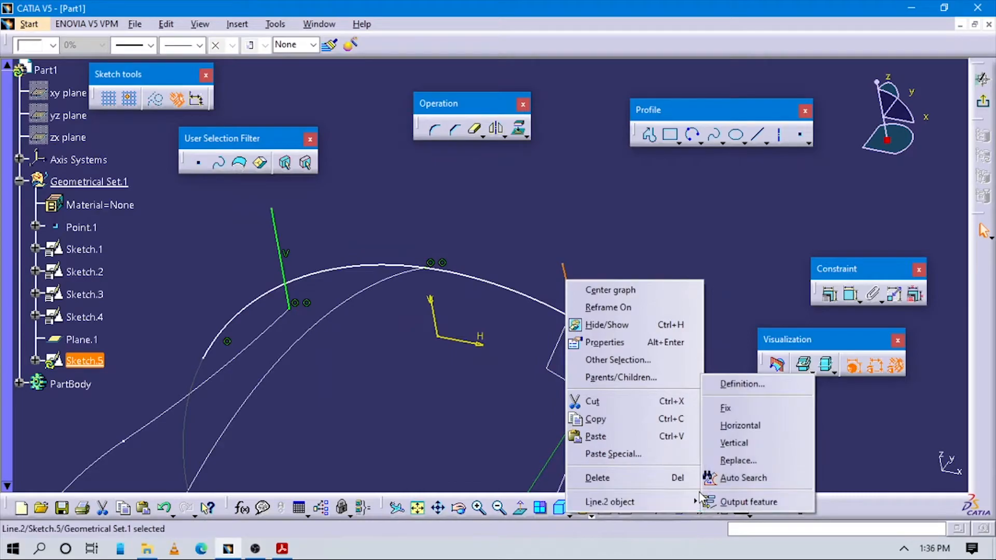
{"action": "left_click", "coordinate": [731, 444]}
{"action": "middle_click_drag", "start_coordinate": [438, 391], "coordinate": [477, 388]}
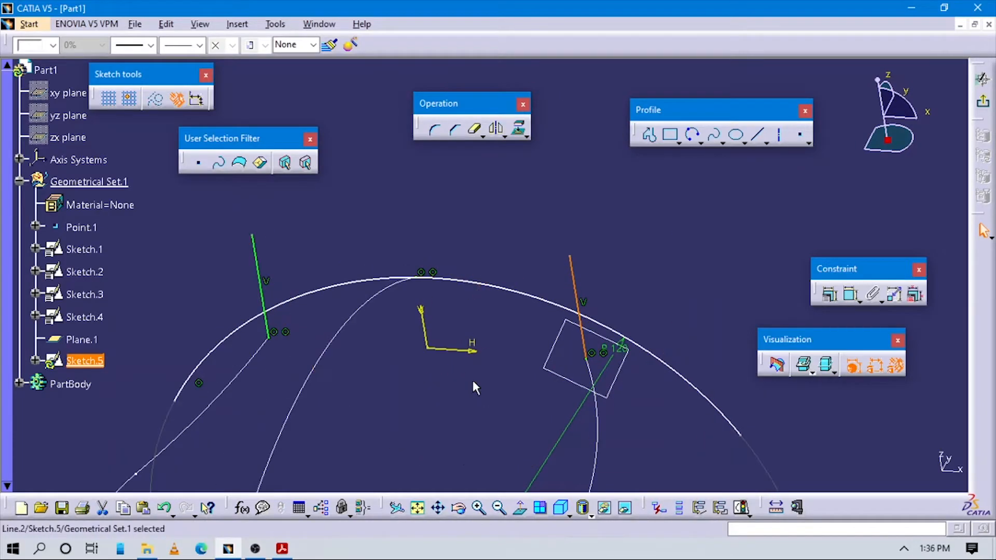
{"action": "left_click", "coordinate": [472, 387]}
- Add a second radius dimension to the section arc, placed above the arc on the positive H side
{"action": "mouse_move", "coordinate": [416, 400]}
{"action": "middle_mouse_down"}
{"action": "mouse_move", "coordinate": [520, 372]}
{"action": "mouse_move", "coordinate": [544, 294]}
{"action": "middle_mouse_up"}
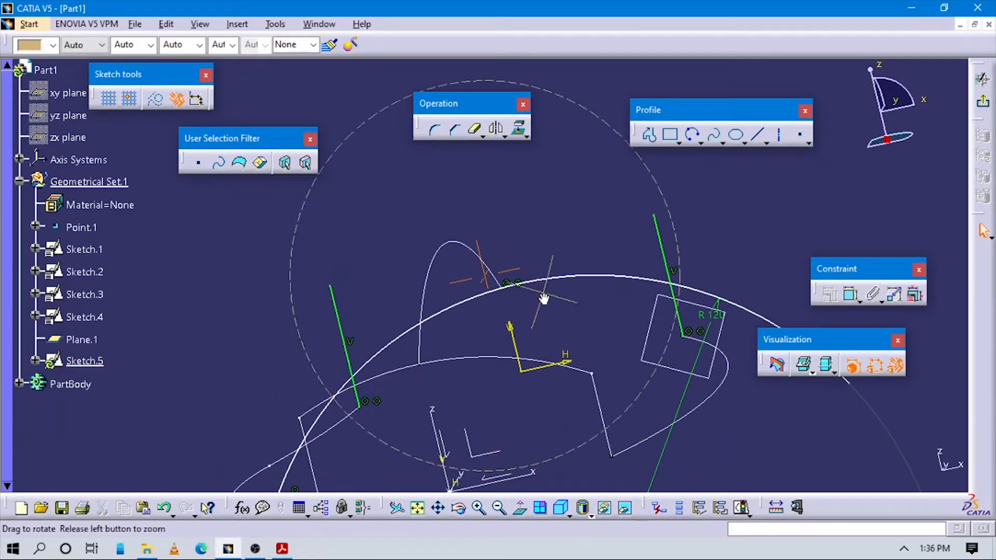
{"action": "left_click", "coordinate": [520, 507]}
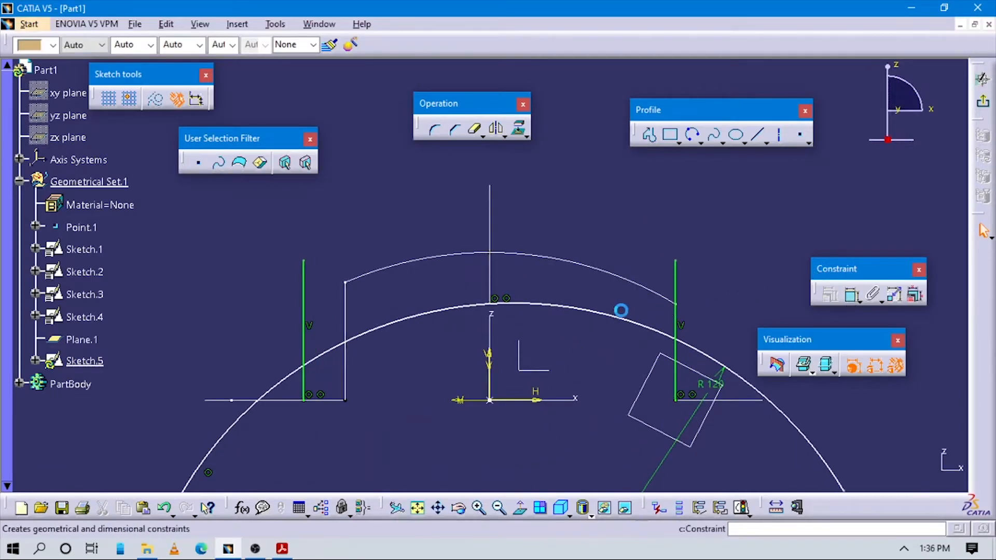
{"action": "left_click", "coordinate": [605, 319]}
{"action": "left_click", "coordinate": [620, 221]}
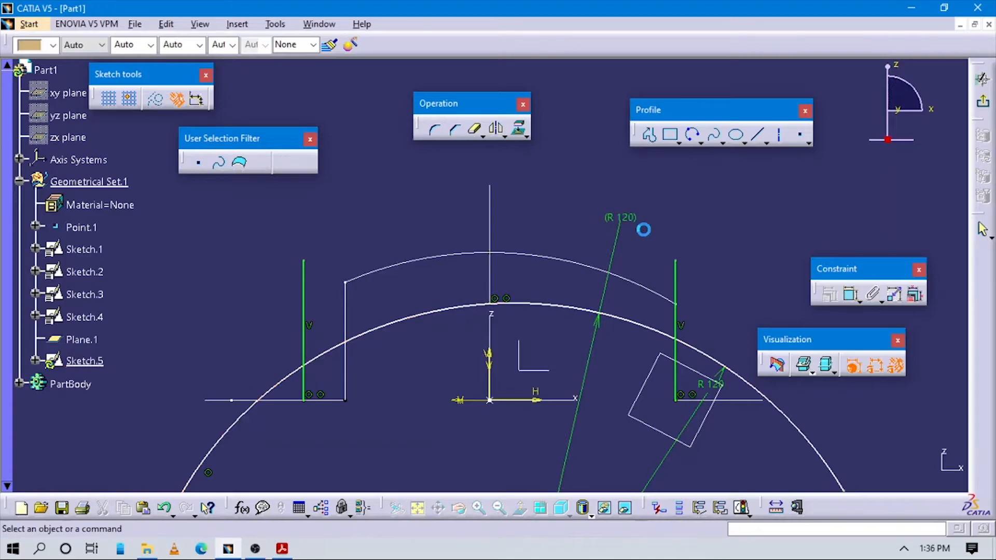
{"action": "middle_click_drag", "start_coordinate": [605, 316], "coordinate": [615, 323]}
{"action": "mouse_move", "coordinate": [533, 381]}
{"action": "middle_mouse_down"}
{"action": "mouse_move", "coordinate": [552, 400]}
{"action": "mouse_move", "coordinate": [520, 338]}
{"action": "mouse_move", "coordinate": [527, 383]}
{"action": "mouse_move", "coordinate": [517, 432]}
{"action": "middle_mouse_up"}
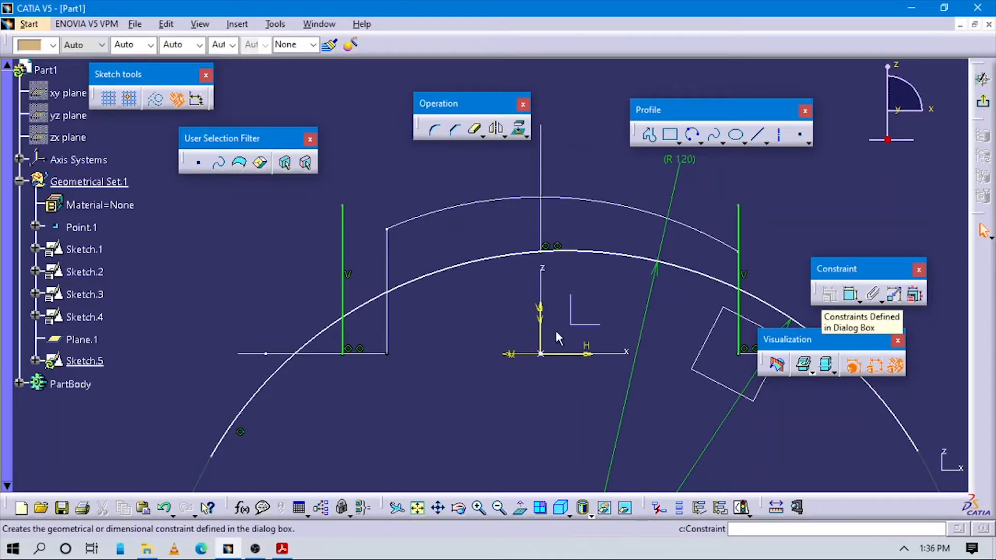
{"action": "middle_click_drag", "start_coordinate": [556, 331], "coordinate": [545, 354]}
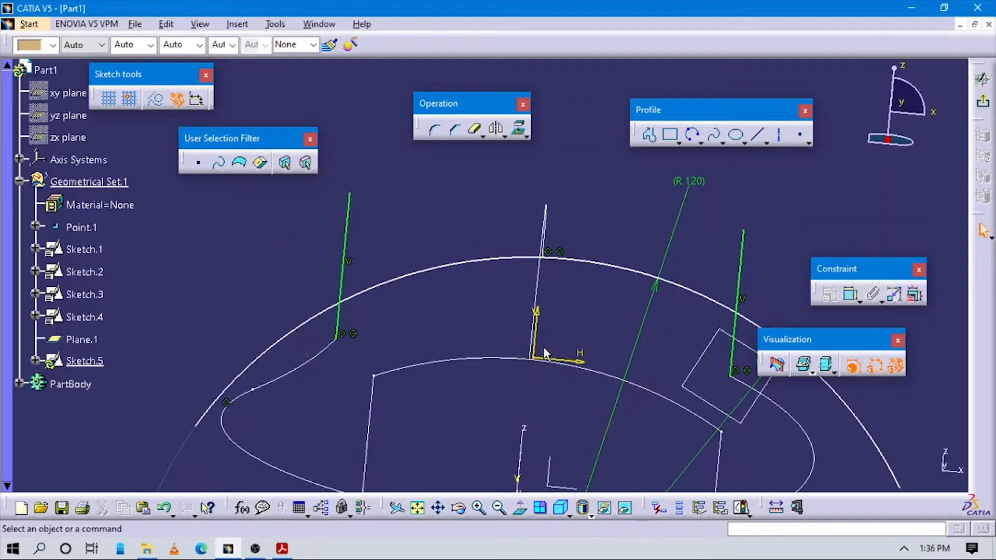
- Switch to the tutorial PDF in Acrobat Reader, examine the section figures up to Figure 9-85, and return to CATIA
{"action": "key", "text": "alt+Tab"}
{"action": "scroll", "coordinate": [534, 333], "scroll_direction": "down", "scroll_amount": 20}
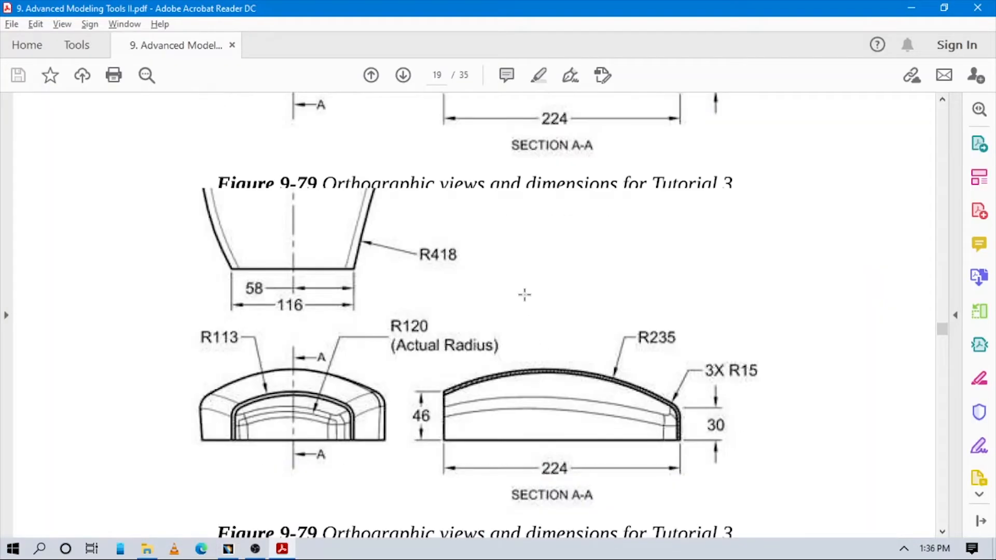
{"action": "scroll", "coordinate": [520, 313], "scroll_direction": "down", "scroll_amount": 12}
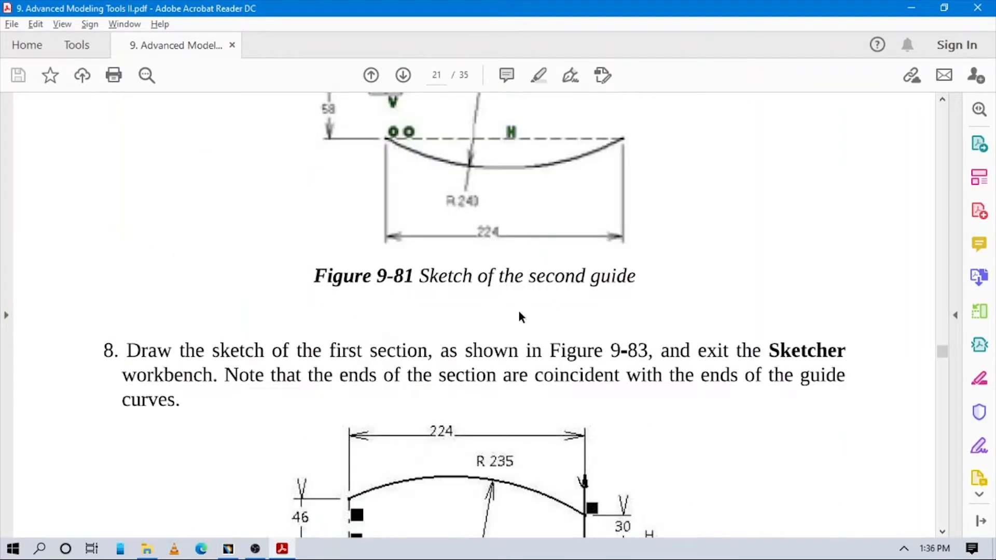
{"action": "scroll", "coordinate": [520, 315], "scroll_direction": "down", "scroll_amount": 10}
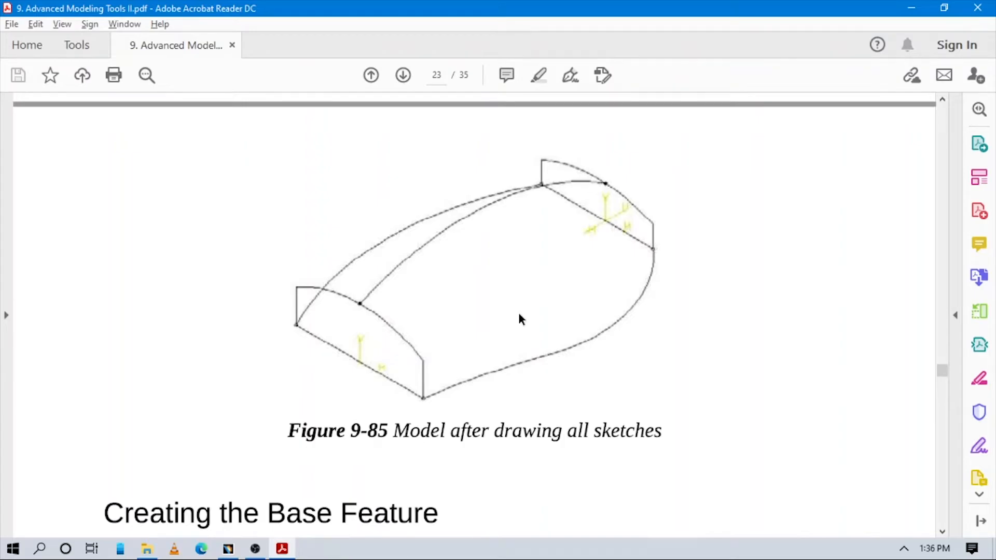
{"action": "key", "text": "alt+Tab"}
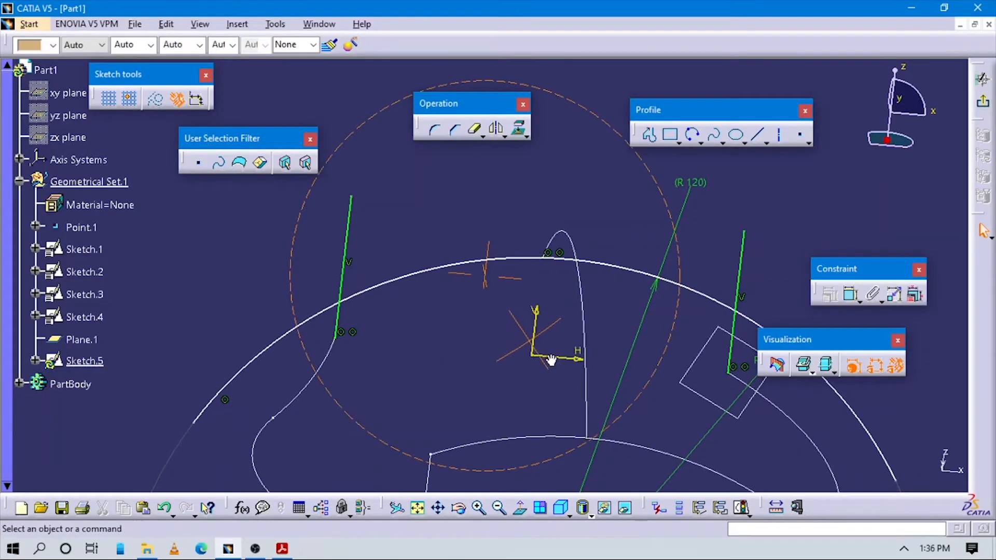
- Quick Trim the arc beyond the two vertical lines and the parts of both lines above the arc
{"action": "middle_click_drag", "start_coordinate": [551, 360], "coordinate": [556, 385]}
{"action": "mouse_move", "coordinate": [555, 385]}
{"action": "middle_mouse_down"}
{"action": "mouse_move", "coordinate": [492, 188]}
{"action": "mouse_move", "coordinate": [523, 358]}
{"action": "mouse_move", "coordinate": [502, 308]}
{"action": "mouse_move", "coordinate": [509, 351]}
{"action": "mouse_move", "coordinate": [455, 348]}
{"action": "mouse_move", "coordinate": [488, 333]}
{"action": "mouse_move", "coordinate": [441, 331]}
{"action": "middle_mouse_up"}
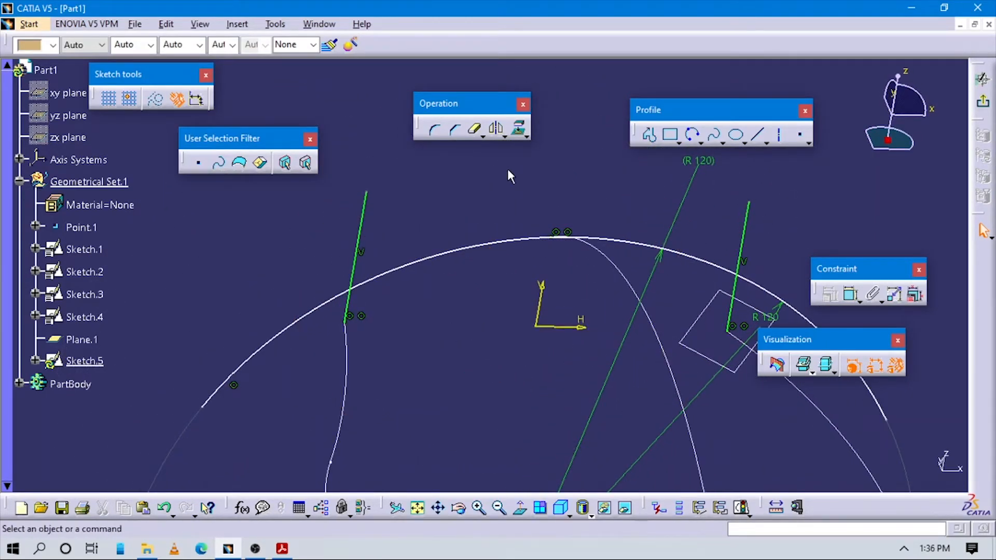
{"action": "left_click", "coordinate": [475, 132]}
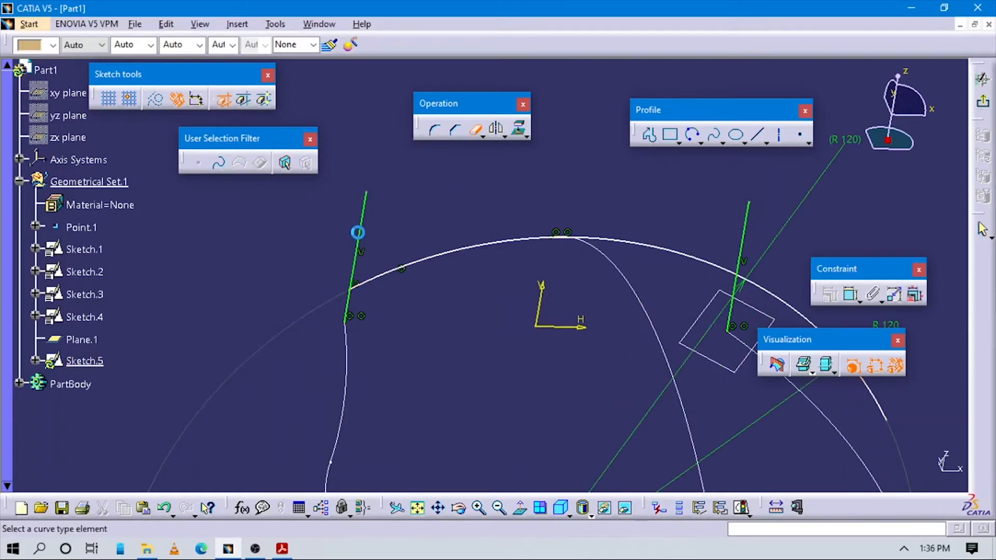
{"action": "middle_click_drag", "start_coordinate": [883, 257], "coordinate": [594, 297]}
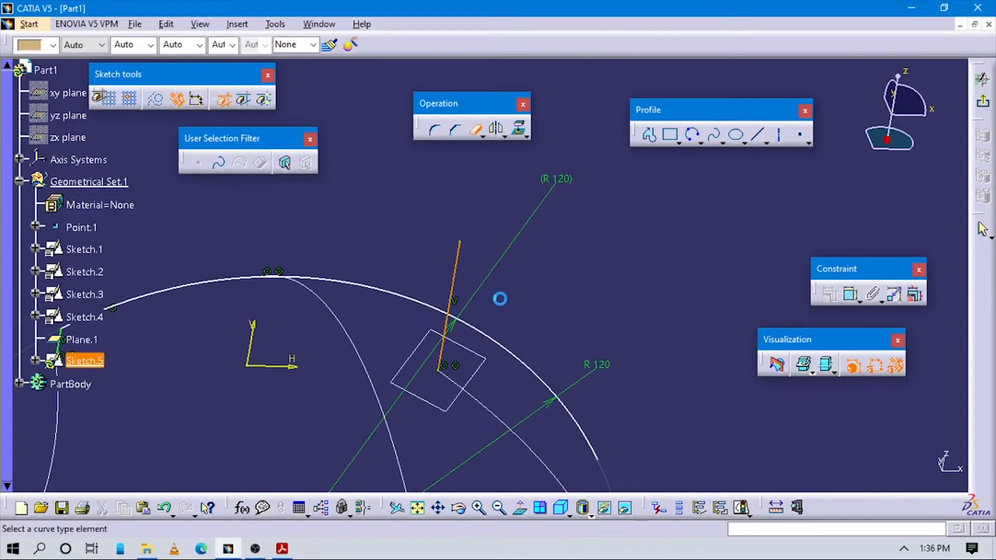
{"action": "left_click", "coordinate": [499, 342]}
{"action": "mouse_move", "coordinate": [415, 356]}
{"action": "middle_mouse_down"}
{"action": "mouse_move", "coordinate": [554, 275]}
{"action": "mouse_move", "coordinate": [437, 306]}
{"action": "middle_mouse_up"}
{"action": "key", "text": "Escape"}
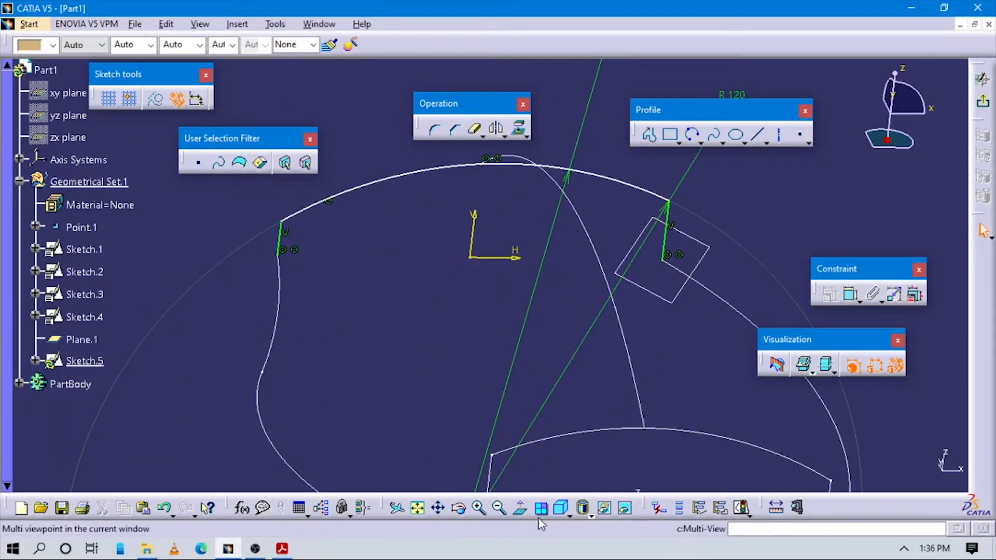
- Examine the trimmed second section against the guide curves and the first section from normal and tilted views
{"action": "left_click", "coordinate": [521, 512]}
{"action": "mouse_move", "coordinate": [566, 357]}
{"action": "middle_mouse_down"}
{"action": "mouse_move", "coordinate": [574, 373]}
{"action": "mouse_move", "coordinate": [546, 318]}
{"action": "middle_mouse_up"}
{"action": "mouse_move", "coordinate": [478, 322]}
{"action": "middle_mouse_down"}
{"action": "mouse_move", "coordinate": [425, 302]}
{"action": "mouse_move", "coordinate": [344, 345]}
{"action": "mouse_move", "coordinate": [422, 335]}
{"action": "mouse_move", "coordinate": [476, 371]}
{"action": "mouse_move", "coordinate": [457, 358]}
{"action": "mouse_move", "coordinate": [439, 367]}
{"action": "mouse_move", "coordinate": [509, 438]}
{"action": "middle_mouse_up"}
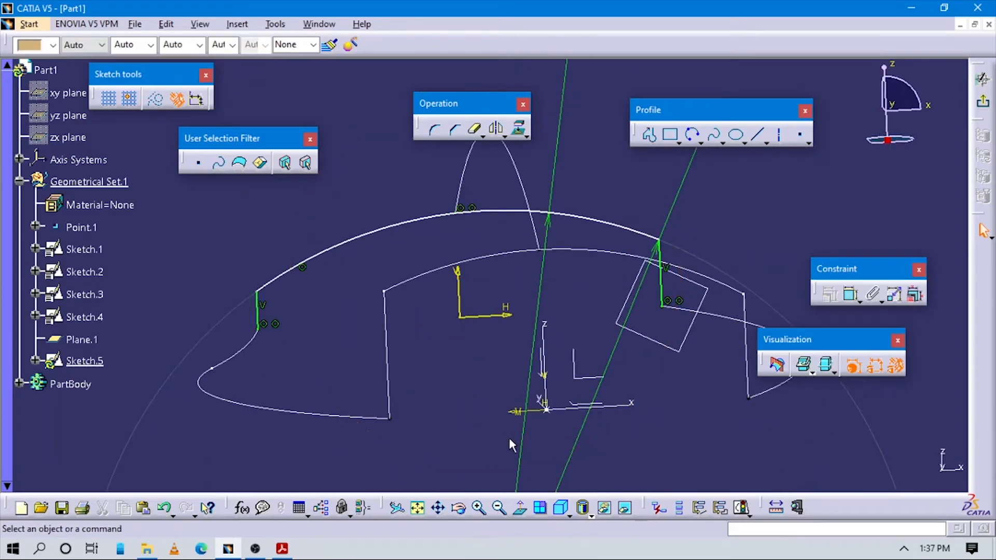
{"action": "left_click", "coordinate": [521, 508]}
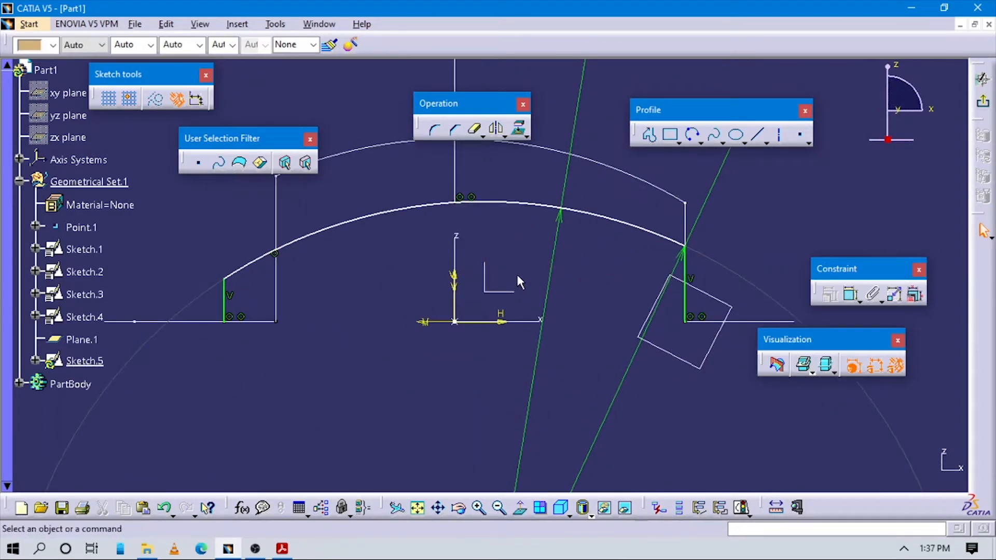
{"action": "middle_click_drag", "start_coordinate": [493, 306], "coordinate": [559, 325]}
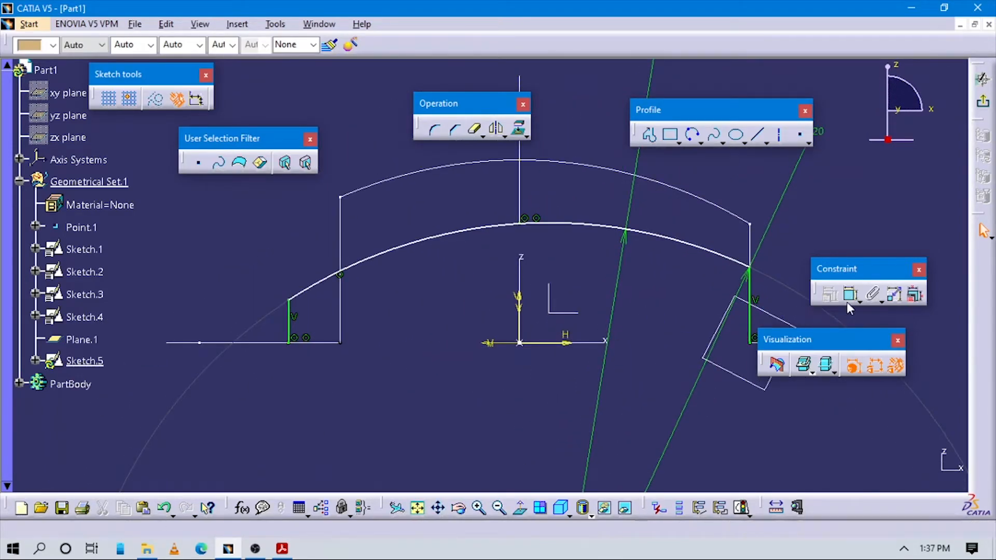
{"action": "mouse_move", "coordinate": [618, 322]}
{"action": "middle_mouse_down"}
{"action": "mouse_move", "coordinate": [496, 314]}
{"action": "mouse_move", "coordinate": [519, 372]}
{"action": "mouse_move", "coordinate": [336, 313]}
{"action": "mouse_move", "coordinate": [423, 313]}
{"action": "mouse_move", "coordinate": [420, 331]}
{"action": "middle_mouse_up"}
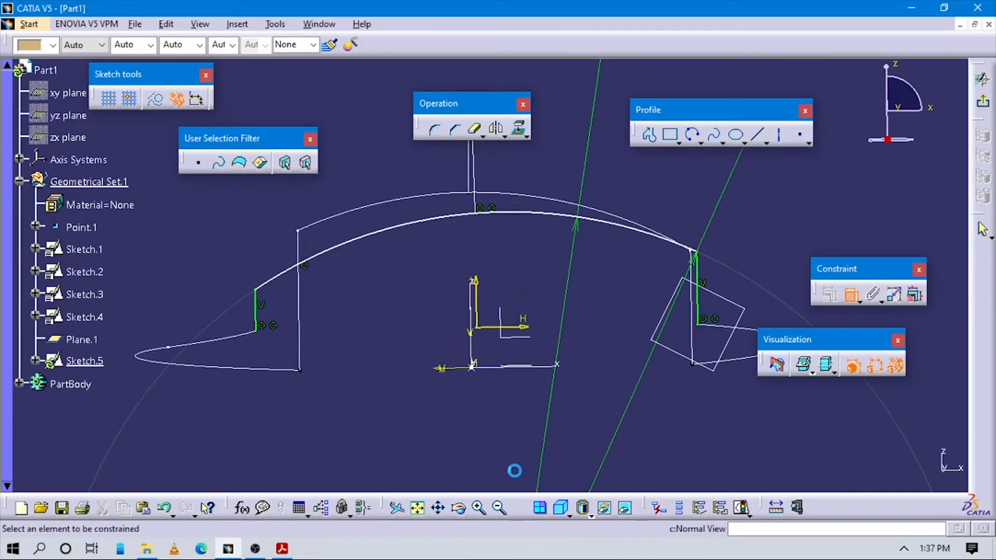
{"action": "mouse_move", "coordinate": [387, 371]}
{"action": "middle_mouse_down"}
{"action": "mouse_move", "coordinate": [434, 371]}
{"action": "mouse_move", "coordinate": [428, 352]}
{"action": "middle_mouse_up"}
{"action": "mouse_move", "coordinate": [450, 273]}
{"action": "middle_mouse_down"}
{"action": "mouse_move", "coordinate": [518, 333]}
{"action": "mouse_move", "coordinate": [565, 446]}
{"action": "middle_mouse_up"}
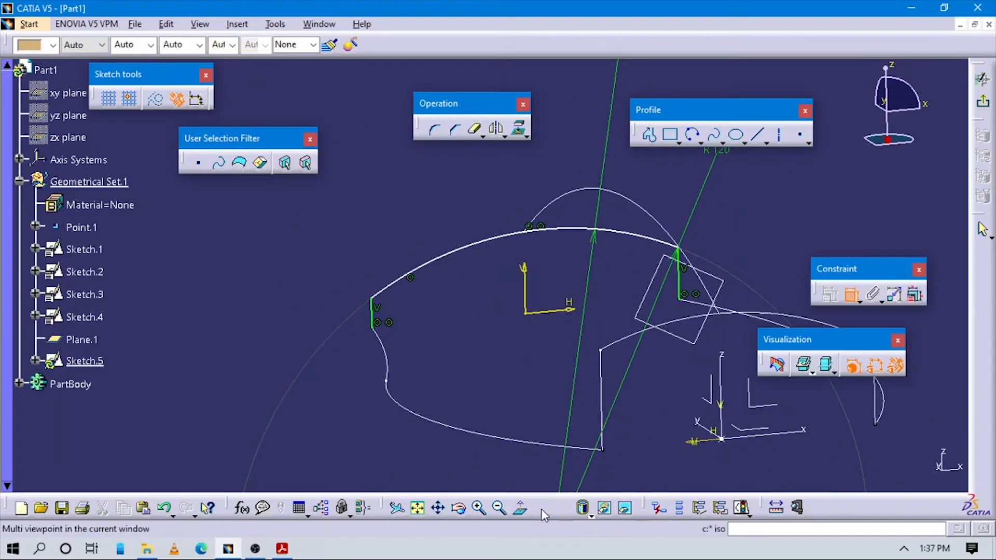
- Try to constrain the arc's two endpoints with a horizontal distance dimension using the V axis as symmetry line
{"action": "left_click", "coordinate": [522, 510]}
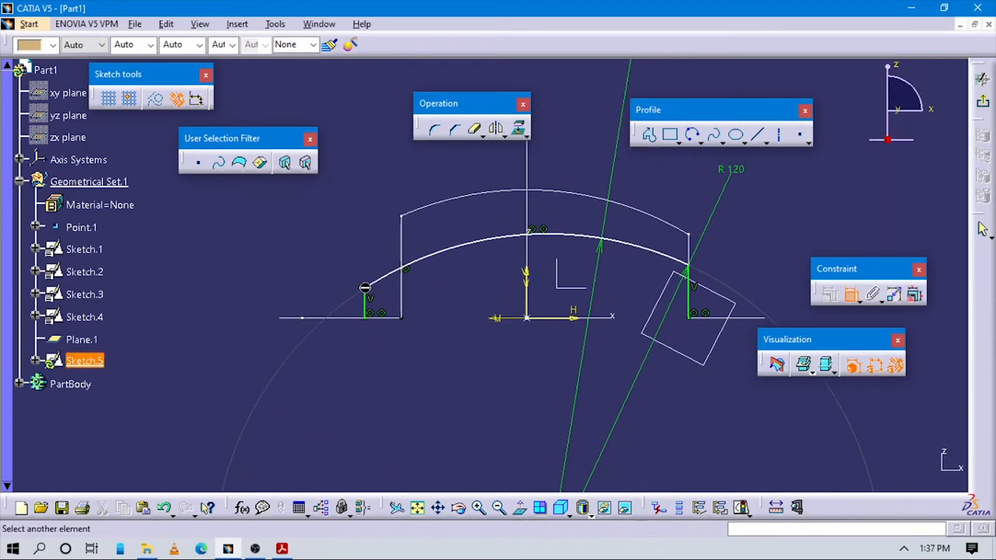
{"action": "right_click", "coordinate": [689, 182]}
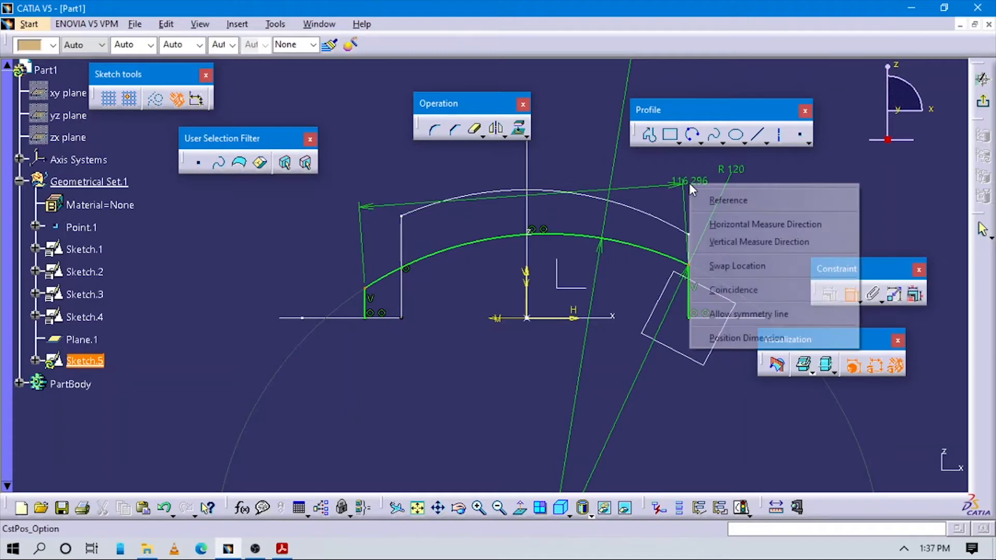
{"action": "left_click", "coordinate": [736, 230]}
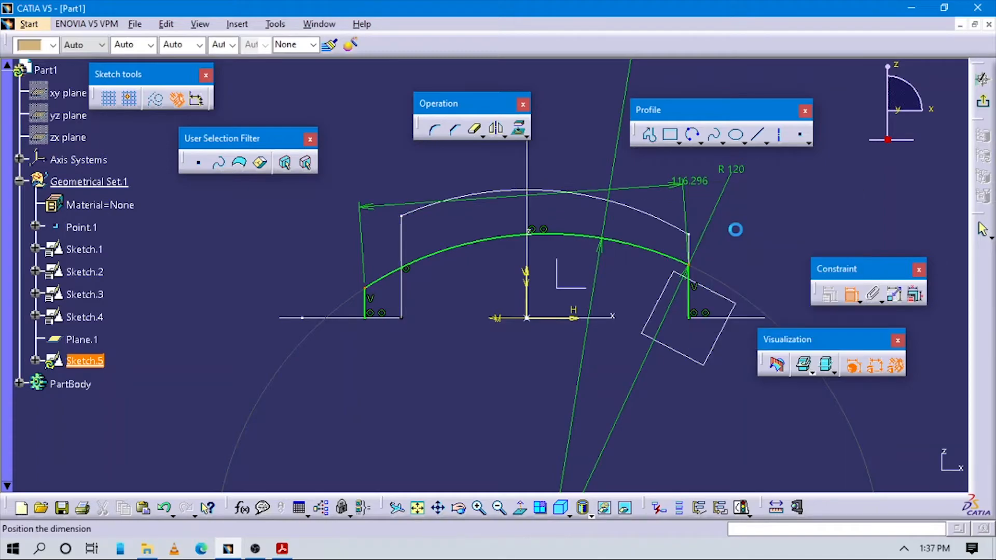
{"action": "right_click", "coordinate": [699, 194]}
{"action": "left_click", "coordinate": [732, 236]}
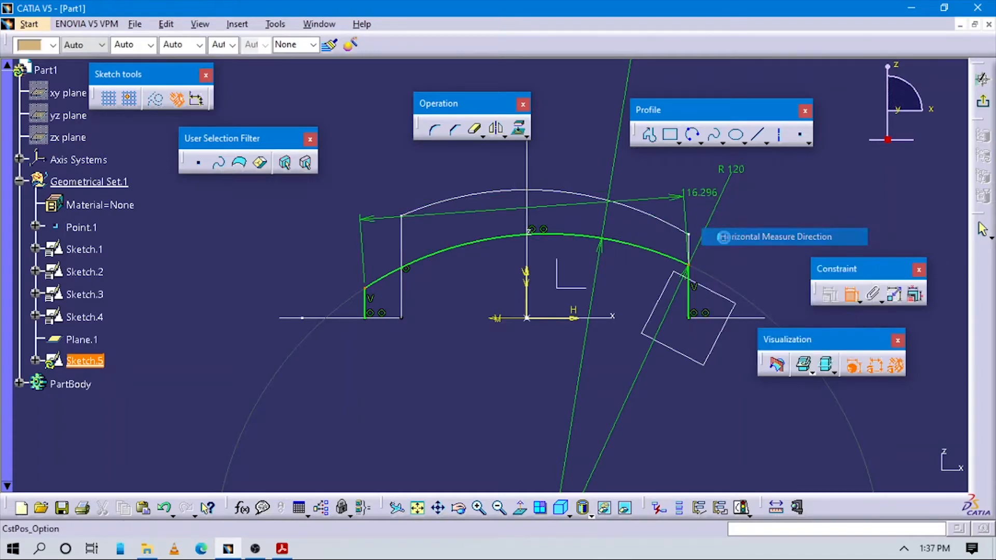
{"action": "right_click", "coordinate": [664, 181]}
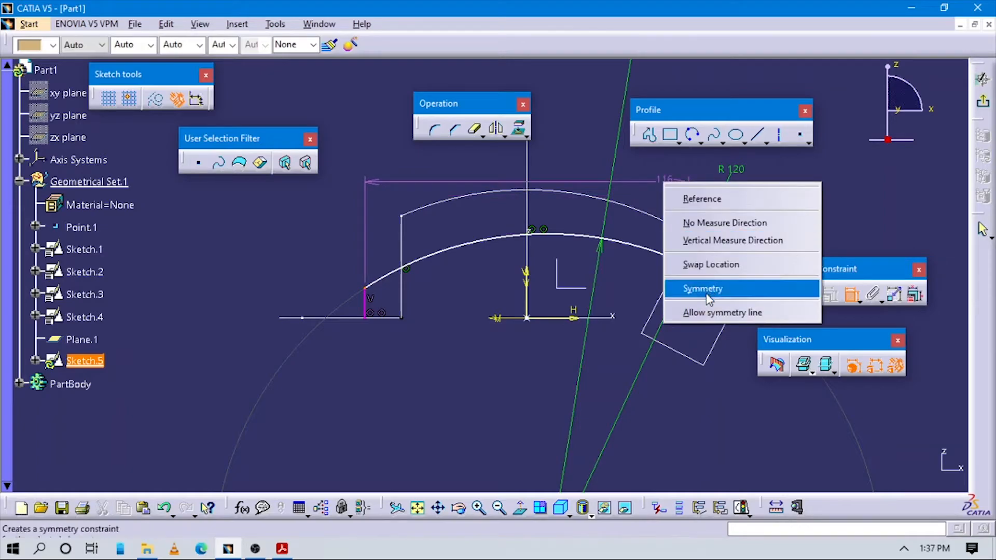
{"action": "left_click", "coordinate": [721, 313]}
{"action": "left_click", "coordinate": [525, 277]}
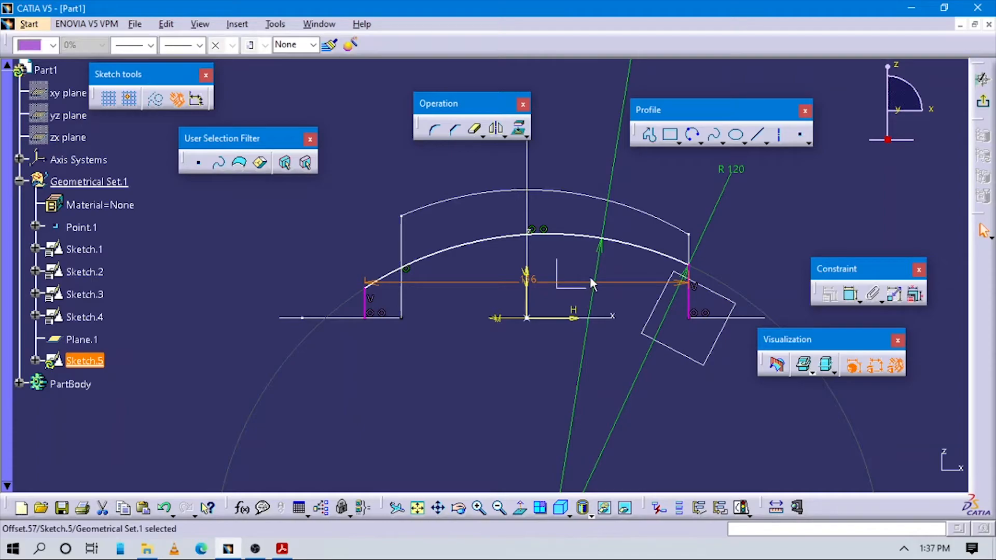
{"action": "key", "text": "Escape"}
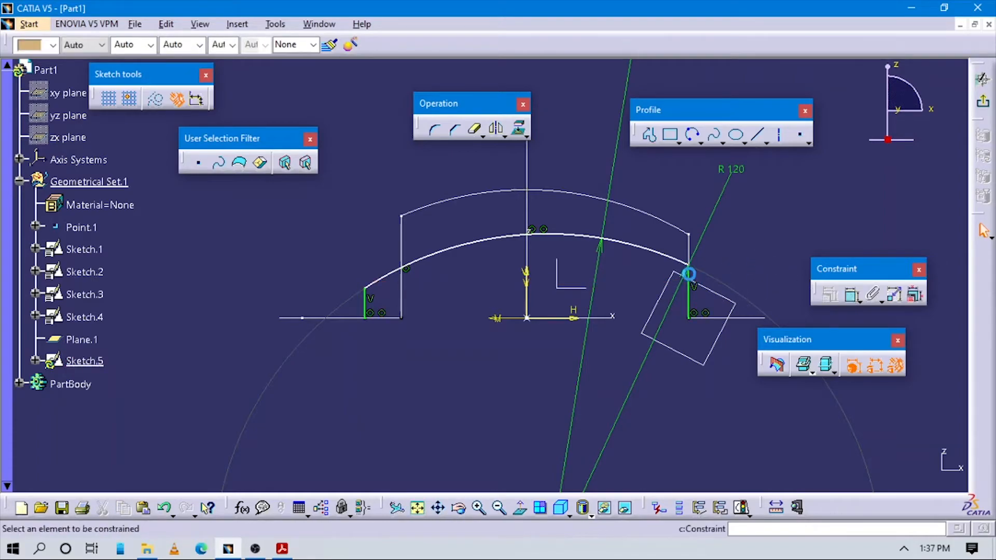
- Retry the horizontal endpoint constraint about the V axis, starting from the arc end beside Plane.1, and delete the resulting dimension
{"action": "left_click", "coordinate": [684, 268]}
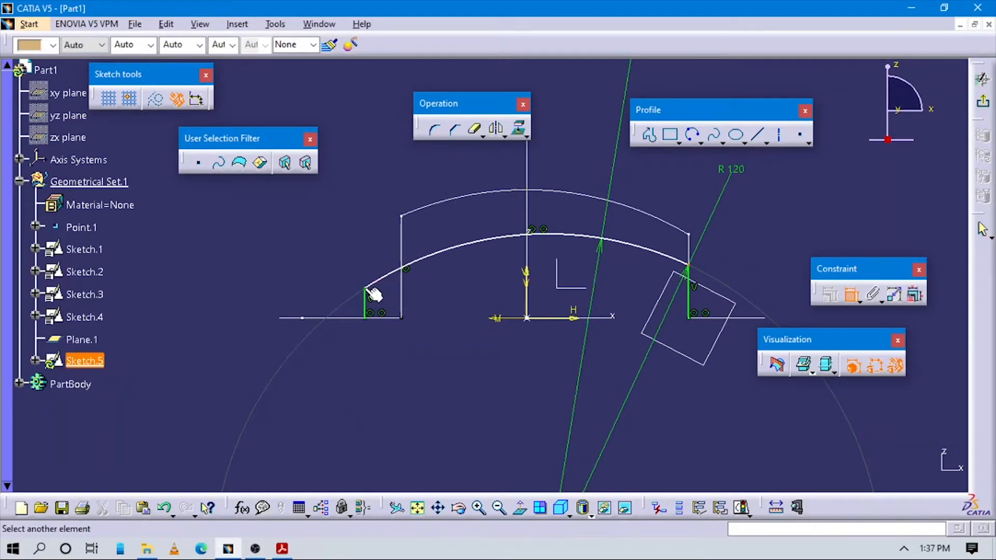
{"action": "left_click", "coordinate": [369, 291]}
{"action": "right_click", "coordinate": [459, 206]}
{"action": "left_click", "coordinate": [509, 246]}
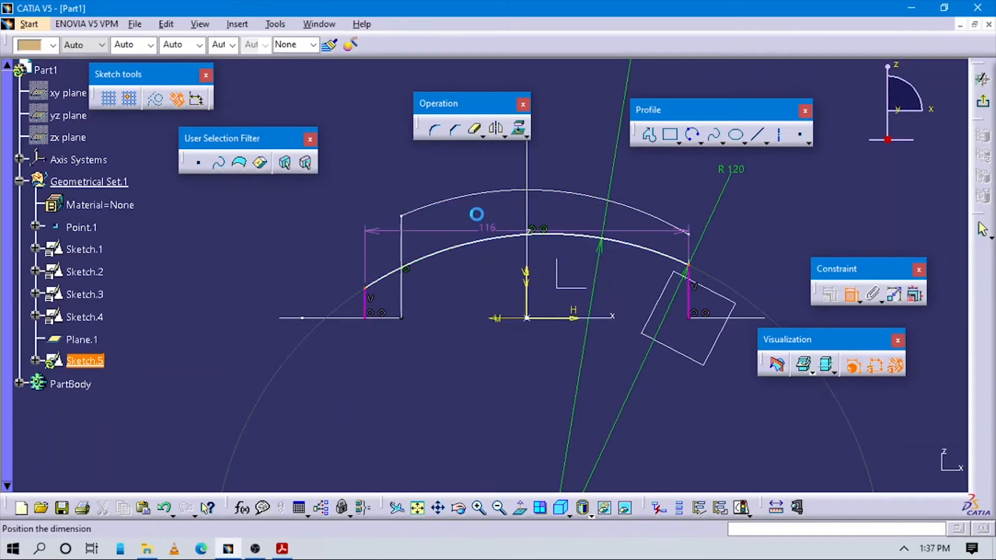
{"action": "right_click", "coordinate": [477, 212]}
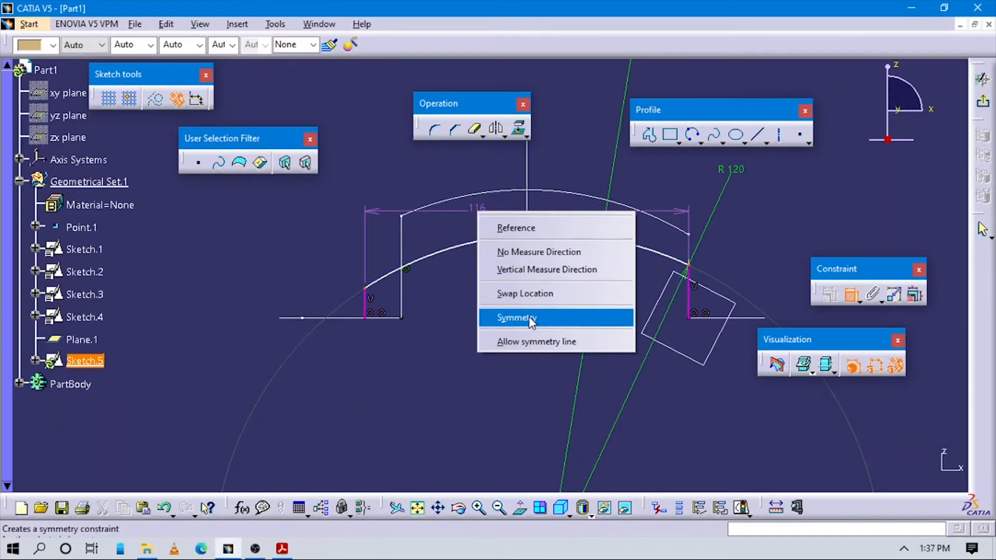
{"action": "left_click", "coordinate": [536, 341]}
{"action": "left_click", "coordinate": [526, 275]}
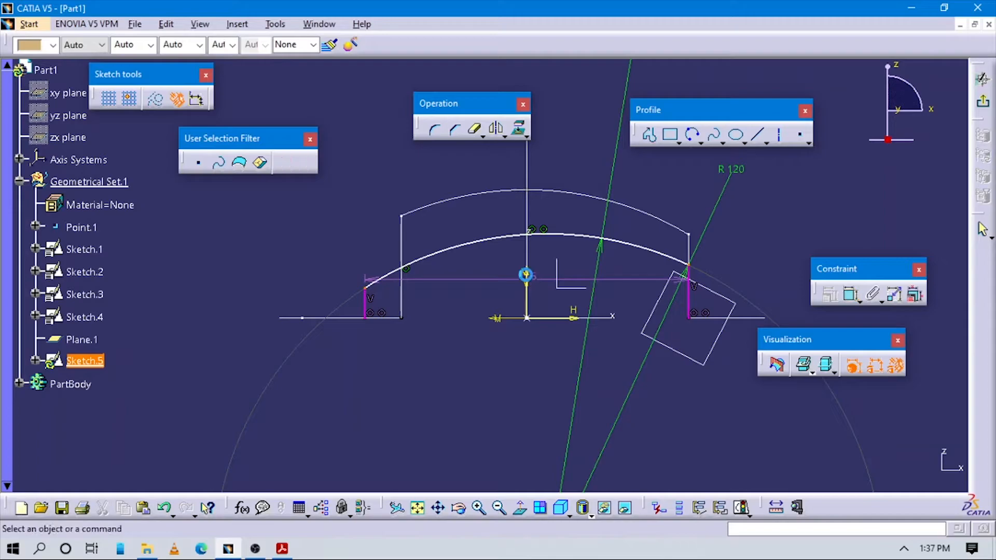
{"action": "mouse_move", "coordinate": [542, 290]}
{"action": "middle_mouse_down"}
{"action": "mouse_move", "coordinate": [539, 311]}
{"action": "mouse_move", "coordinate": [534, 275]}
{"action": "mouse_move", "coordinate": [542, 285]}
{"action": "middle_mouse_up"}
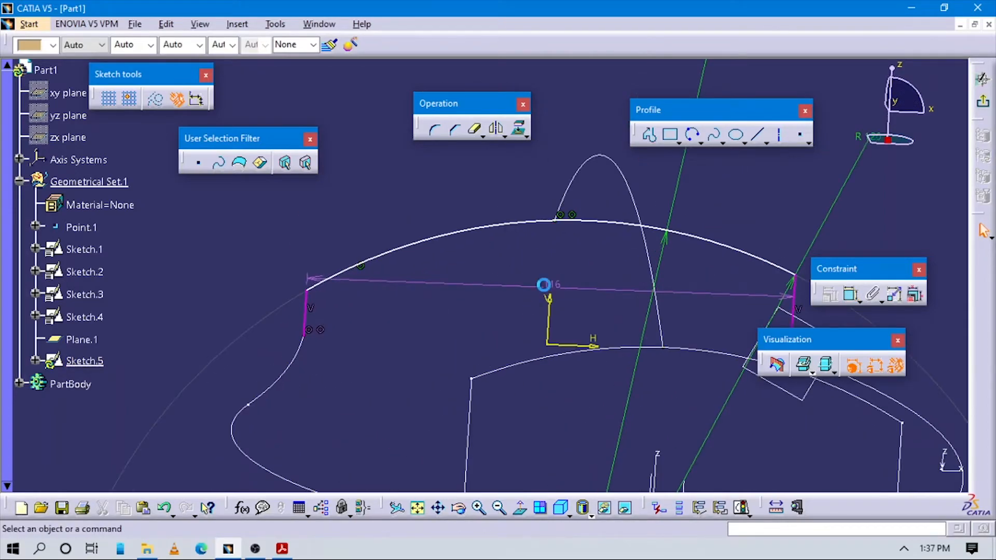
{"action": "left_click", "coordinate": [550, 286]}
{"action": "key", "text": "Delete"}
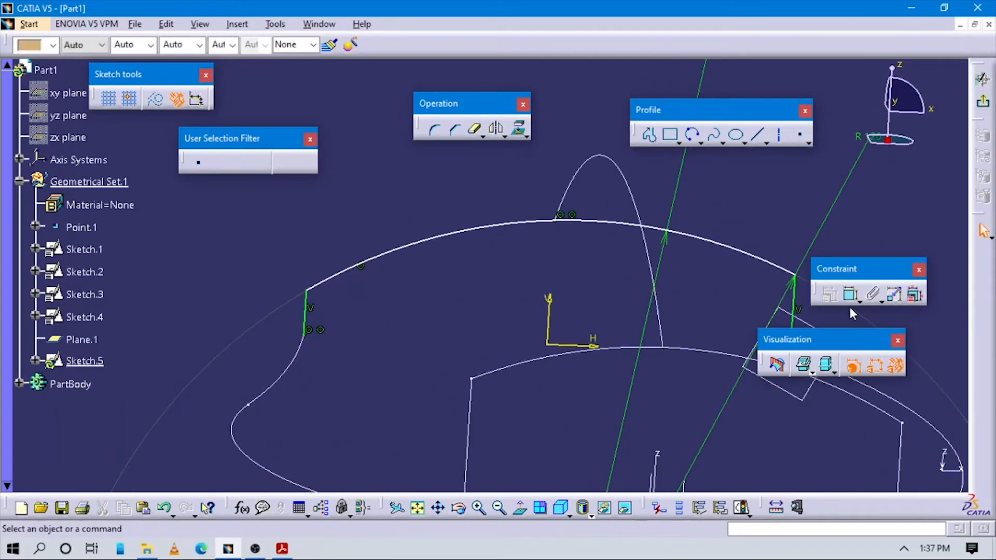
- Try once more to dimension the arc's endpoints horizontally, allowing the V axis as symmetry line, and delete the dimension
{"action": "left_click", "coordinate": [851, 294]}
{"action": "left_click", "coordinate": [802, 279]}
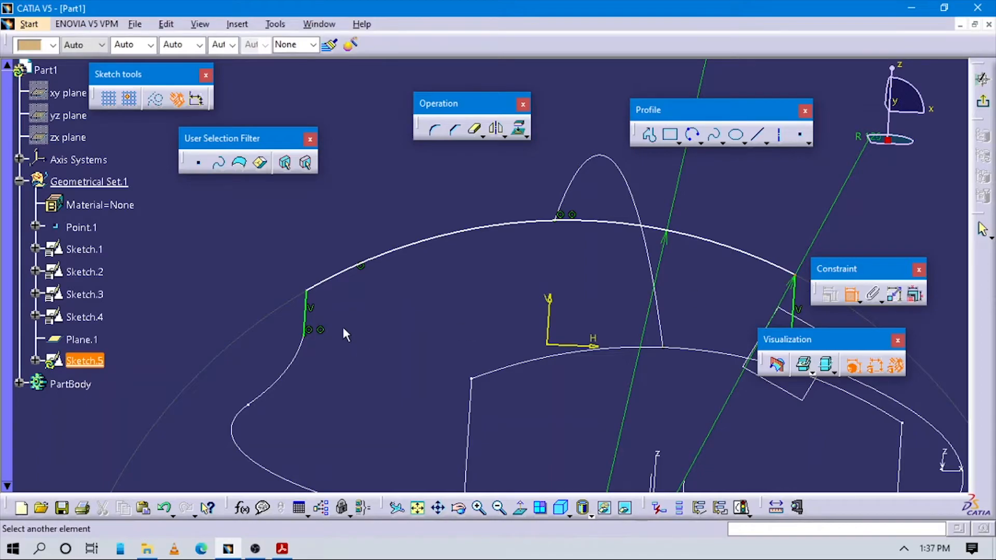
{"action": "left_click", "coordinate": [313, 298]}
{"action": "right_click", "coordinate": [472, 208]}
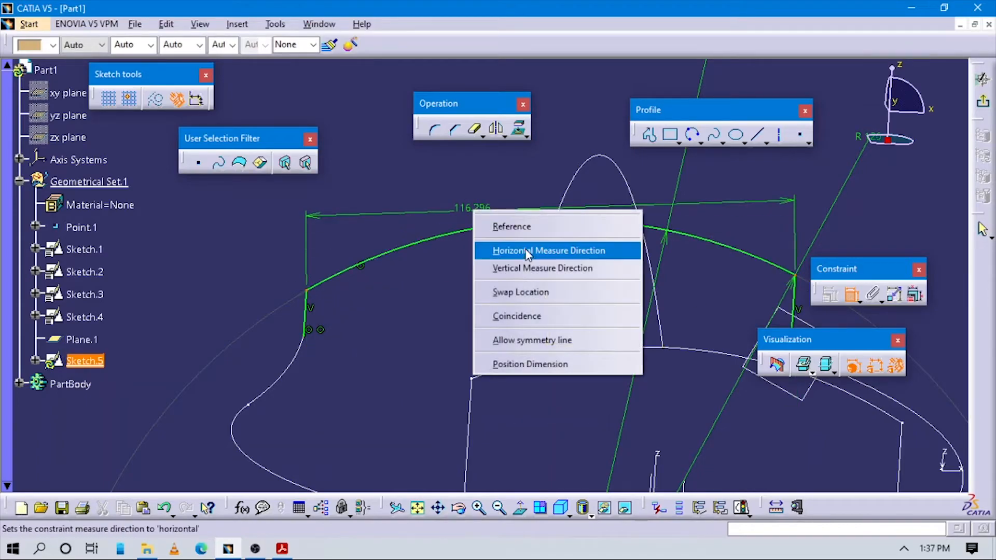
{"action": "left_click", "coordinate": [524, 251]}
{"action": "right_click", "coordinate": [500, 213]}
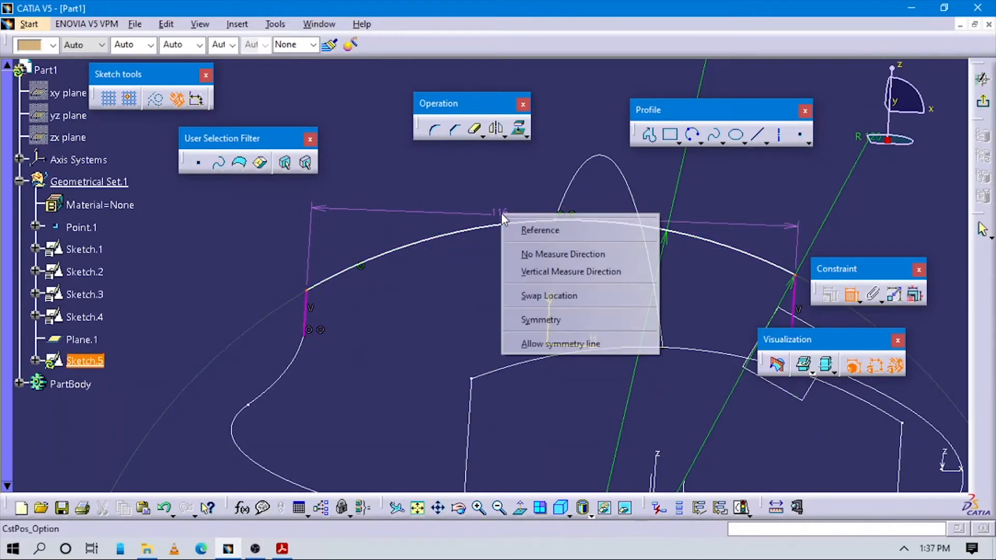
{"action": "left_click", "coordinate": [534, 341]}
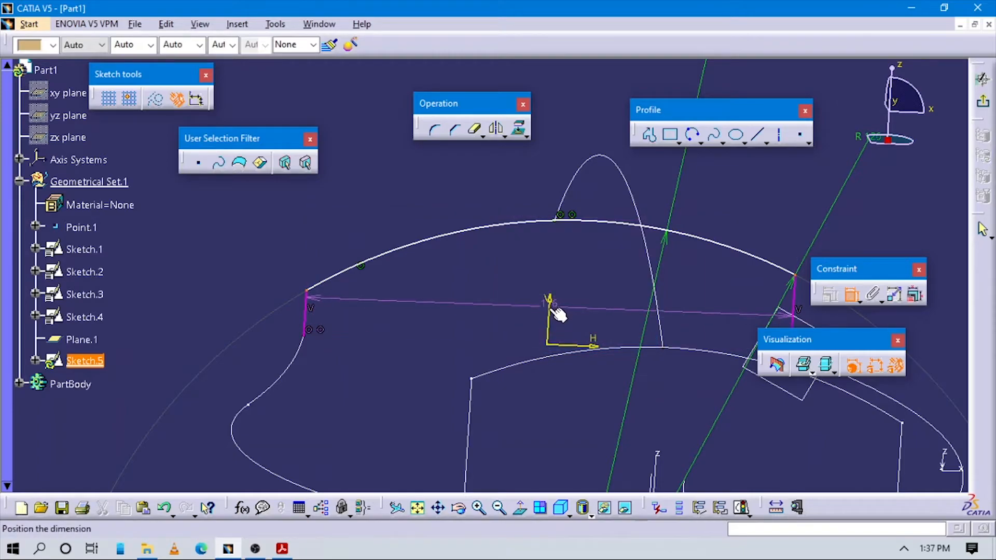
{"action": "left_click", "coordinate": [555, 313]}
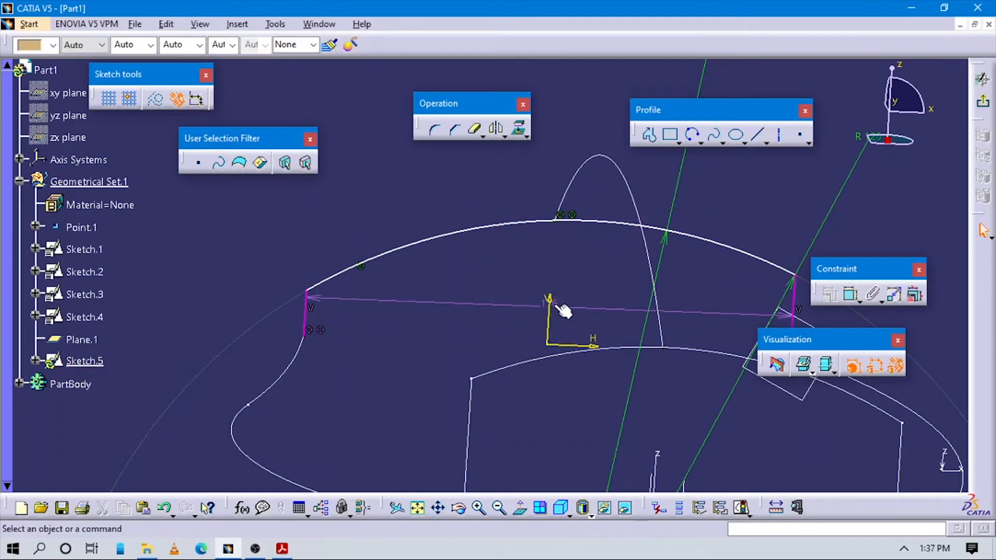
{"action": "left_click", "coordinate": [556, 305]}
{"action": "key", "text": "Delete"}
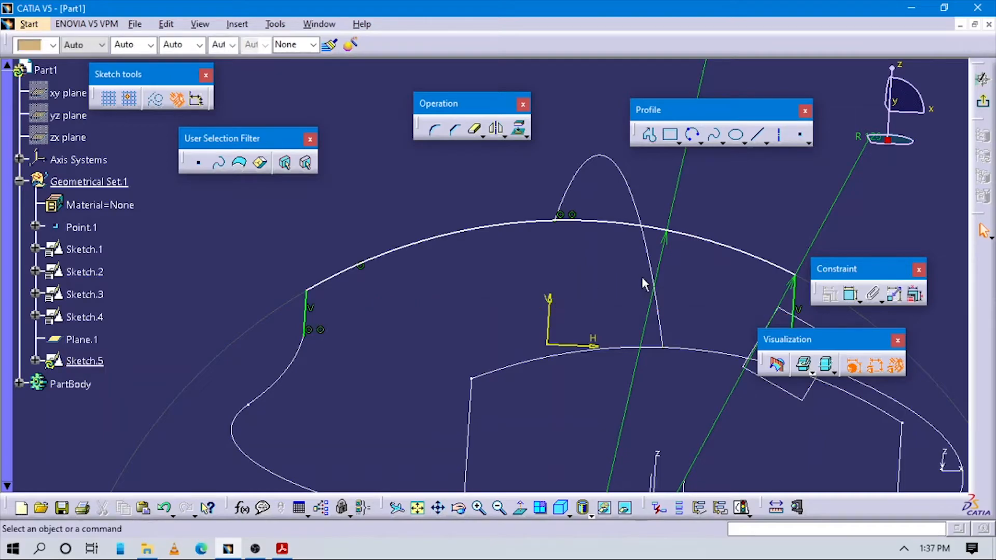
- Try a distance dimension between the V axis and the vertical side beside Plane.1, check its options and remove it
{"action": "left_click", "coordinate": [851, 296]}
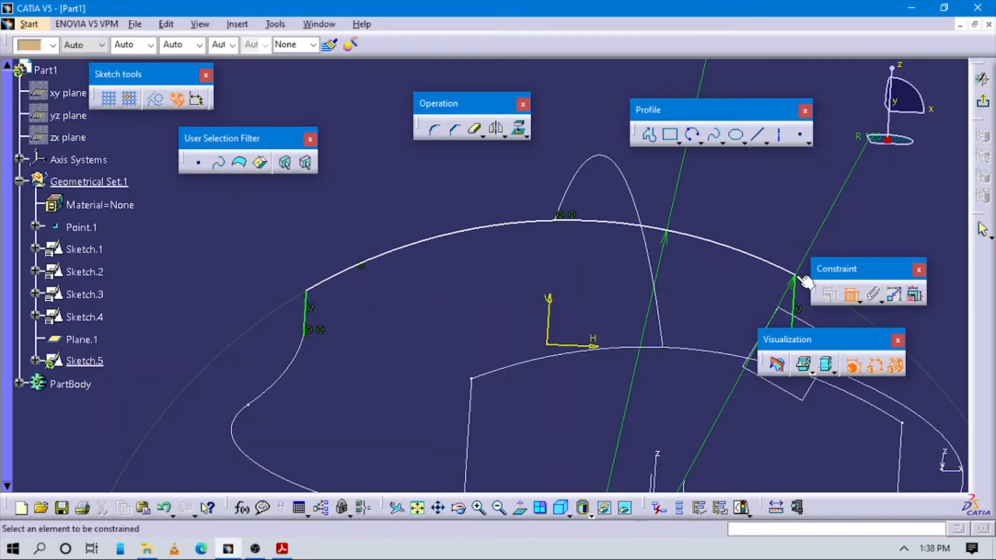
{"action": "left_click", "coordinate": [734, 284]}
{"action": "left_click", "coordinate": [554, 308]}
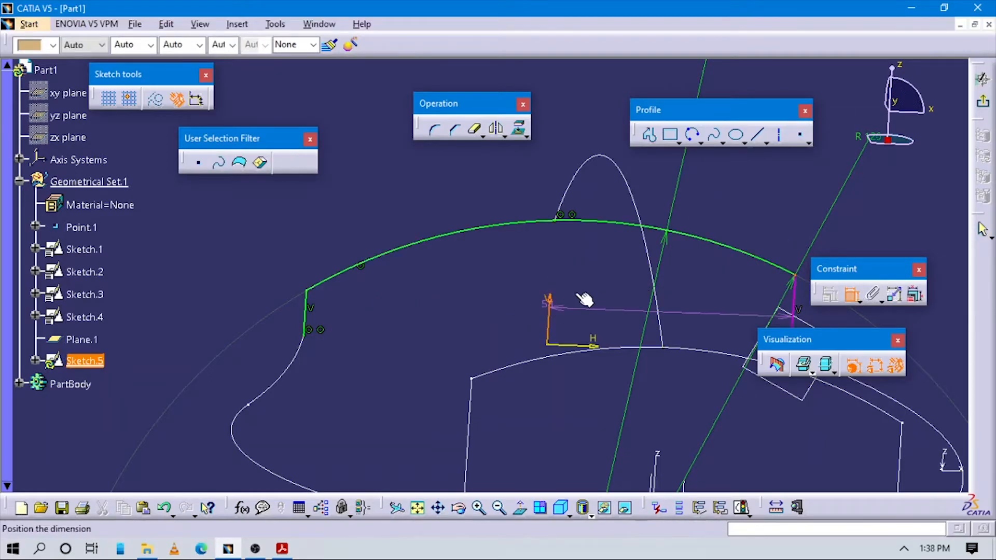
{"action": "right_click", "coordinate": [728, 216]}
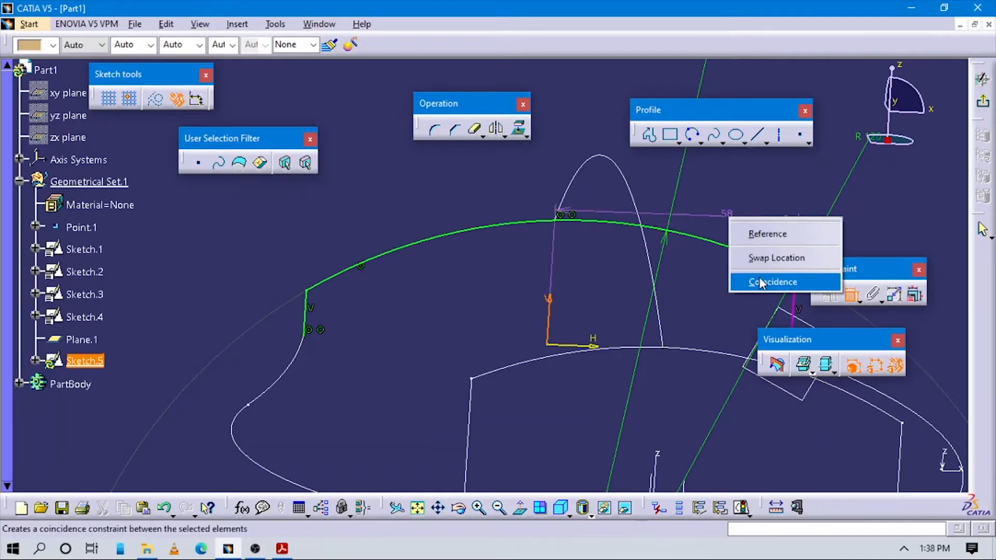
{"action": "left_click", "coordinate": [739, 202]}
{"action": "left_click", "coordinate": [733, 206]}
{"action": "middle_click_drag", "start_coordinate": [710, 274], "coordinate": [643, 270]}
{"action": "left_click", "coordinate": [674, 218]}
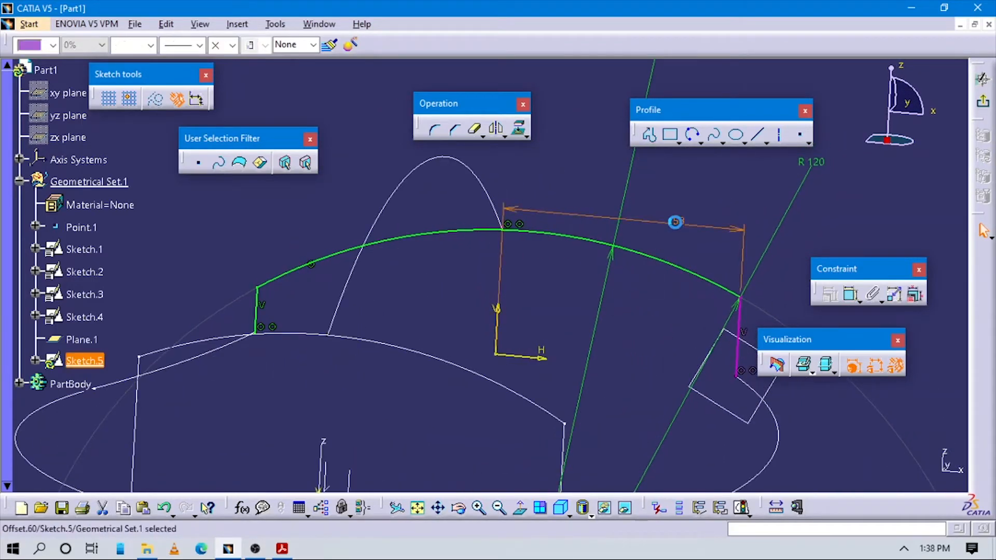
{"action": "right_click", "coordinate": [676, 223]}
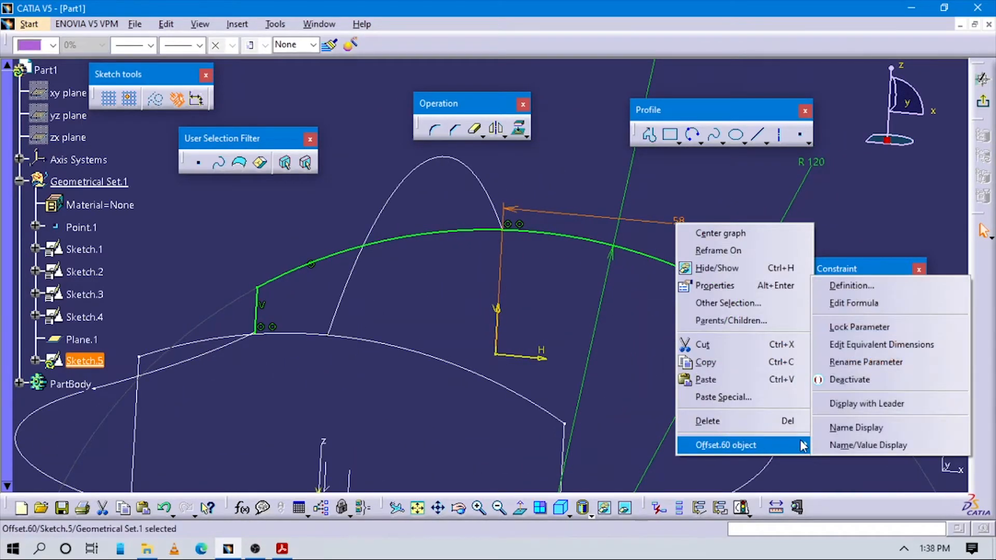
{"action": "left_click", "coordinate": [643, 355]}
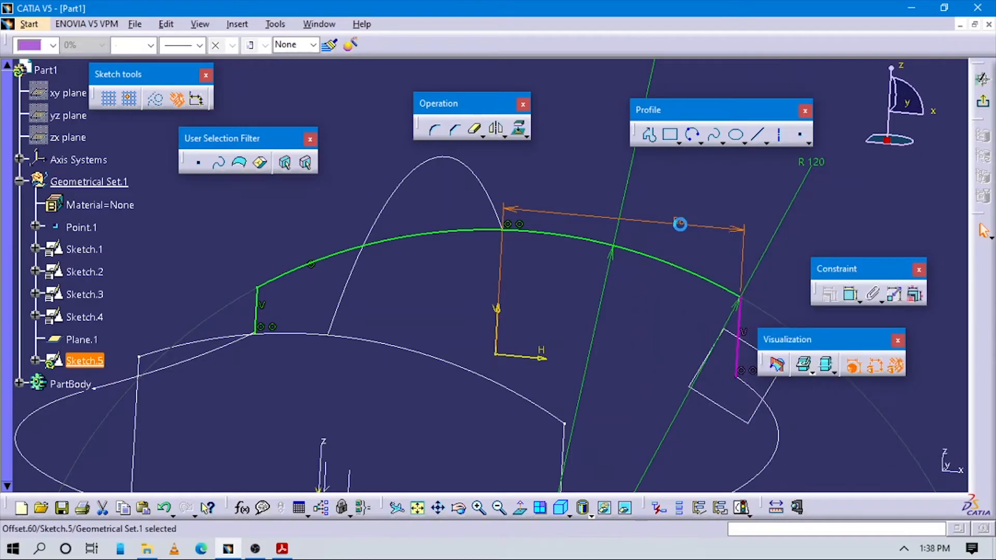
{"action": "key", "text": "Escape"}
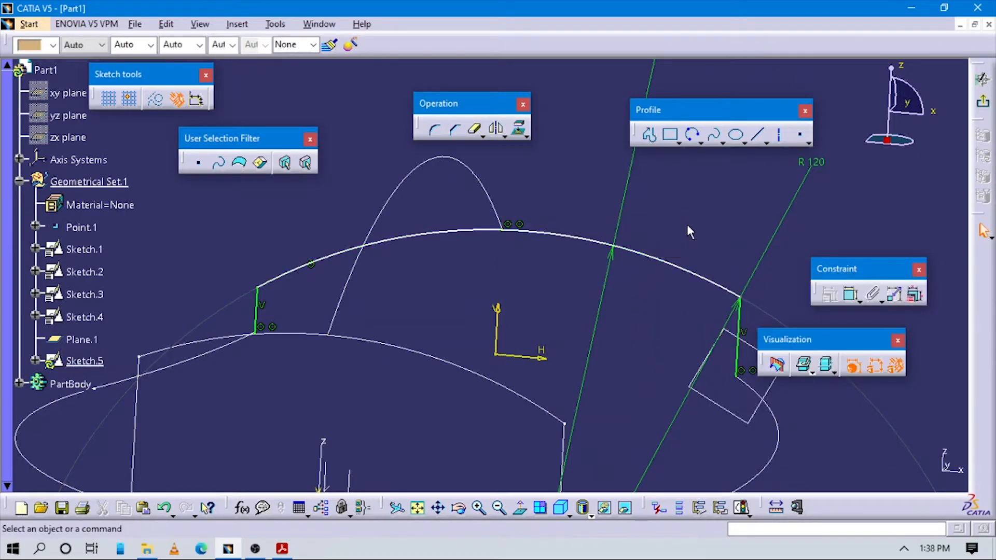
- Dimension the length of the second section's vertical side beside Plane.1
{"action": "left_click", "coordinate": [739, 317]}
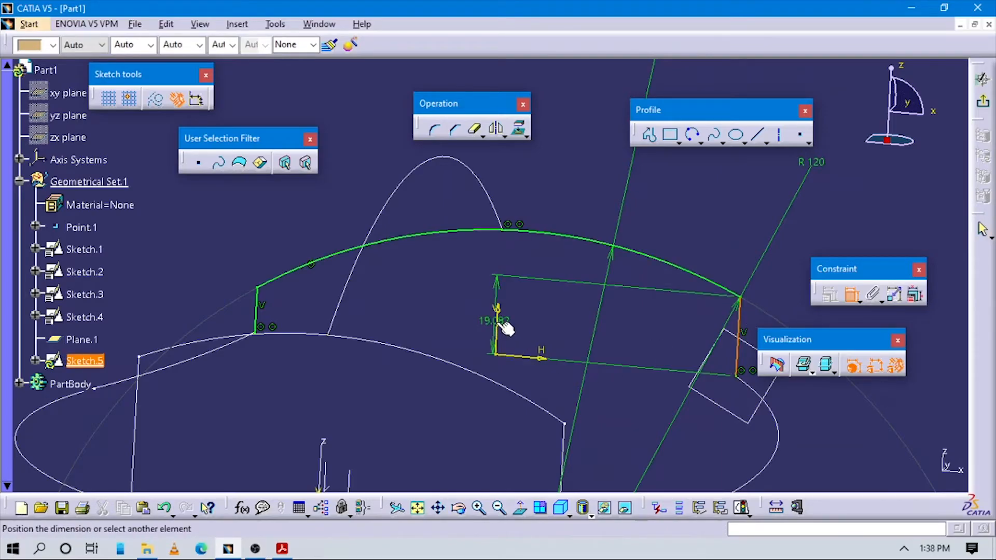
{"action": "left_click", "coordinate": [652, 333]}
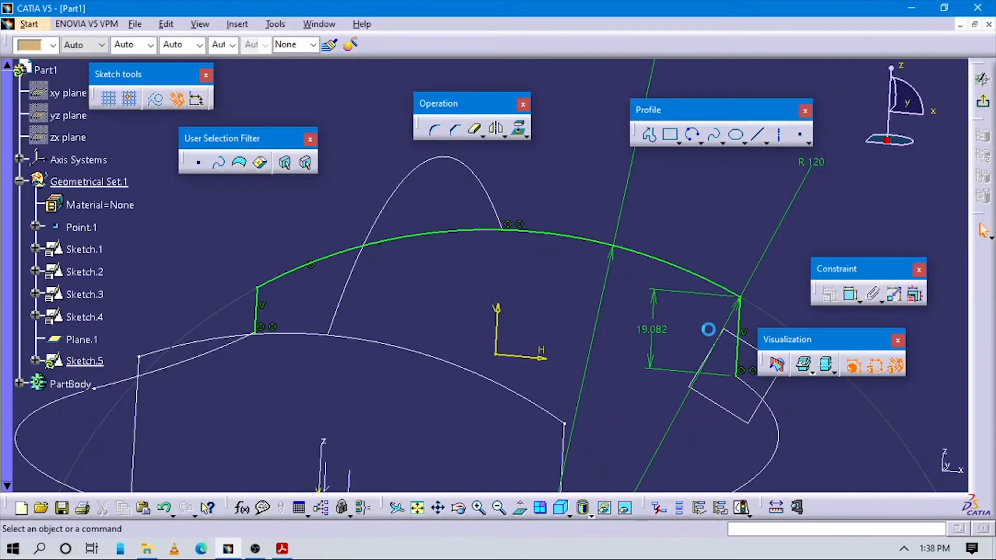
{"action": "middle_click_drag", "start_coordinate": [711, 343], "coordinate": [685, 441]}
{"action": "mouse_move", "coordinate": [547, 367]}
{"action": "middle_mouse_down"}
{"action": "mouse_move", "coordinate": [525, 349]}
{"action": "mouse_move", "coordinate": [536, 387]}
{"action": "middle_mouse_up"}
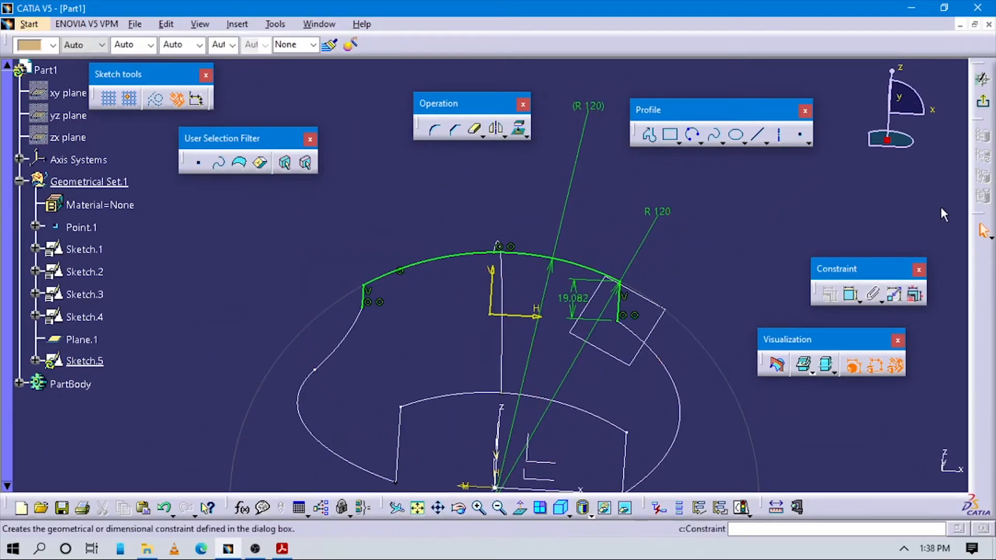
- Close the second section with a horizontal line joining the lower ends of its vertical sides, and exit the sketch
{"action": "middle_click_drag", "start_coordinate": [577, 340], "coordinate": [617, 291]}
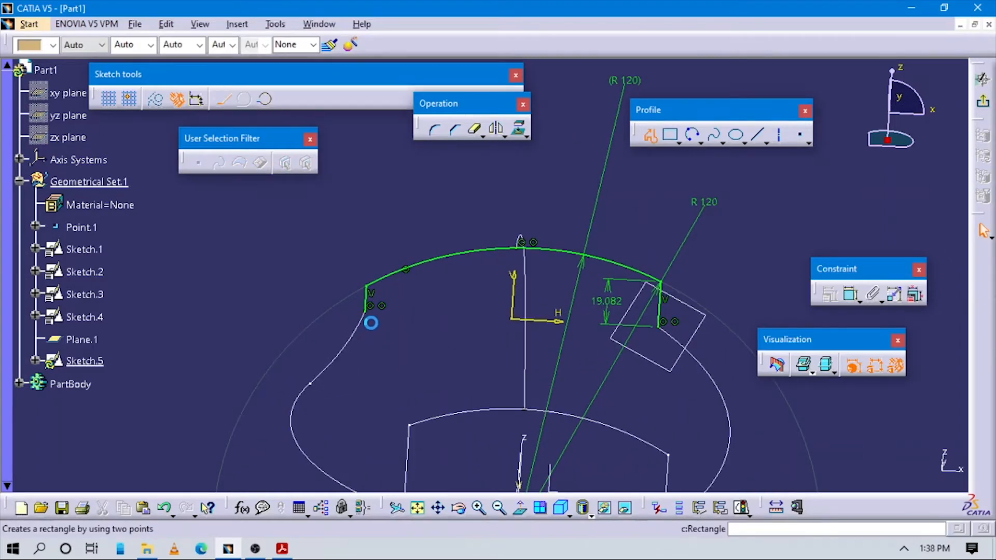
{"action": "left_click", "coordinate": [367, 311]}
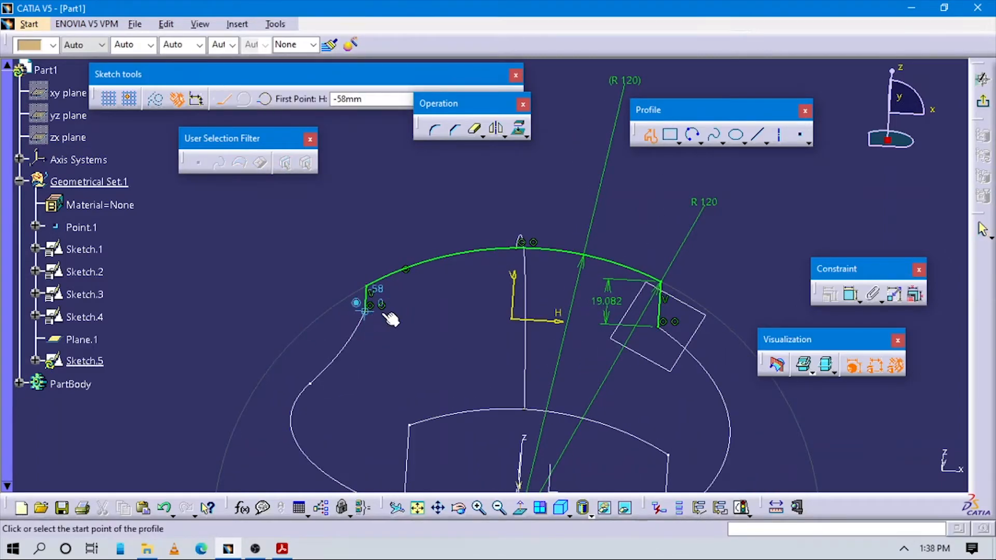
{"action": "left_click", "coordinate": [659, 327]}
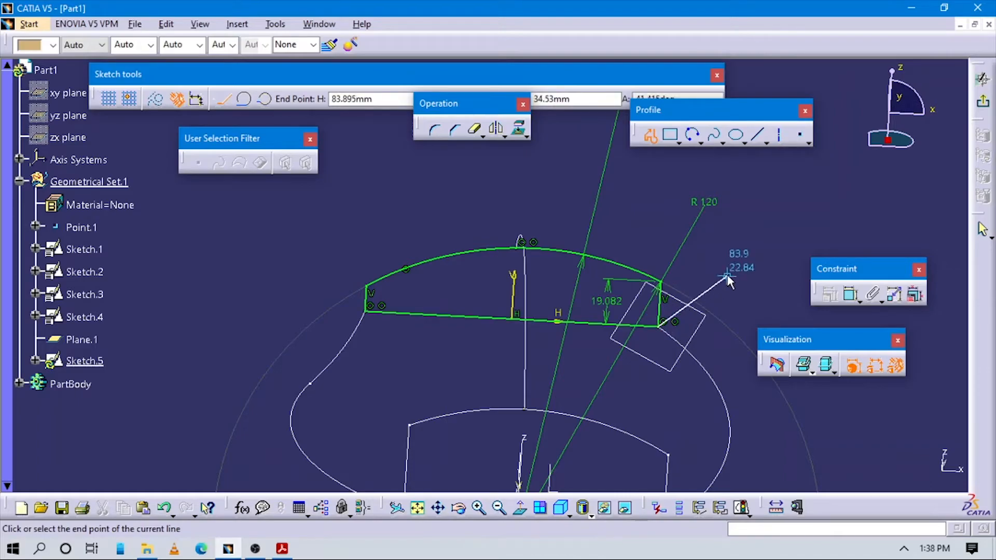
{"action": "key", "text": "Escape"}
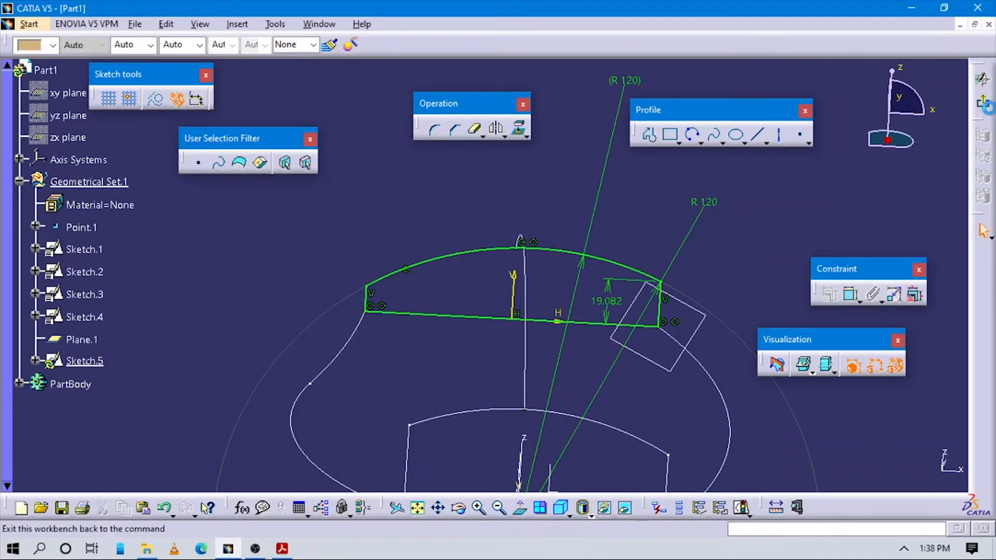
{"action": "left_click", "coordinate": [984, 101]}
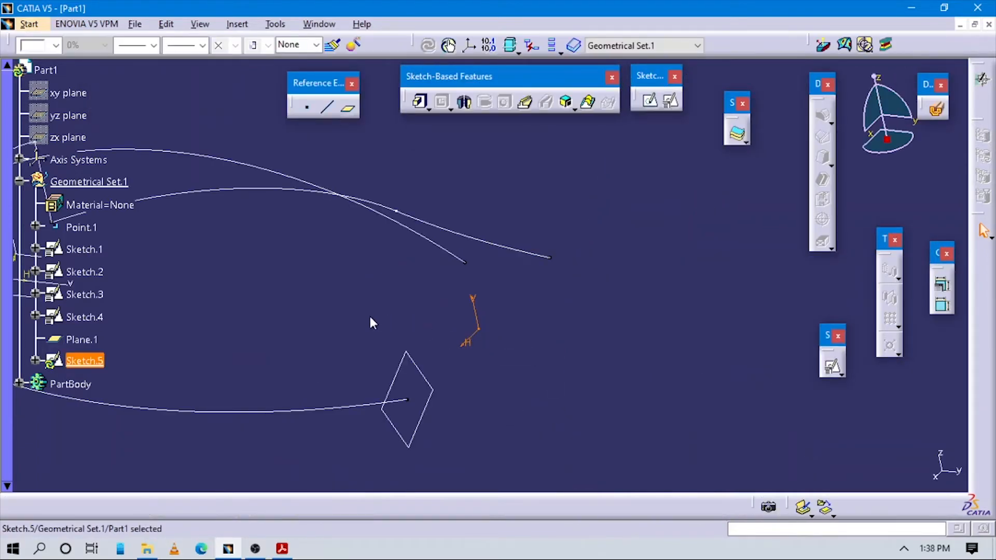
- Reopen the first section, Sketch.4, close it with a horizontal line between its sides' lower ends, and exit the sketch
{"action": "middle_click_drag", "start_coordinate": [300, 336], "coordinate": [524, 378]}
{"action": "left_click", "coordinate": [524, 377]}
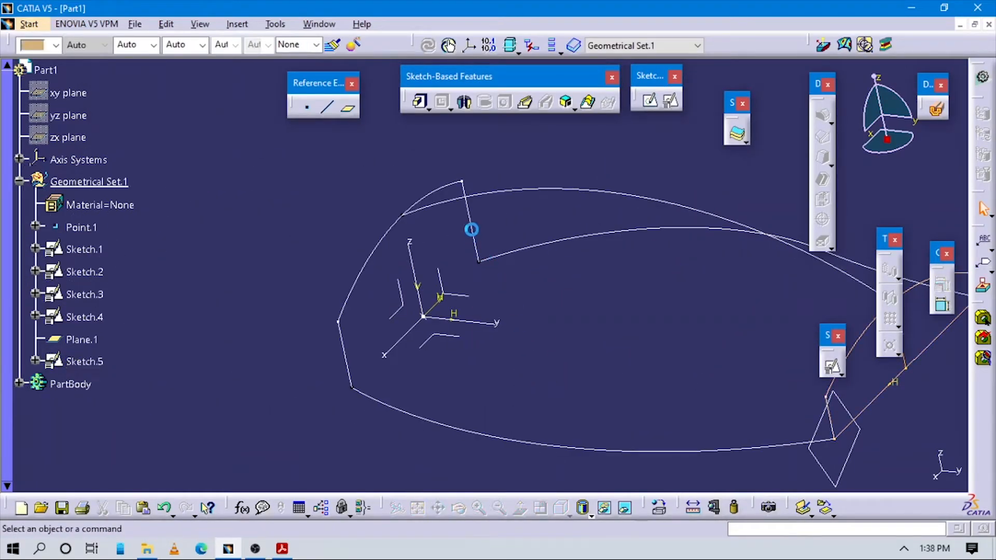
{"action": "left_click", "coordinate": [471, 229]}
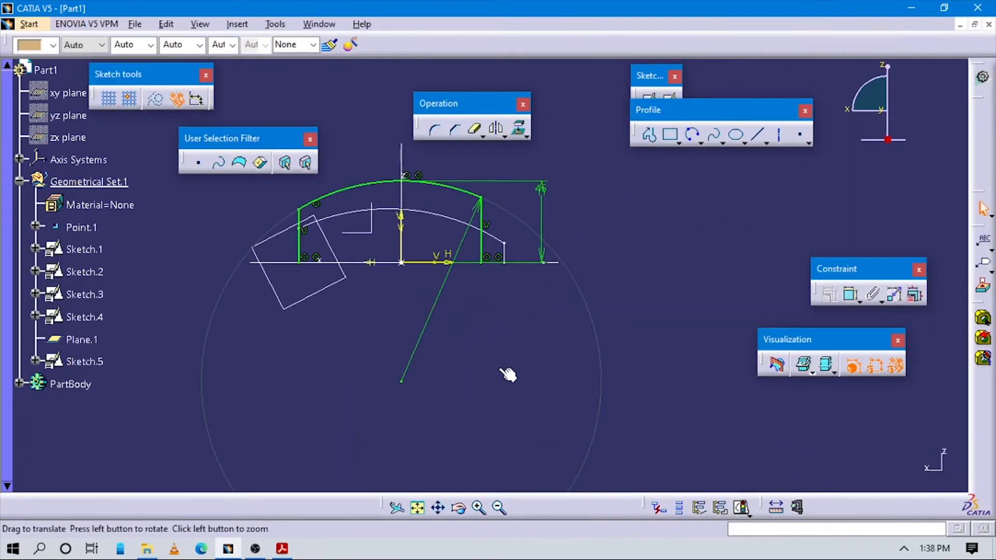
{"action": "mouse_move", "coordinate": [508, 374]}
{"action": "middle_mouse_down"}
{"action": "mouse_move", "coordinate": [618, 420]}
{"action": "mouse_move", "coordinate": [496, 250]}
{"action": "middle_mouse_up"}
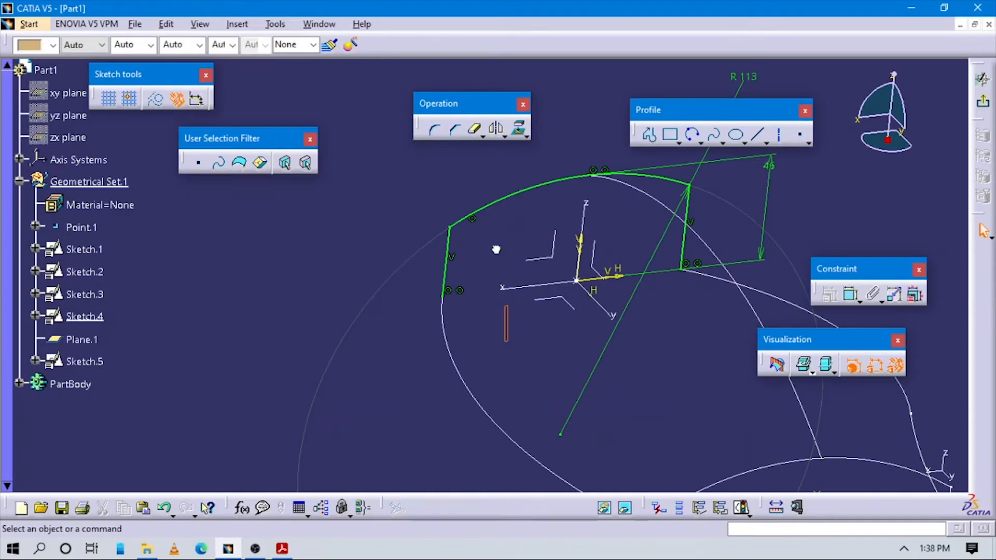
{"action": "left_click", "coordinate": [650, 134]}
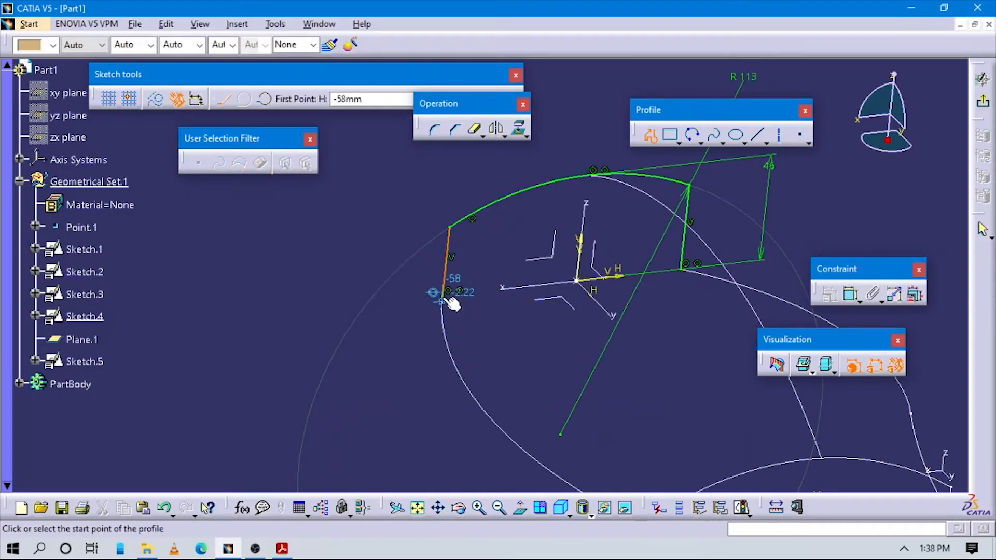
{"action": "double_click", "coordinate": [681, 270]}
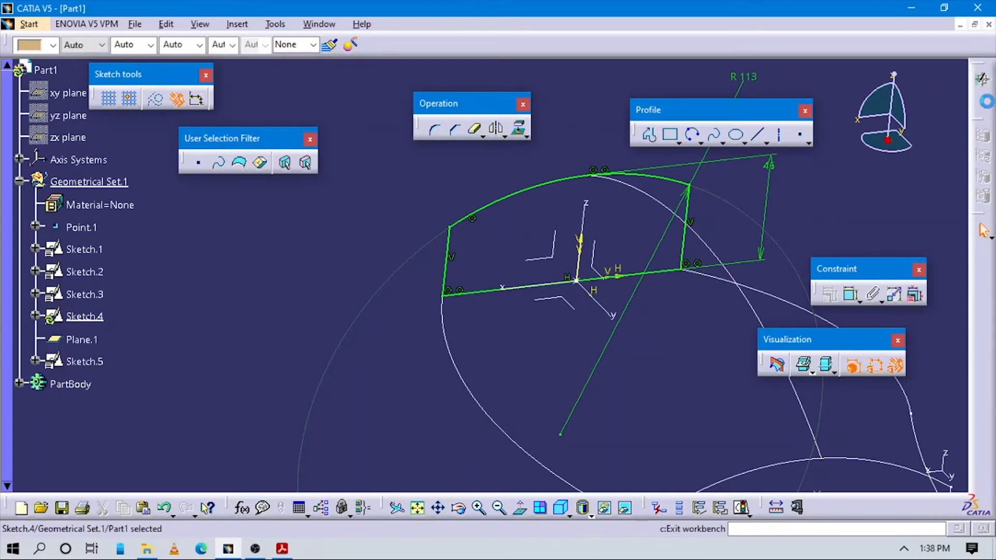
{"action": "left_click", "coordinate": [984, 232]}
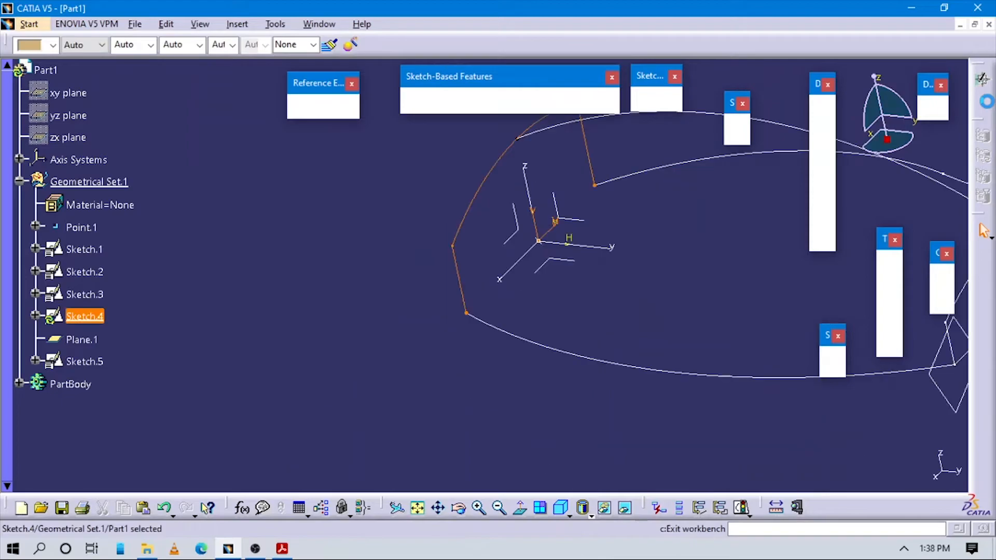
- Set the standard isometric view and hide Plane.1
{"action": "mouse_move", "coordinate": [669, 214]}
{"action": "middle_mouse_down"}
{"action": "mouse_move", "coordinate": [678, 216]}
{"action": "mouse_move", "coordinate": [516, 266]}
{"action": "mouse_move", "coordinate": [605, 408]}
{"action": "middle_mouse_up"}
{"action": "left_click", "coordinate": [604, 404]}
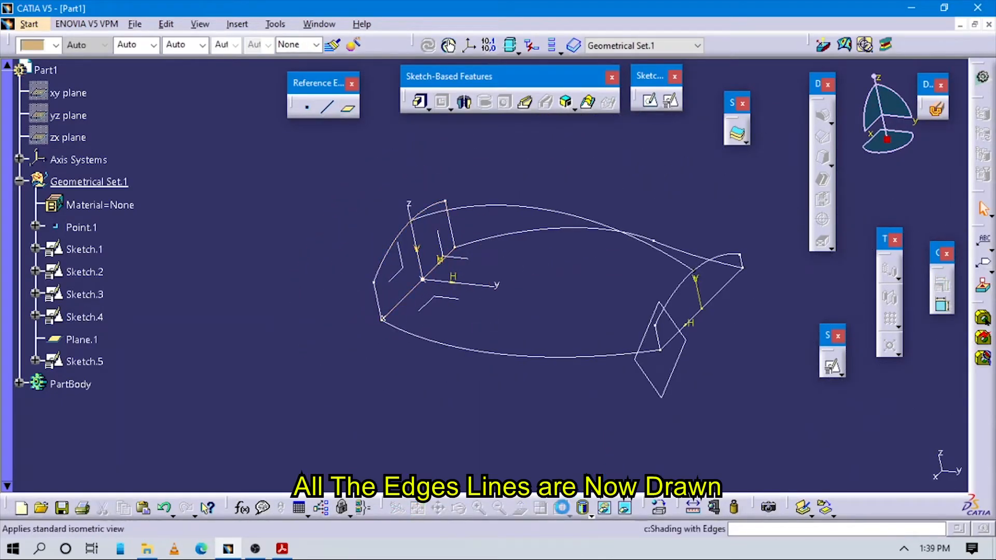
{"action": "left_click", "coordinate": [561, 508]}
{"action": "middle_click_drag", "start_coordinate": [569, 345], "coordinate": [543, 346]}
{"action": "left_click", "coordinate": [570, 400]}
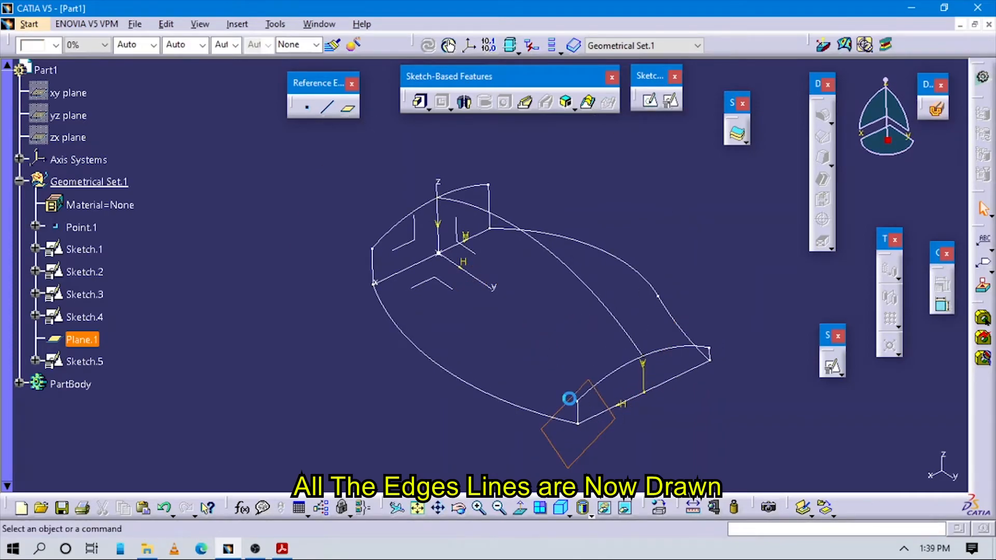
{"action": "right_click", "coordinate": [569, 400]}
{"action": "left_click", "coordinate": [614, 164]}
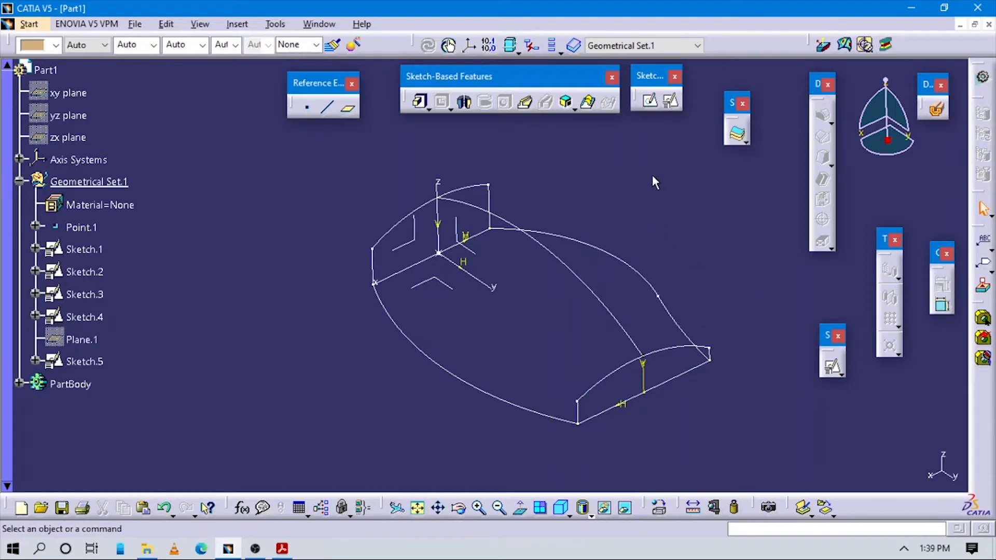
- Start a multi-sections solid with Sketch.4 and Sketch.5 as sections and Sketch.2, Sketch.3 and Sketch.1 as guides
{"action": "left_click", "coordinate": [589, 104]}
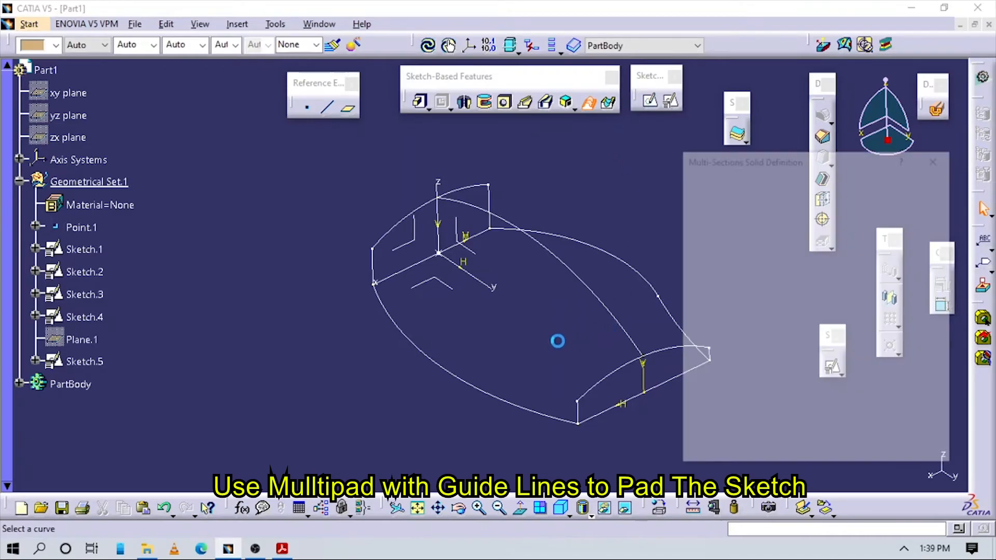
{"action": "left_click", "coordinate": [422, 205]}
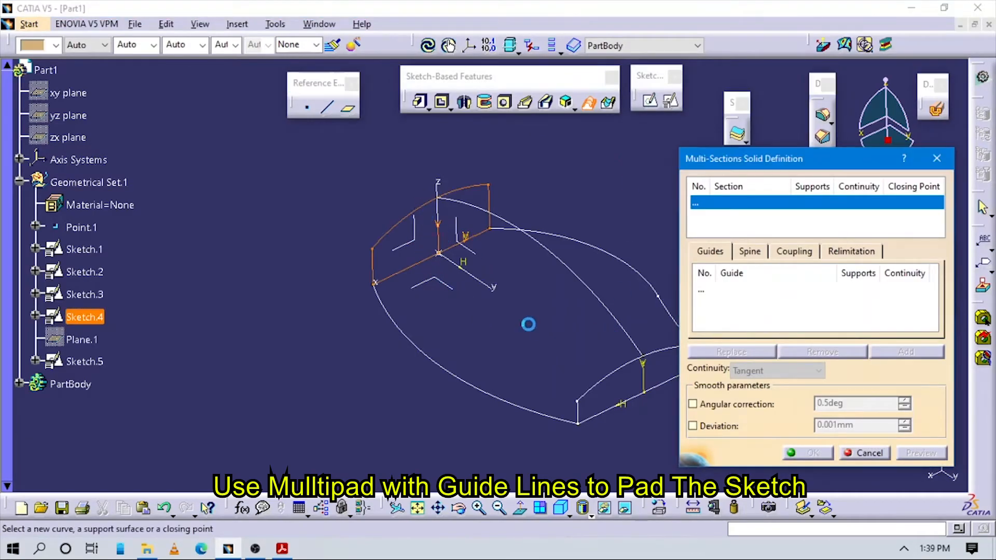
{"action": "left_click", "coordinate": [613, 383]}
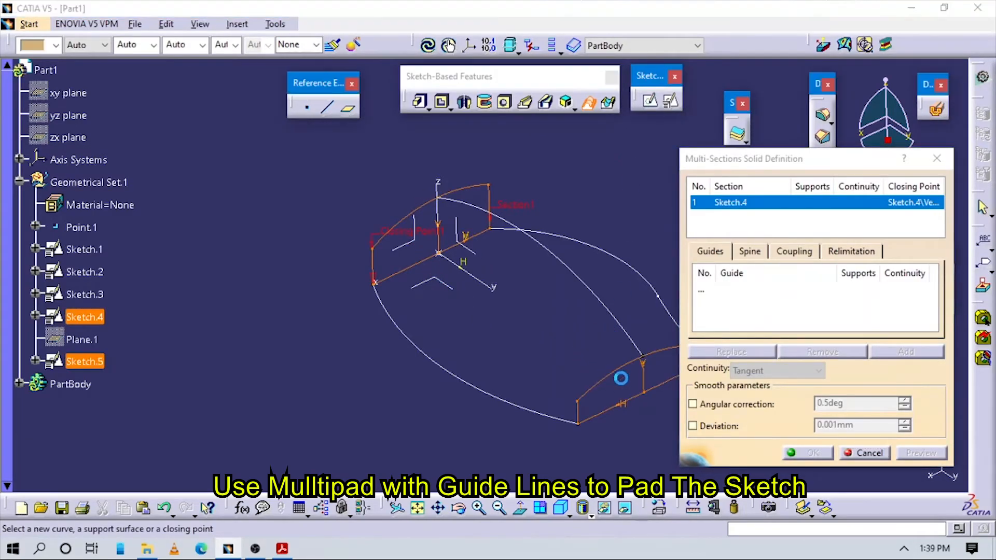
{"action": "left_click", "coordinate": [704, 291]}
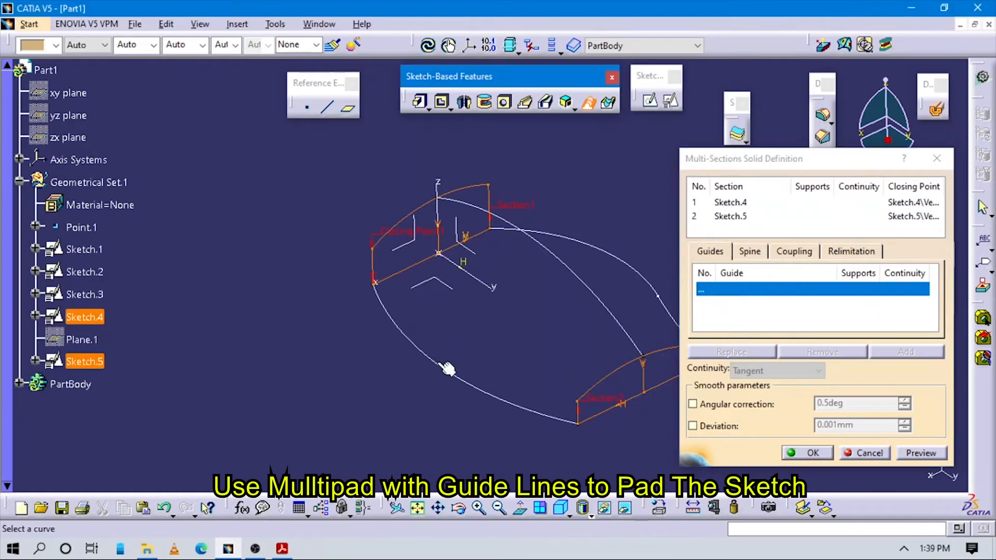
{"action": "left_click", "coordinate": [446, 366]}
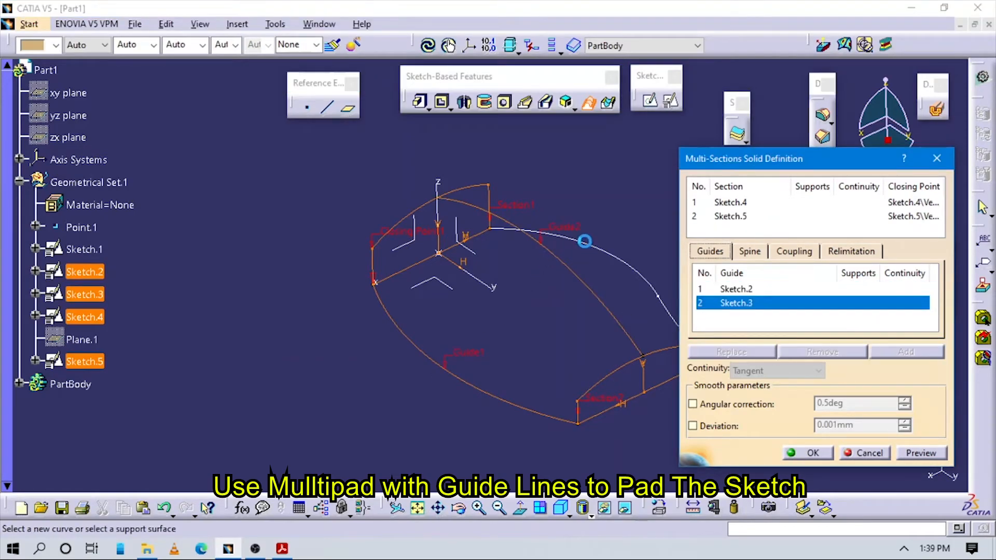
{"action": "left_click", "coordinate": [585, 242]}
{"action": "mouse_move", "coordinate": [507, 316]}
{"action": "middle_mouse_down"}
{"action": "mouse_move", "coordinate": [419, 331]}
{"action": "mouse_move", "coordinate": [521, 370]}
{"action": "middle_mouse_up"}
{"action": "middle_click_drag", "start_coordinate": [341, 359], "coordinate": [352, 347]}
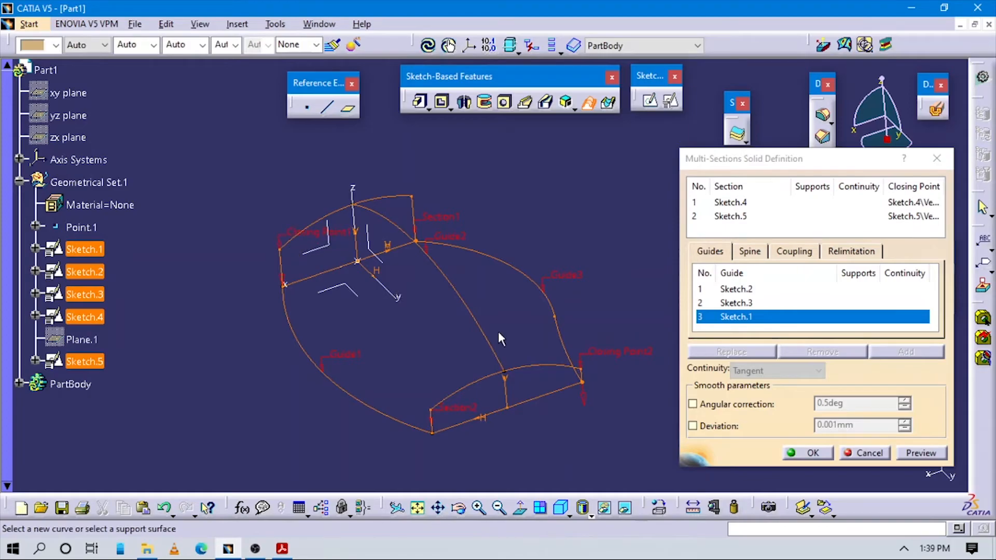
- Replace Sketch.5's closing point with the upper end of its vertical side near Guide1 and reverse its direction to match Section1
{"action": "right_click", "coordinate": [616, 354]}
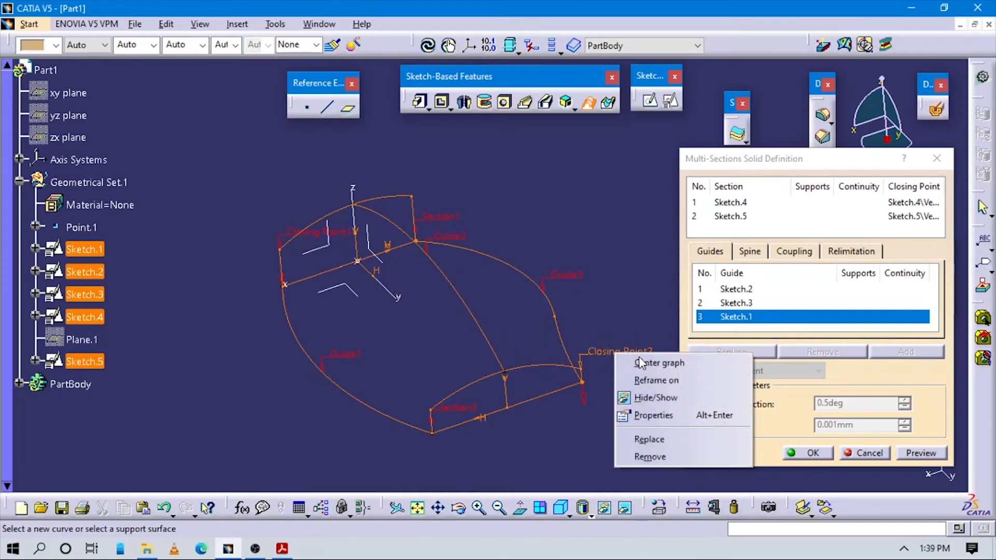
{"action": "left_click", "coordinate": [649, 439]}
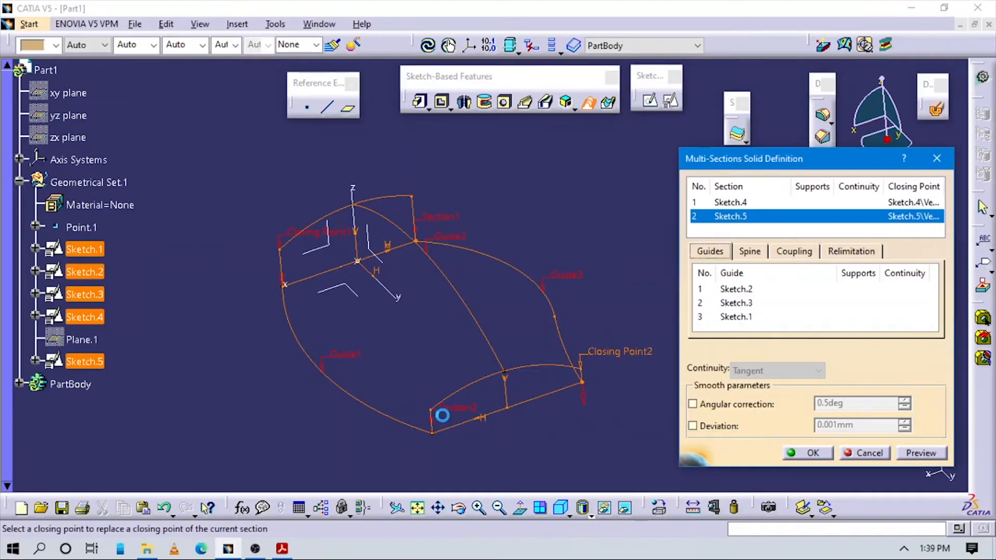
{"action": "left_click", "coordinate": [435, 413]}
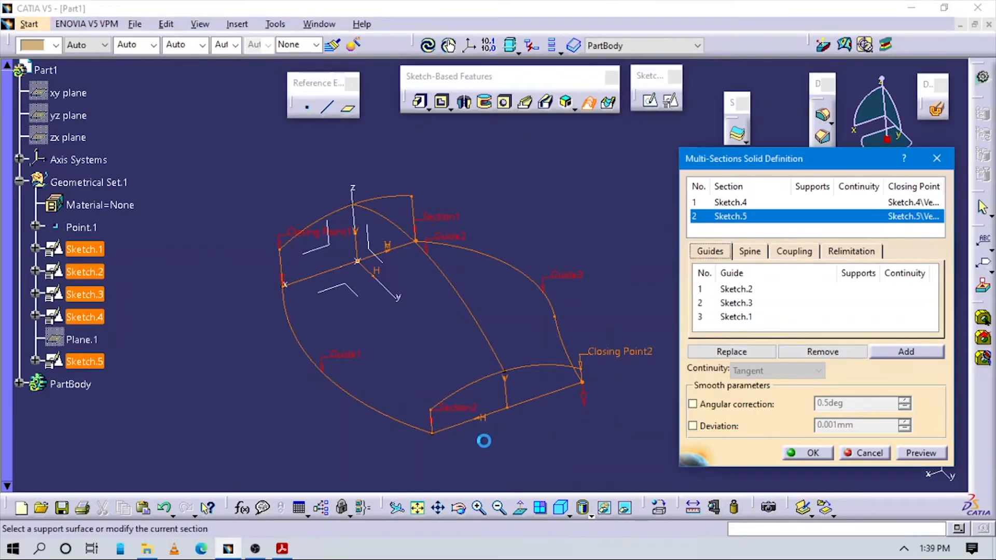
{"action": "mouse_move", "coordinate": [472, 409]}
{"action": "middle_mouse_down"}
{"action": "mouse_move", "coordinate": [522, 344]}
{"action": "mouse_move", "coordinate": [527, 382]}
{"action": "middle_mouse_up"}
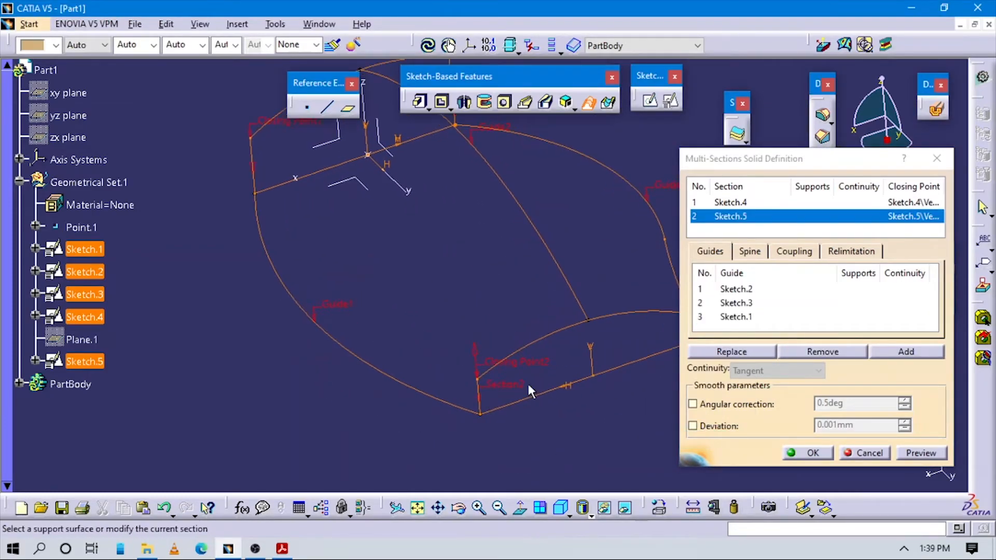
{"action": "middle_click_drag", "start_coordinate": [392, 287], "coordinate": [423, 324]}
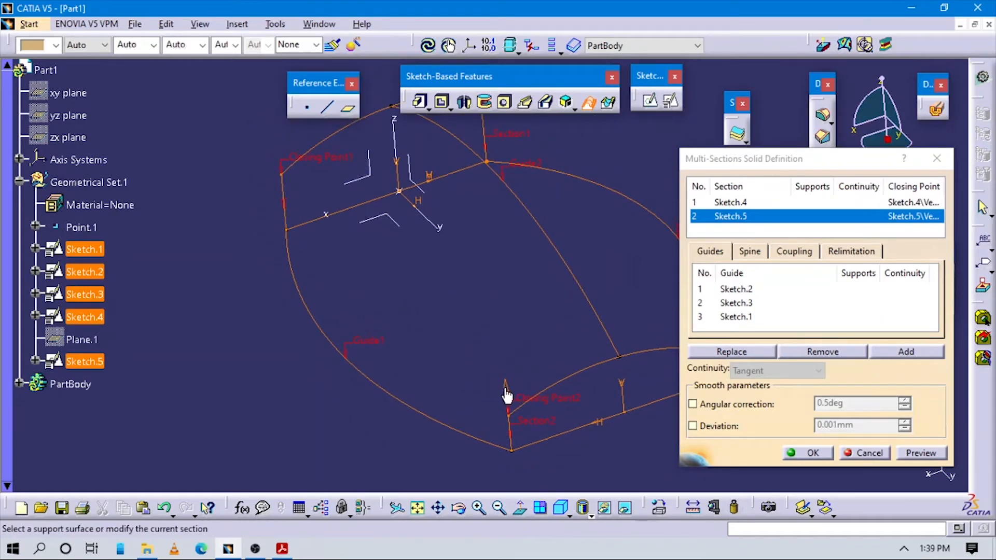
{"action": "middle_click_drag", "start_coordinate": [489, 354], "coordinate": [613, 433]}
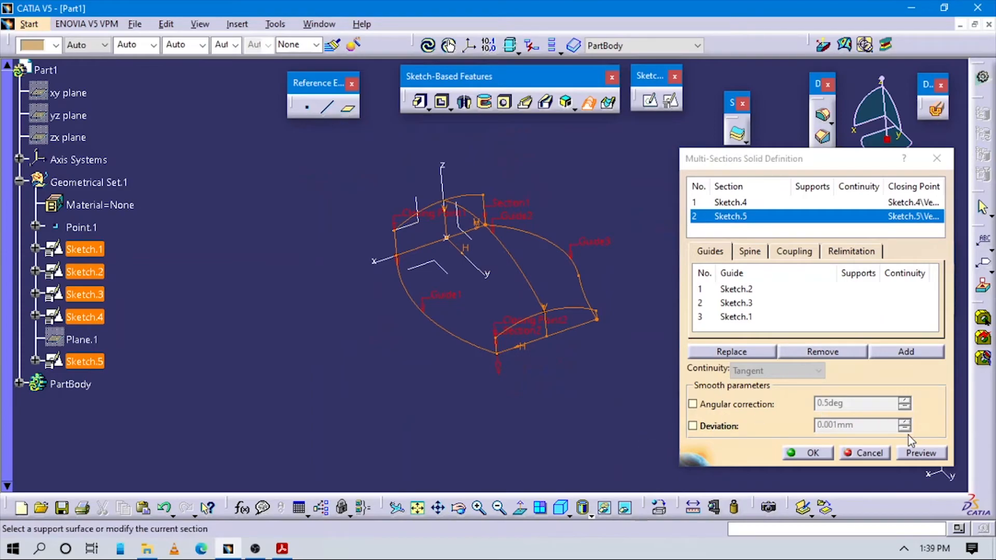
- Preview and create the multi-sections solid, and restore the isometric view
{"action": "left_click", "coordinate": [921, 453]}
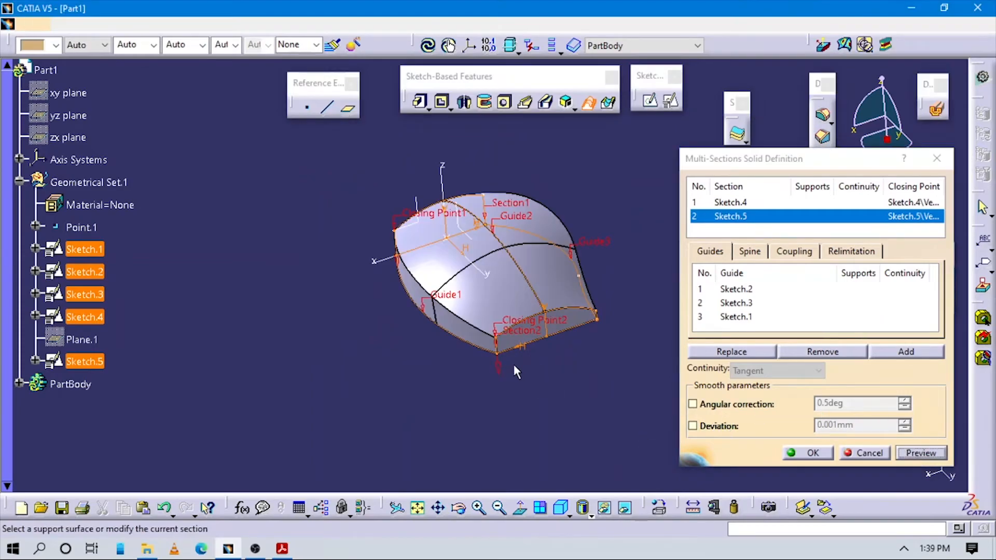
{"action": "middle_click_drag", "start_coordinate": [514, 365], "coordinate": [583, 427]}
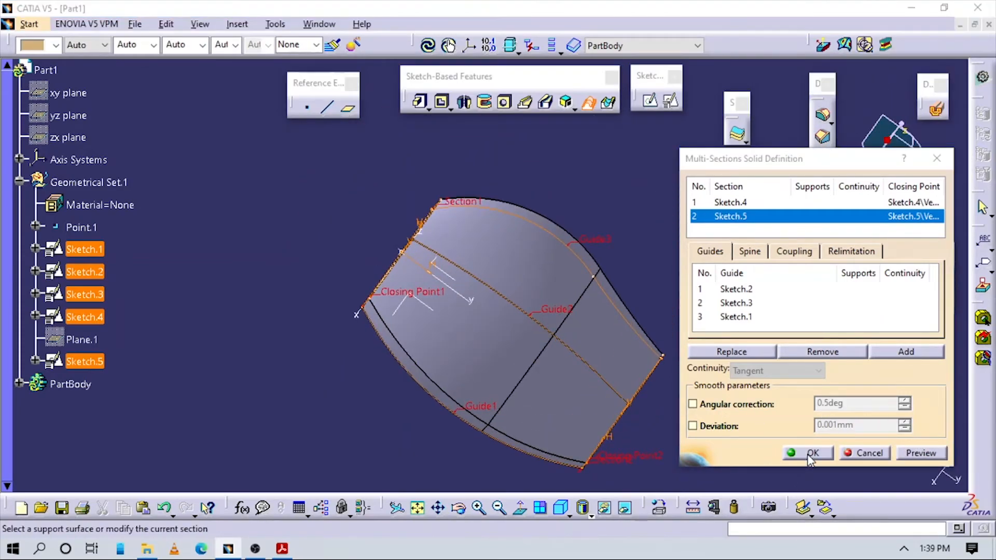
{"action": "left_click", "coordinate": [813, 454]}
{"action": "middle_click_drag", "start_coordinate": [560, 378], "coordinate": [534, 280]}
{"action": "left_click", "coordinate": [560, 511]}
{"action": "middle_click_drag", "start_coordinate": [591, 427], "coordinate": [506, 413]}
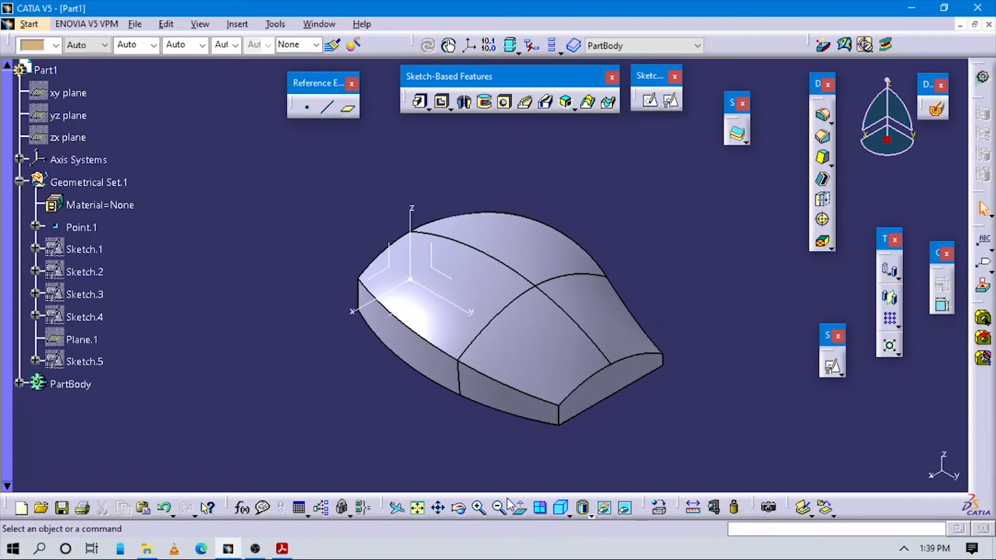
- Switch to the tutorial PDF in Acrobat Reader and examine the mouse cover's orthographic views for fillet radii and wall thickness
{"action": "left_click", "coordinate": [283, 548]}
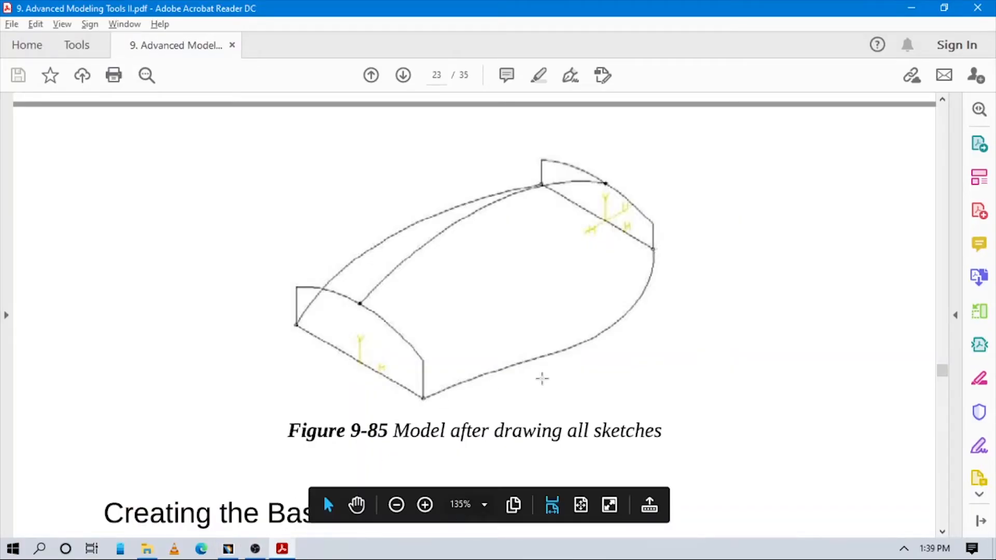
{"action": "scroll", "coordinate": [539, 374], "scroll_direction": "down", "scroll_amount": 10}
{"action": "scroll", "coordinate": [536, 344], "scroll_direction": "up", "scroll_amount": 15}
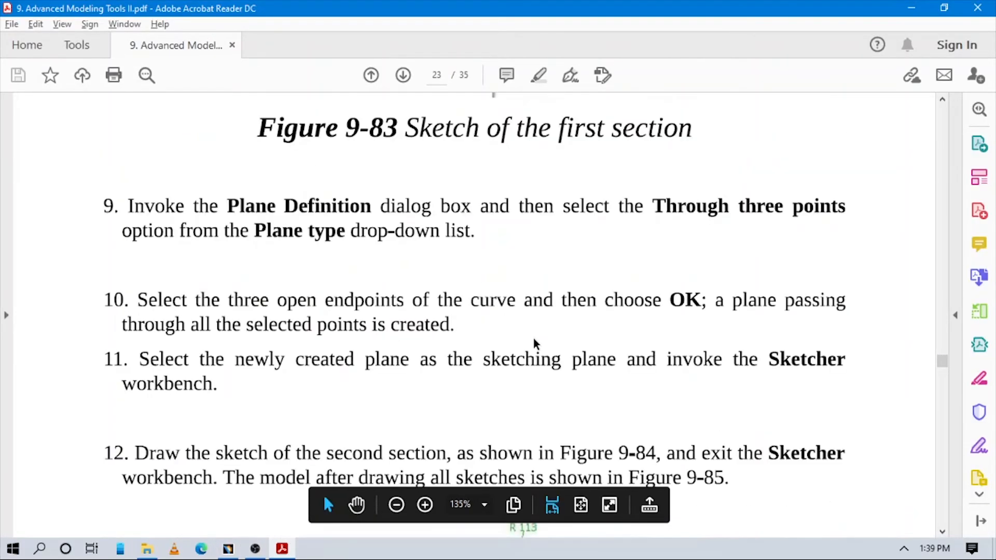
{"action": "scroll", "coordinate": [531, 338], "scroll_direction": "up", "scroll_amount": 20}
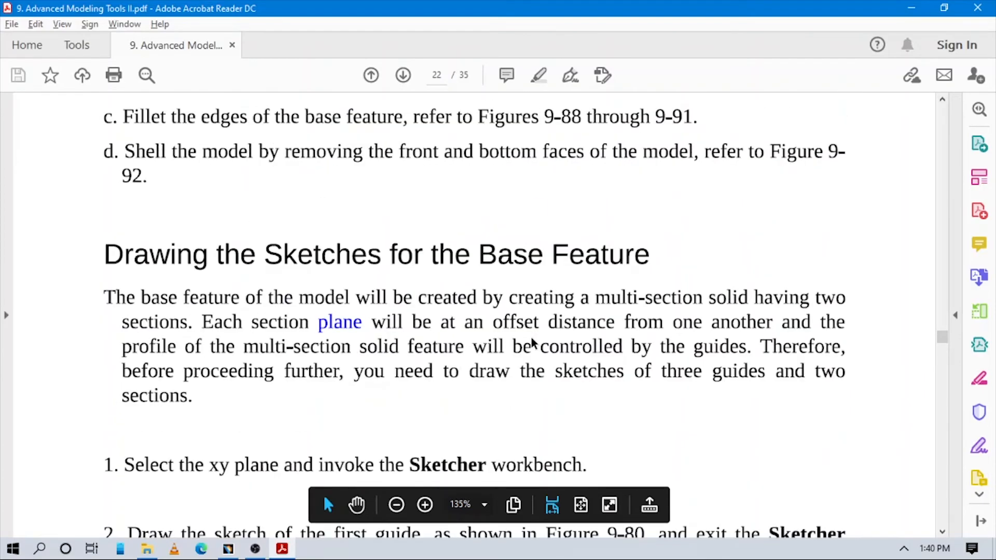
{"action": "scroll", "coordinate": [527, 339], "scroll_direction": "down", "scroll_amount": 6}
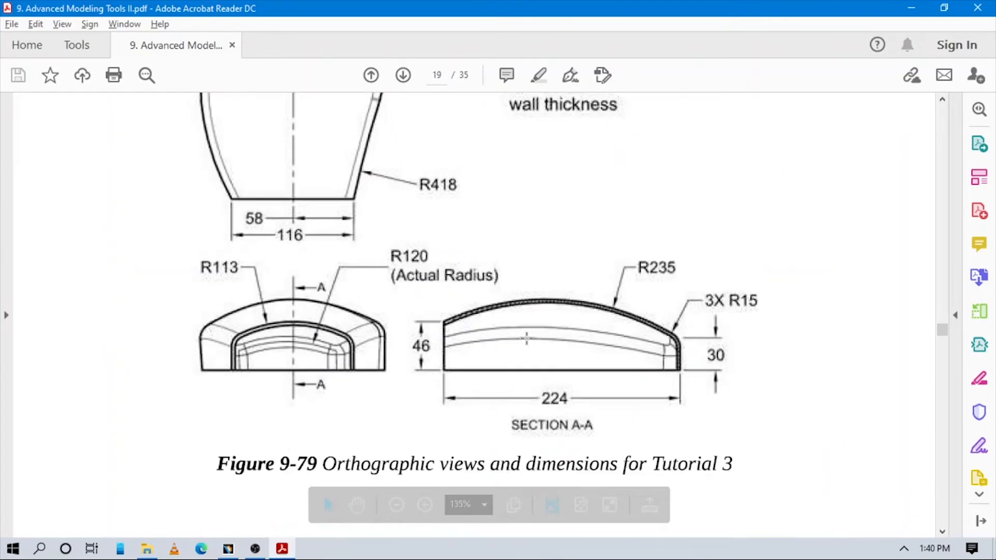
{"action": "scroll", "coordinate": [526, 338], "scroll_direction": "up", "scroll_amount": 3}
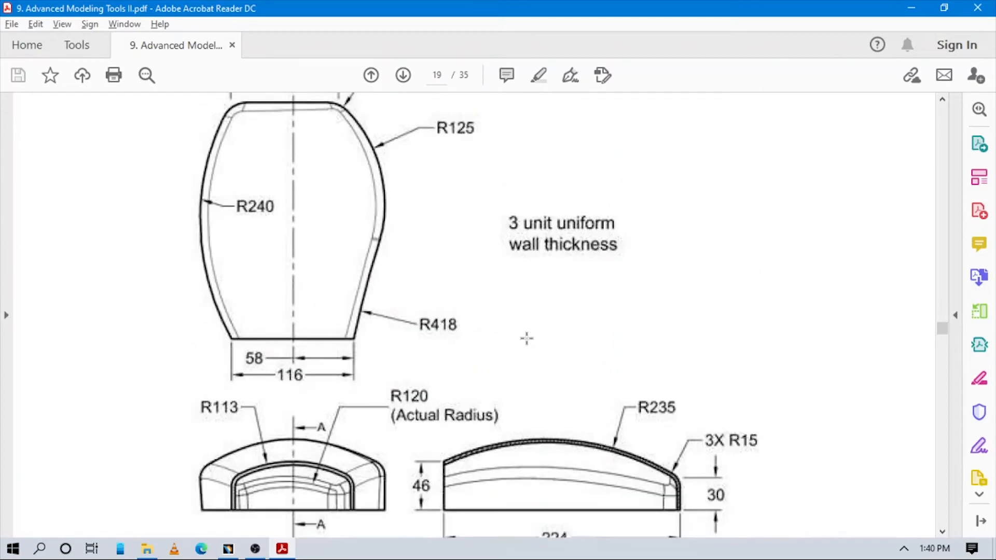
{"action": "scroll", "coordinate": [472, 279], "scroll_direction": "down", "scroll_amount": 2}
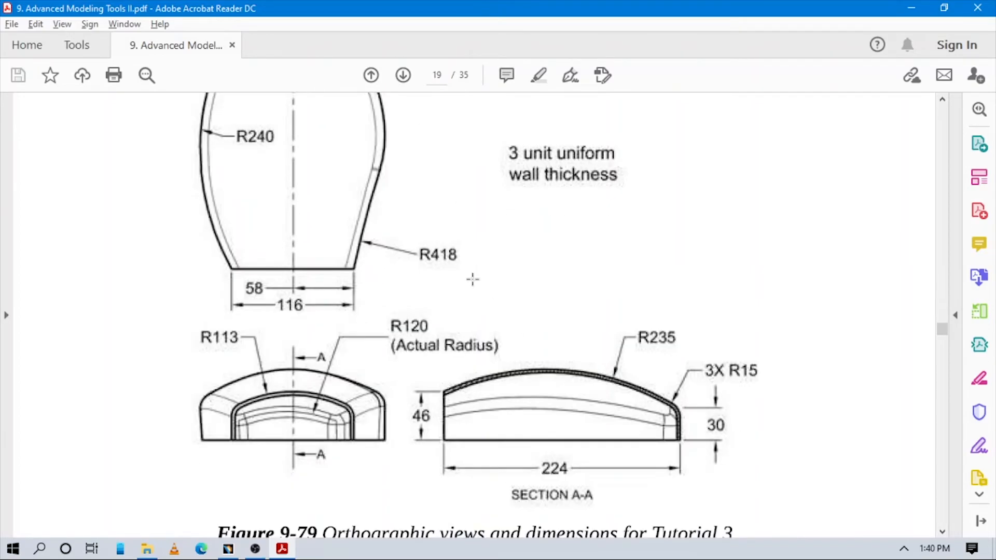
{"action": "scroll", "coordinate": [503, 297], "scroll_direction": "up", "scroll_amount": 2}
{"action": "scroll", "coordinate": [503, 297], "scroll_direction": "down", "scroll_amount": 4}
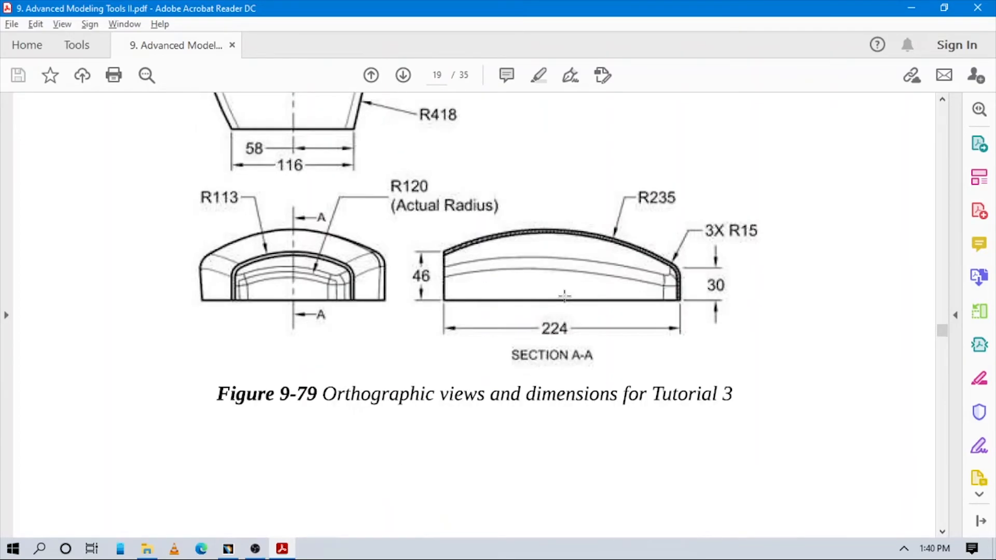
{"action": "scroll", "coordinate": [565, 297], "scroll_direction": "up", "scroll_amount": 3}
{"action": "scroll", "coordinate": [565, 296], "scroll_direction": "down", "scroll_amount": 2}
{"action": "scroll", "coordinate": [565, 296], "scroll_direction": "up", "scroll_amount": 1}
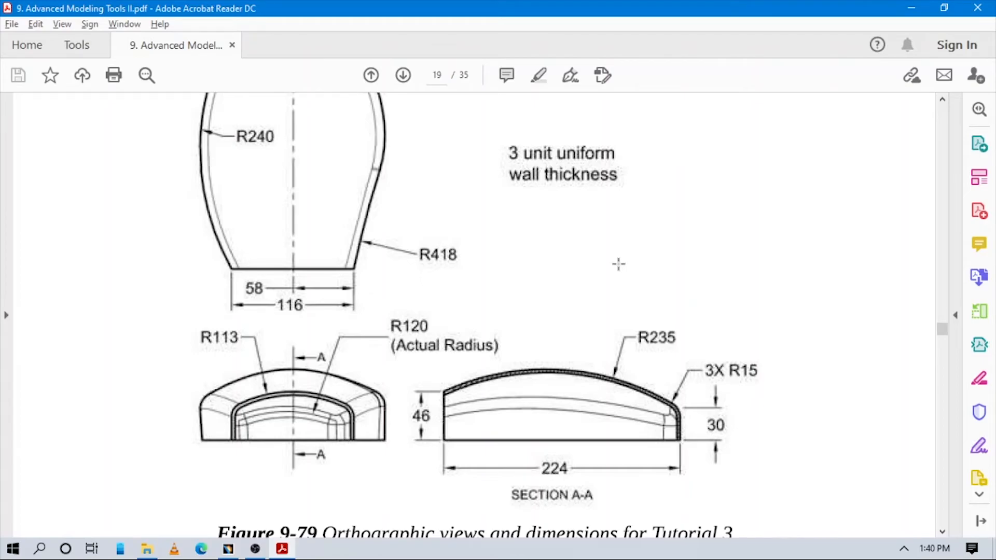
{"action": "scroll", "coordinate": [652, 327], "scroll_direction": "up", "scroll_amount": 10}
{"action": "scroll", "coordinate": [654, 344], "scroll_direction": "down", "scroll_amount": 6}
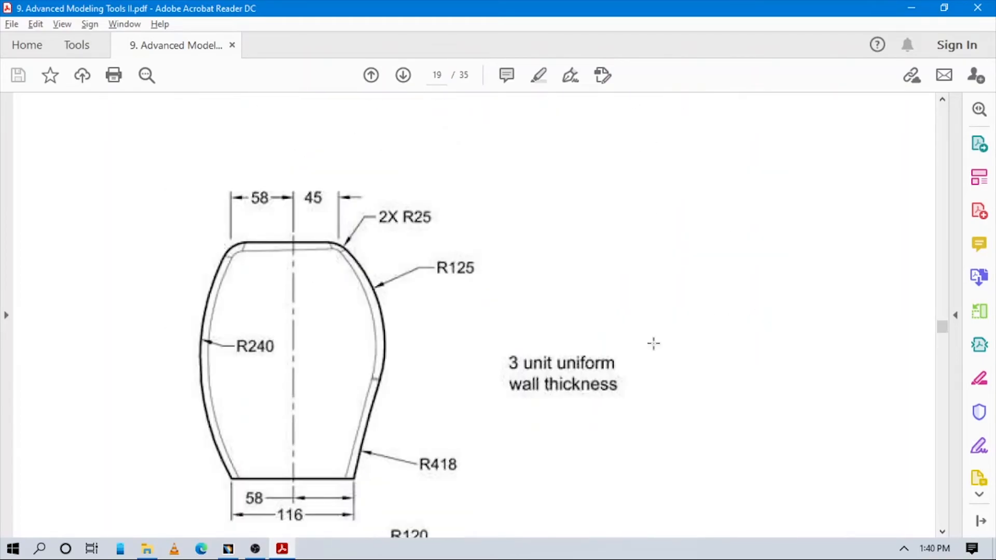
{"action": "scroll", "coordinate": [654, 344], "scroll_direction": "down", "scroll_amount": 4}
{"action": "scroll", "coordinate": [654, 344], "scroll_direction": "up", "scroll_amount": 10}
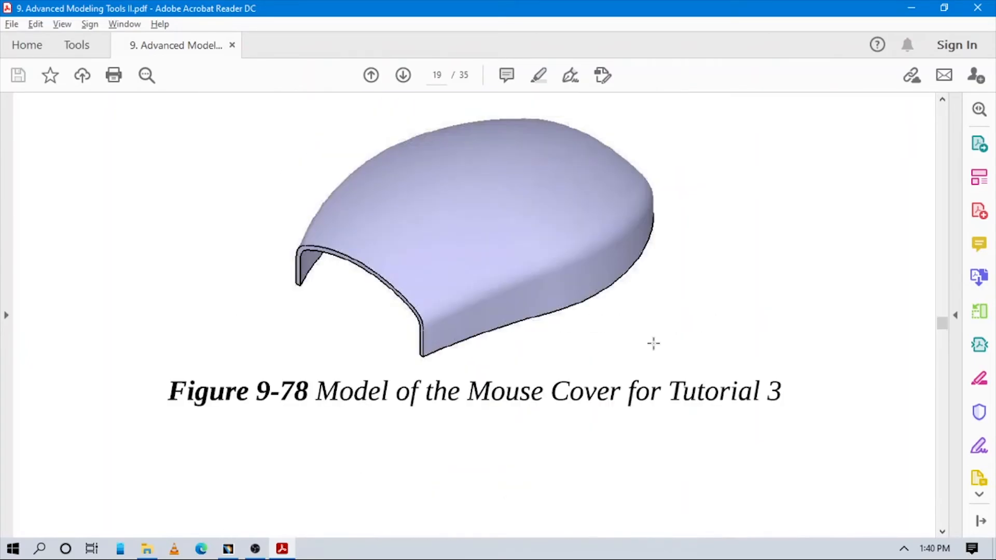
{"action": "scroll", "coordinate": [654, 344], "scroll_direction": "down", "scroll_amount": 8}
- Return to CATIA and start an edge fillet on the solid's two long upper side edges
{"action": "key", "text": "alt+Tab"}
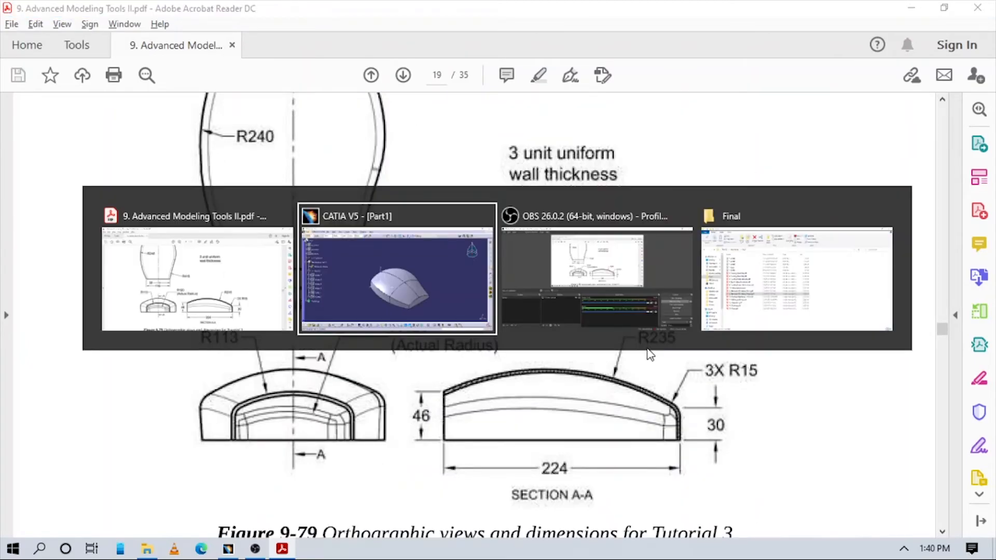
{"action": "middle_click_drag", "start_coordinate": [649, 354], "coordinate": [684, 274]}
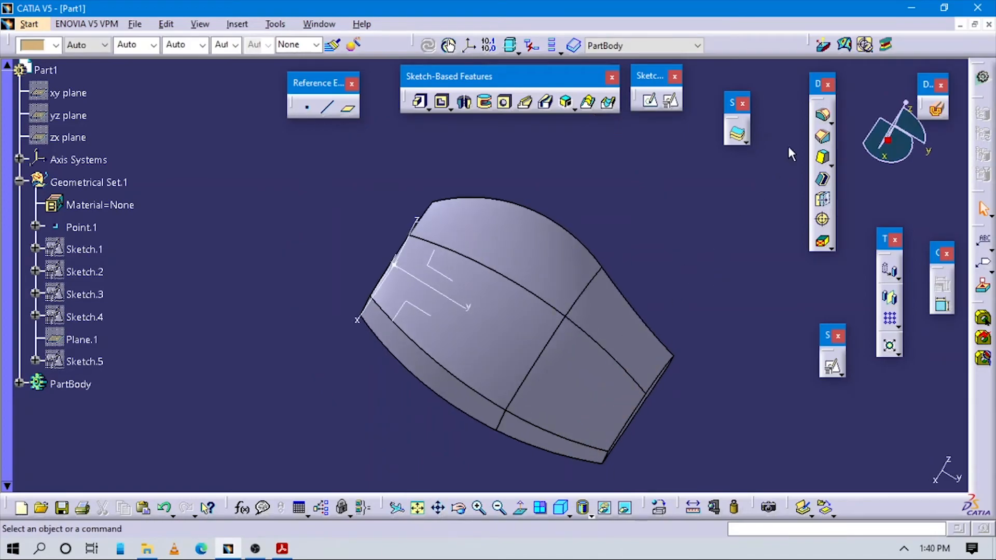
{"action": "left_click", "coordinate": [822, 115]}
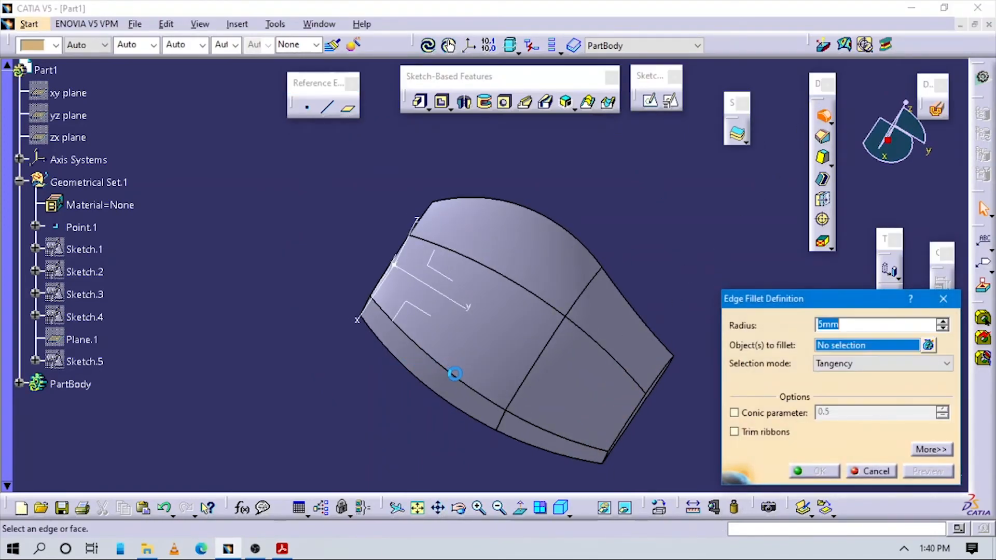
{"action": "left_click", "coordinate": [446, 366]}
{"action": "middle_click_drag", "start_coordinate": [515, 322], "coordinate": [588, 278]}
{"action": "left_click", "coordinate": [528, 287]}
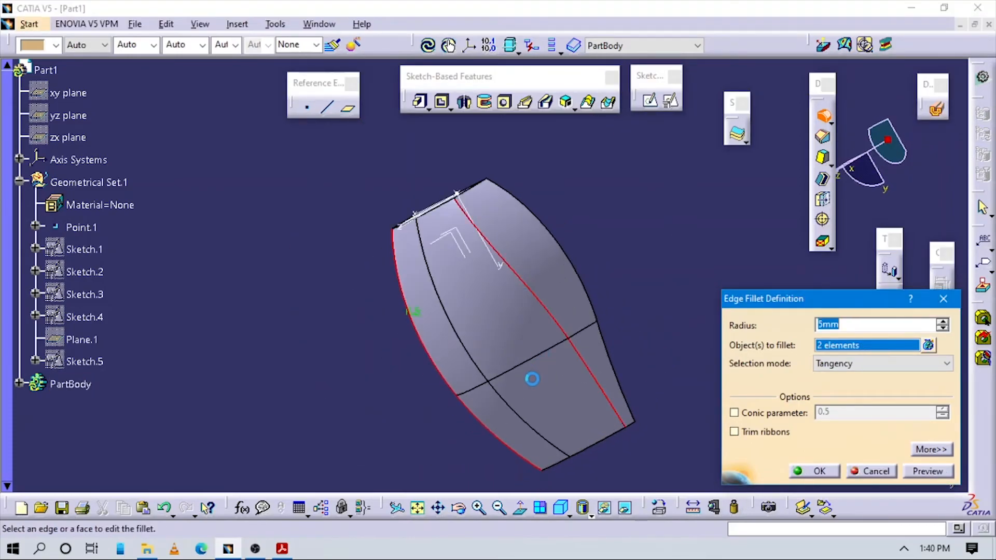
{"action": "middle_click_drag", "start_coordinate": [543, 372], "coordinate": [609, 336]}
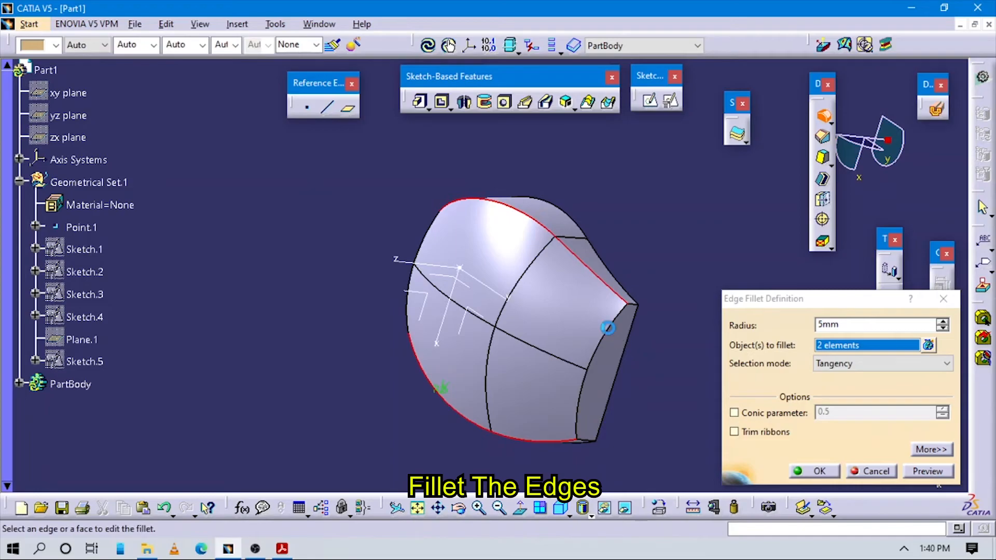
{"action": "left_click", "coordinate": [608, 328]}
{"action": "left_click", "coordinate": [929, 345]}
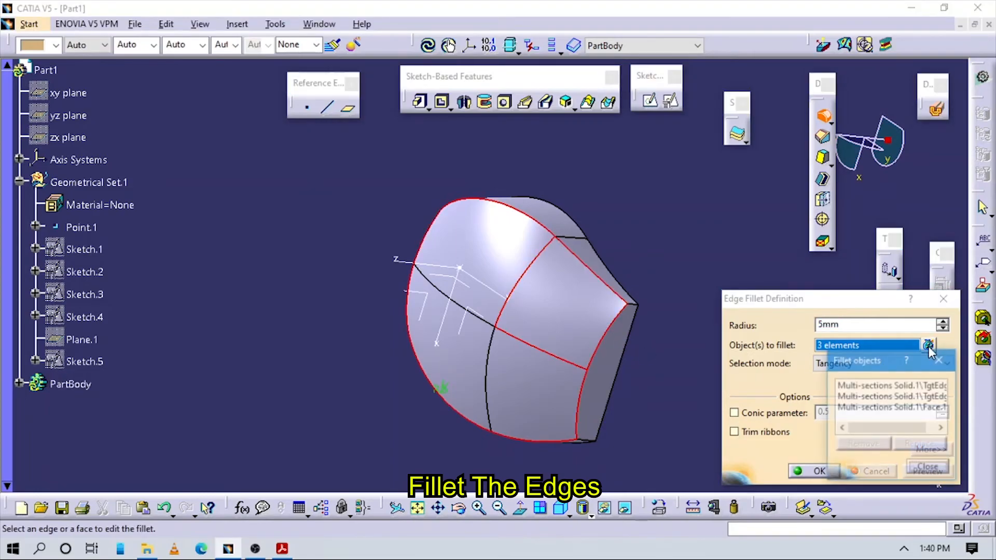
{"action": "left_click", "coordinate": [896, 407]}
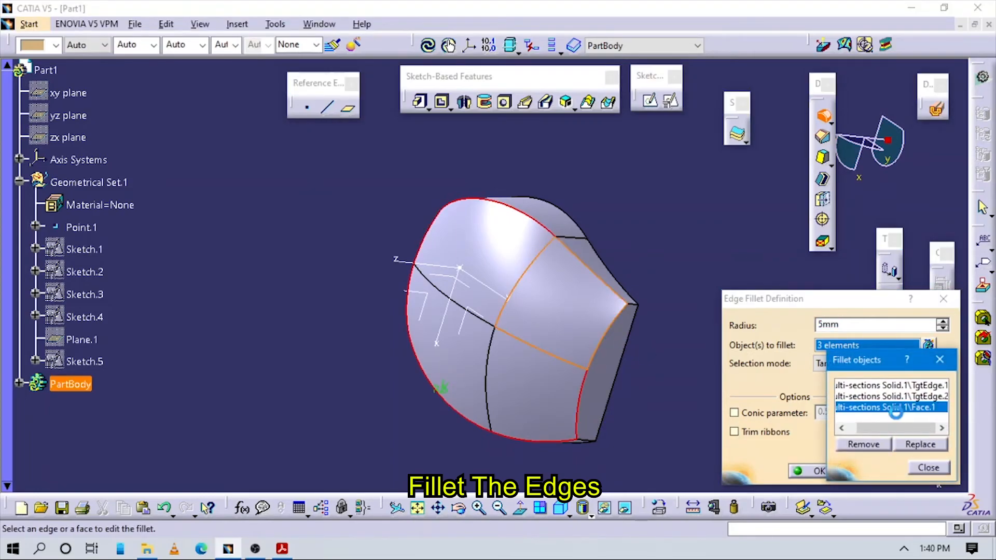
{"action": "left_click", "coordinate": [878, 446]}
- Add the upper edge of the end face opposite the origin to the fillet selection and create the fillet with a 15 mm radius
{"action": "middle_click_drag", "start_coordinate": [565, 341], "coordinate": [262, 249]}
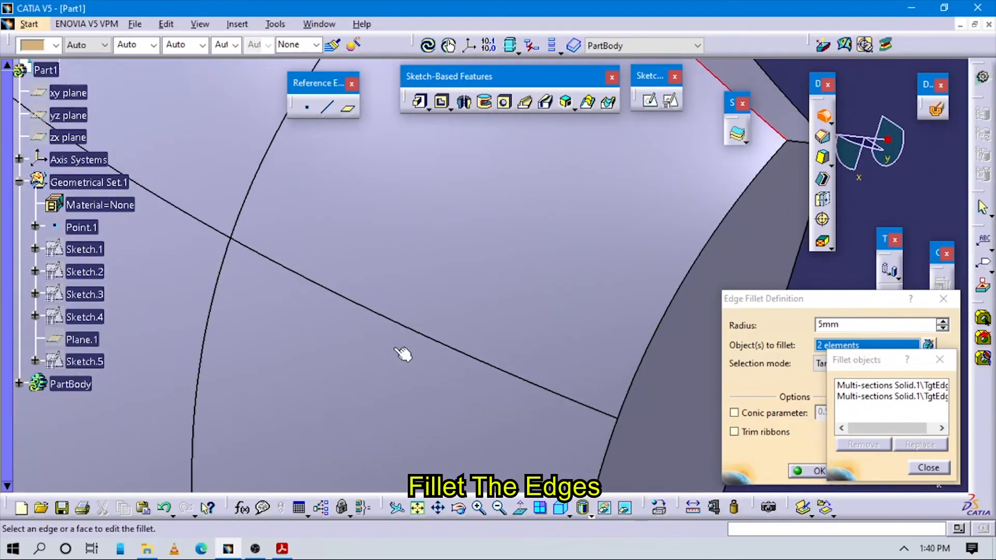
{"action": "middle_click_drag", "start_coordinate": [395, 349], "coordinate": [546, 323]}
{"action": "left_click", "coordinate": [574, 308]}
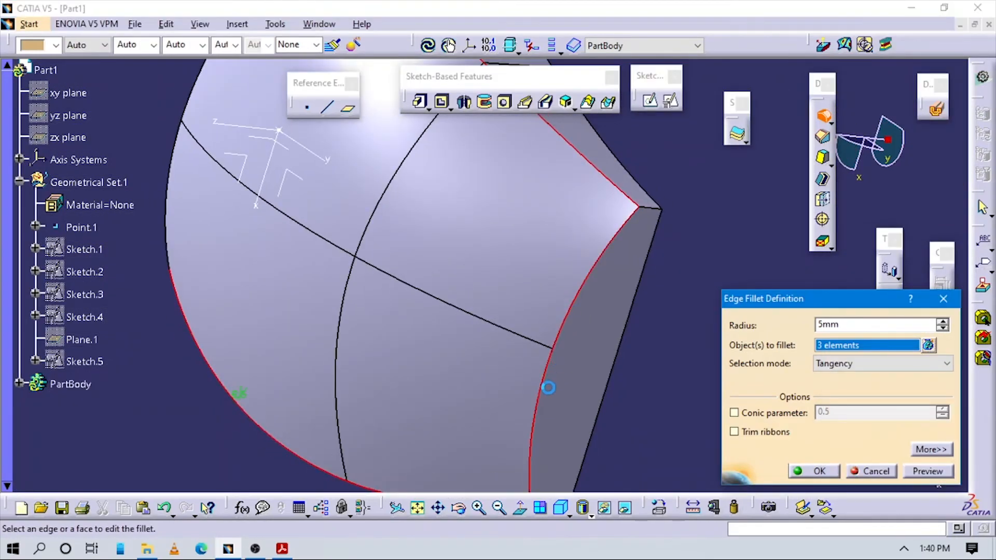
{"action": "middle_click_drag", "start_coordinate": [585, 383], "coordinate": [592, 405]}
{"action": "double_click", "coordinate": [871, 324]}
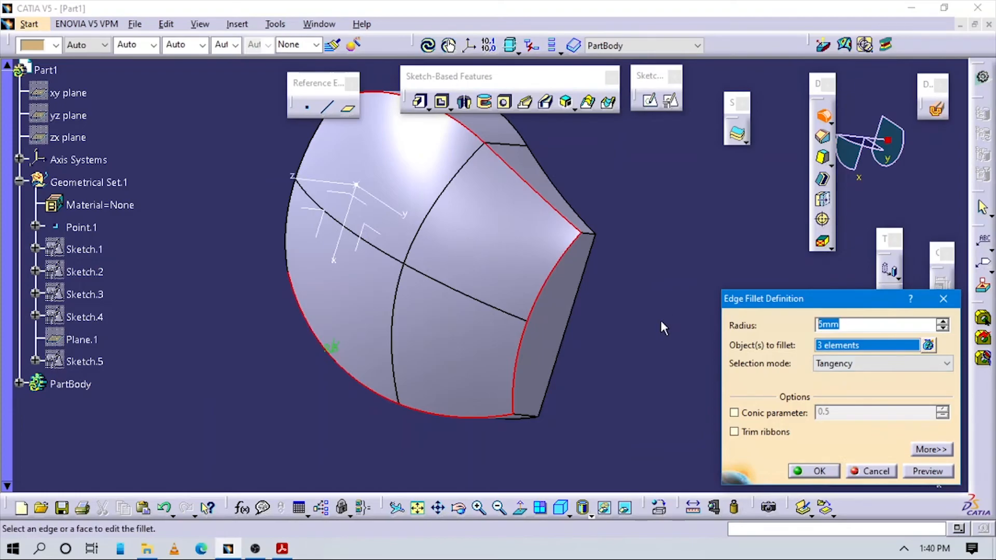
{"action": "key", "text": "Return"}
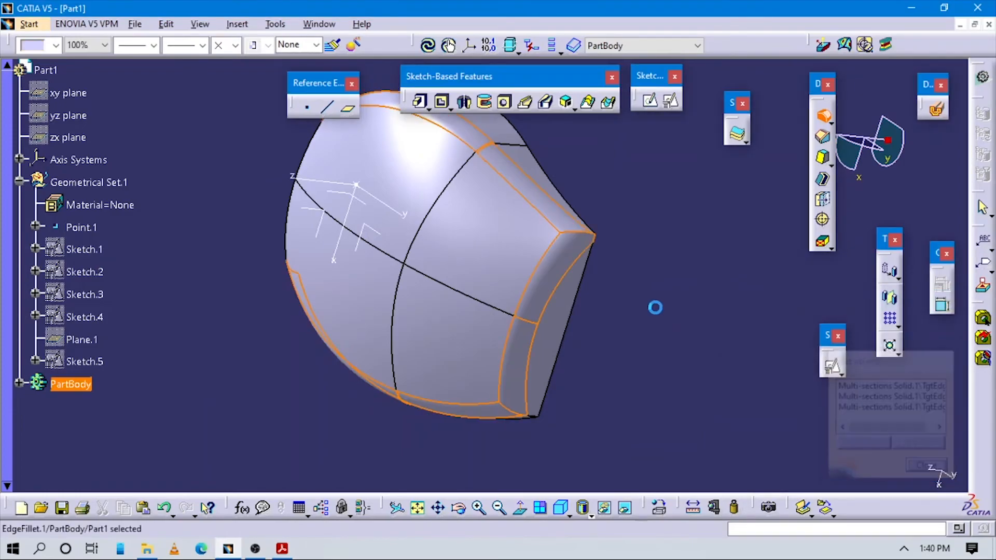
- Start a shell on the filleted solid with the flat bottom face as the face to remove
{"action": "middle_click_drag", "start_coordinate": [453, 328], "coordinate": [400, 227]}
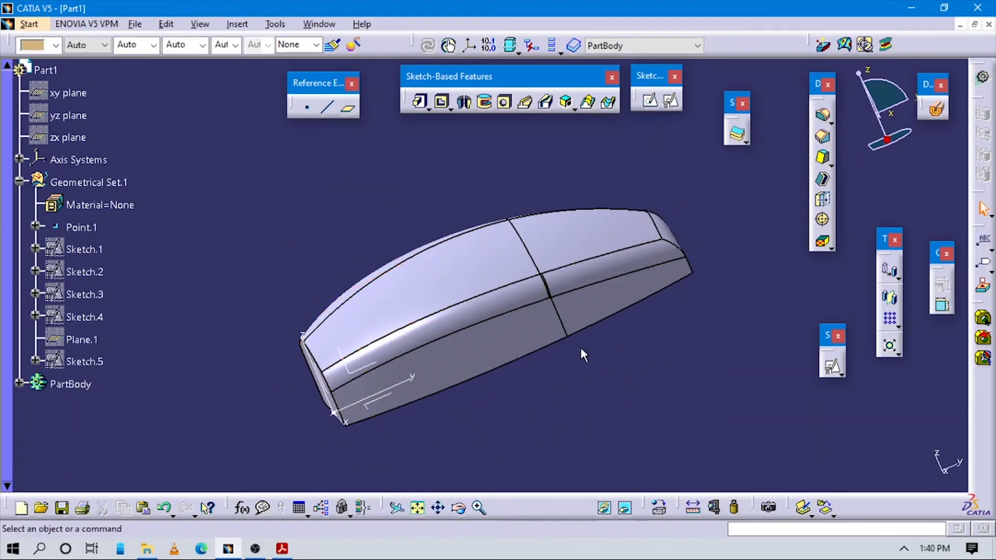
{"action": "middle_click_drag", "start_coordinate": [583, 355], "coordinate": [541, 491]}
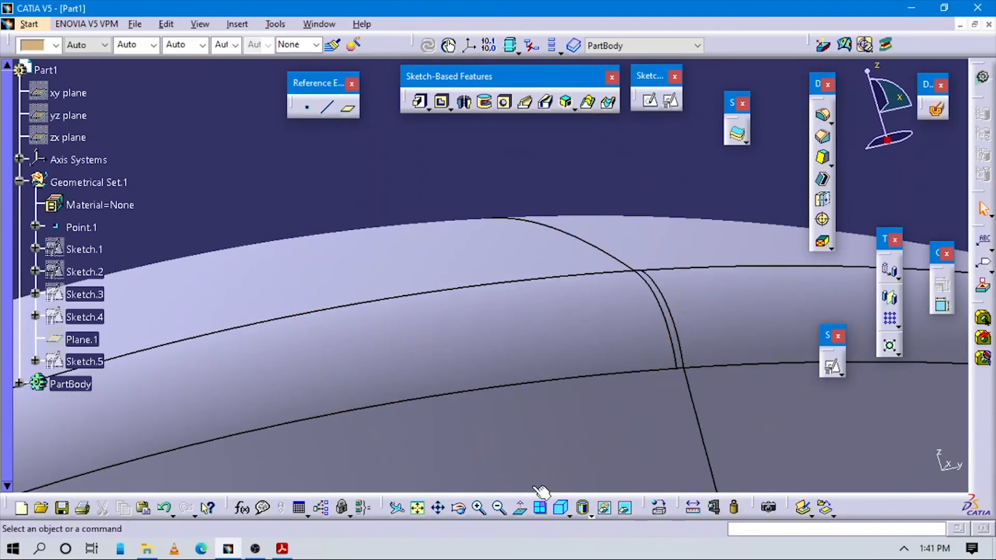
{"action": "middle_click_drag", "start_coordinate": [441, 468], "coordinate": [453, 250]}
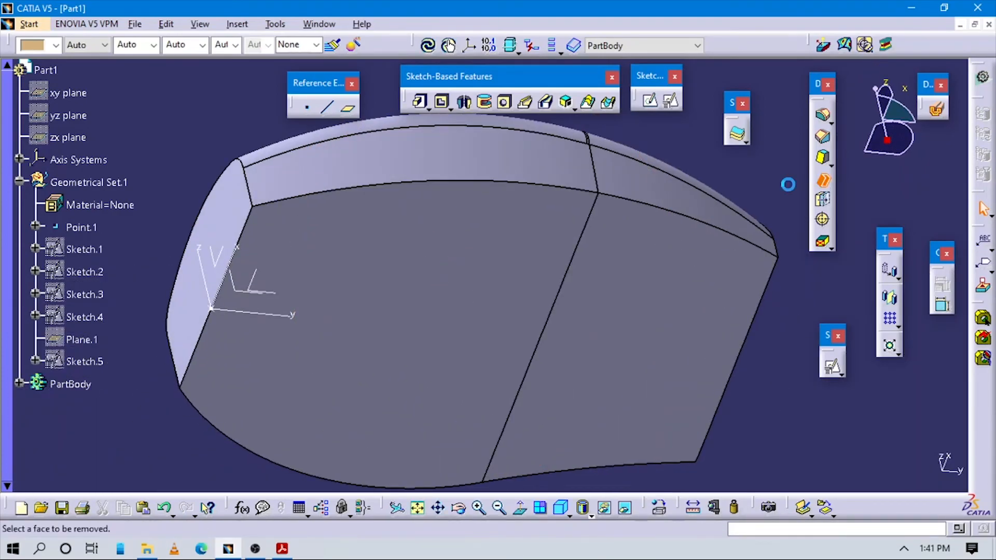
{"action": "left_click", "coordinate": [528, 253]}
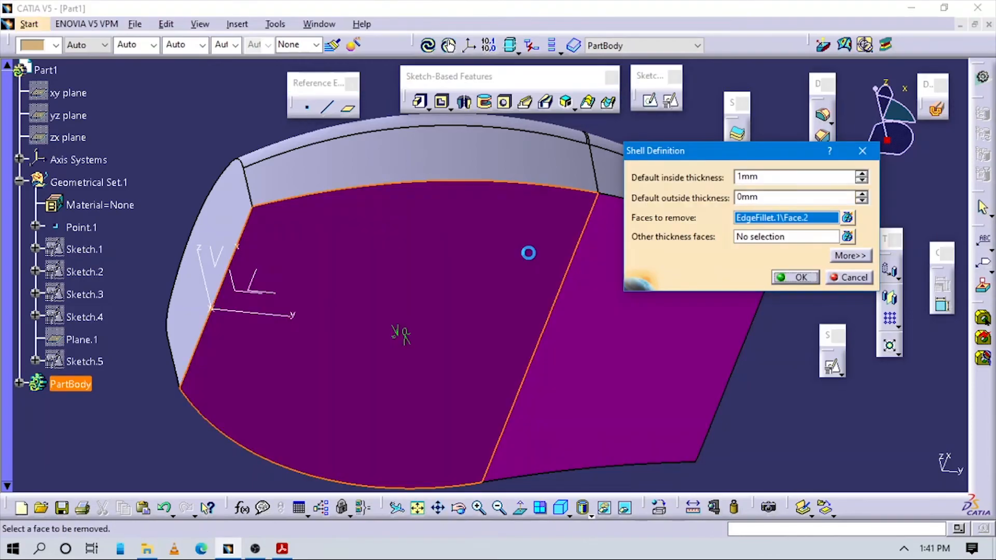
- Check the wall thickness in the tutorial PDF in Acrobat Reader, return to CATIA and create the shell with a 3 mm inside thickness
{"action": "key", "text": "alt+Tab"}
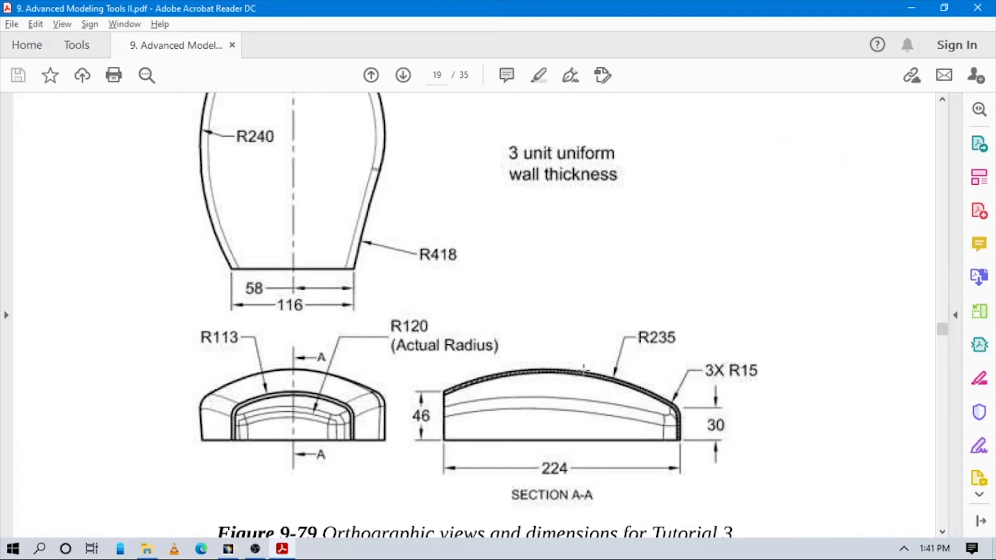
{"action": "scroll", "coordinate": [584, 371], "scroll_direction": "down", "scroll_amount": 1}
{"action": "scroll", "coordinate": [583, 373], "scroll_direction": "up", "scroll_amount": 2}
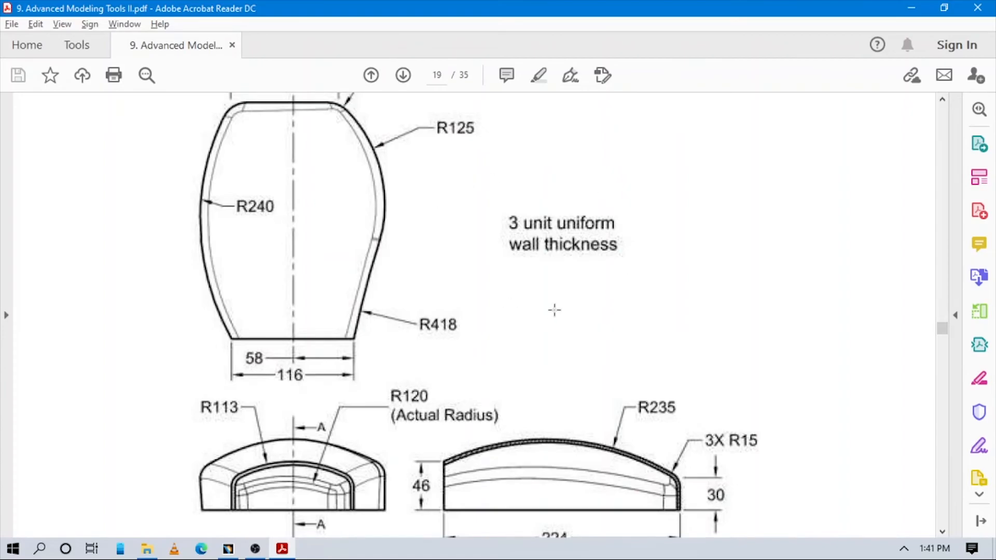
{"action": "key", "text": "alt+Tab"}
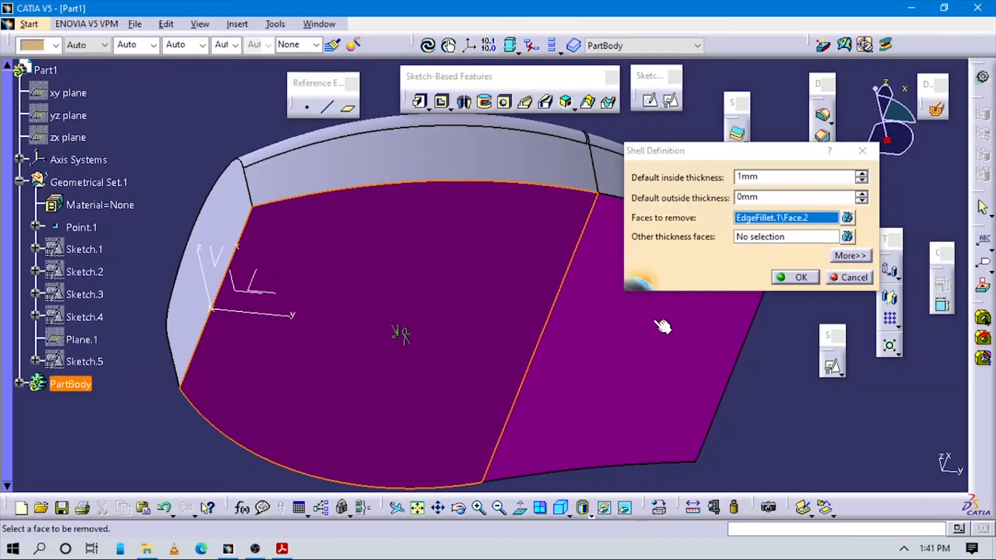
{"action": "double_click", "coordinate": [778, 179]}
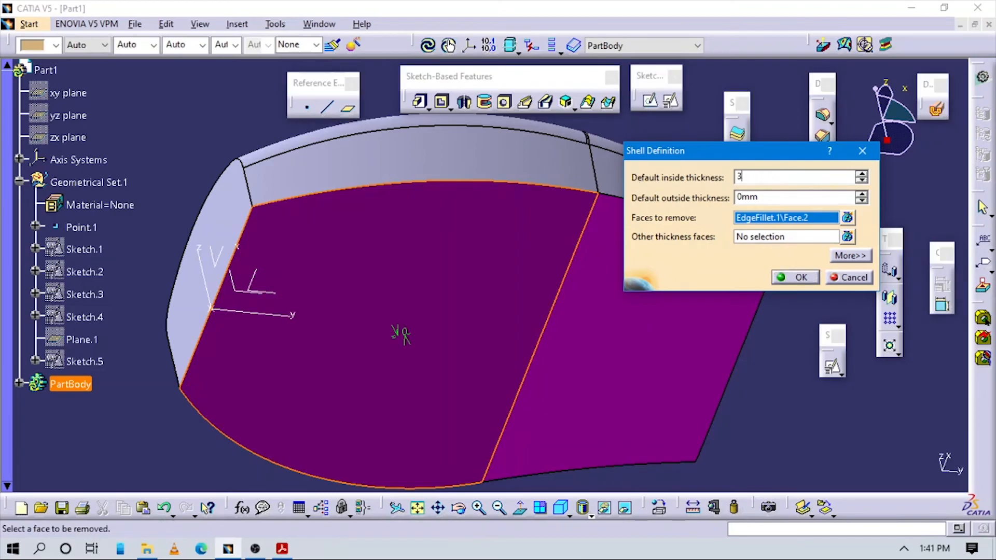
{"action": "key", "text": "Return"}
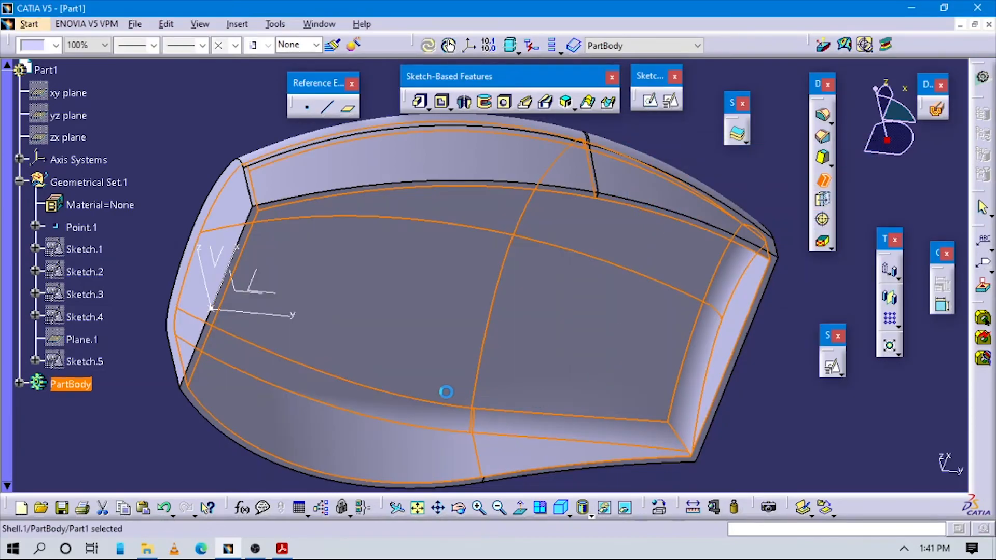
- Edit the shell to also remove the end face at the origin
{"action": "middle_click_drag", "start_coordinate": [435, 301], "coordinate": [467, 405]}
{"action": "middle_click_drag", "start_coordinate": [409, 253], "coordinate": [332, 240]}
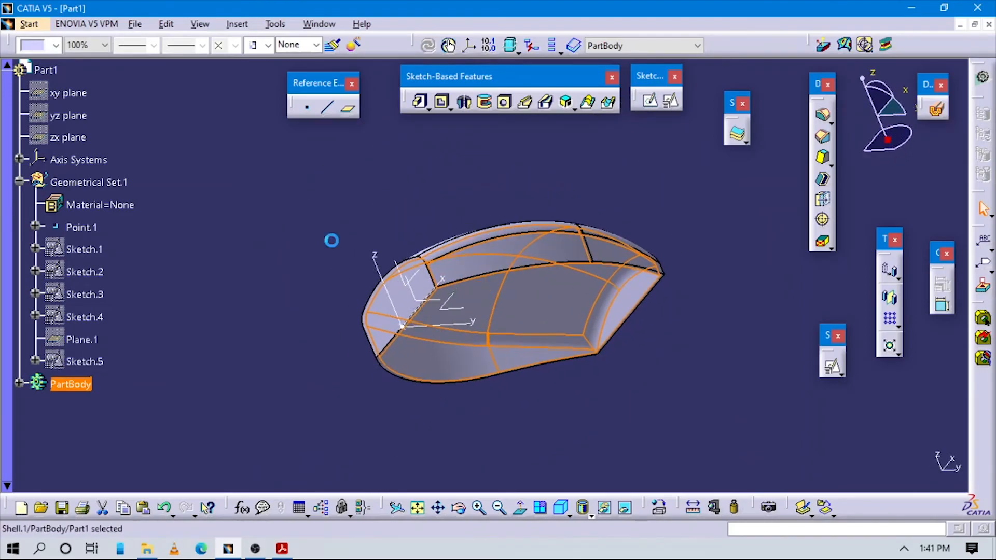
{"action": "middle_click_drag", "start_coordinate": [465, 410], "coordinate": [496, 252]}
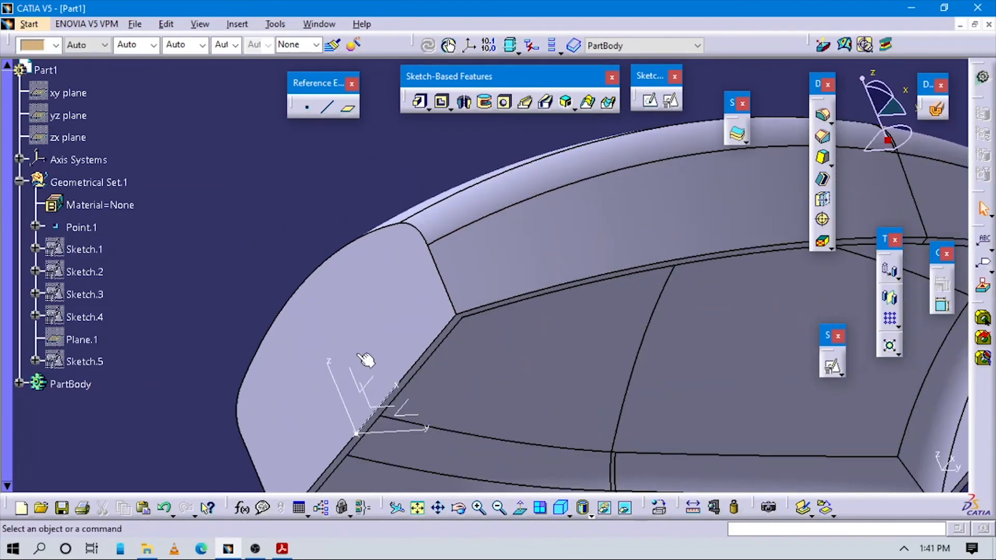
{"action": "left_click", "coordinate": [16, 384]}
{"action": "left_click", "coordinate": [78, 344]}
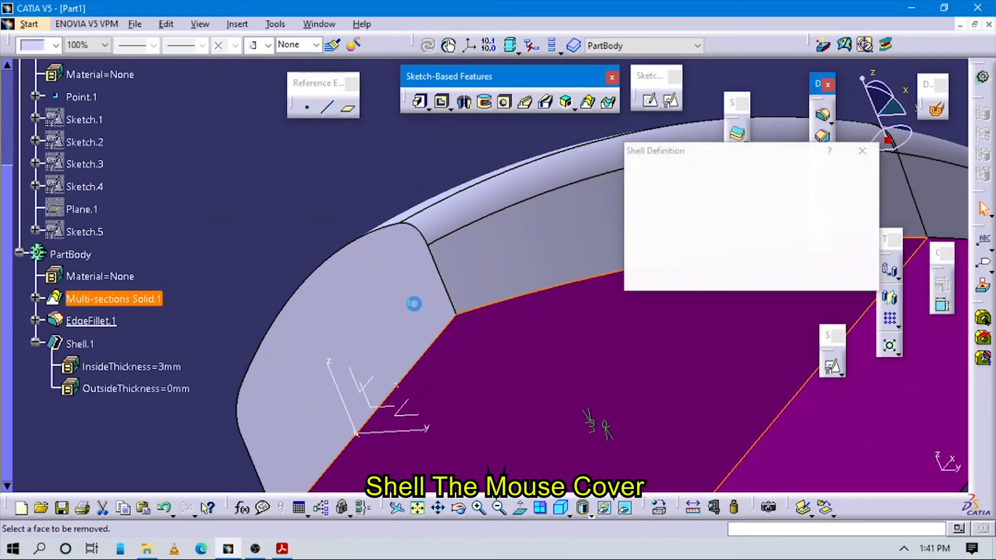
{"action": "left_click", "coordinate": [782, 277]}
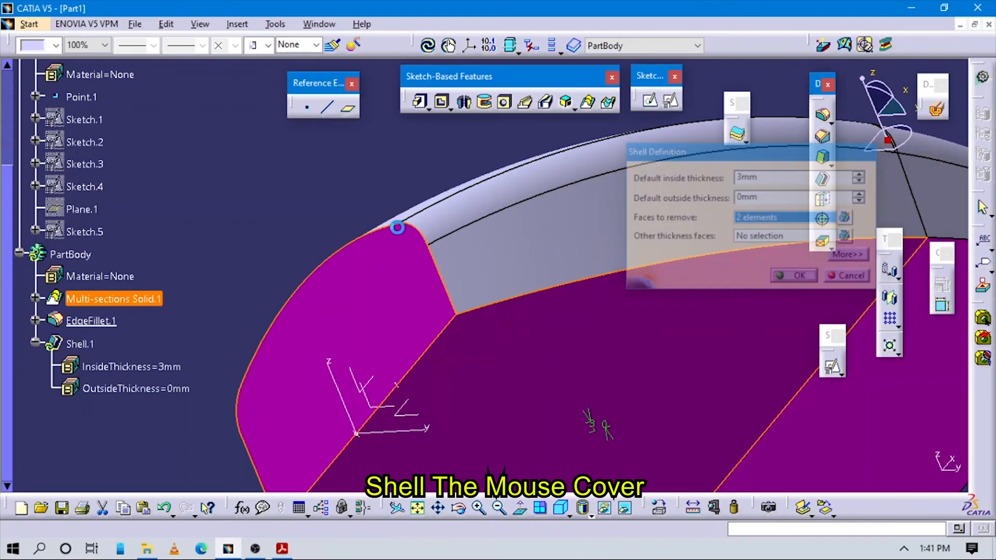
- Inspect the shelled cover and switch to the tutorial PDF in Acrobat Reader to examine the mouse cover's drawing and model figure
{"action": "middle_click_drag", "start_coordinate": [497, 352], "coordinate": [606, 405]}
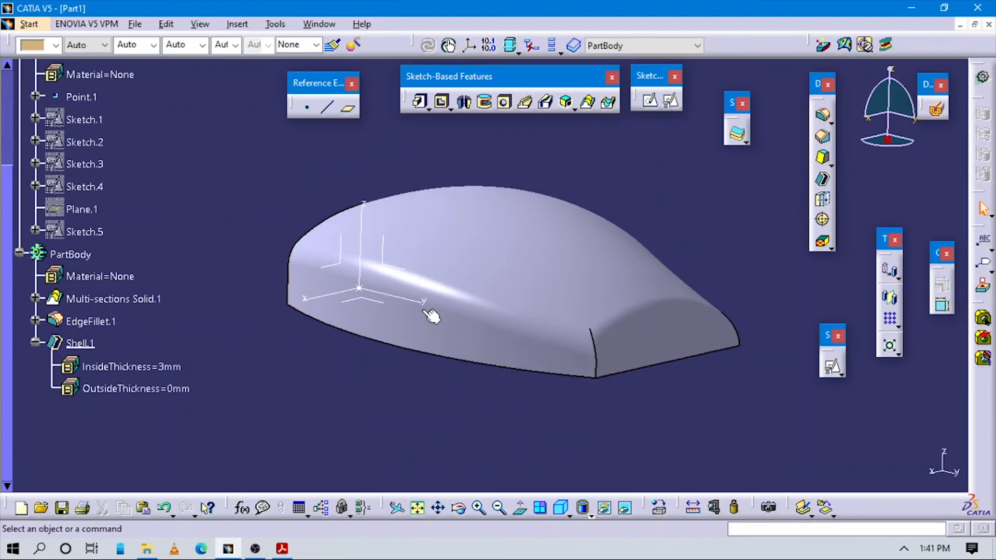
{"action": "key", "text": "alt+Tab"}
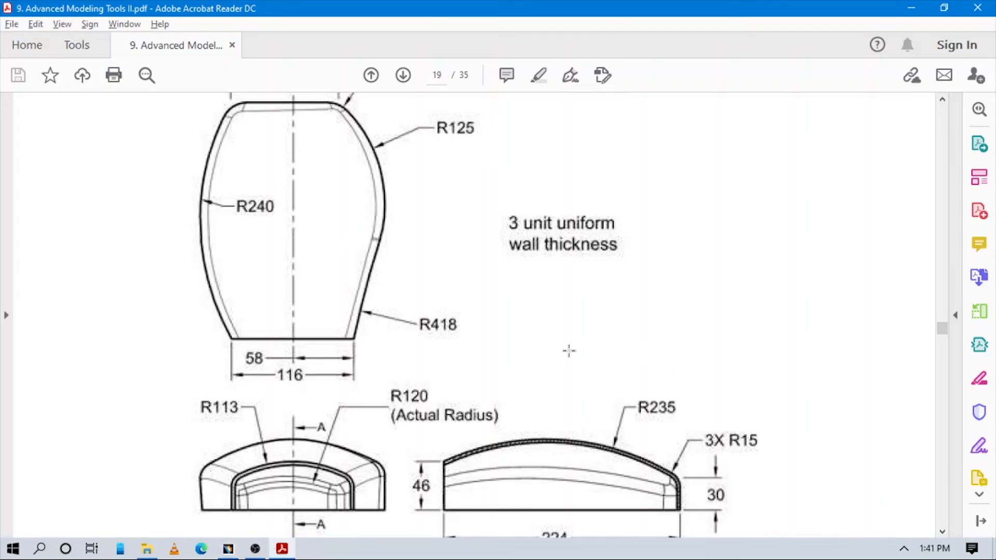
{"action": "scroll", "coordinate": [569, 358], "scroll_direction": "down", "scroll_amount": 10}
{"action": "scroll", "coordinate": [569, 360], "scroll_direction": "up", "scroll_amount": 20}
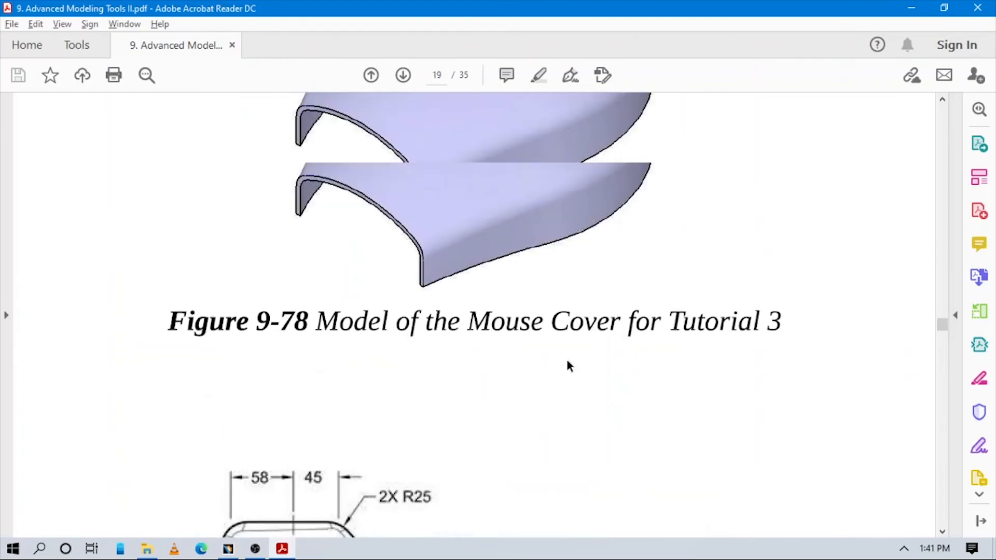
{"action": "scroll", "coordinate": [568, 365], "scroll_direction": "down", "scroll_amount": 5}
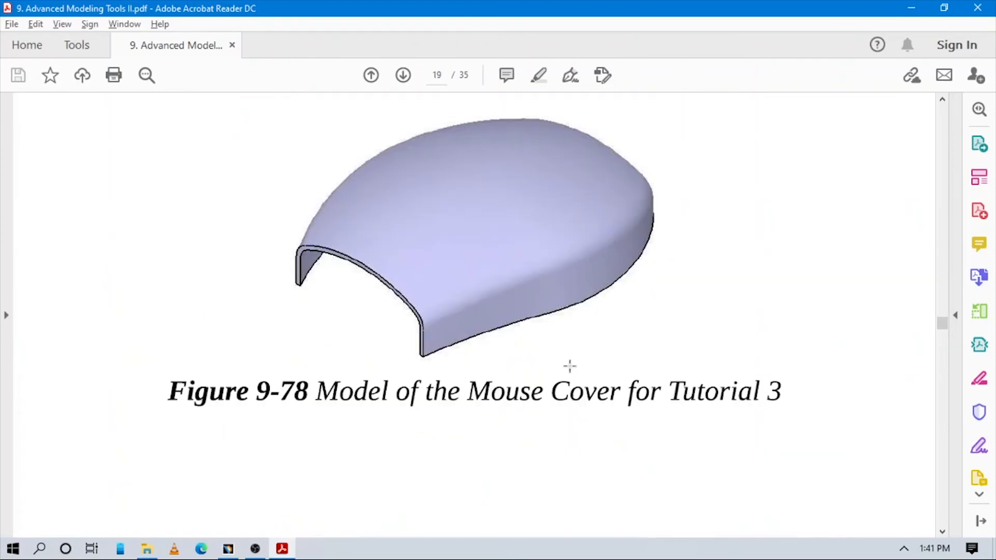
- Return to CATIA and edit the 15 mm edge fillet to include the two short vertical corner edges at the closed end
{"action": "key", "text": "alt+Tab"}
{"action": "mouse_move", "coordinate": [599, 398]}
{"action": "middle_mouse_down"}
{"action": "mouse_move", "coordinate": [574, 384]}
{"action": "mouse_move", "coordinate": [615, 387]}
{"action": "middle_mouse_up"}
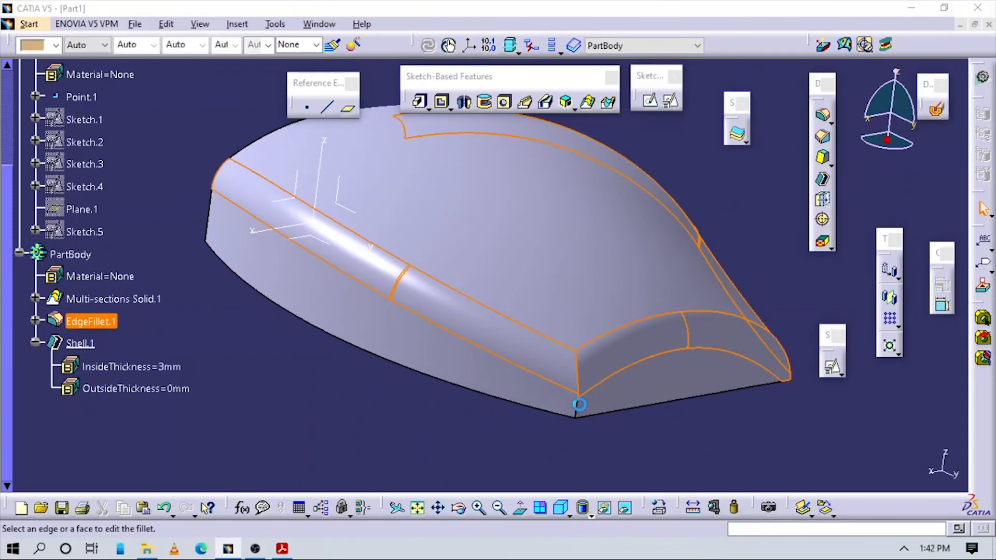
{"action": "left_click", "coordinate": [588, 399]}
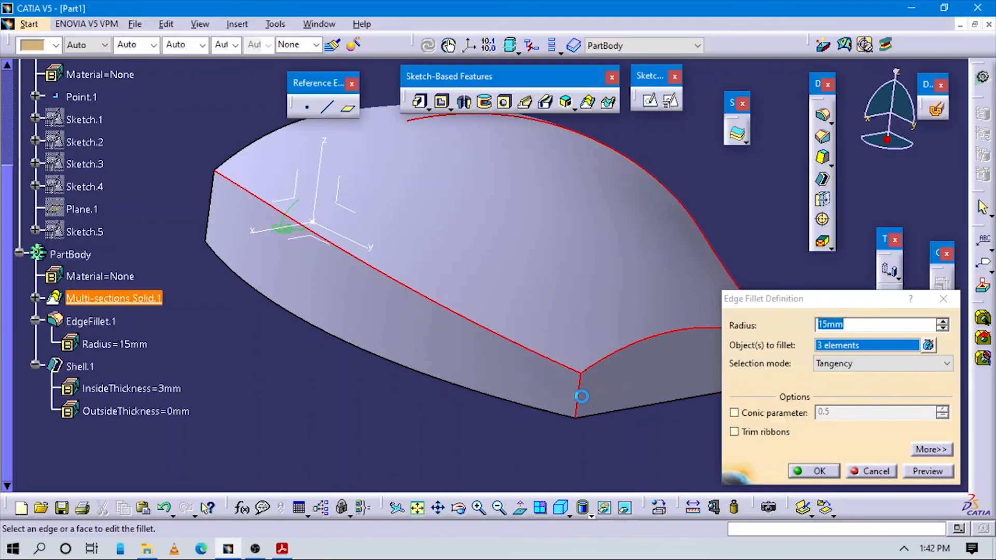
{"action": "middle_click_drag", "start_coordinate": [649, 402], "coordinate": [537, 382]}
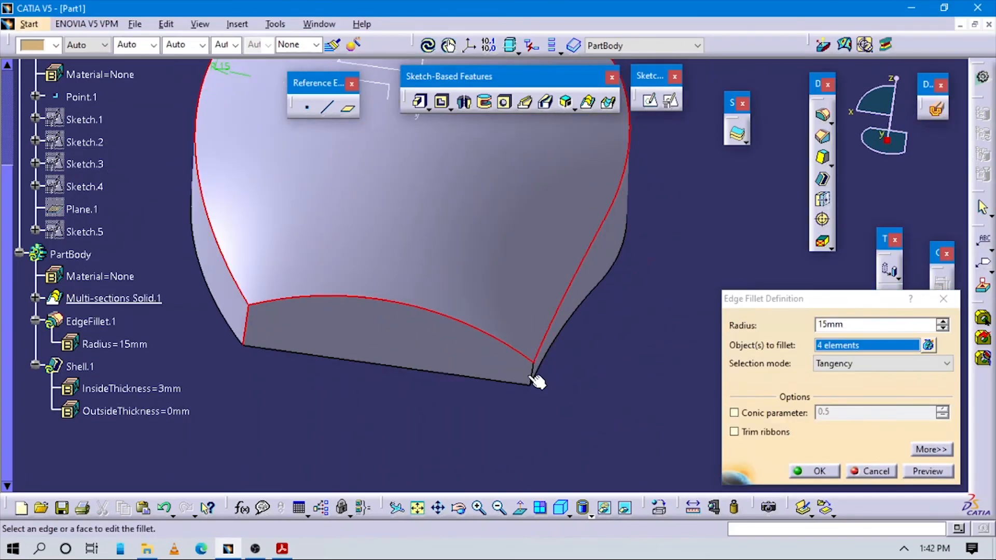
{"action": "left_click", "coordinate": [536, 371]}
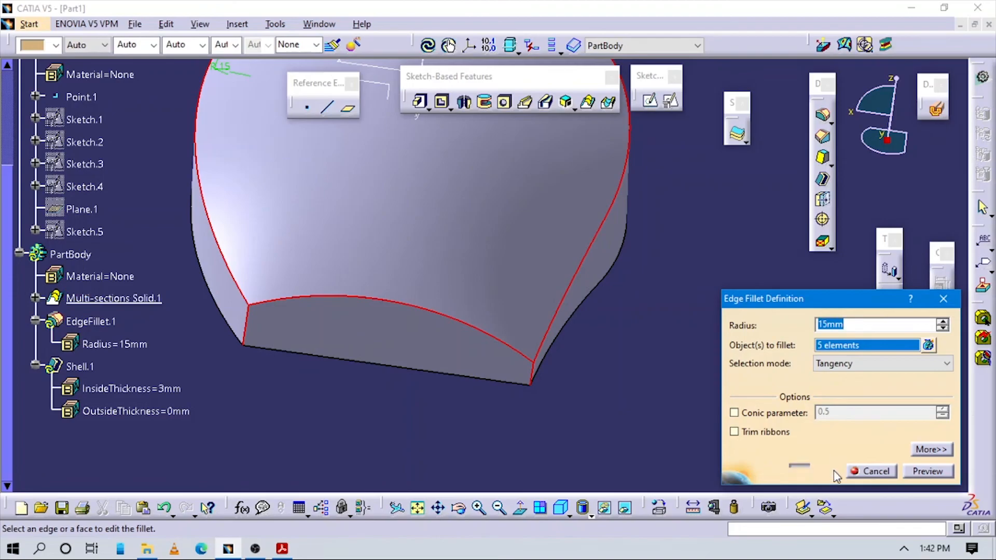
{"action": "left_click", "coordinate": [836, 475]}
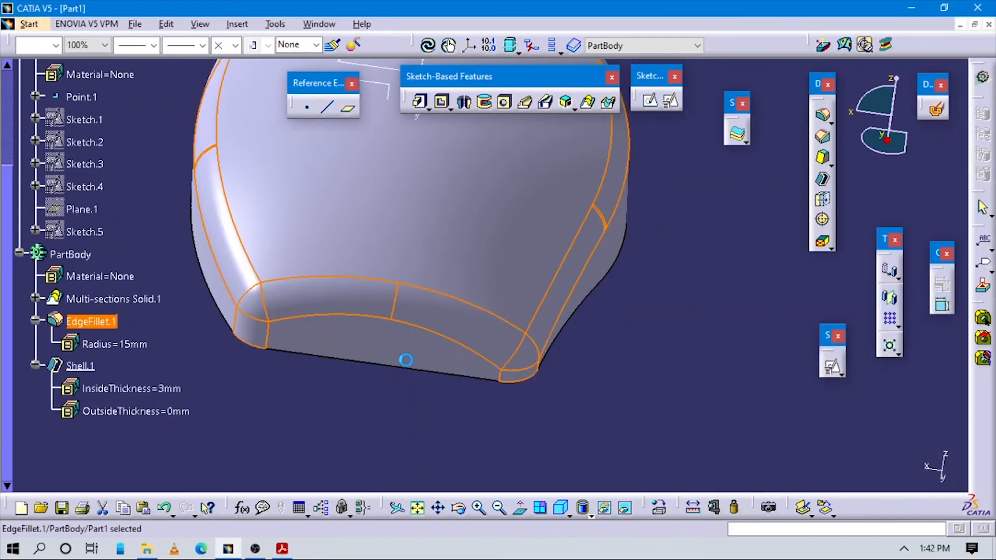
- Examine the finished mouse cover from several angles and compare it with the model figure in the tutorial PDF in Acrobat Reader
{"action": "middle_click_drag", "start_coordinate": [404, 368], "coordinate": [612, 399]}
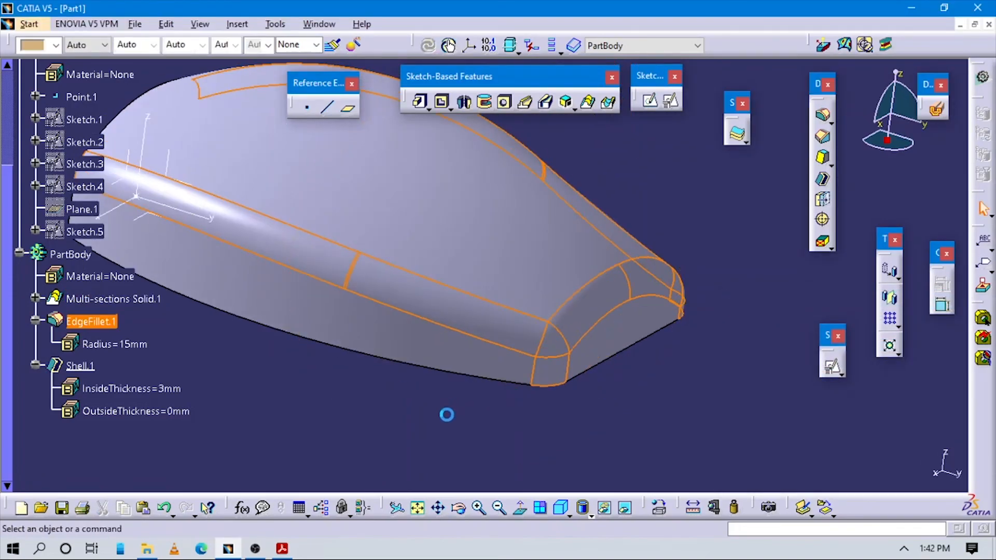
{"action": "middle_click_drag", "start_coordinate": [447, 415], "coordinate": [567, 385]}
{"action": "key", "text": "alt+Tab"}
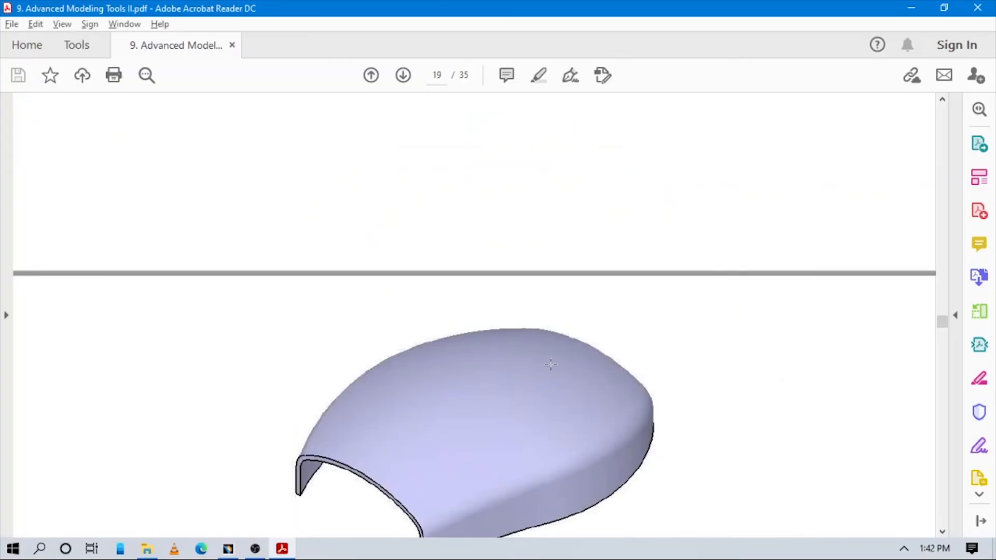
{"action": "scroll", "coordinate": [551, 364], "scroll_direction": "down", "scroll_amount": 4}
{"action": "key", "text": "alt+Tab"}
{"action": "middle_click_drag", "start_coordinate": [485, 294], "coordinate": [589, 364]}
{"action": "left_click", "coordinate": [562, 506]}
{"action": "middle_click_drag", "start_coordinate": [512, 349], "coordinate": [456, 415]}
{"action": "middle_click_drag", "start_coordinate": [349, 362], "coordinate": [503, 331]}
{"action": "key", "text": "alt+Tab"}
{"action": "key", "text": "alt+Tab"}
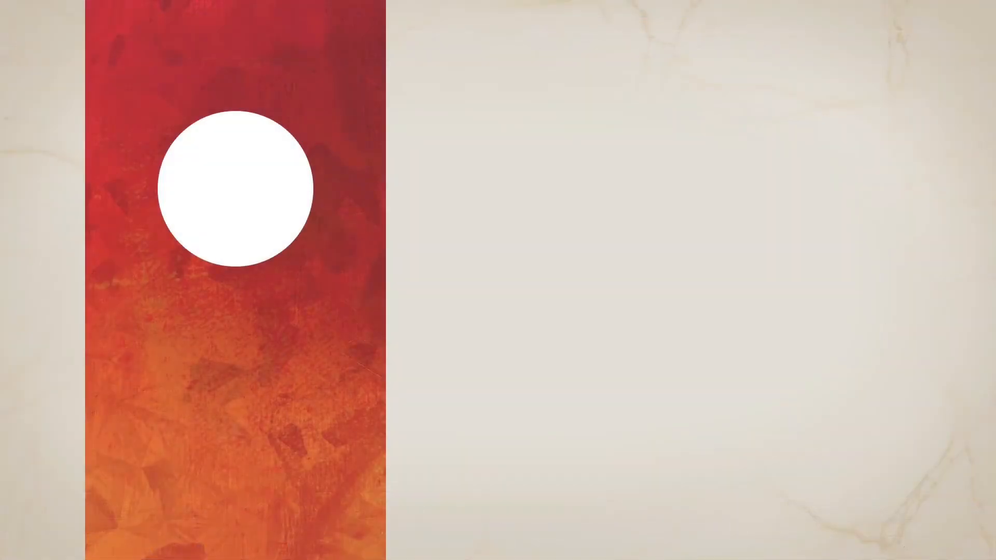